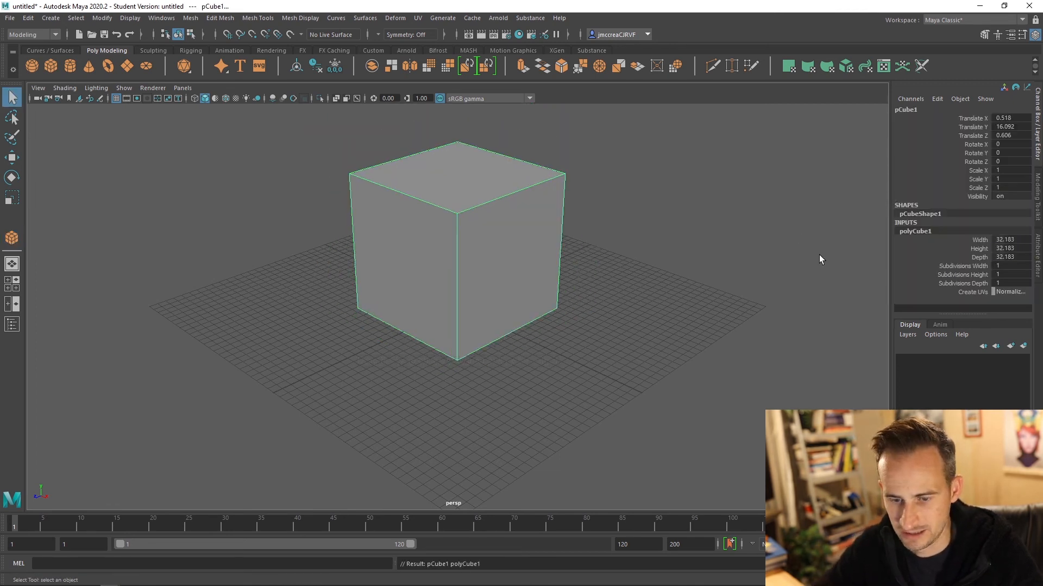
Set the cube's width, height and depth to 30
left_click(1005, 240)
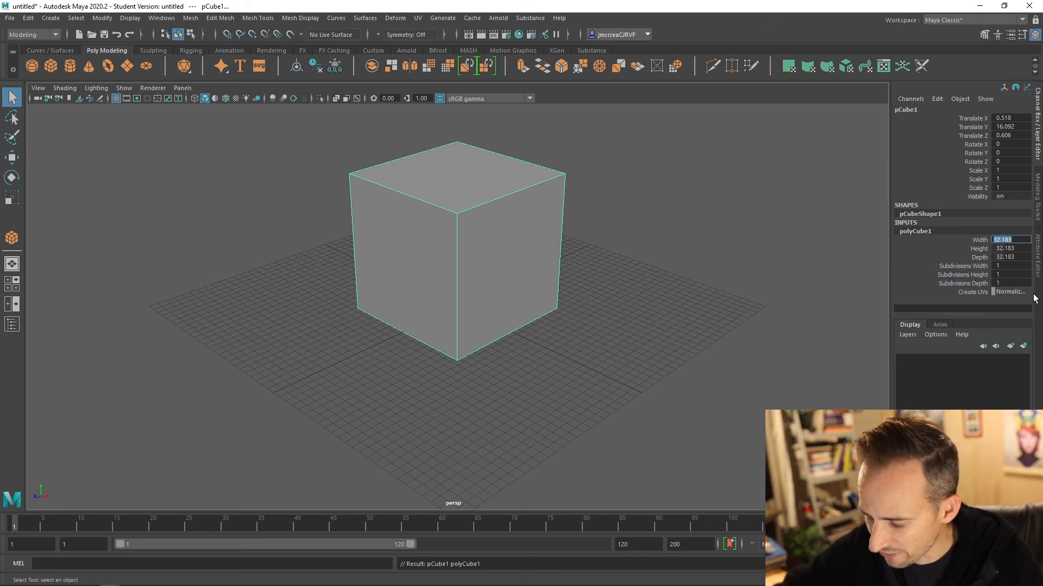
type("30")
key("Tab")
type("30")
key("Tab")
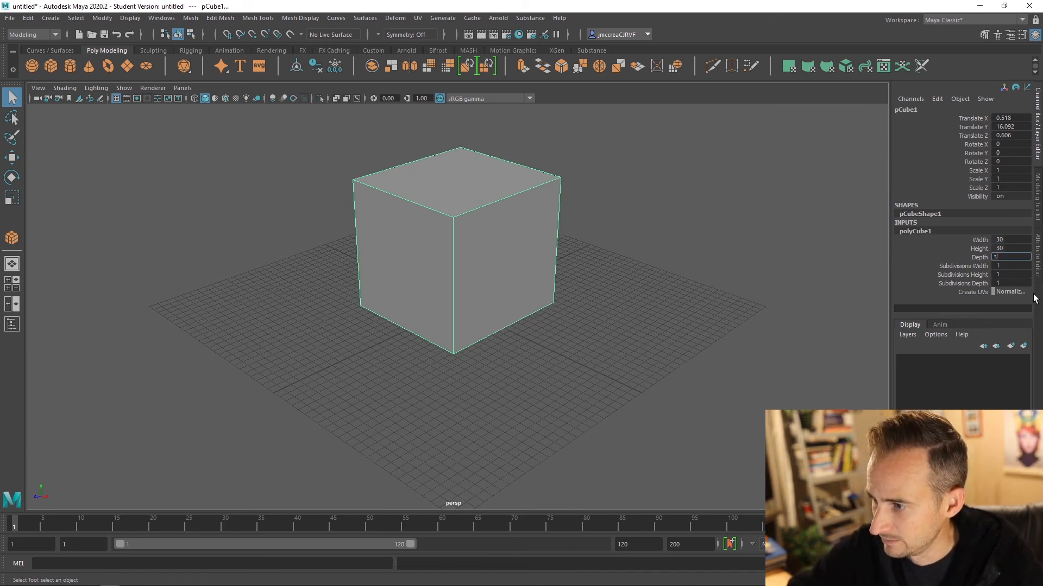
type("30")
key("Return")
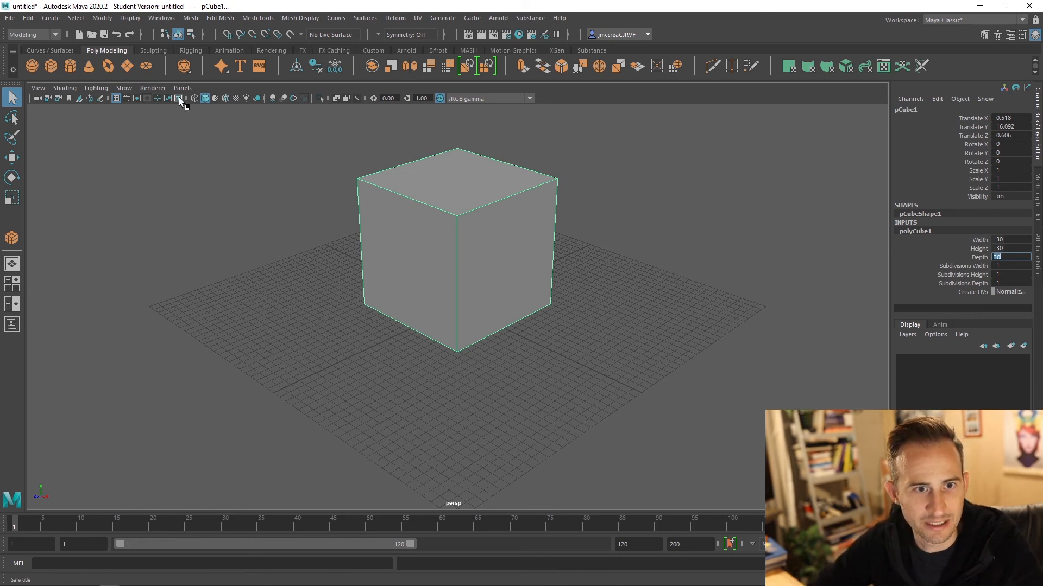
Check the viewport grid's size, line spacing and subdivision settings
right_click(116, 99)
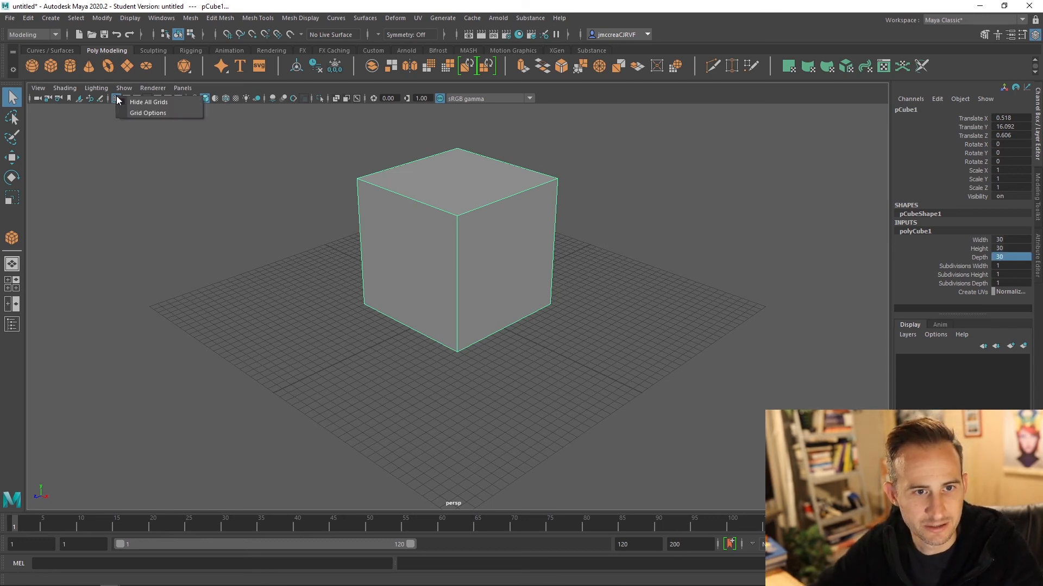
left_click(147, 114)
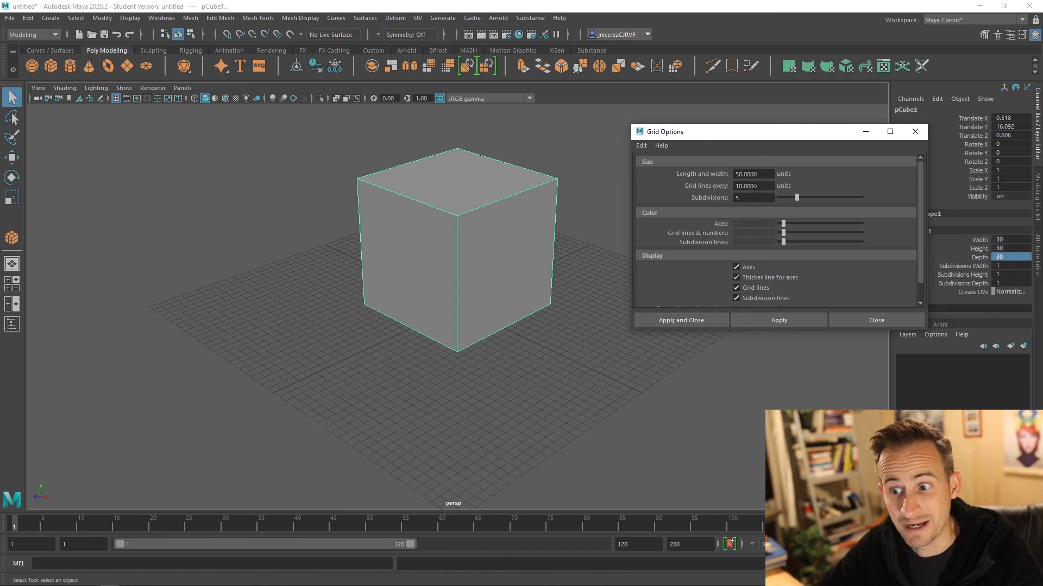
left_click(882, 323)
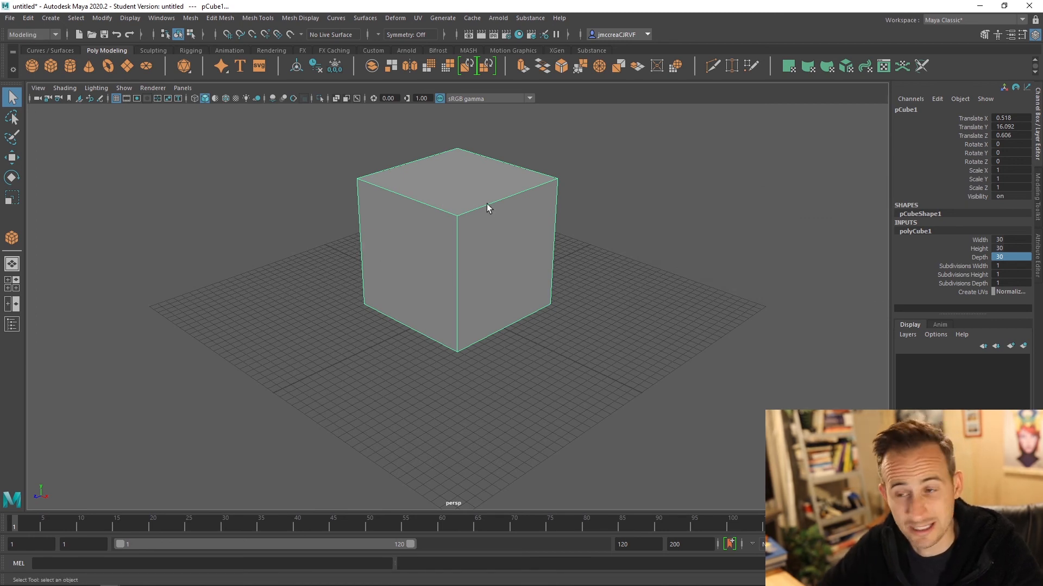
Delete the cube's construction history and freeze its transformations
left_click(29, 18)
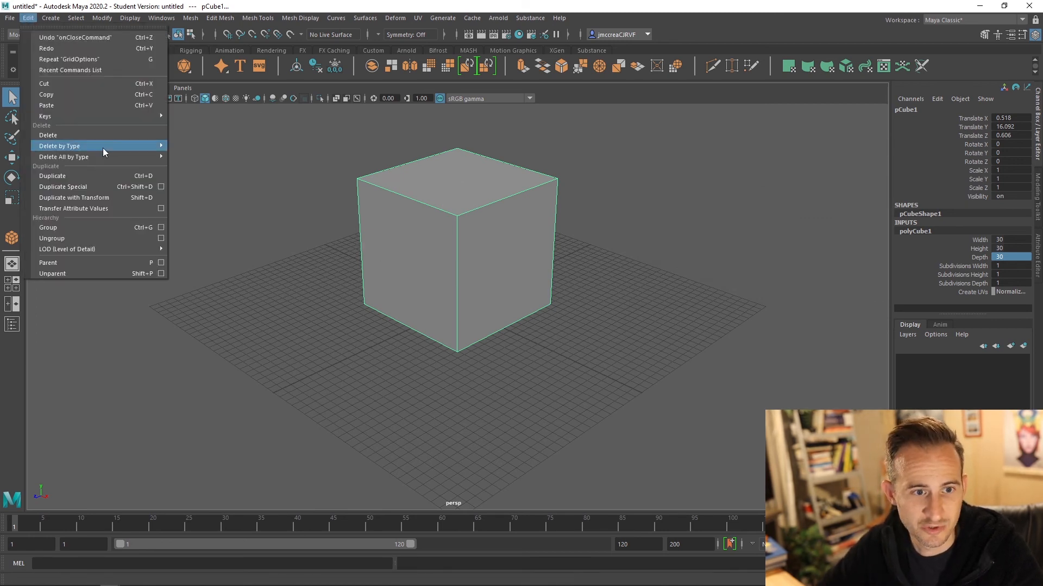
mouse_move(103, 146)
left_click(242, 148)
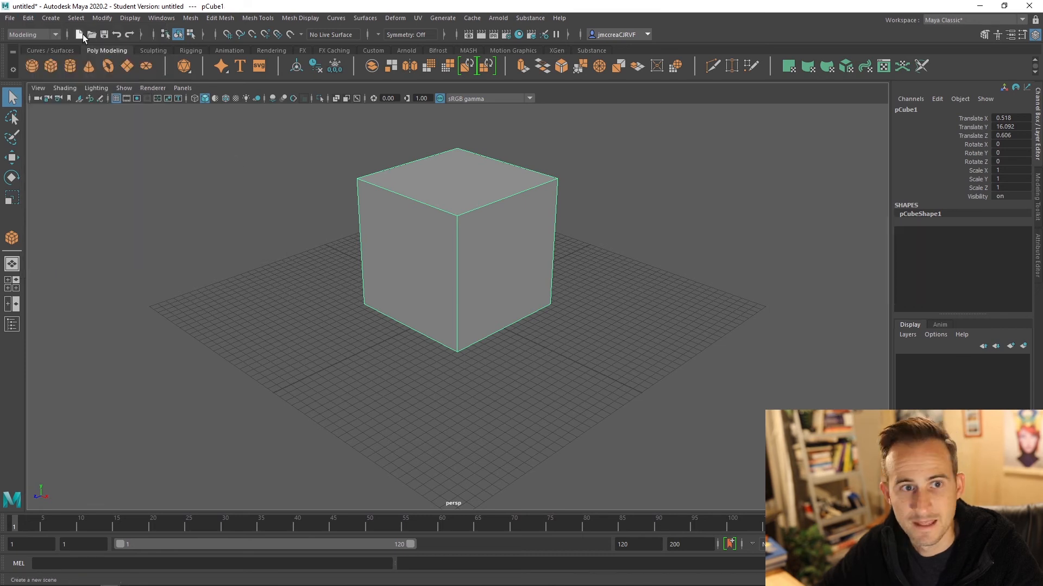
left_click(102, 18)
left_click(132, 67)
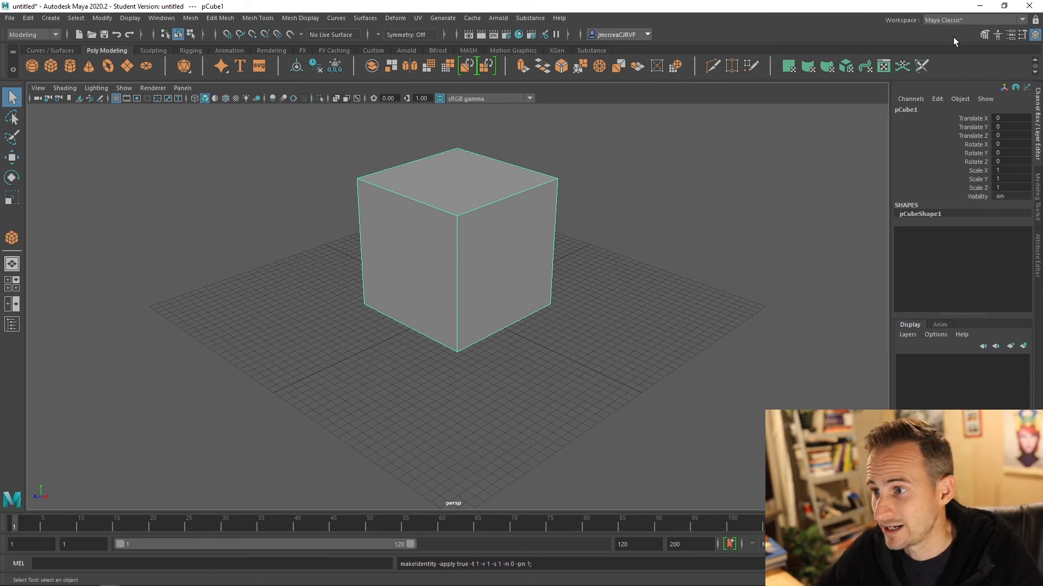
Inspect the cube's UV layout in the UV Editing workspace, and return to the Maya Classic workspace
left_click(956, 21)
left_click(944, 89)
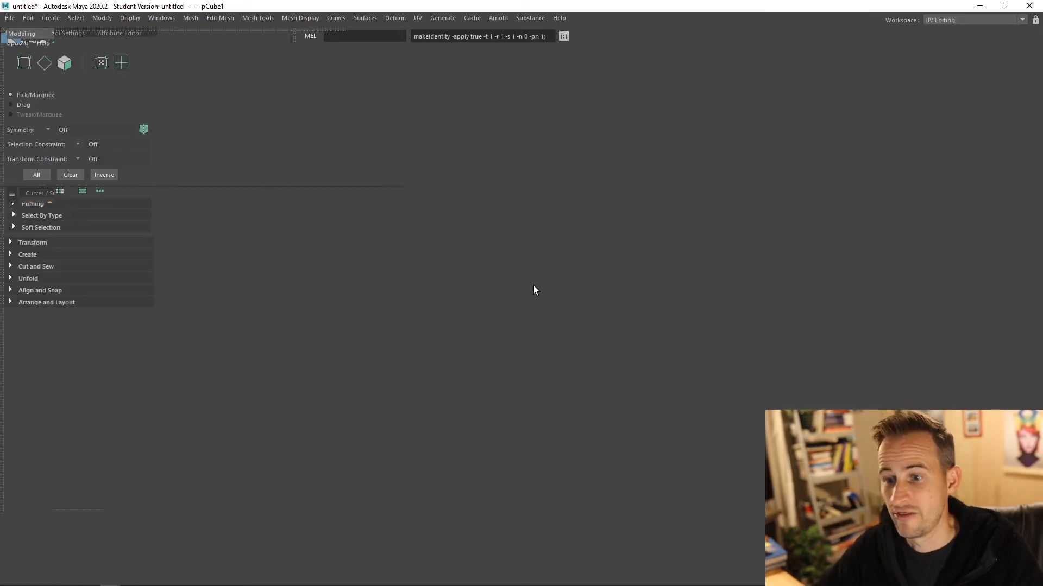
left_click(729, 111)
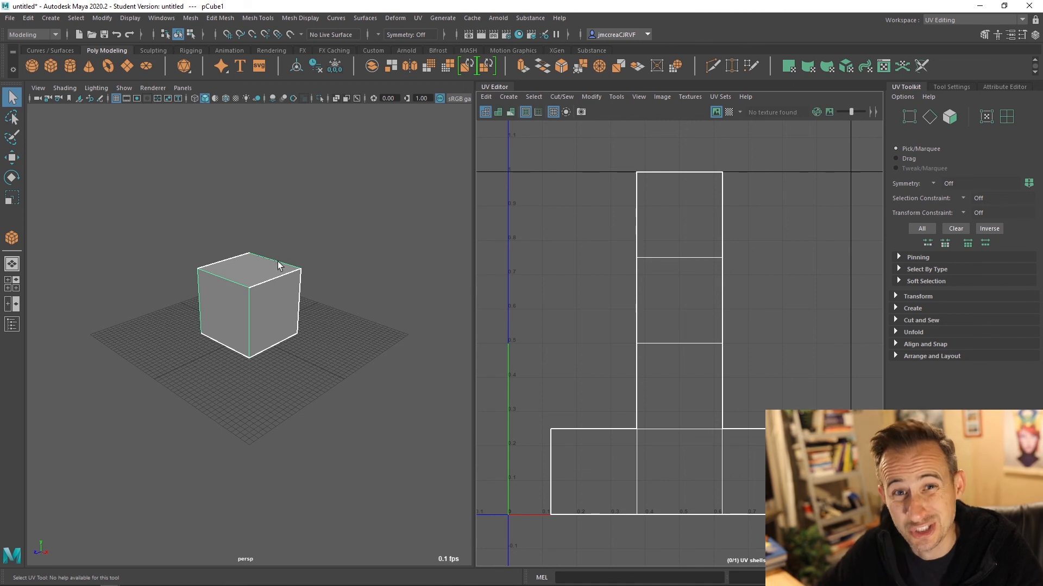
scroll(255, 283, "up", 3)
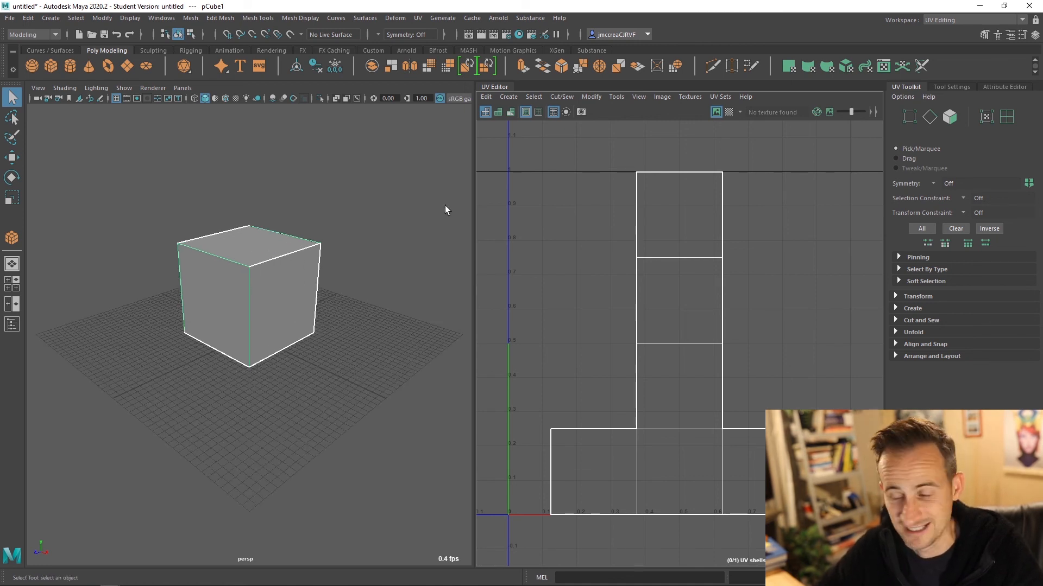
left_click(950, 20)
left_click(948, 36)
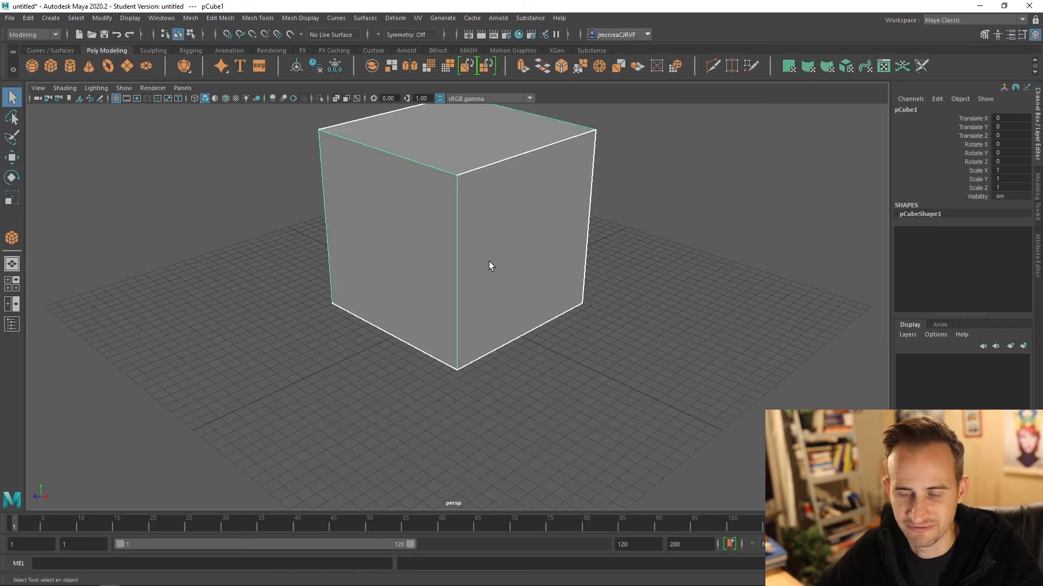
Return the cube to object selection mode and assign it a new Lambert material
middle_click_drag(503, 232, 476, 287, "alt")
scroll(477, 284, "down", 2)
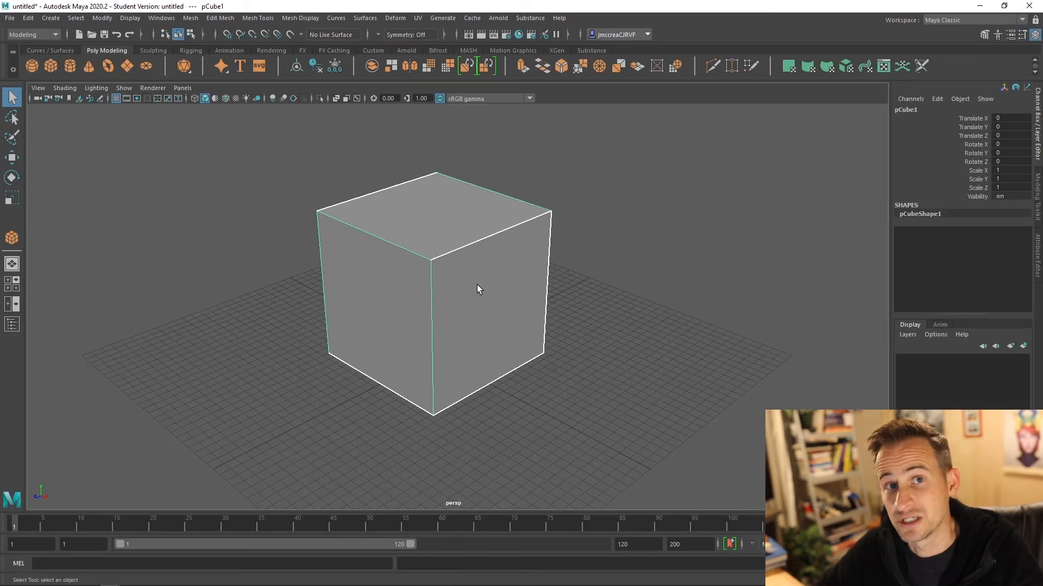
right_click_drag(422, 245, 498, 256)
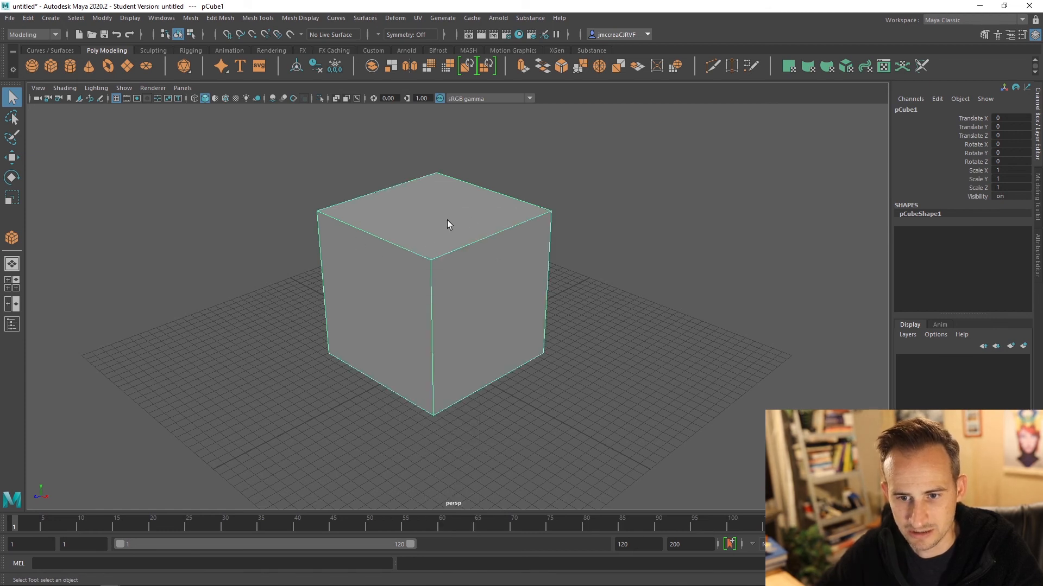
right_click_drag(447, 224, 448, 522)
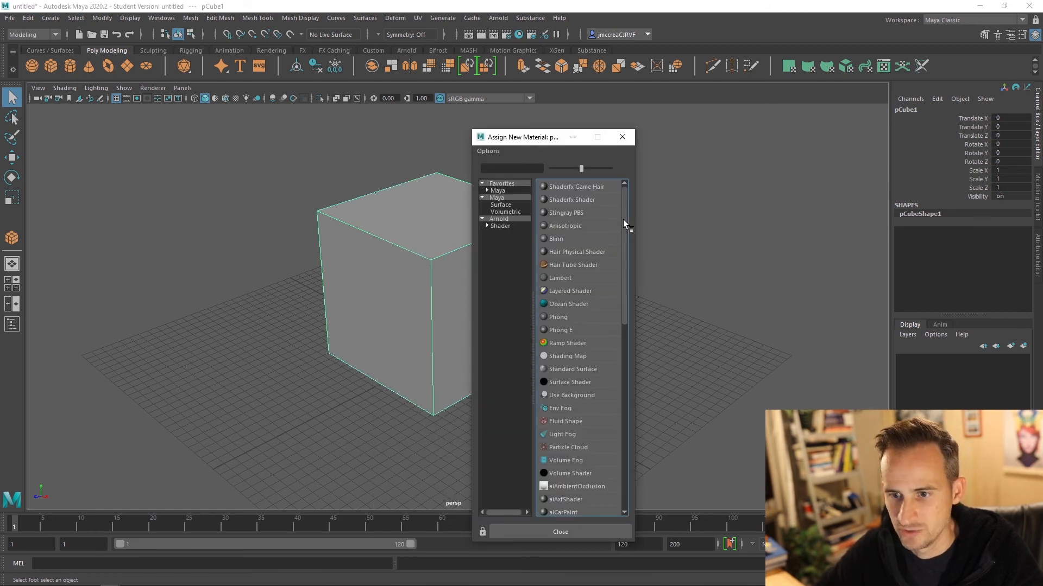
left_click(513, 191)
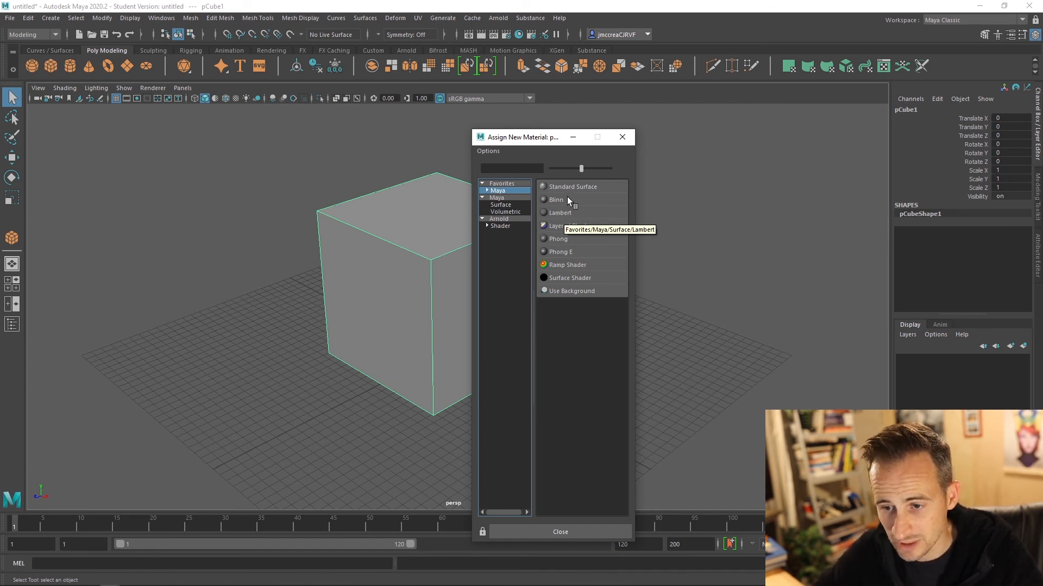
left_click(567, 213)
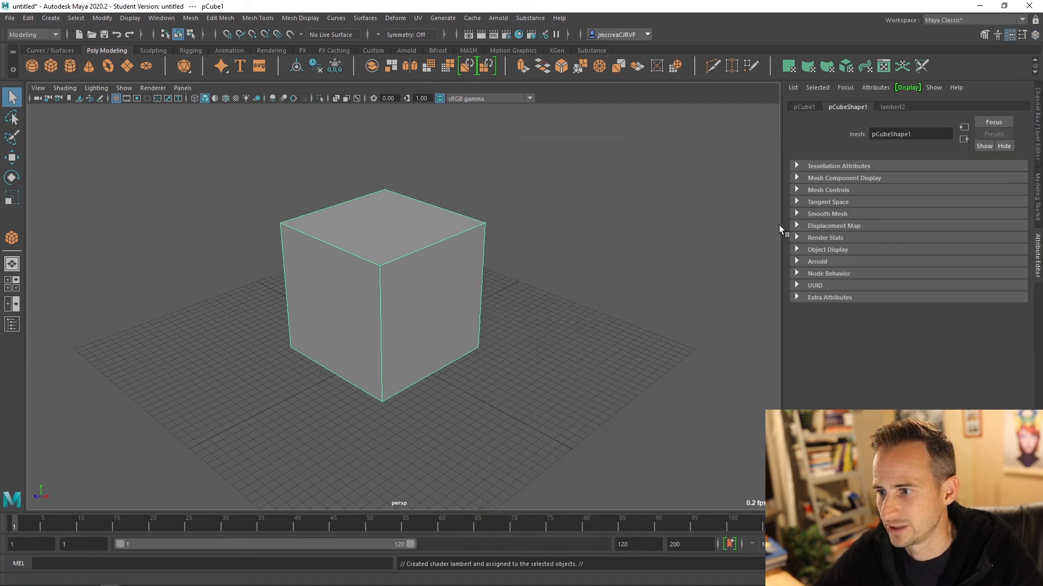
Set the cube's Lambert material color to red and reselect the cube
left_click(892, 106)
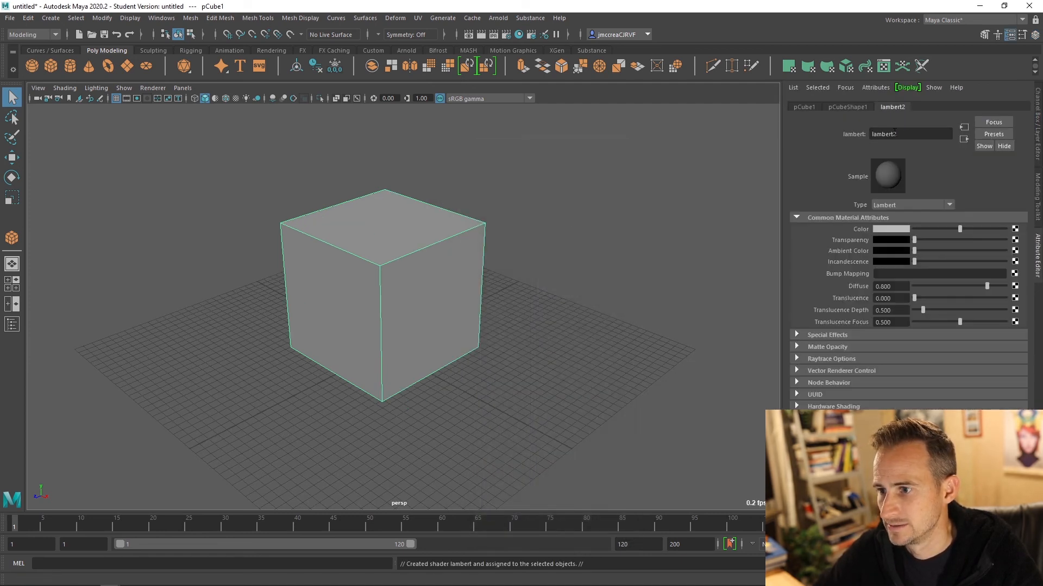
left_click(875, 228)
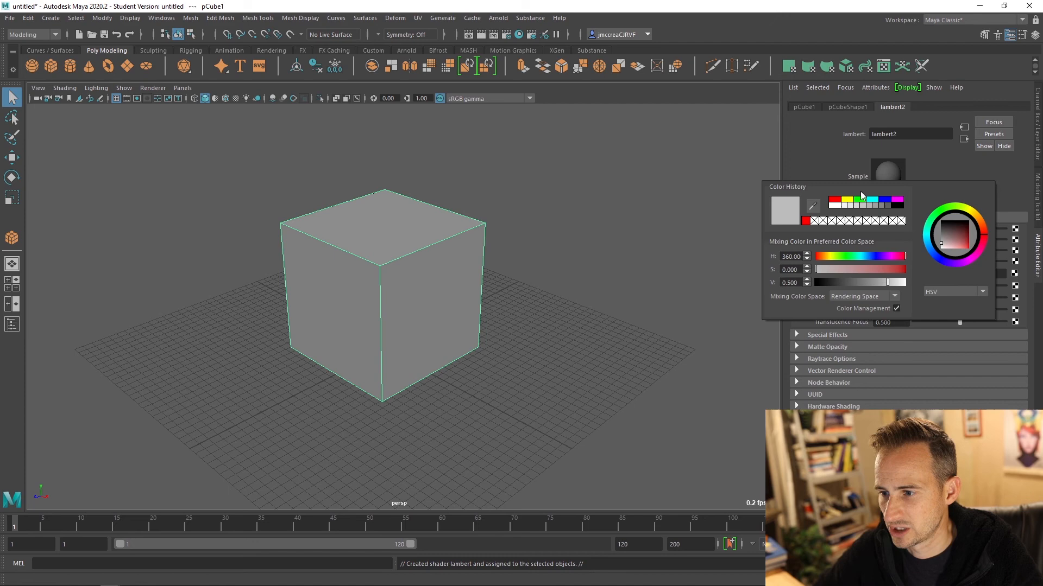
left_click(833, 202)
left_click(531, 196)
mouse_move(418, 288)
left_mouse_down("alt")
mouse_move(570, 233)
mouse_move(424, 281)
mouse_move(484, 284)
mouse_move(438, 282)
left_mouse_up("alt")
left_click(437, 279)
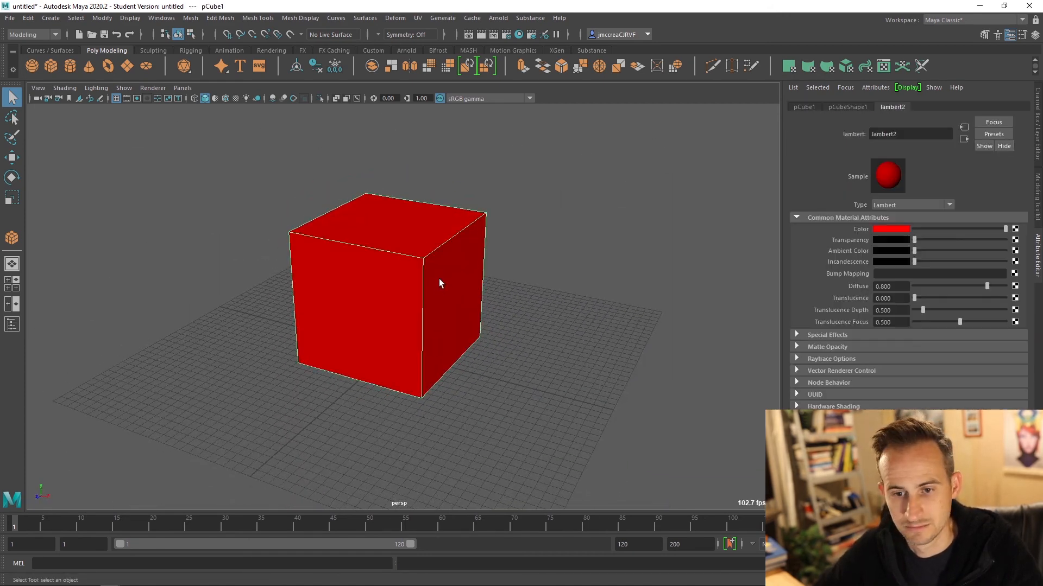
Delete the red cube's history again after the material assignment
left_click(30, 19)
mouse_move(80, 150)
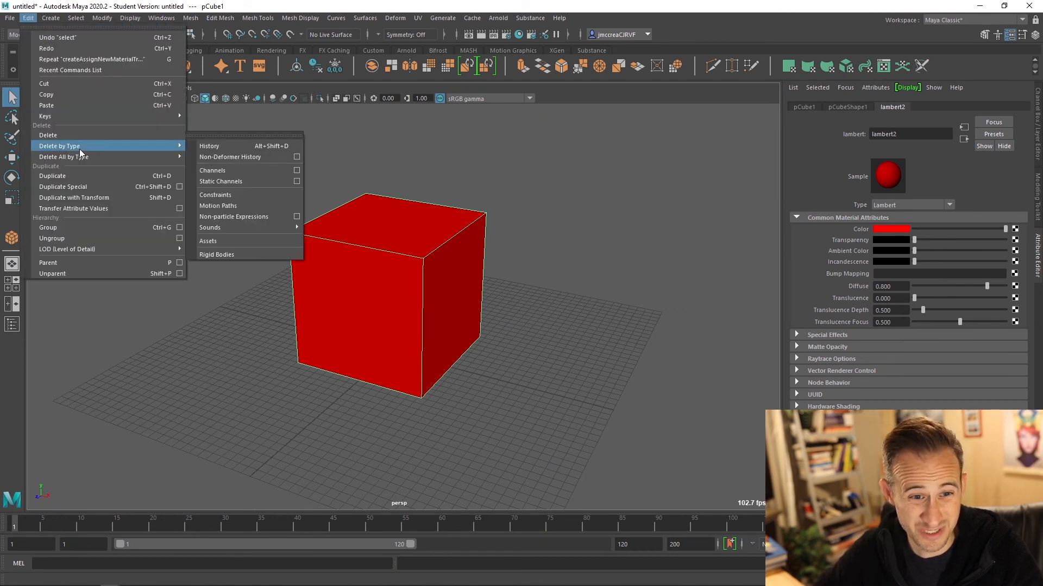
left_click(215, 152)
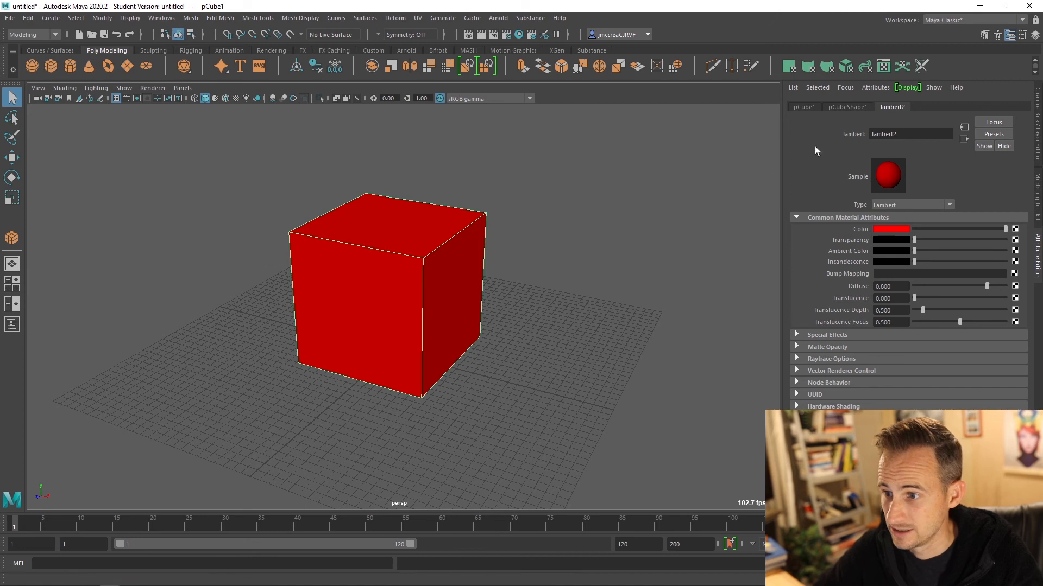
Check the cube's channel values and inputs for remaining history, and look at its material attributes
left_click(1038, 117)
right_click(934, 240)
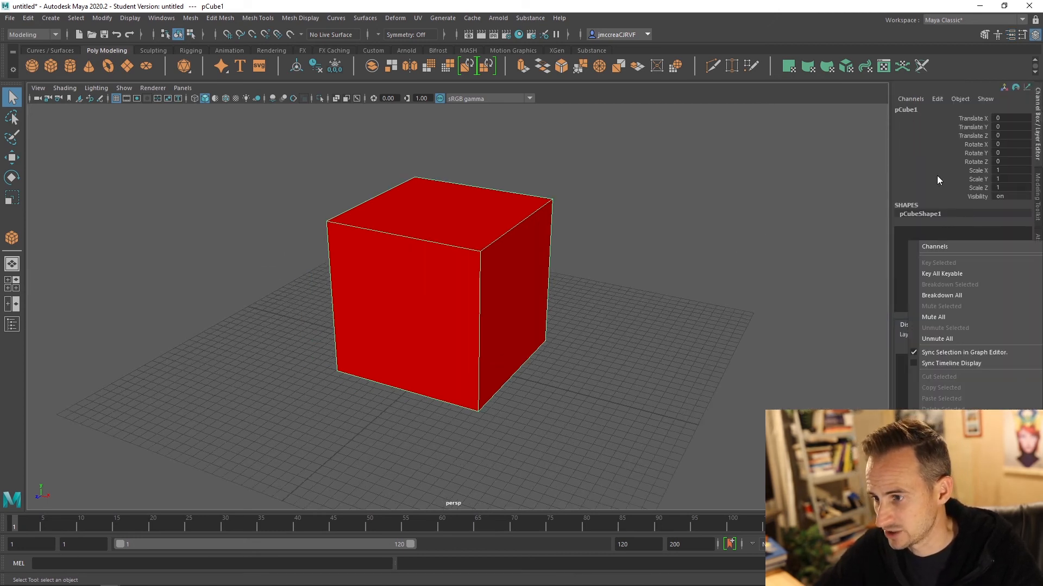
left_click(972, 179)
left_click(1038, 255)
key("q")
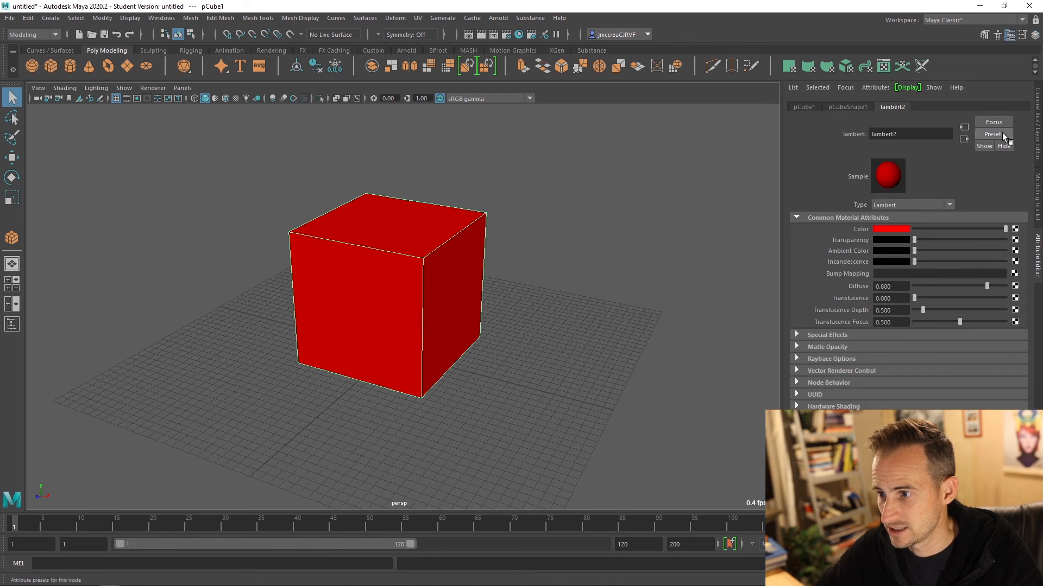
left_click(1037, 120)
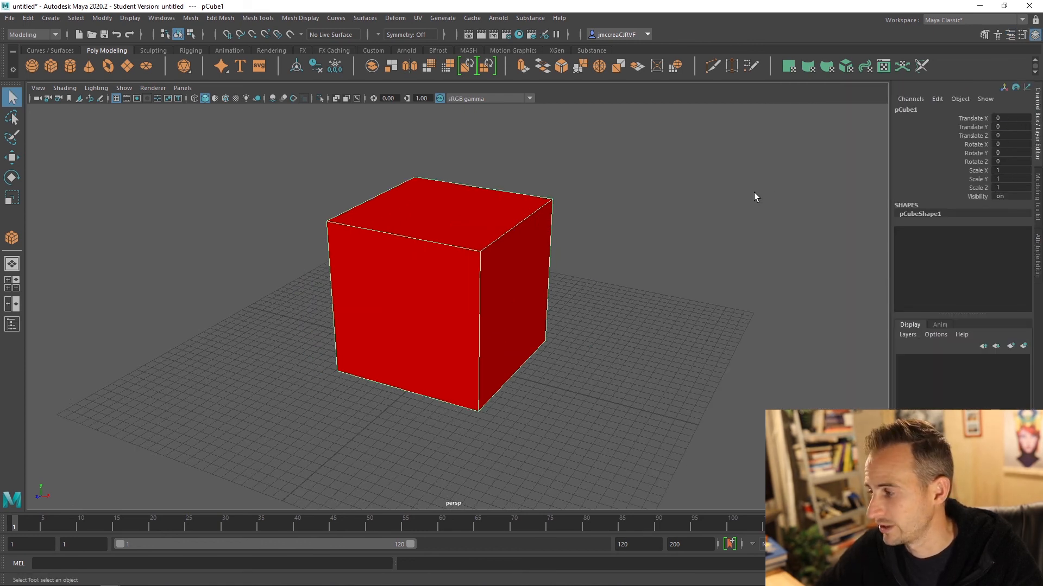
left_click(379, 186)
left_click(415, 247)
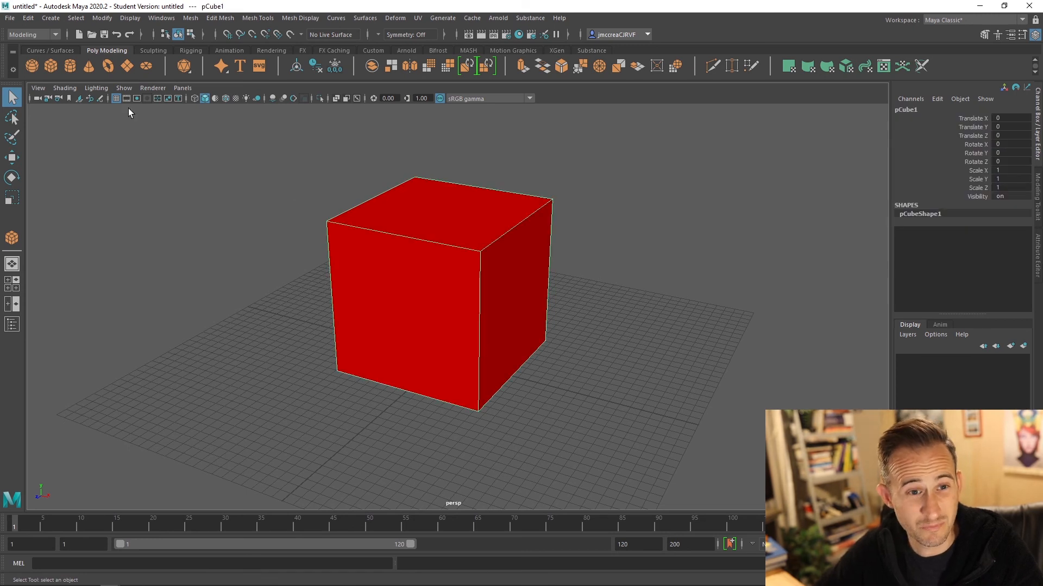
left_click(10, 19)
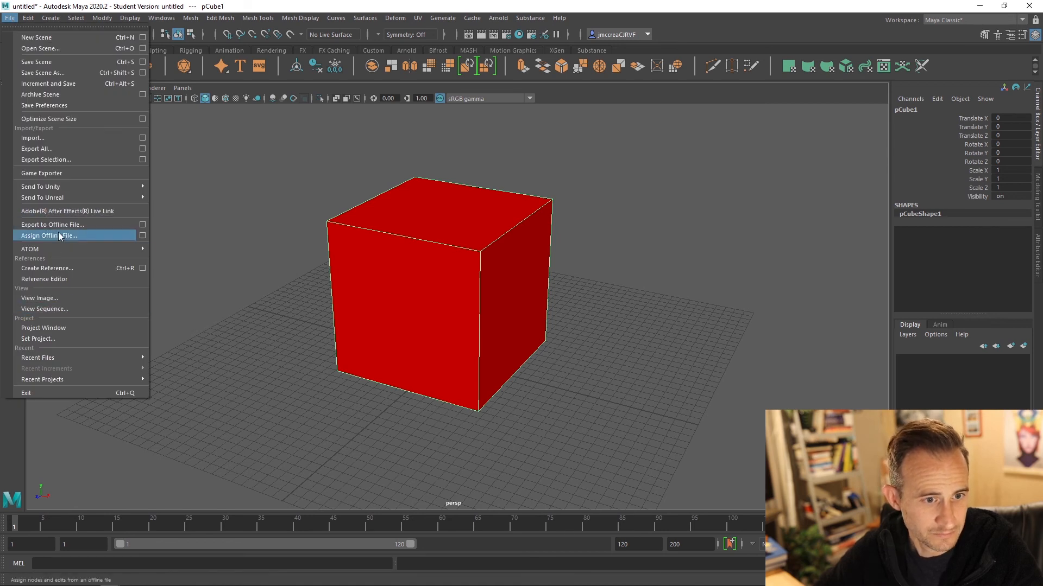
left_click(322, 220)
left_click(363, 250)
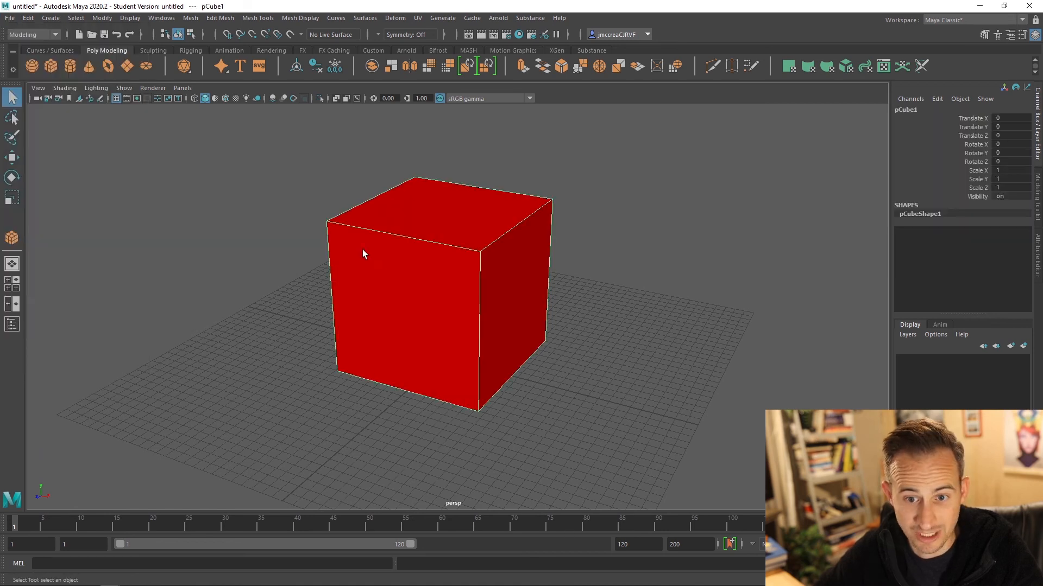
left_click(12, 19)
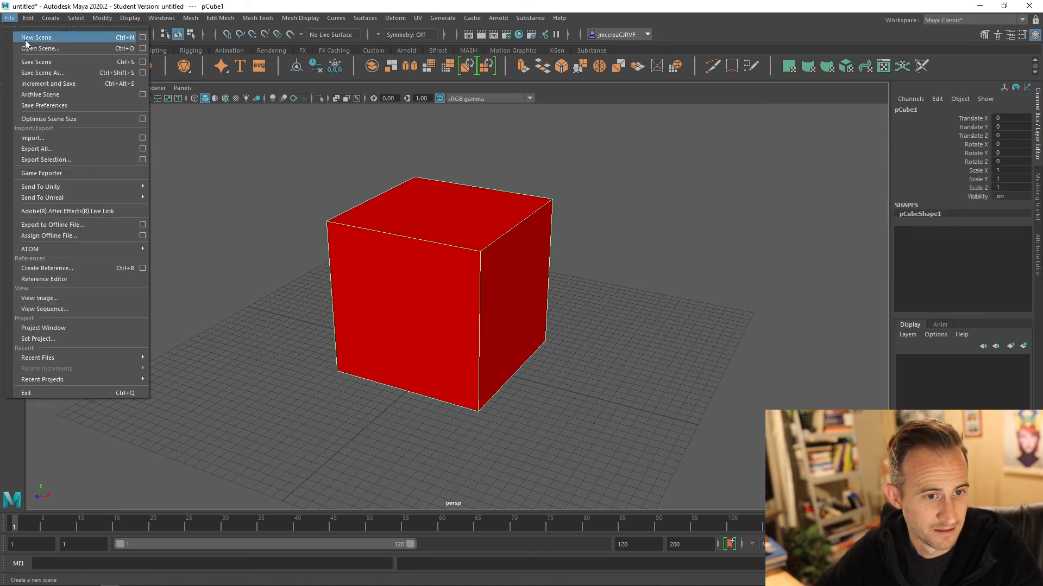
left_click(63, 161)
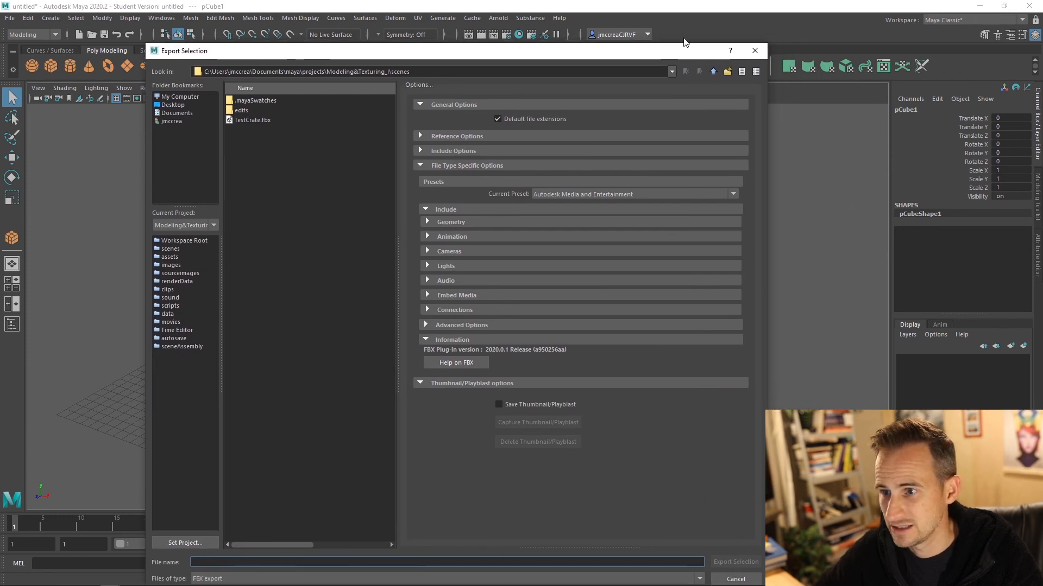
left_click(754, 50)
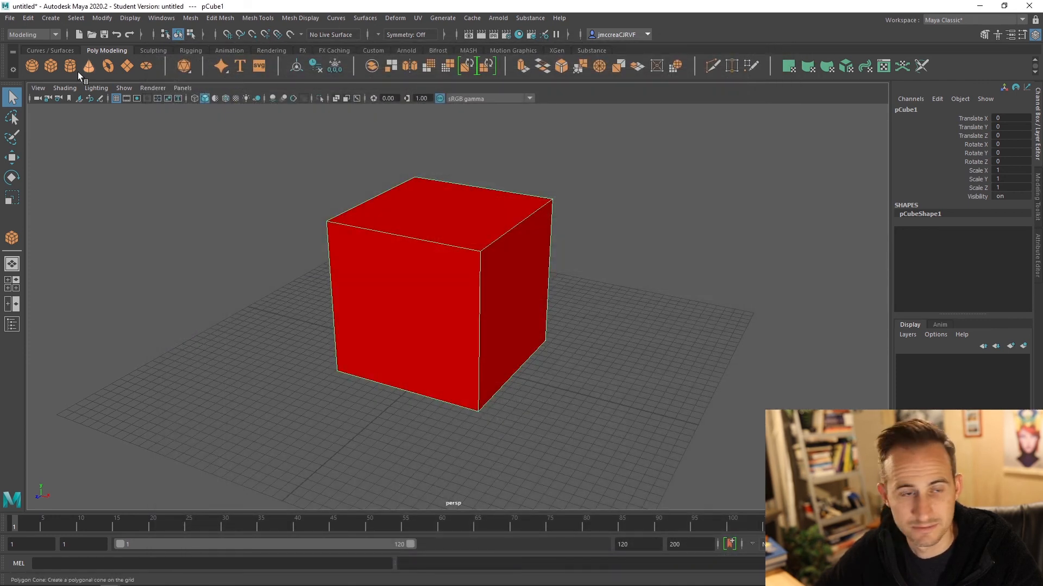
Open the export options for the selected cube and set the file type to FBX export
left_click(10, 18)
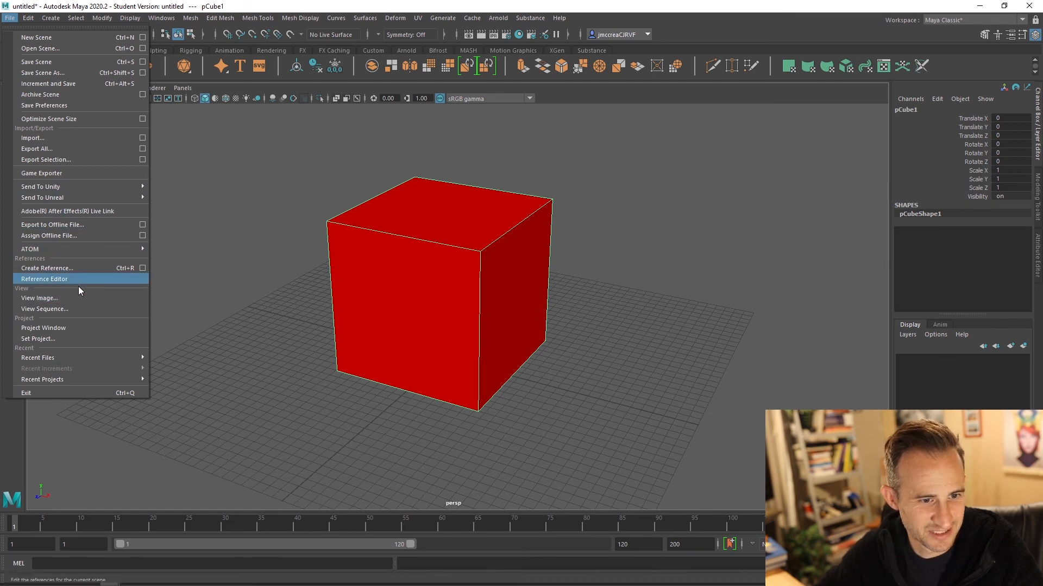
left_click(60, 160)
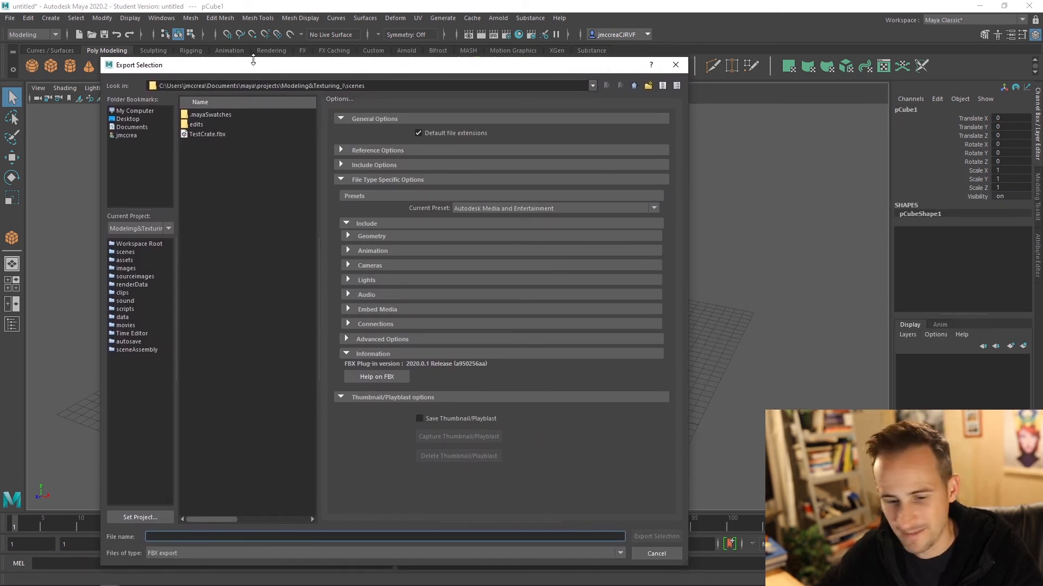
left_click(327, 553)
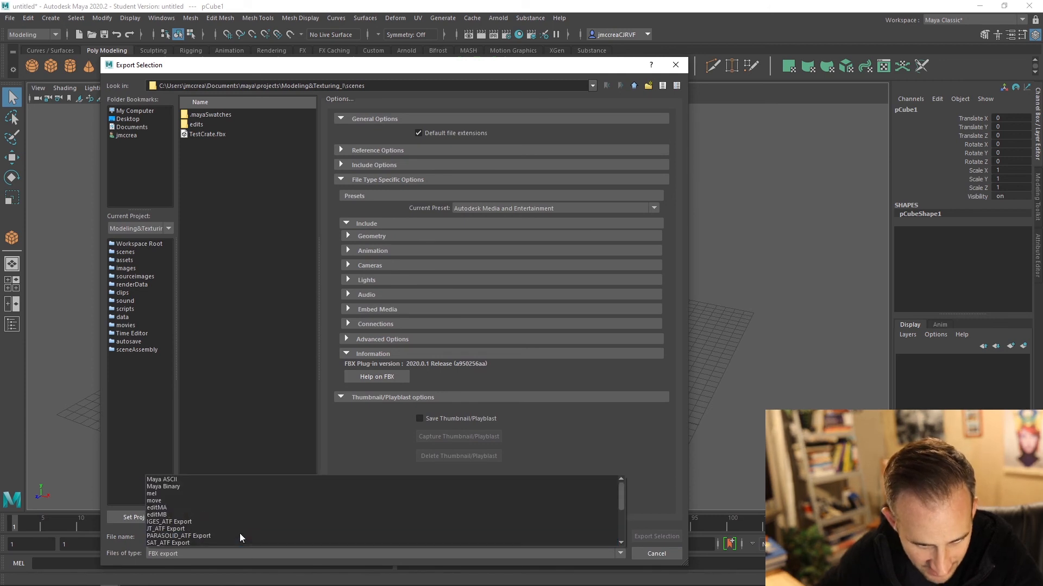
left_click(190, 479)
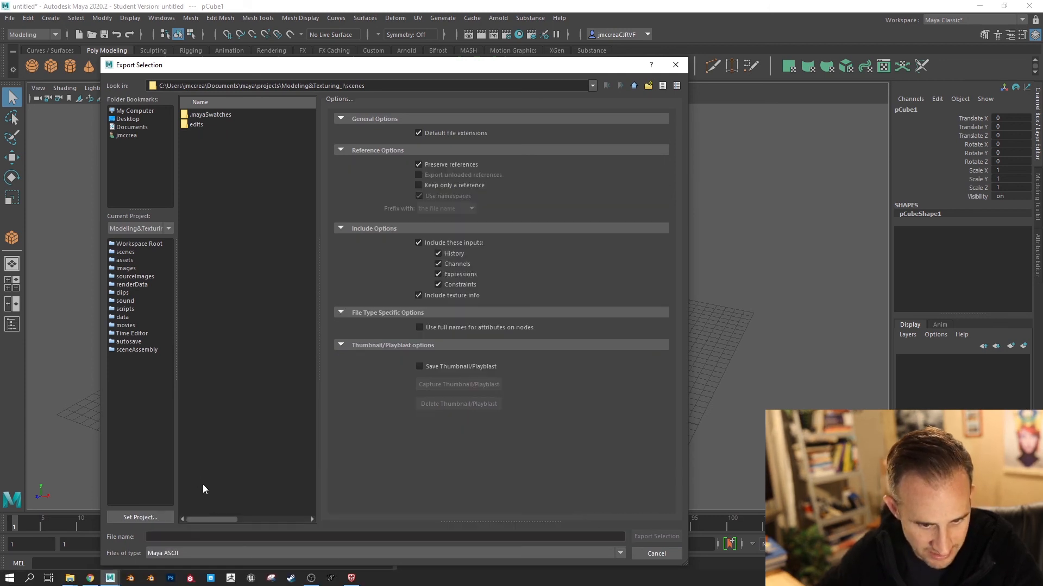
left_click(184, 552)
scroll(175, 510, "down", 1)
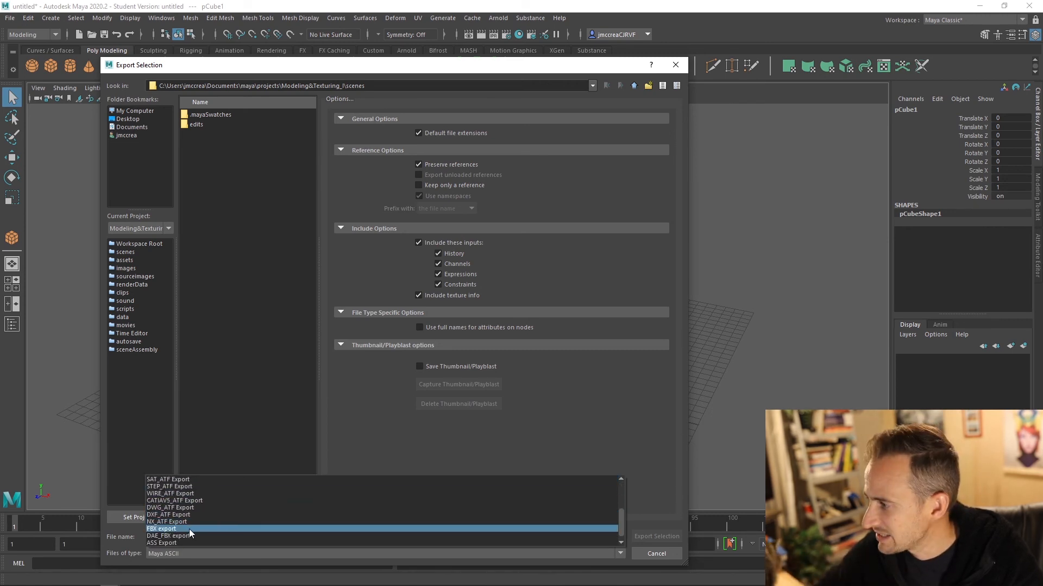
left_click(189, 529)
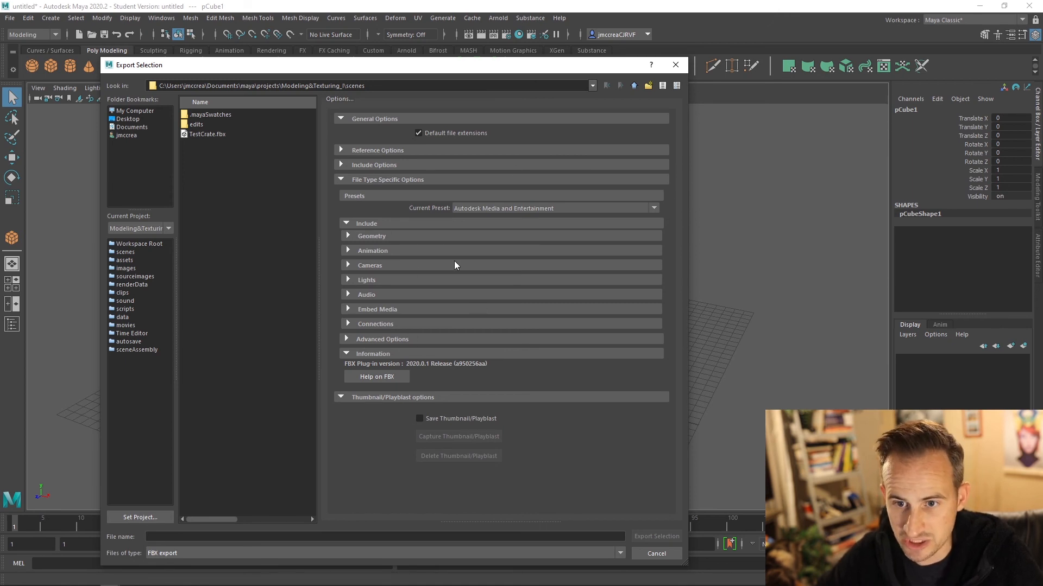
Keep the Autodesk Media and Entertainment preset for the FBX export and name the file Crate_01
left_click(340, 149)
left_click(354, 151)
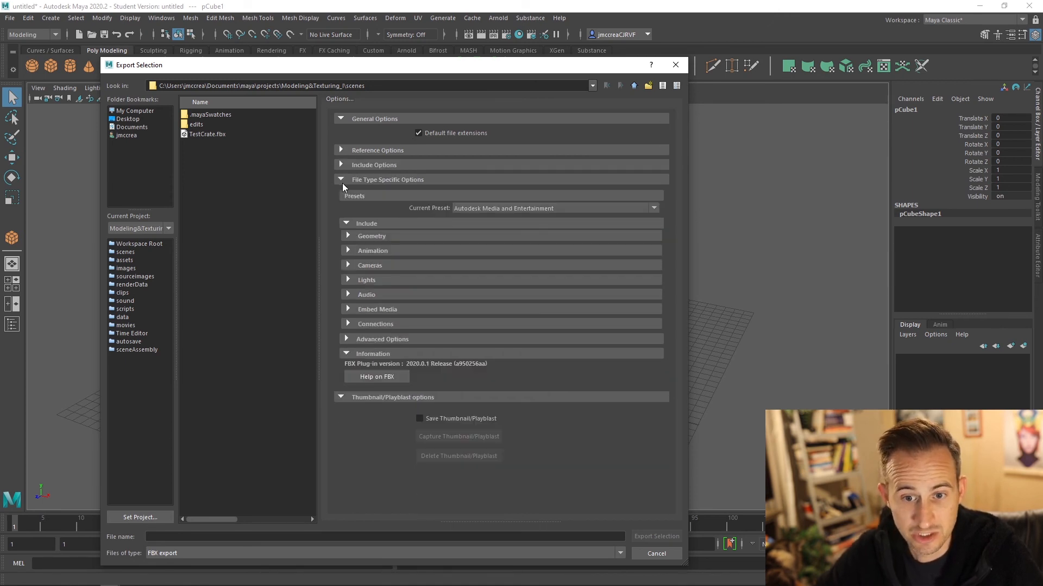
left_click(491, 209)
left_click(491, 209)
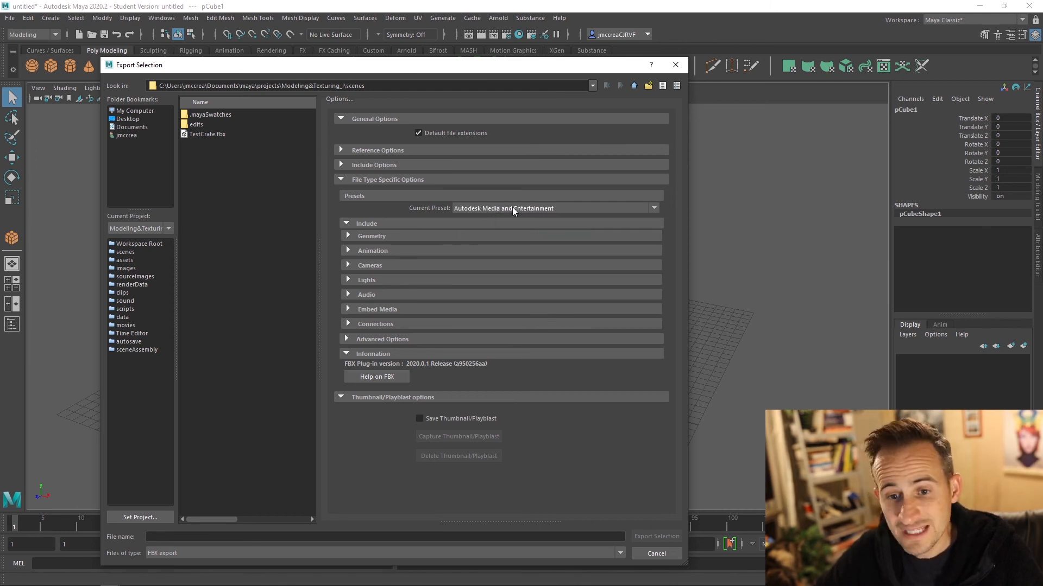
left_click(193, 538)
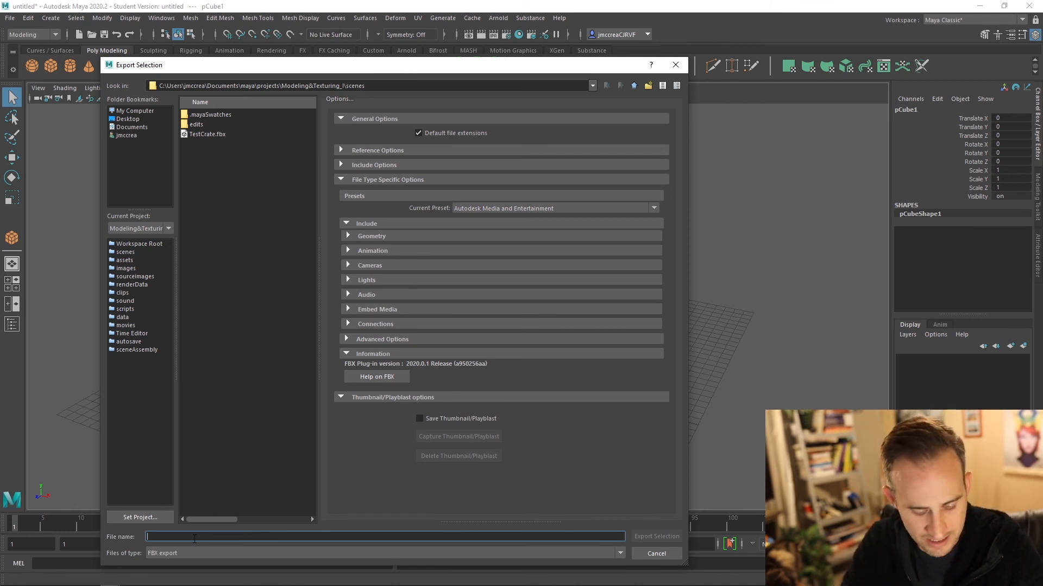
type("Crate_01")
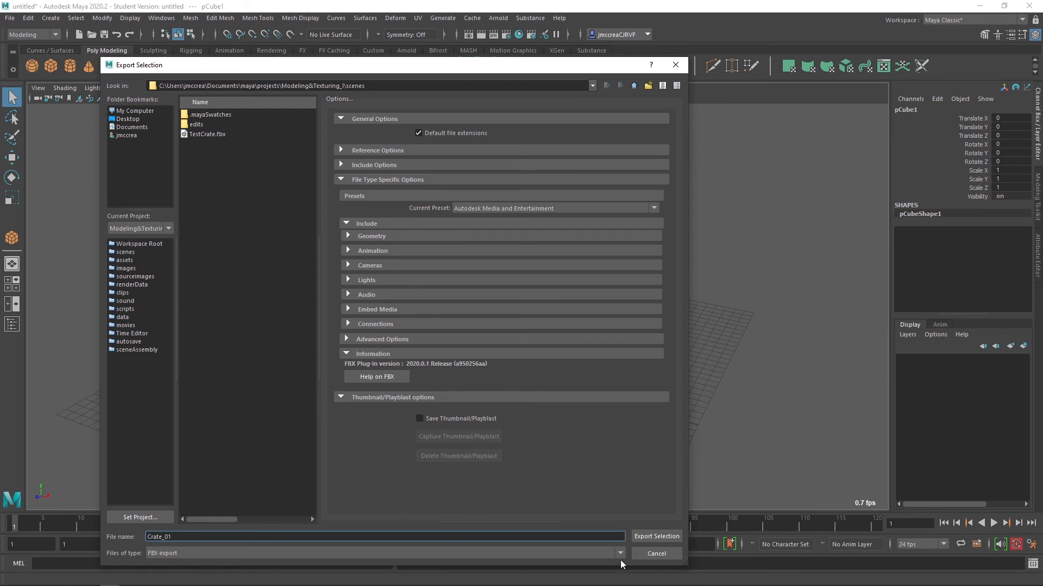
Look through the available export formats, keep FBX export, and export the selected cube to the project's scenes folder
left_click(190, 551)
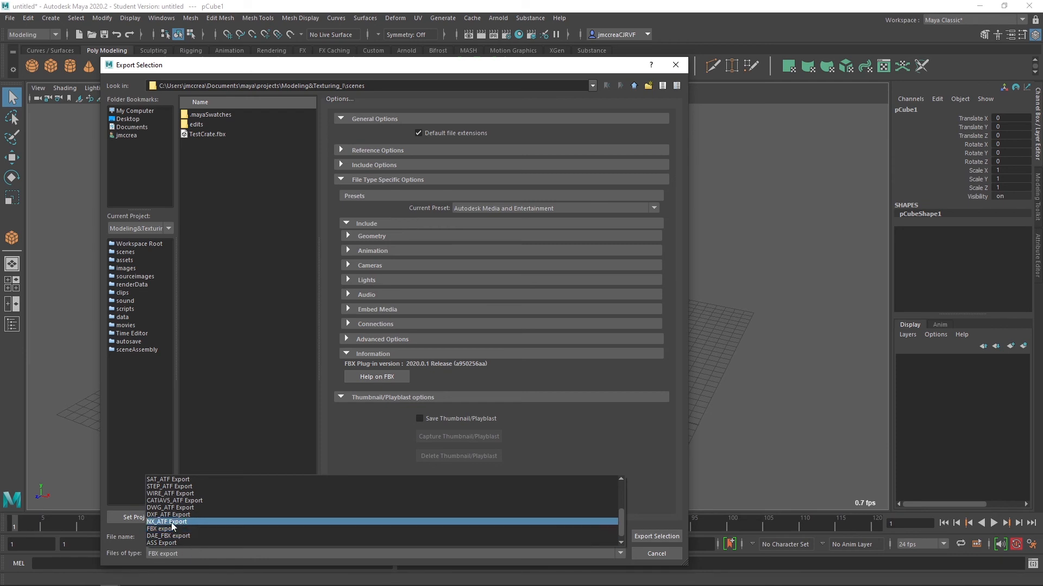
scroll(171, 521, "up", 3)
scroll(173, 519, "down", 4)
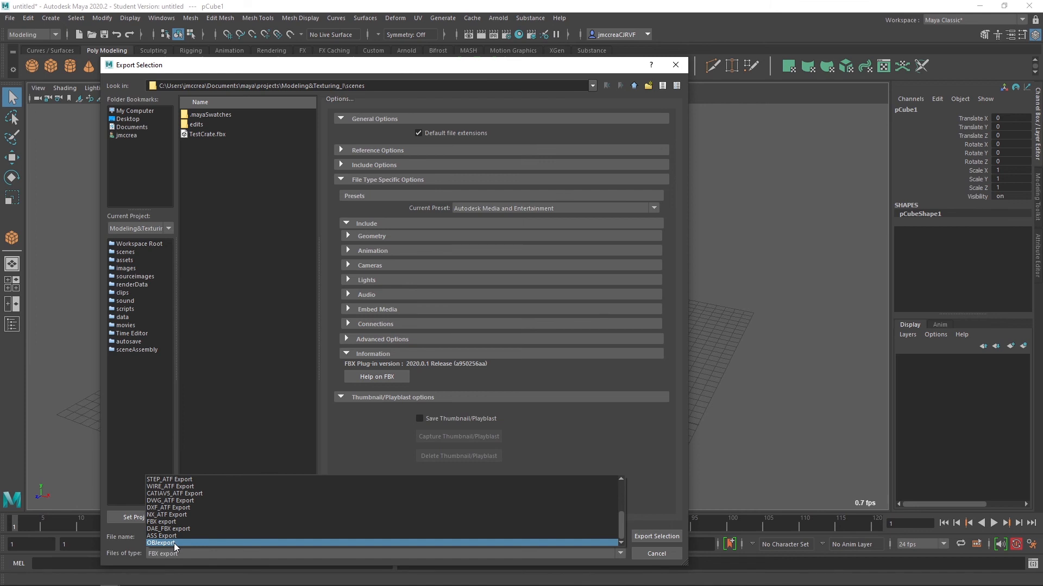
scroll(174, 541, "up", 4)
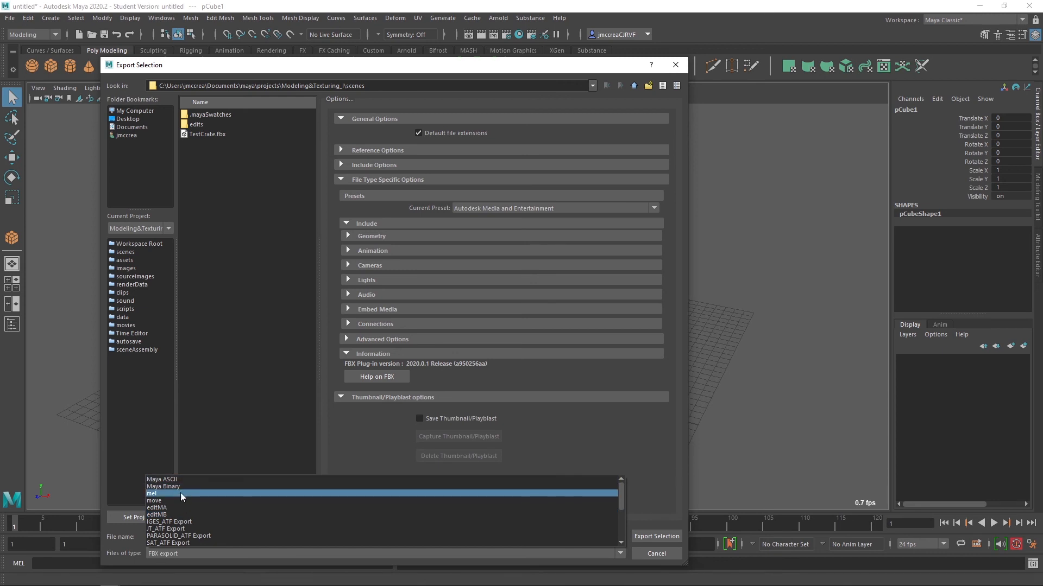
scroll(189, 509, "down", 1)
scroll(190, 511, "down", 2)
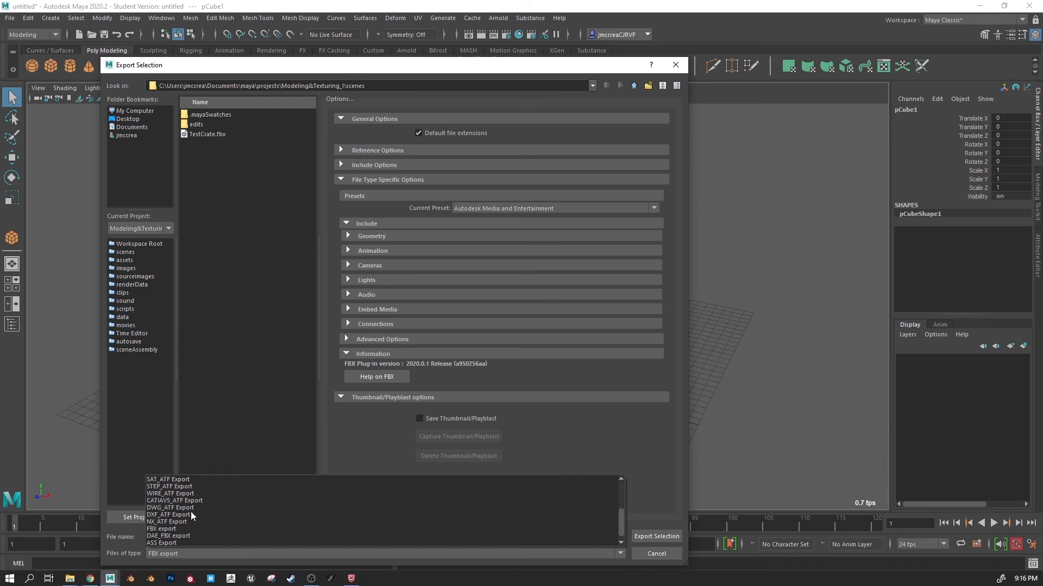
left_click(189, 522)
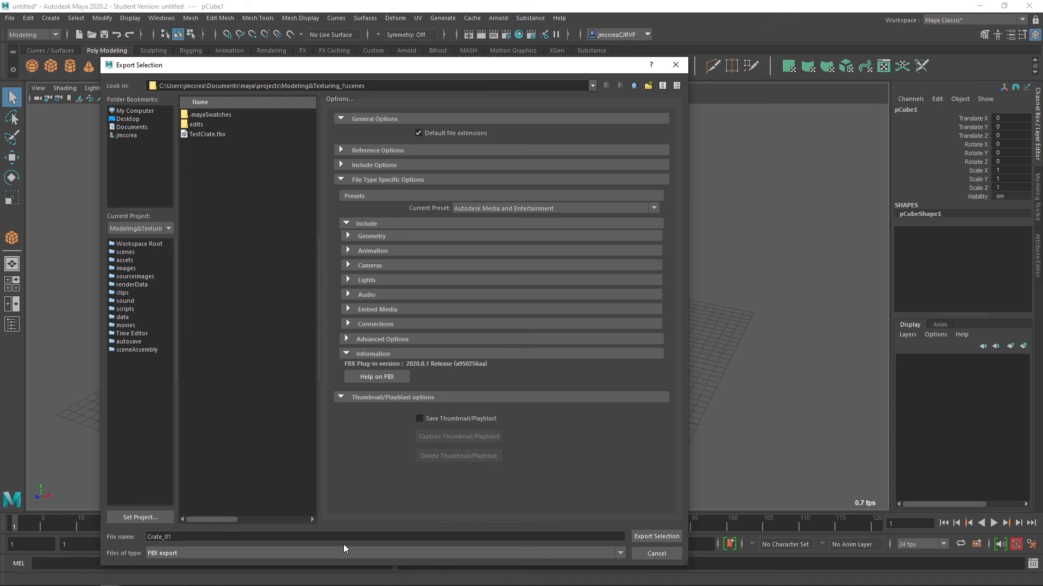
left_click(674, 536)
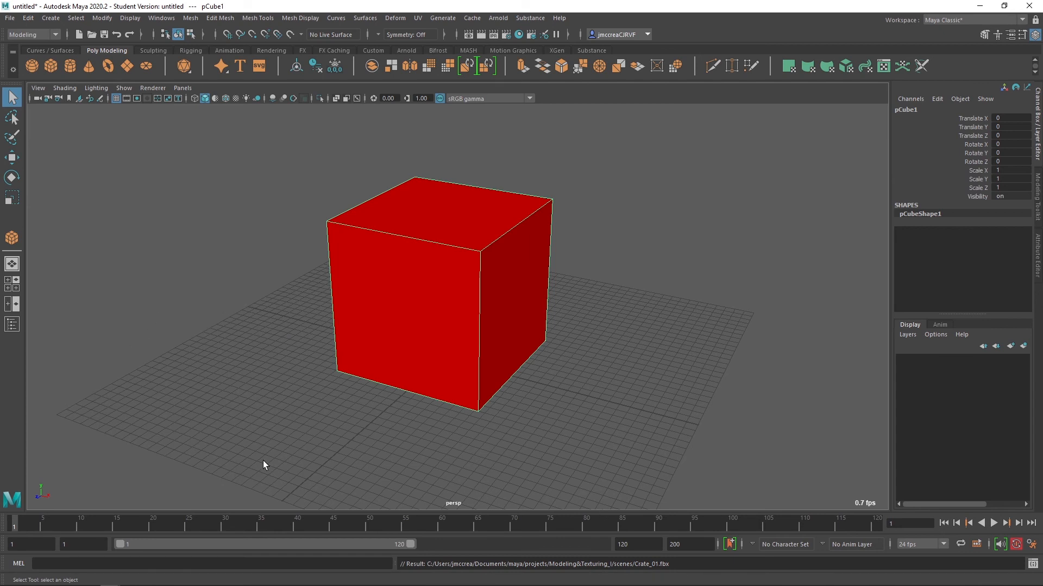
Switch to Substance Painter and dismiss its welcome window
left_click(193, 579)
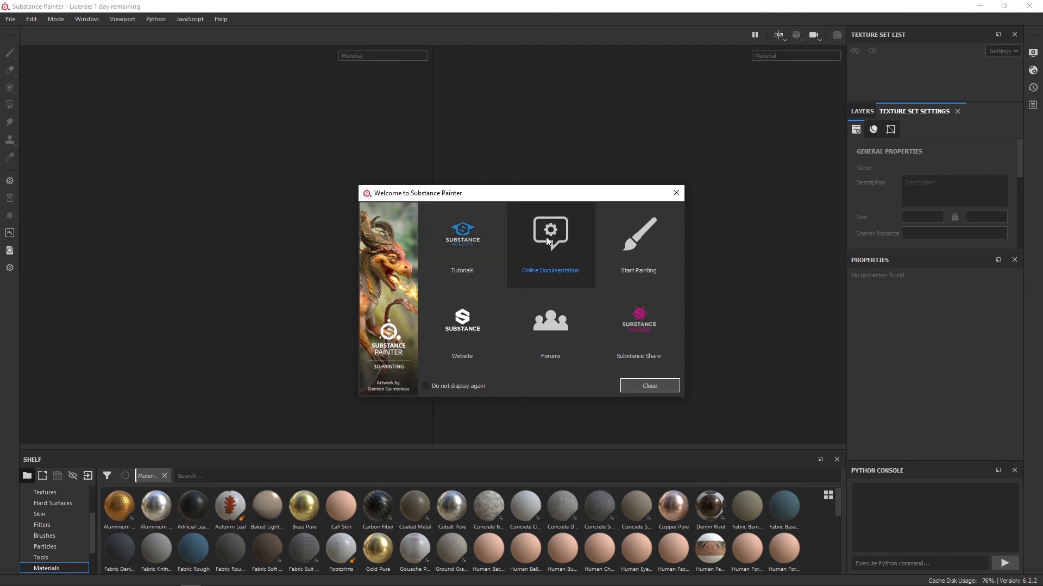
left_click_drag(545, 195, 484, 158)
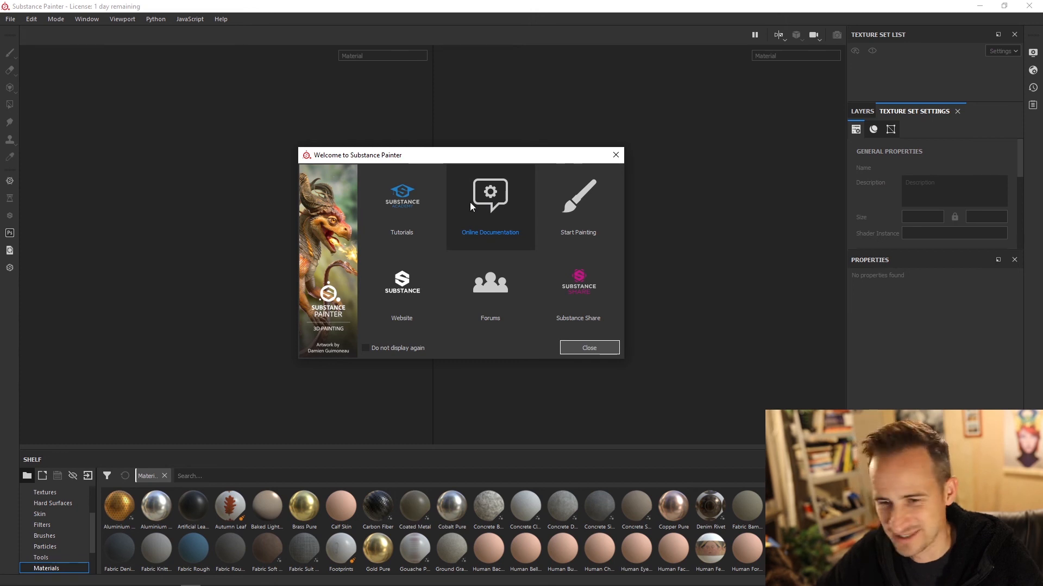
left_click(601, 350)
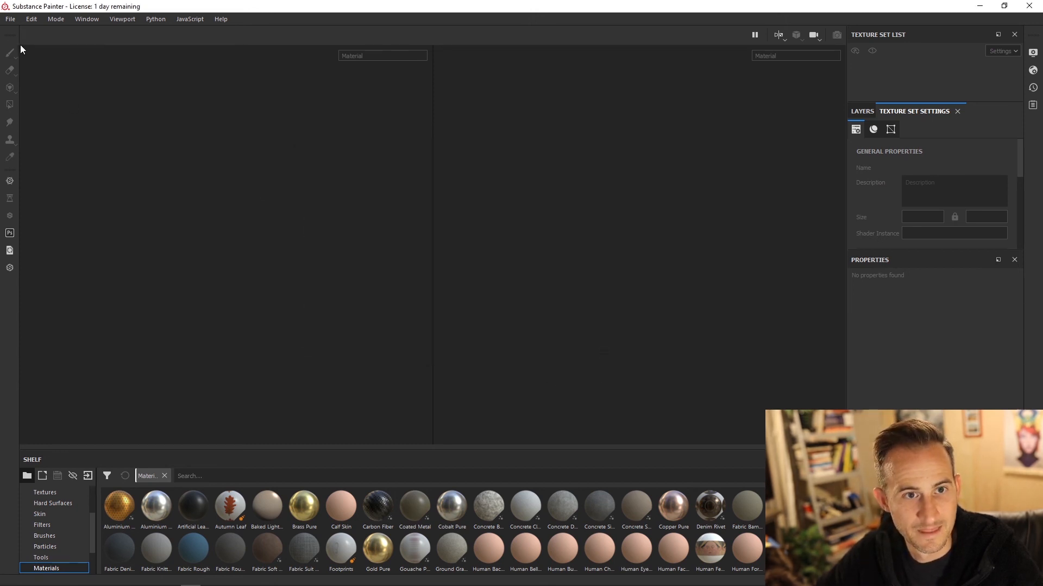
Start a new project, keeping the PBR - Metallic Roughness (allegorithmic) template
left_click(10, 21)
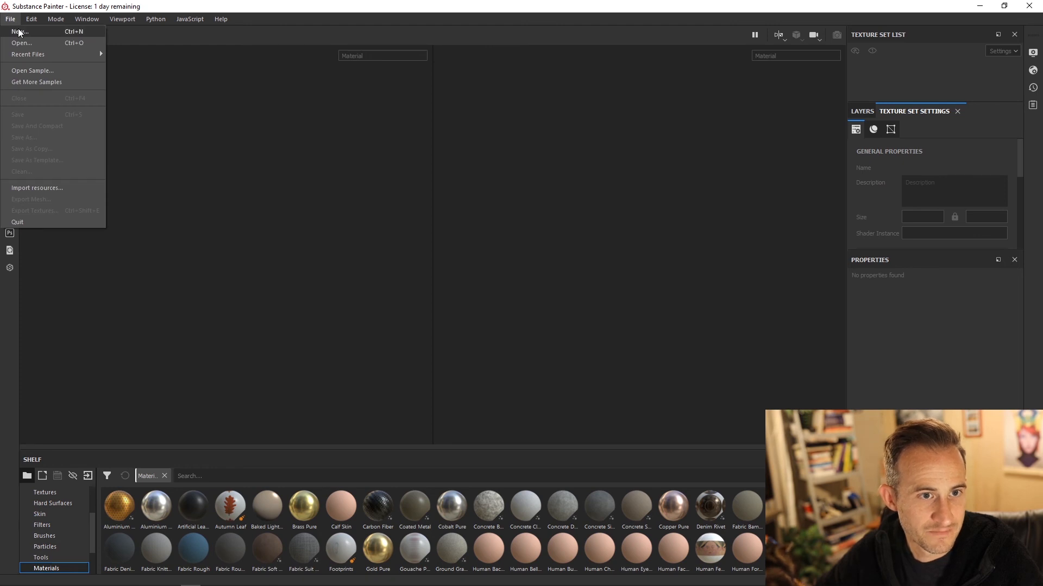
left_click(19, 32)
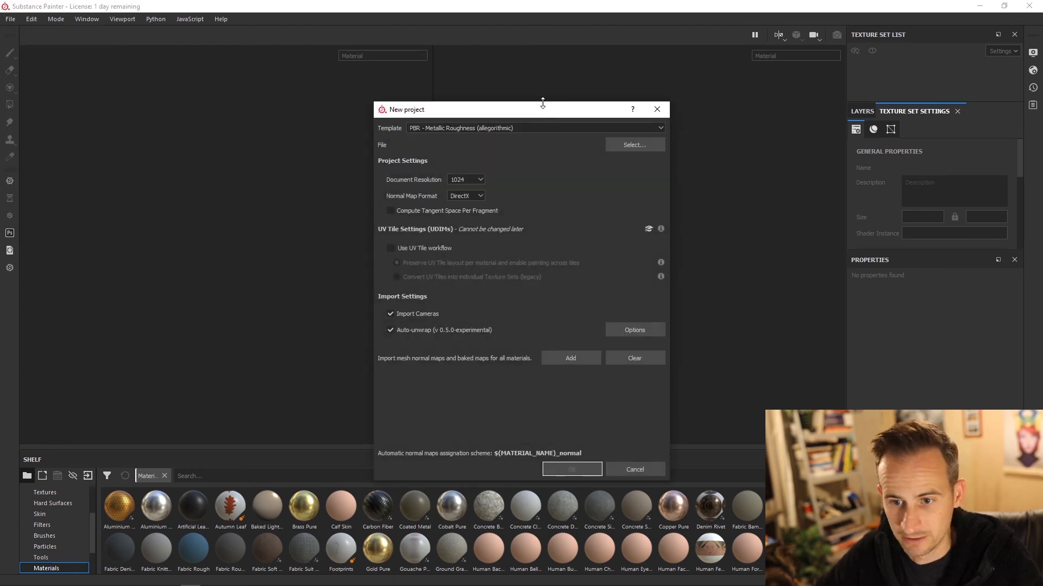
left_click_drag(550, 118, 446, 108)
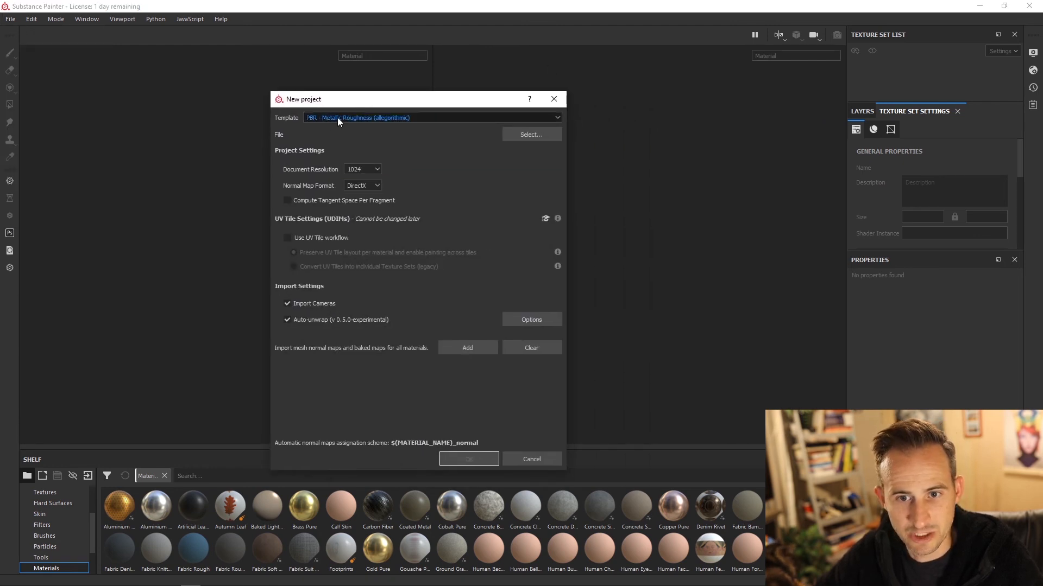
left_click(399, 119)
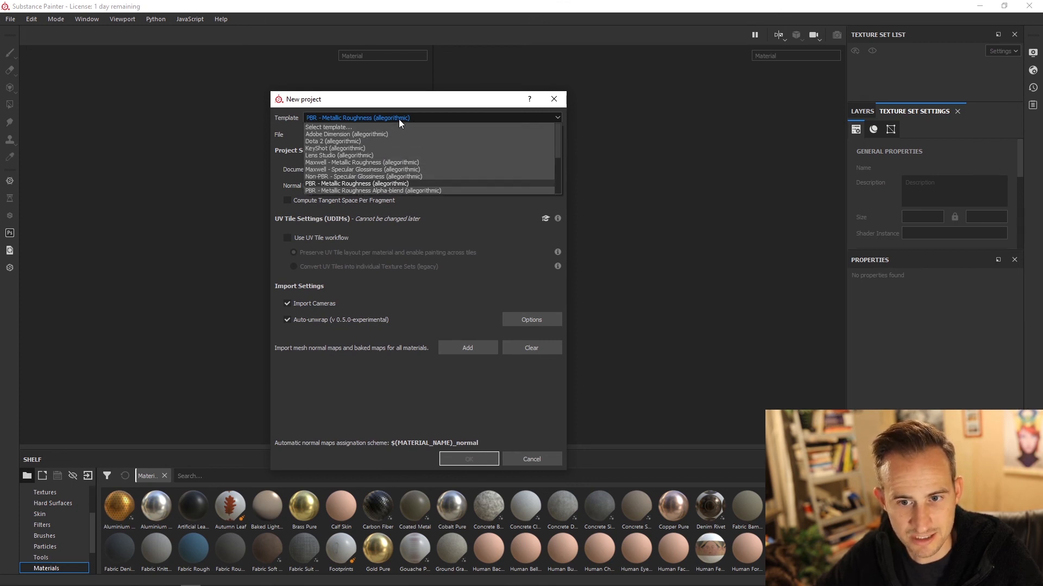
left_click(398, 119)
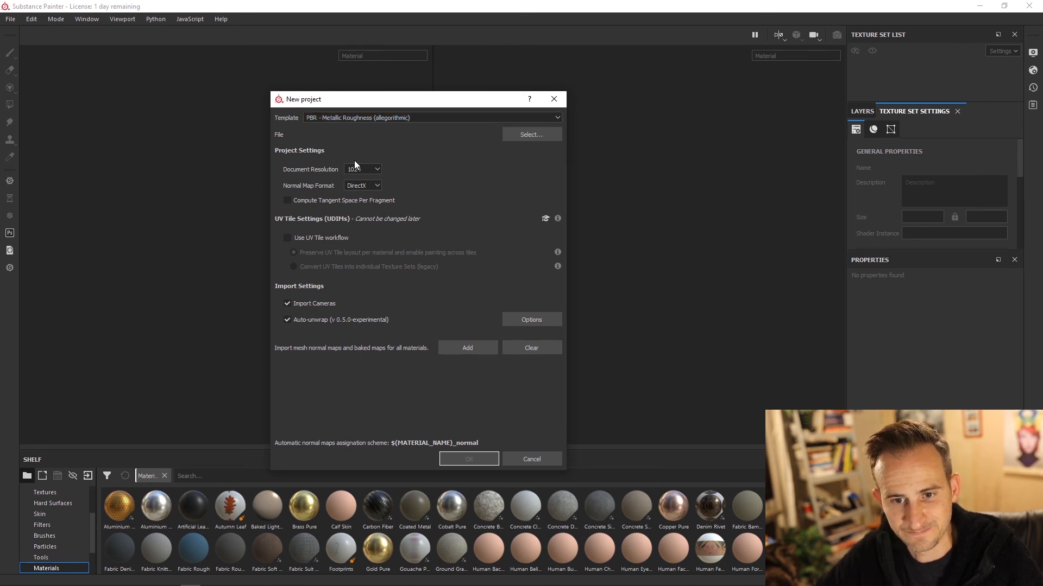
Choose Crate_01.fbx from the Maya project's scenes folder as the new project's mesh file
left_click(530, 134)
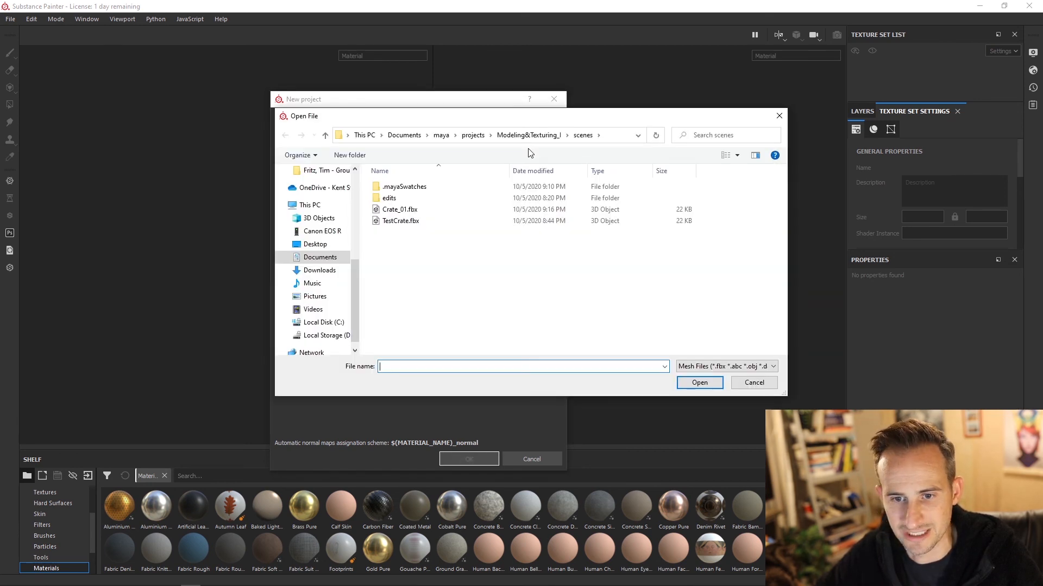
left_click_drag(507, 121, 505, 141)
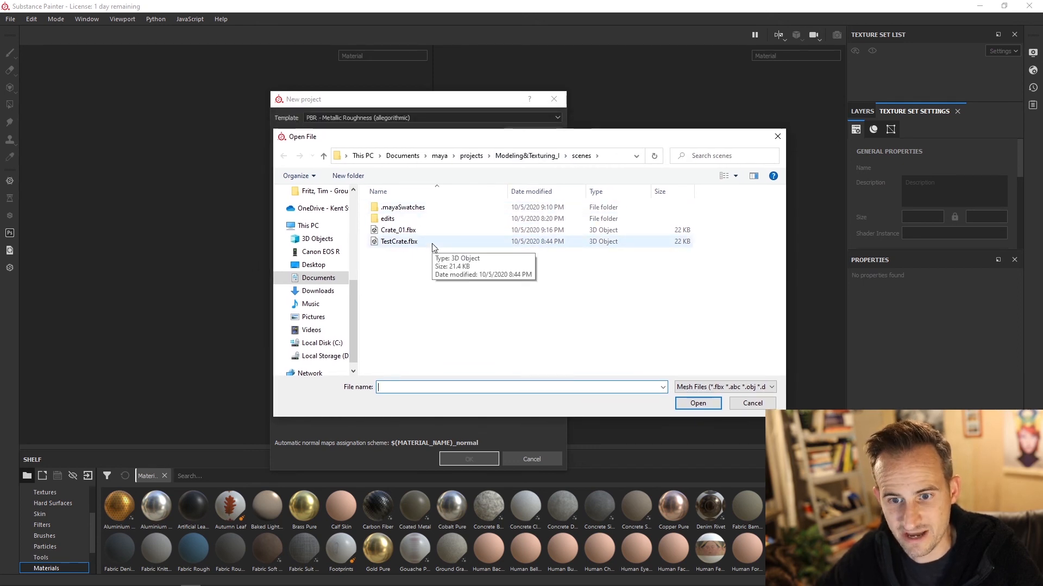
left_click(401, 231)
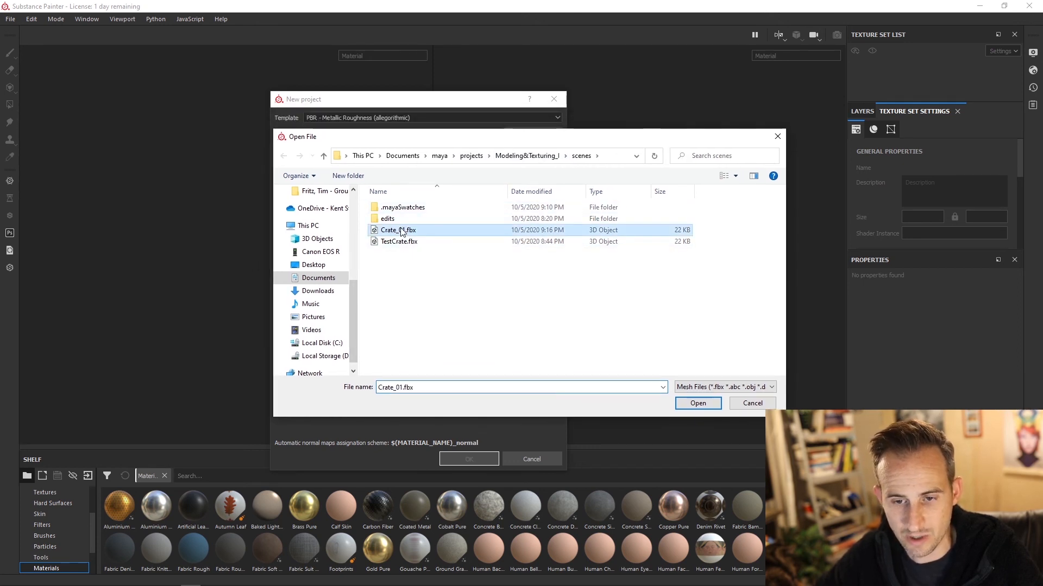
left_click(703, 404)
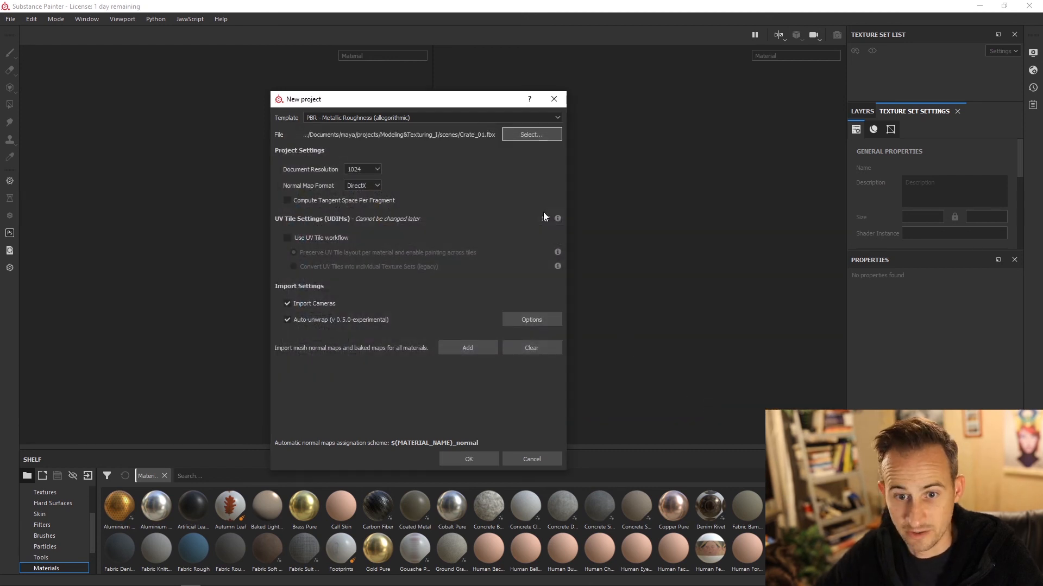
Keep the document resolution at 1024 and create the project with the remaining default settings
left_click(375, 170)
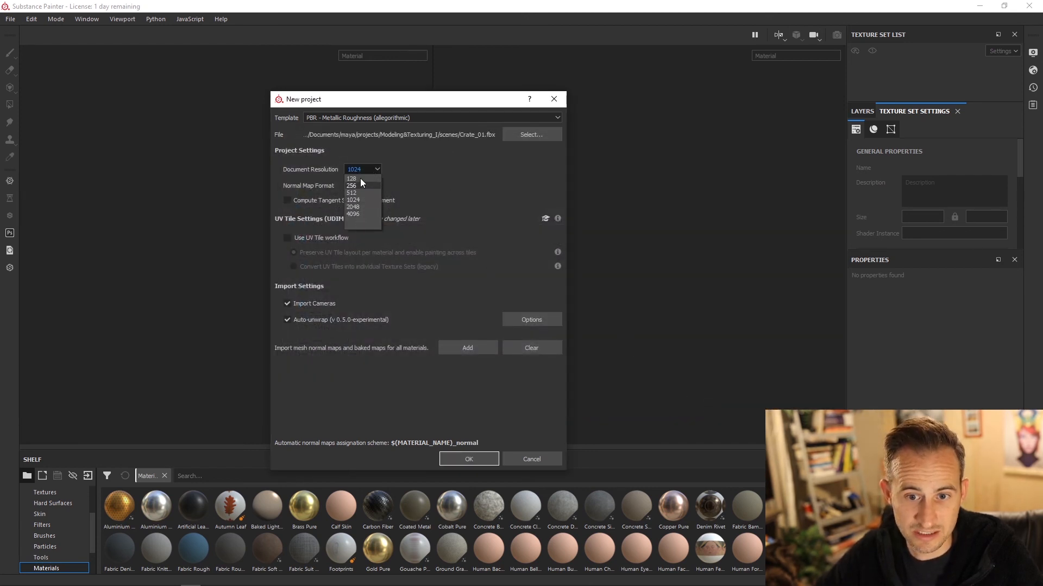
left_click(404, 186)
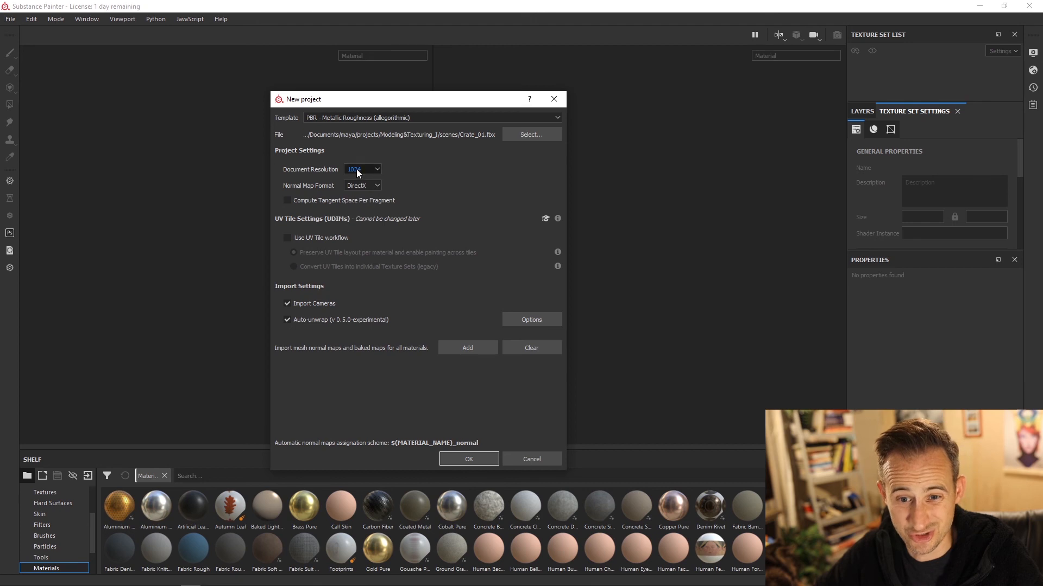
left_click(487, 458)
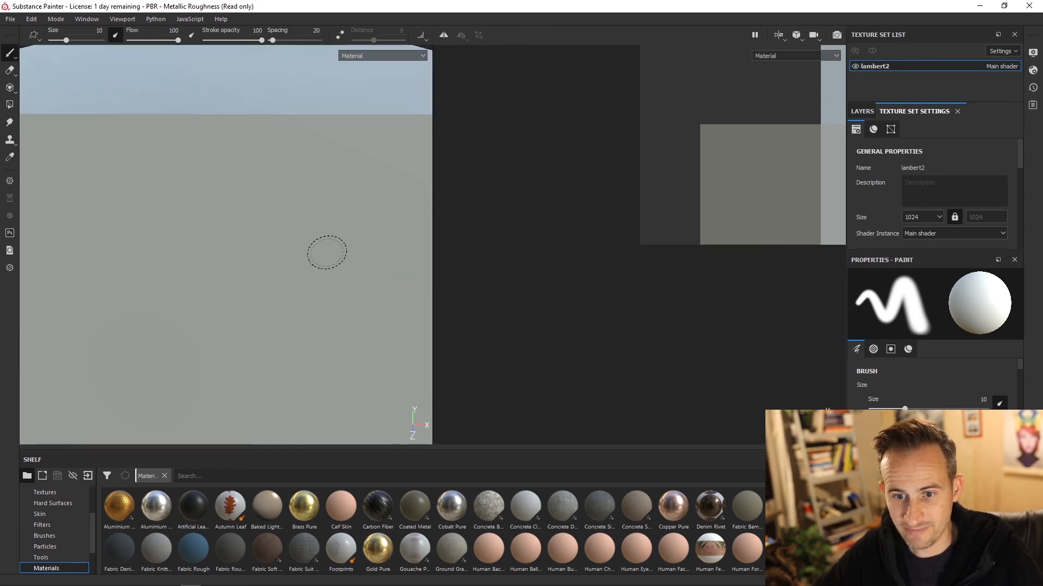
Frame the whole imported cube in the 3D view and inspect it from an angle
scroll(272, 250, "up", 3)
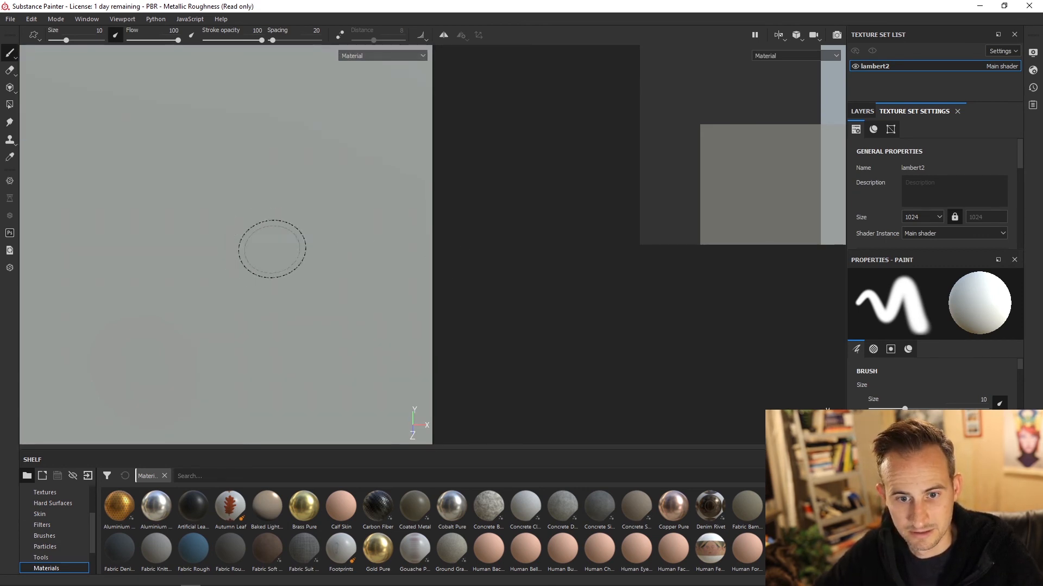
scroll(272, 249, "down", 8)
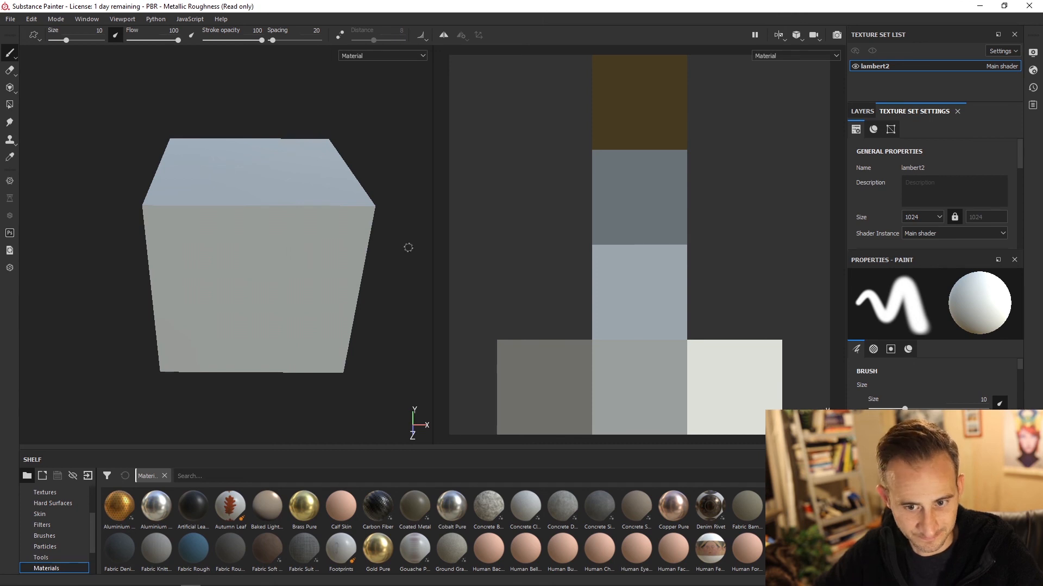
mouse_move(409, 248)
left_mouse_down("alt")
mouse_move(372, 233)
mouse_move(412, 233)
left_mouse_up("alt")
mouse_move(249, 258)
left_mouse_down("alt")
mouse_move(323, 238)
mouse_move(235, 249)
mouse_move(296, 230)
mouse_move(228, 256)
mouse_move(269, 223)
left_mouse_up("alt")
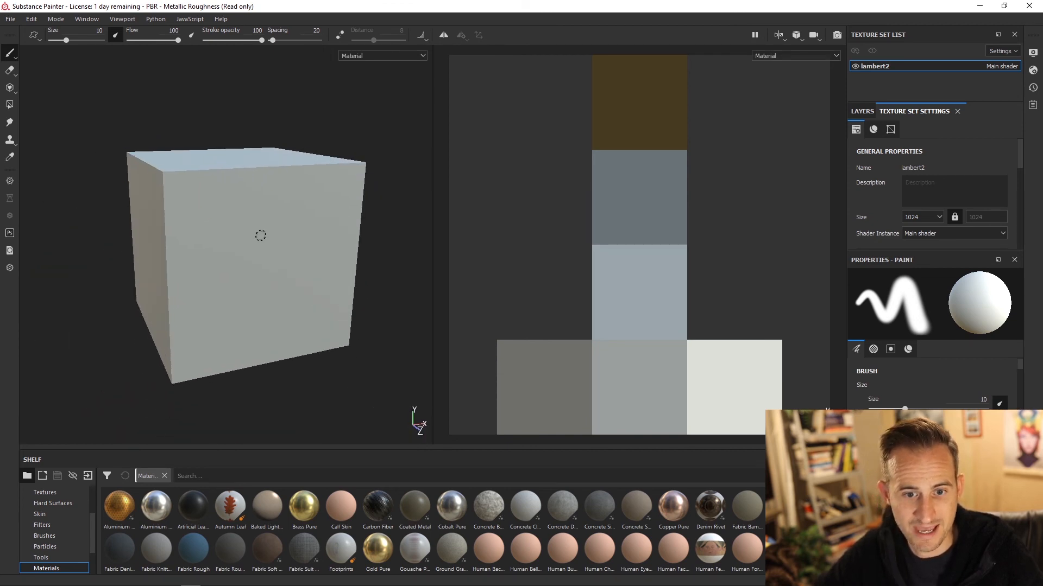
mouse_move(272, 228)
right_mouse_down("alt")
mouse_move(260, 224)
mouse_move(323, 217)
mouse_move(200, 252)
mouse_move(377, 223)
mouse_move(340, 226)
right_mouse_up("alt")
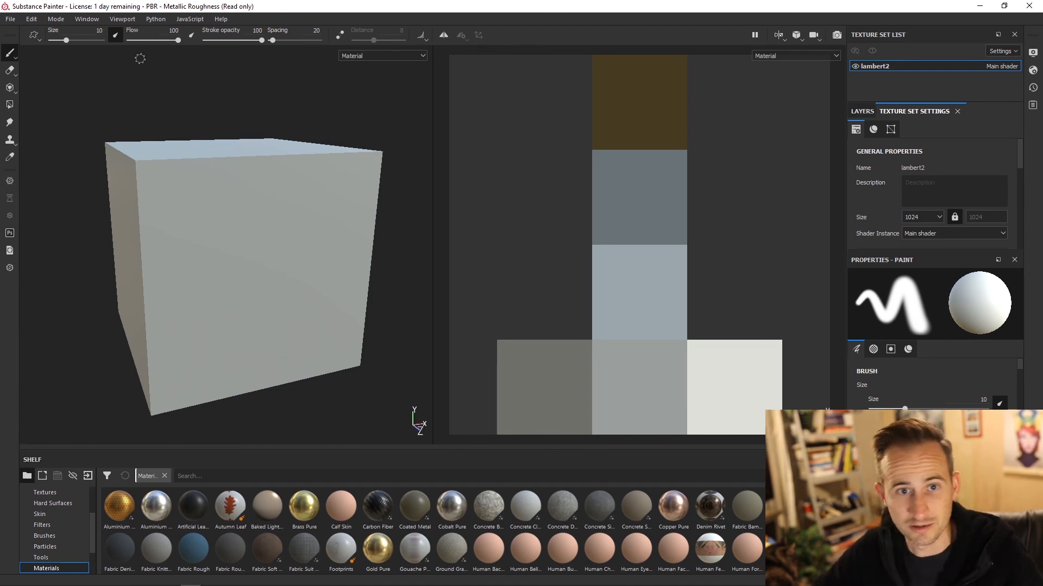
Reset the interface layout to its default arrangement
left_click(95, 20)
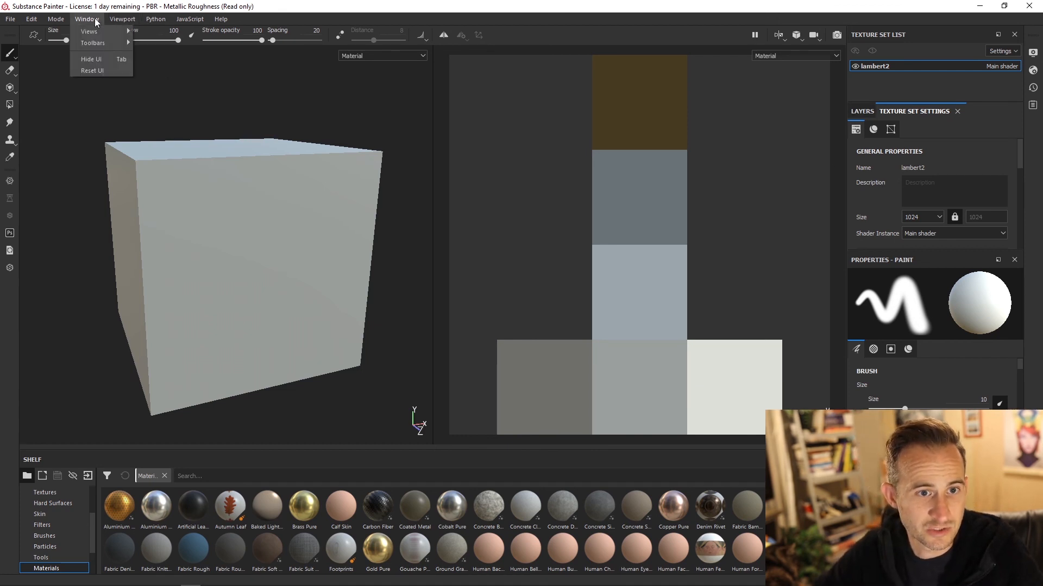
left_click(92, 71)
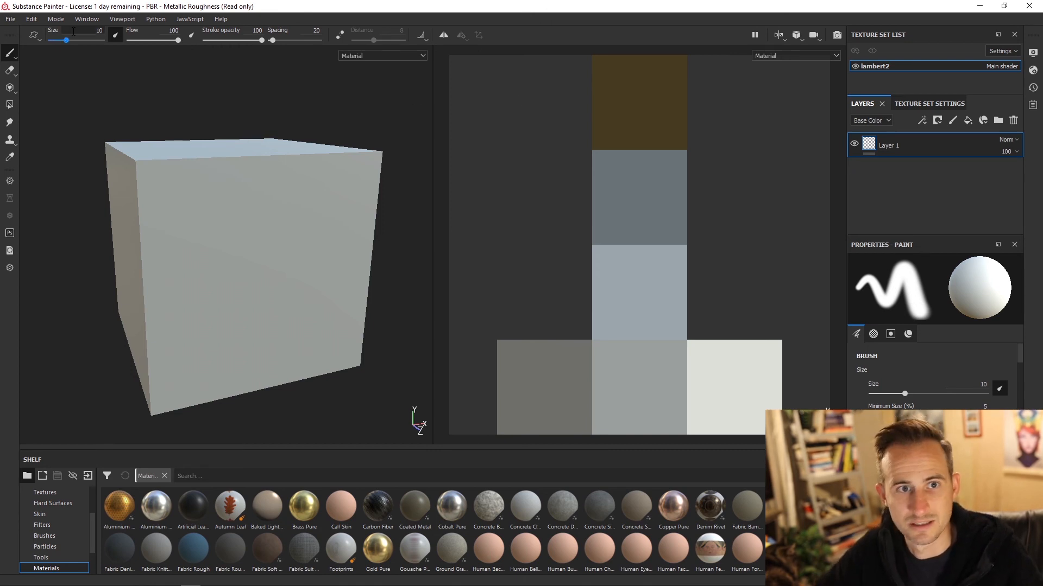
Check the program's version information, close it, and bring up the texture set settings
left_click(221, 19)
left_click(230, 31)
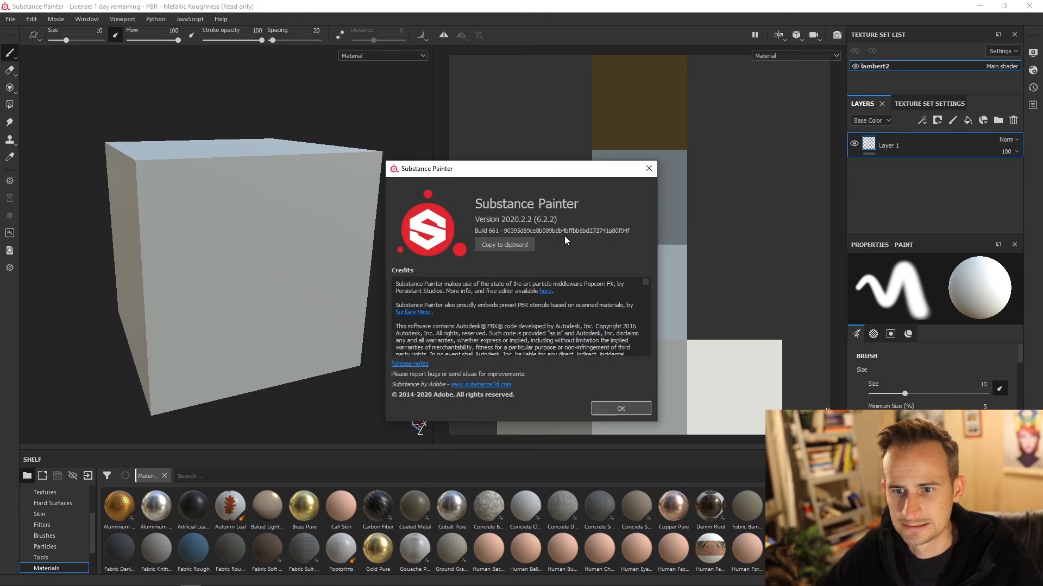
left_click(649, 174)
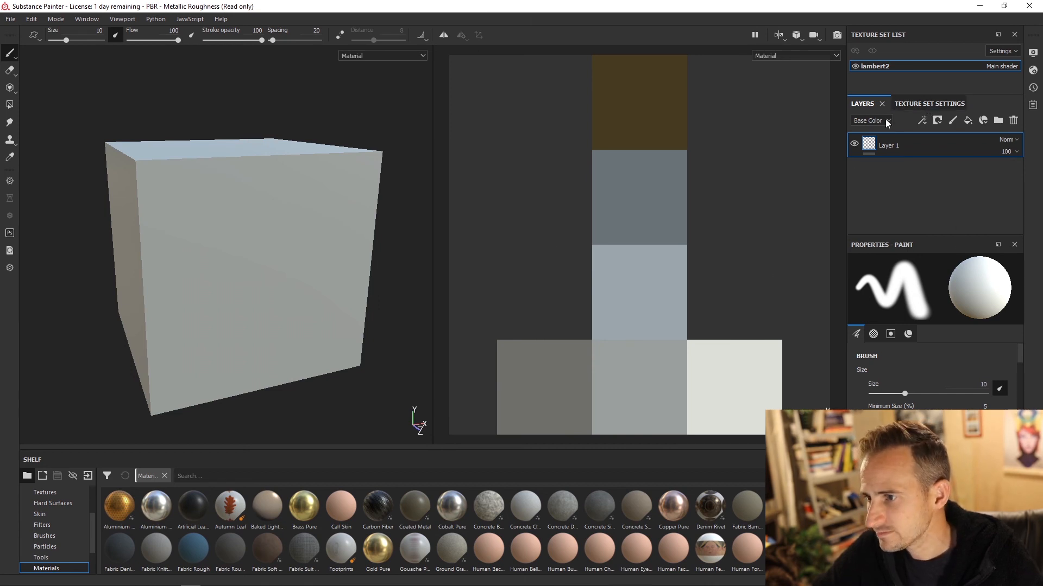
left_click(913, 106)
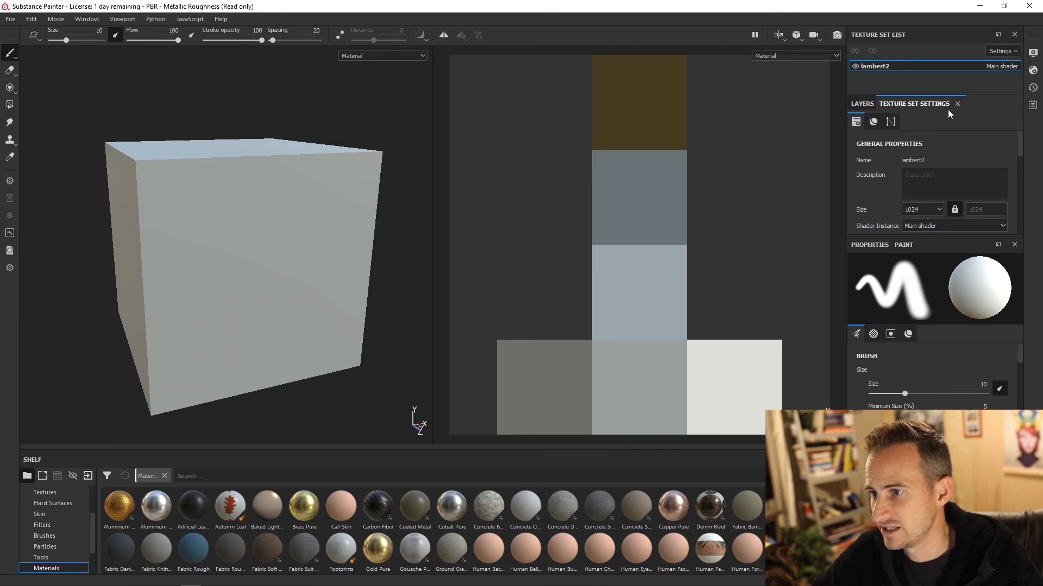
Switch to Maya and rename the cube's Lambert material to RED, keeping the cube selected
mouse_move(280, 585)
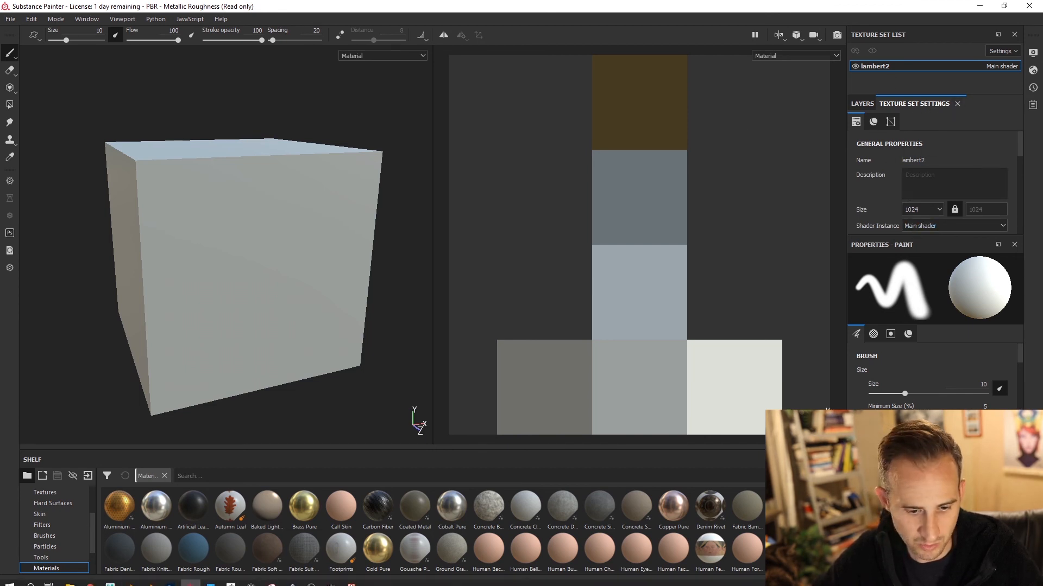
mouse_move(110, 578)
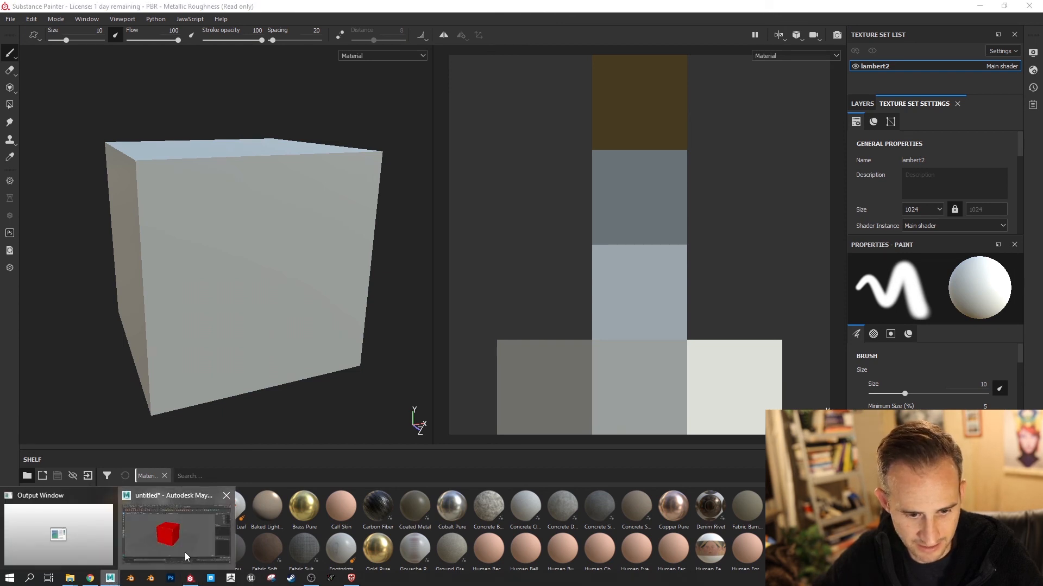
left_click(163, 538)
left_click(1037, 212)
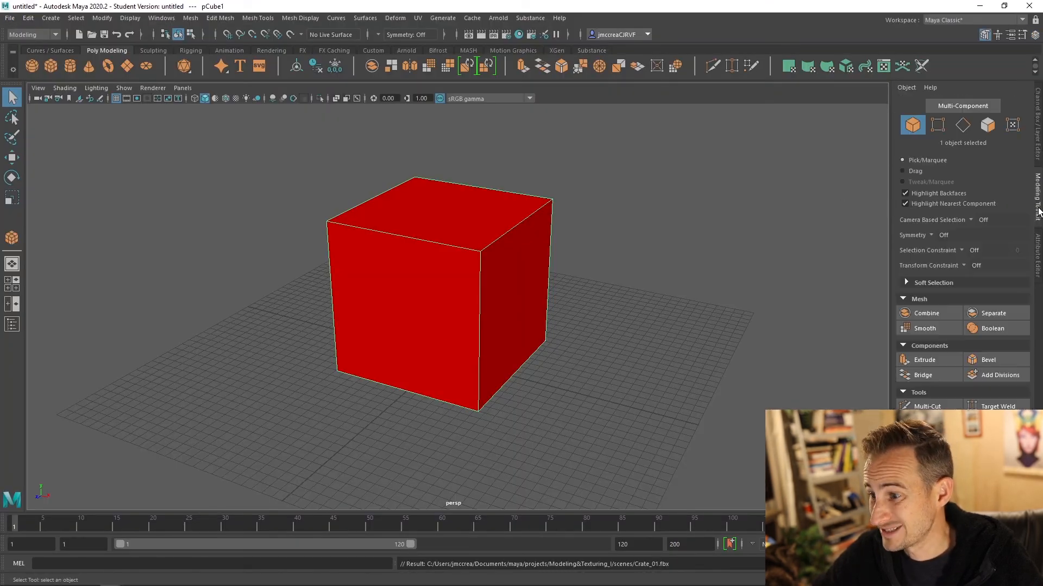
left_click(1037, 250)
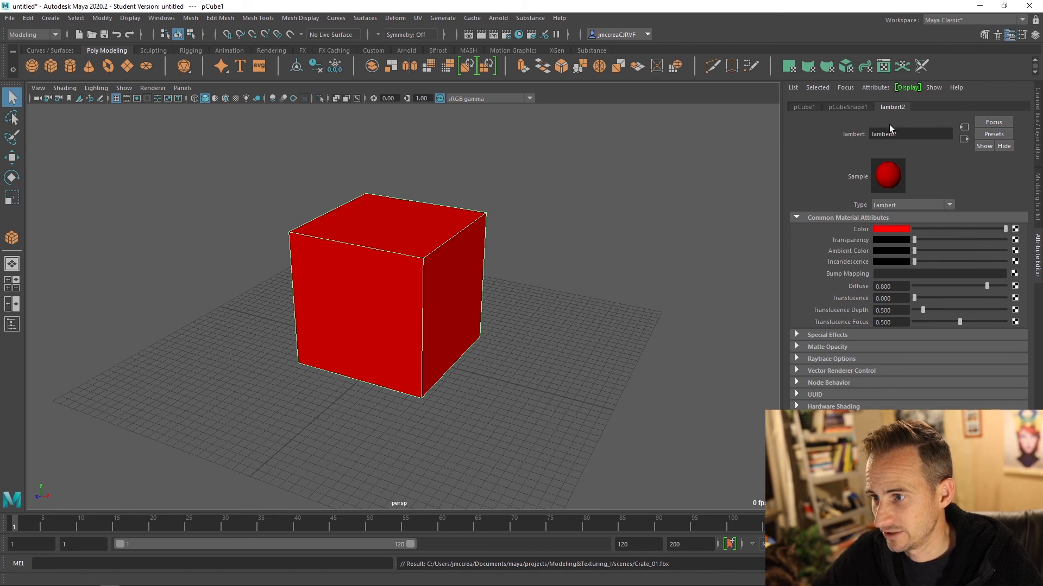
double_click(896, 135)
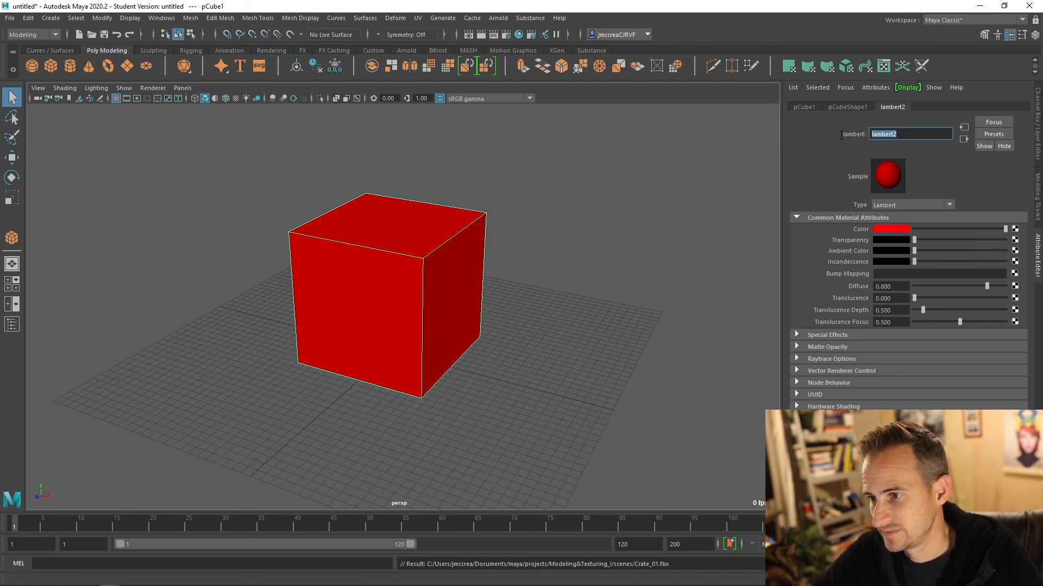
type("RED")
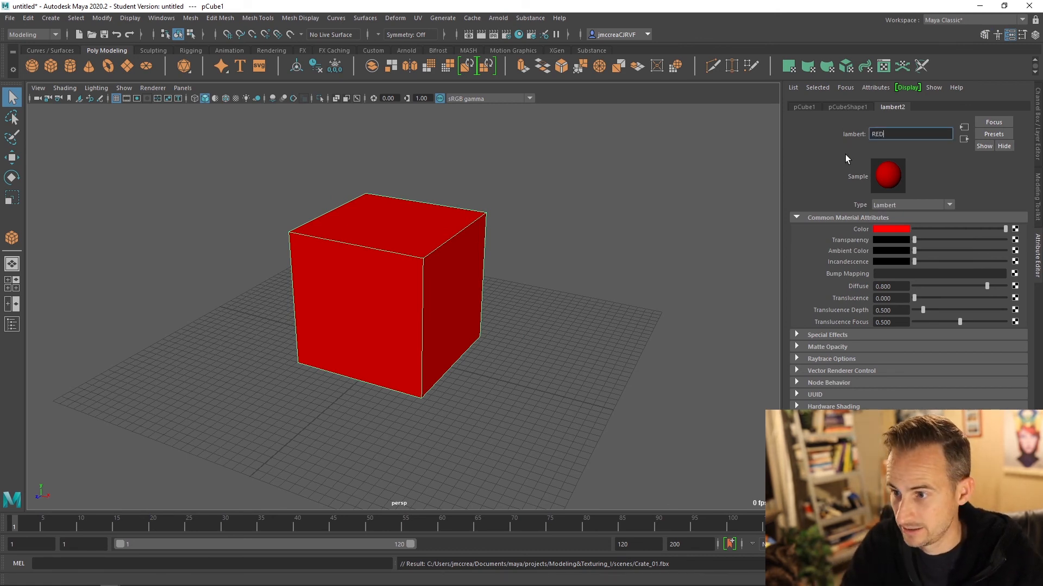
left_click(690, 180)
left_click(471, 242)
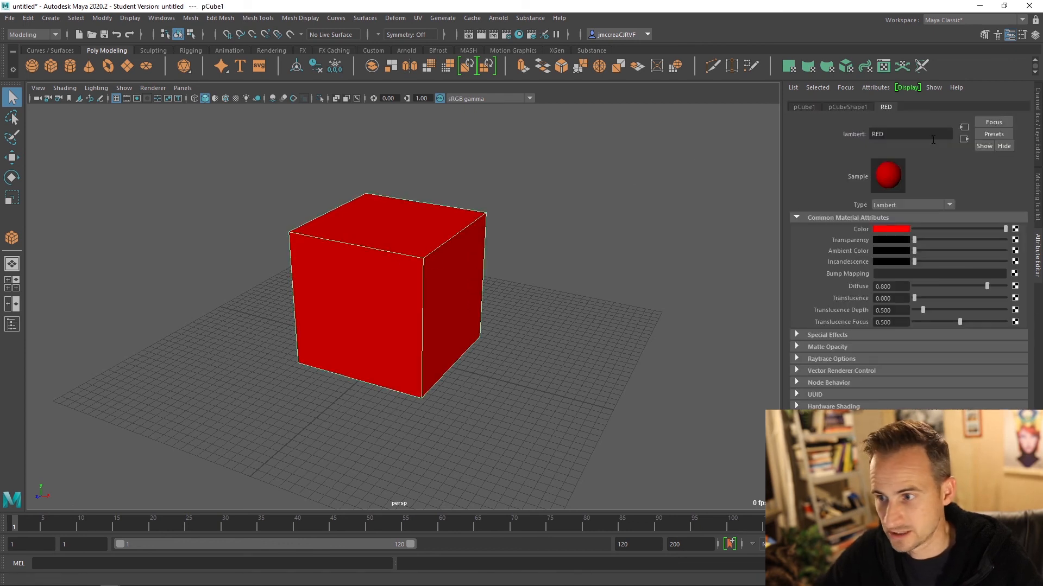
Export the selected cube as FBX over the existing Crate_01.fbx in the project's scenes folder
left_click(7, 19)
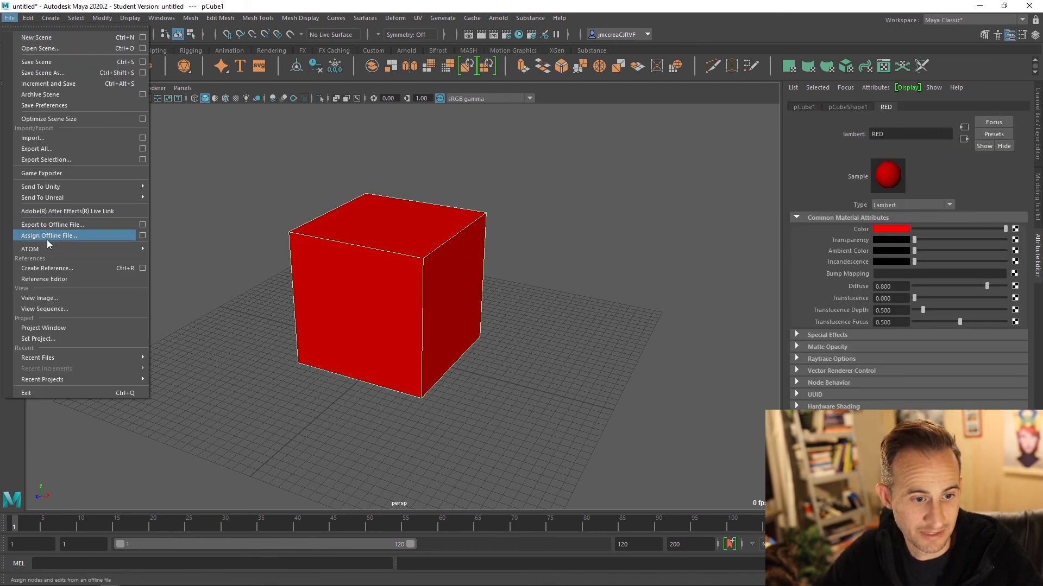
left_click(55, 159)
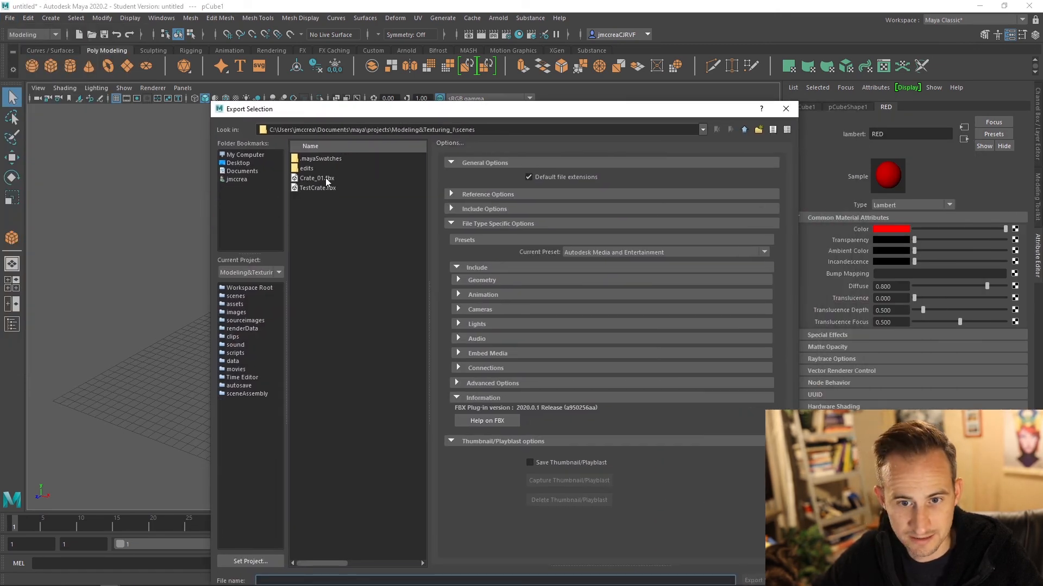
left_click(321, 178)
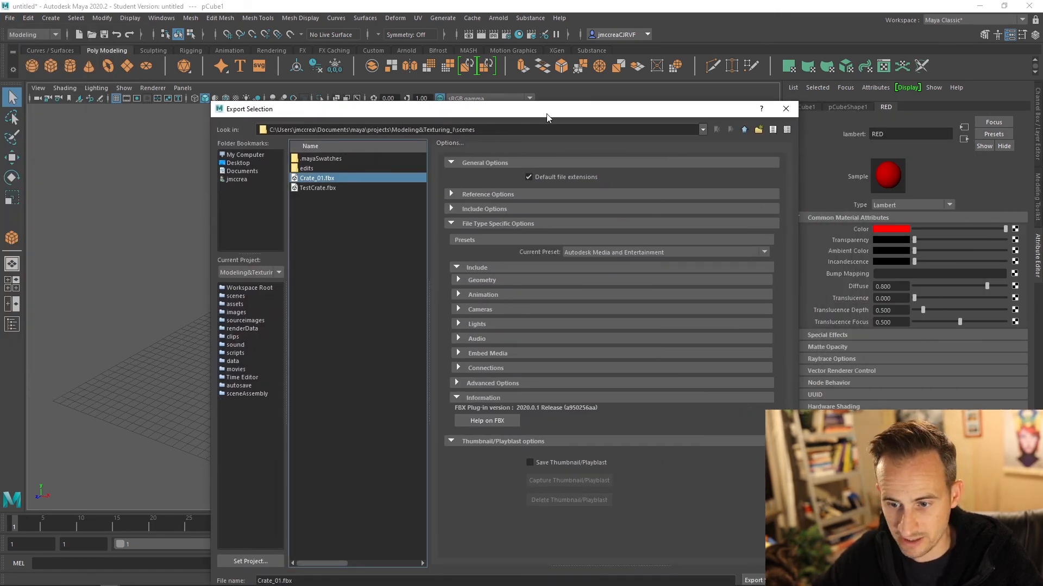
left_click_drag(547, 114, 352, 56)
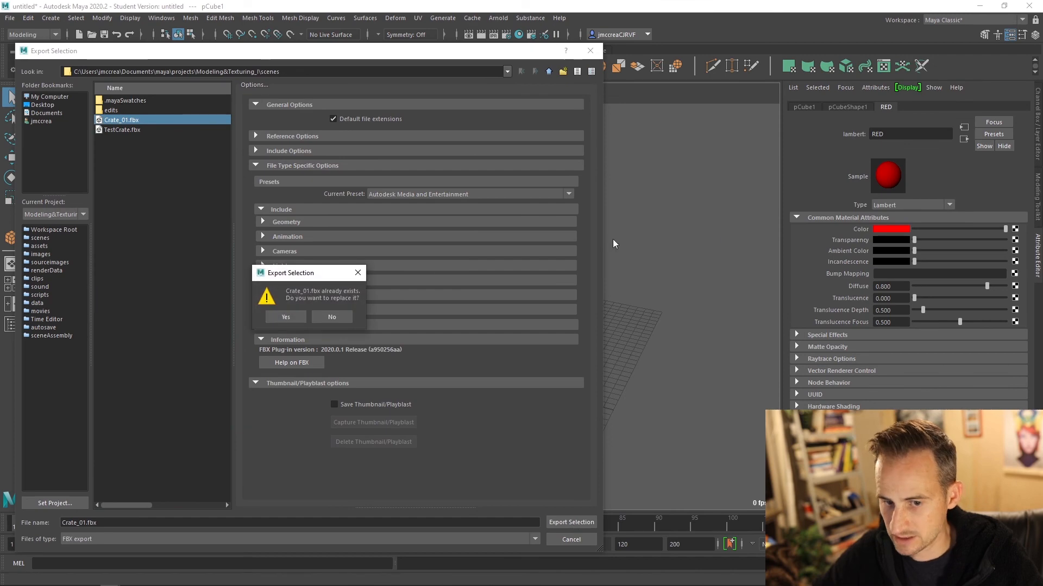
left_click(285, 316)
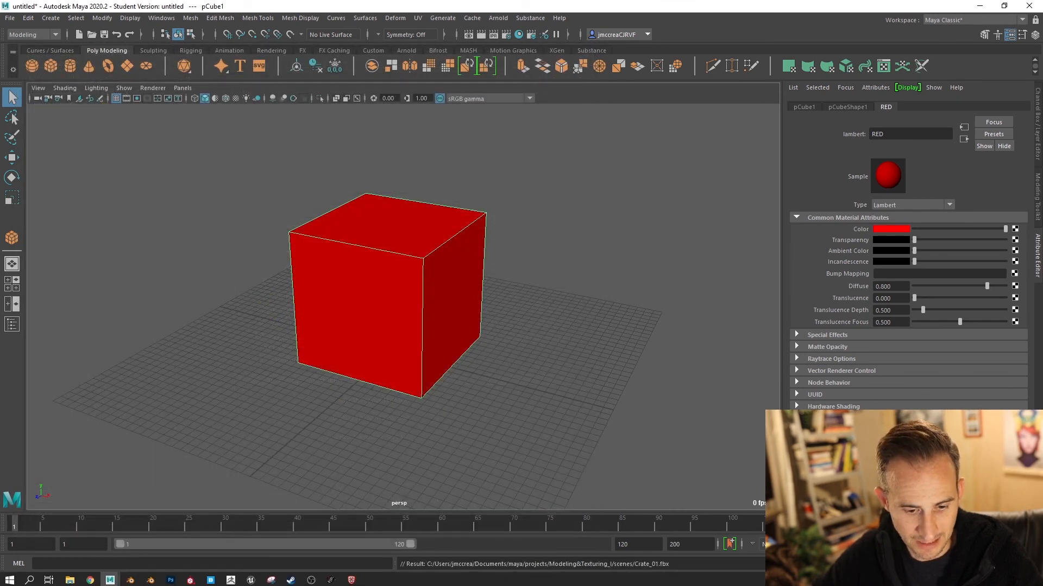
Switch to Substance Painter and create a new project from the re-exported Crate_01.fbx, keeping the 1024 resolution and remaining default settings
left_click(190, 581)
left_click(11, 19)
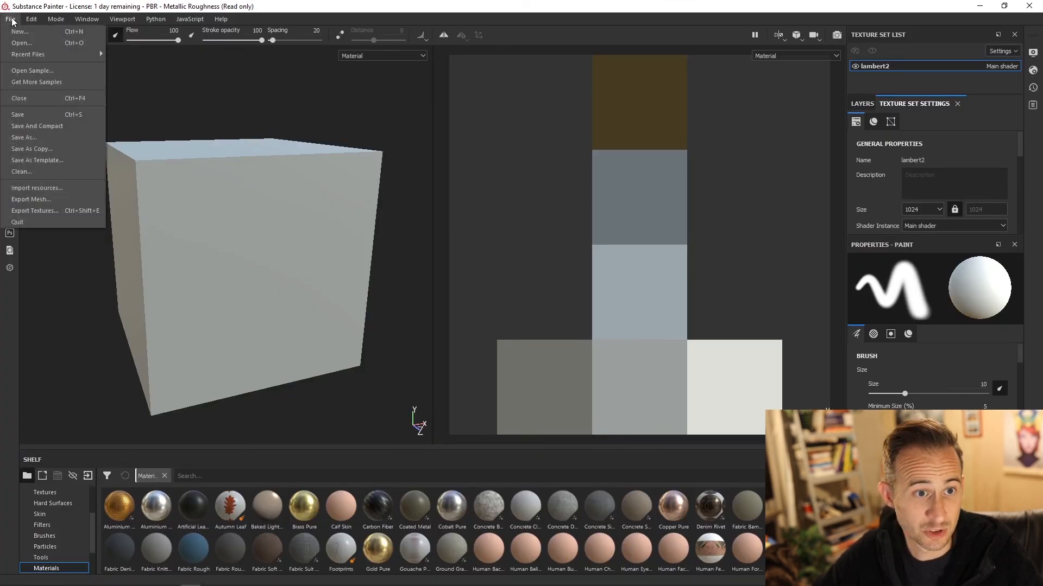
left_click(27, 29)
left_click(635, 145)
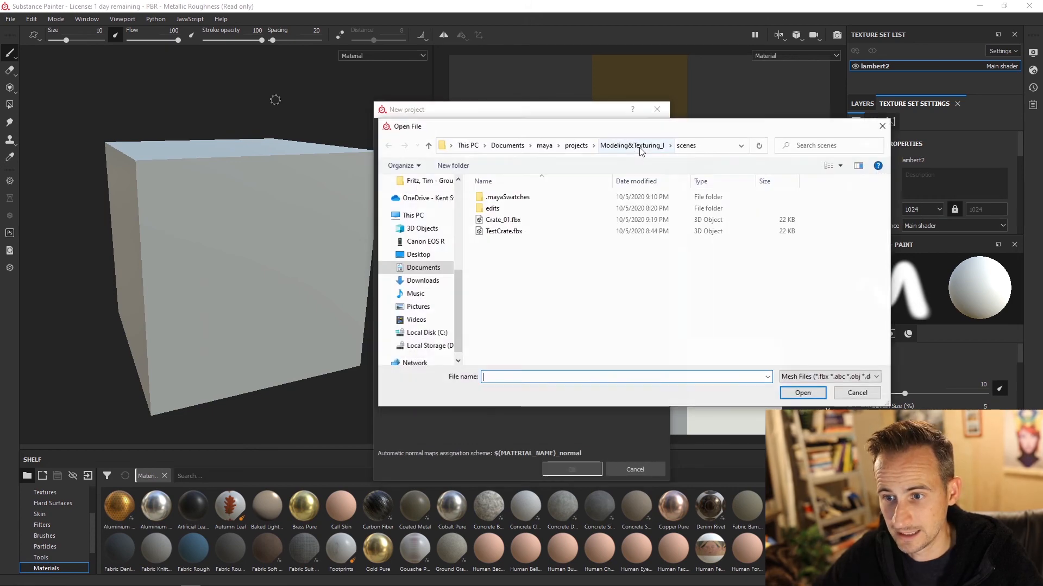
left_click(503, 219)
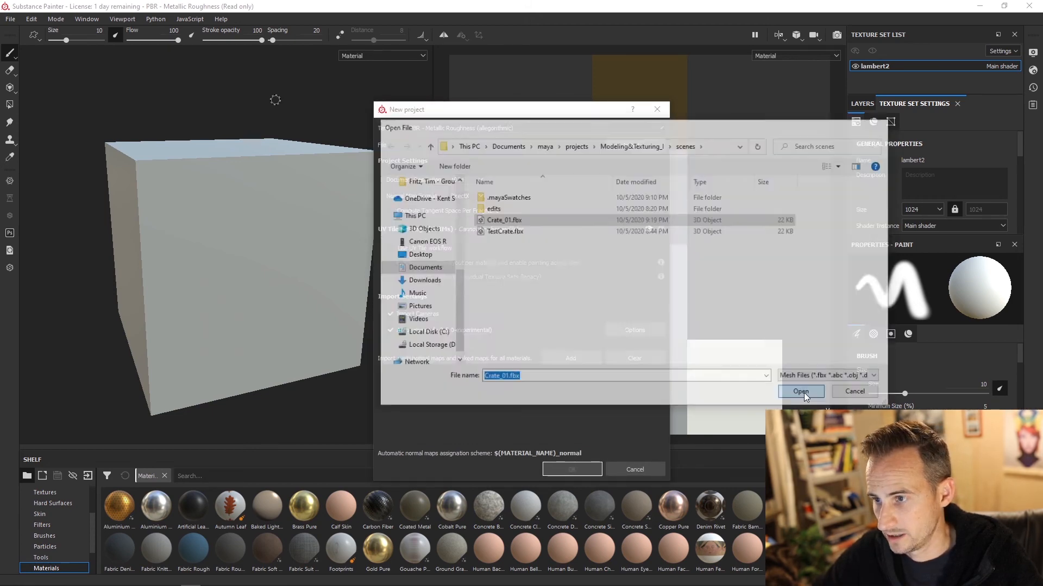
left_click(803, 393)
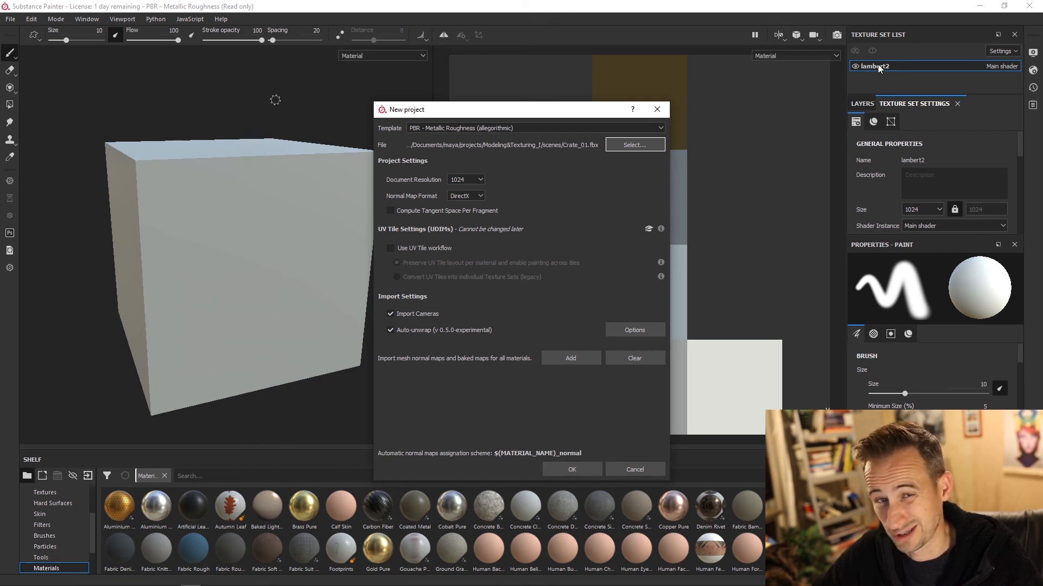
left_click(573, 469)
left_click(486, 312)
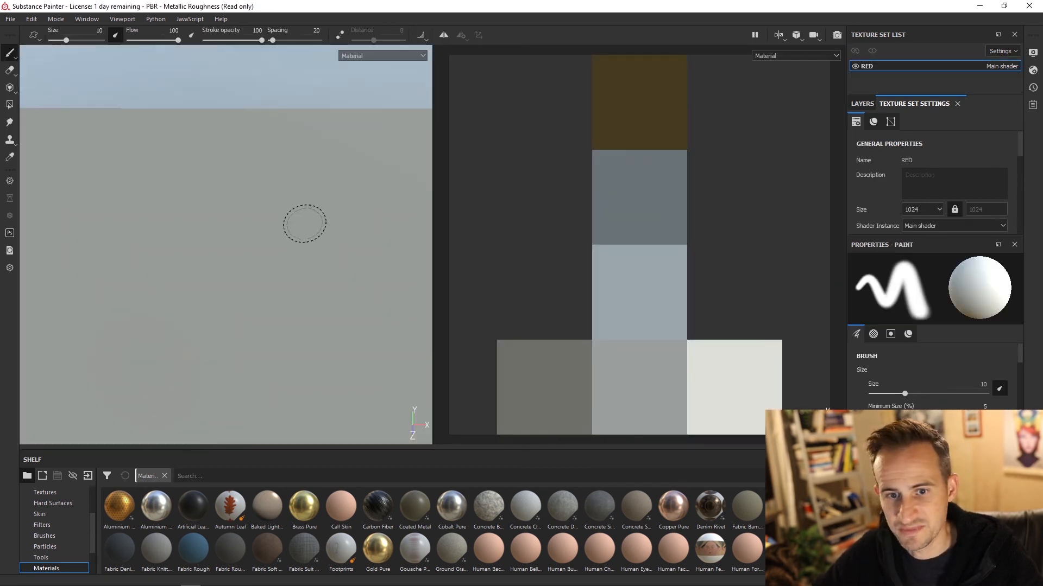
Bring the whole cube into view in the 3D viewport and look over the shader settings
scroll(305, 223, "up", 3)
scroll(305, 220, "down", 9)
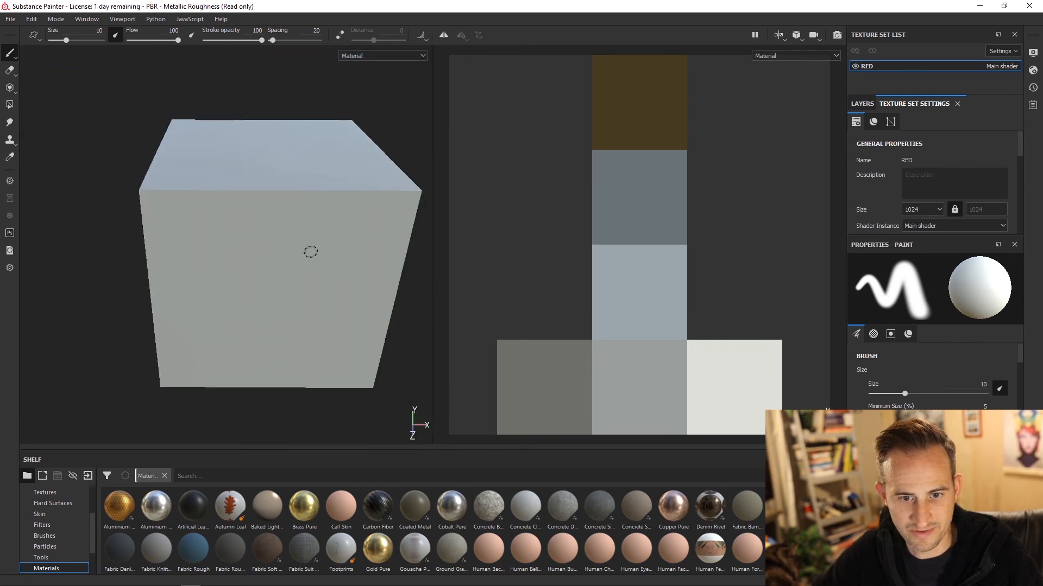
middle_click_drag(305, 261, 288, 247, "alt")
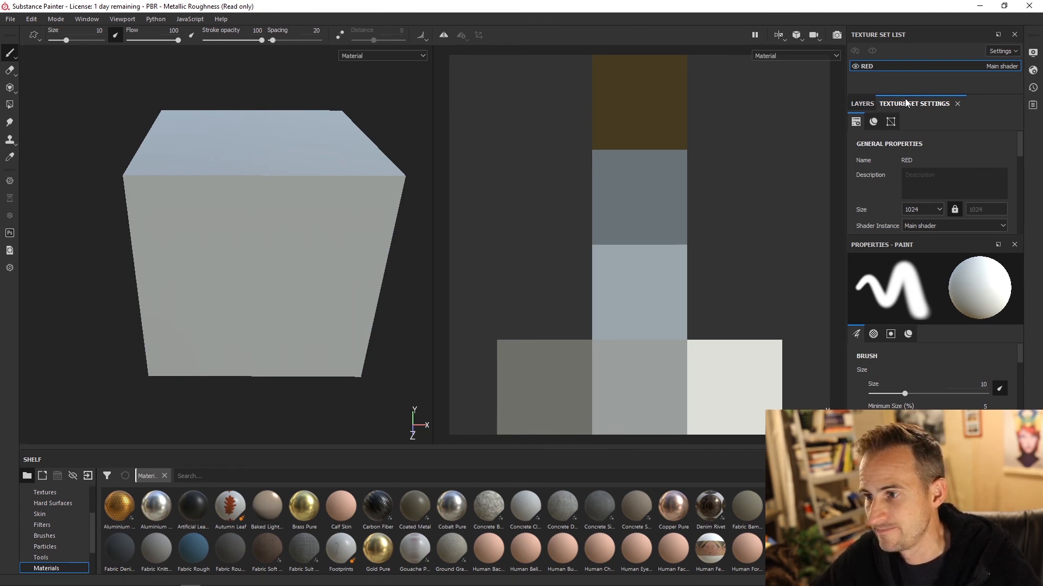
left_click(1034, 70)
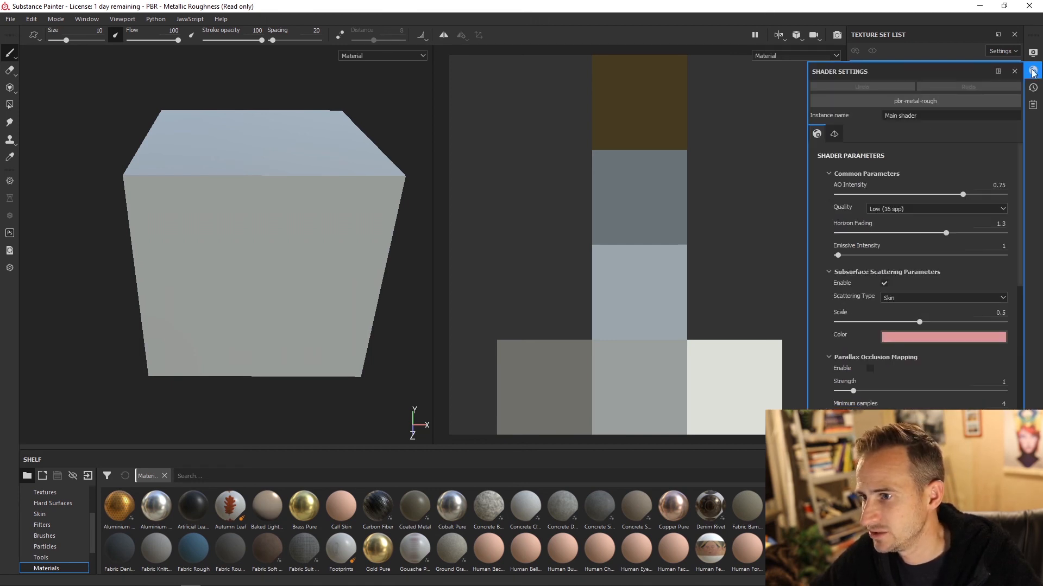
left_click(1033, 70)
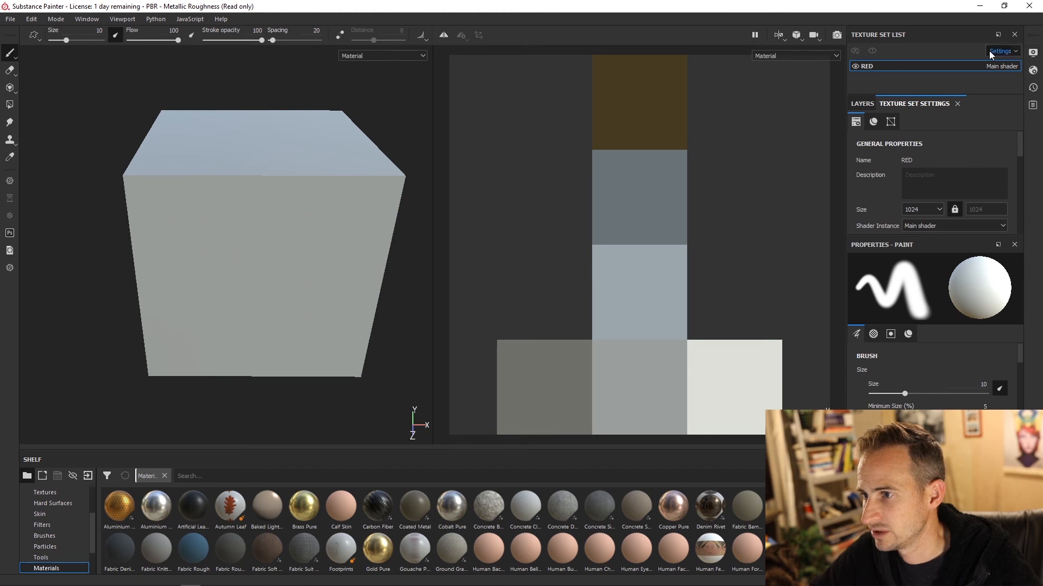
Close the texture set list, texture set settings, layers, properties and Python console panels, and reset the interface to its default layout
left_click(1013, 35)
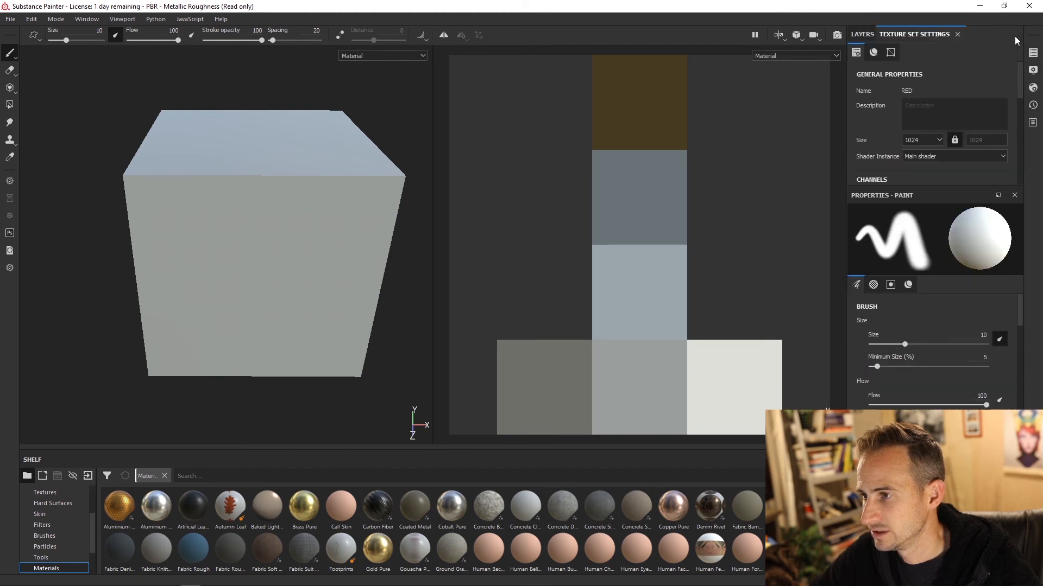
left_click(957, 35)
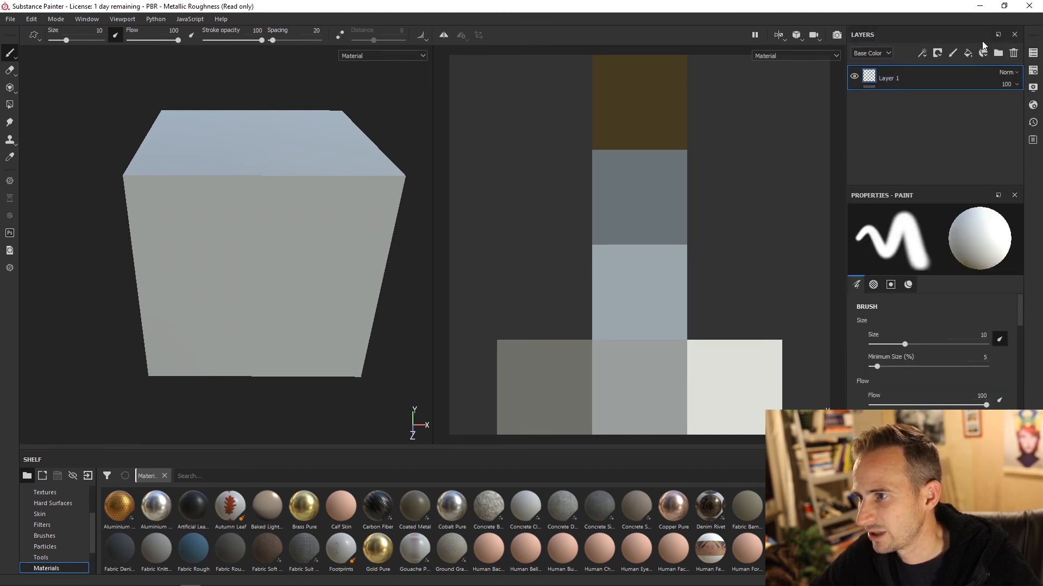
left_click(1014, 35)
left_click(1013, 34)
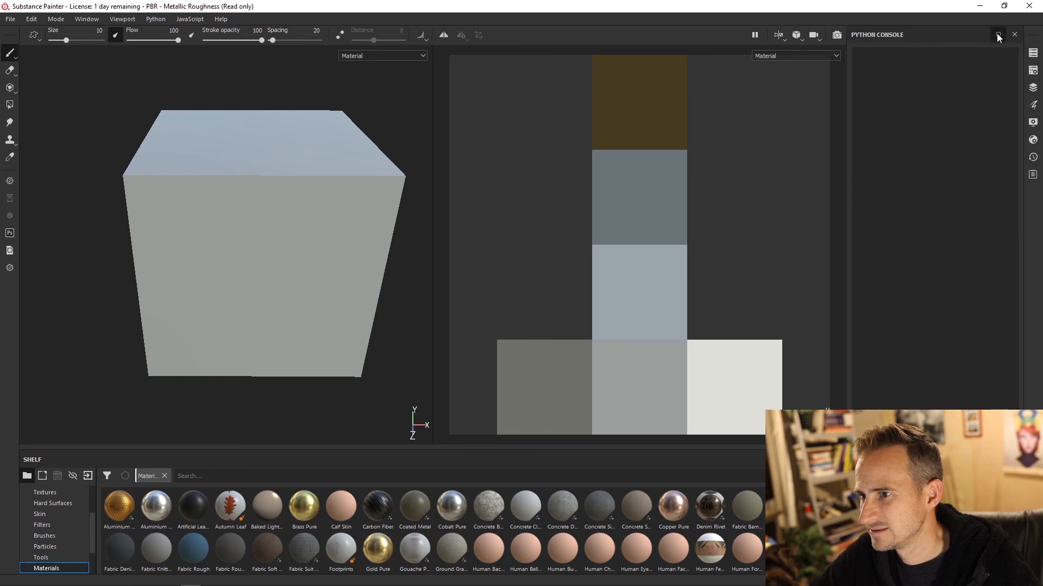
left_click(998, 34)
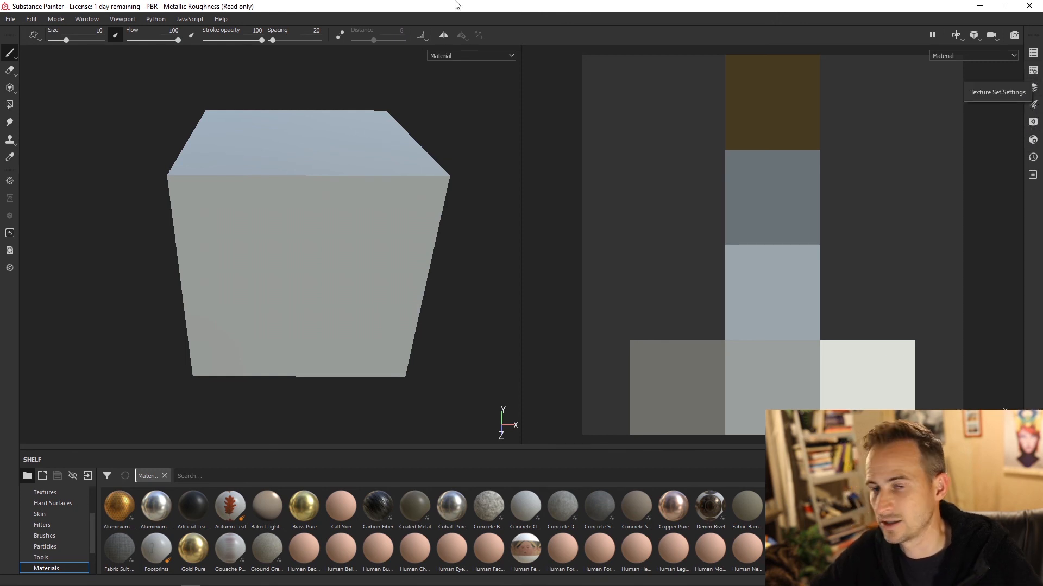
left_click(96, 20)
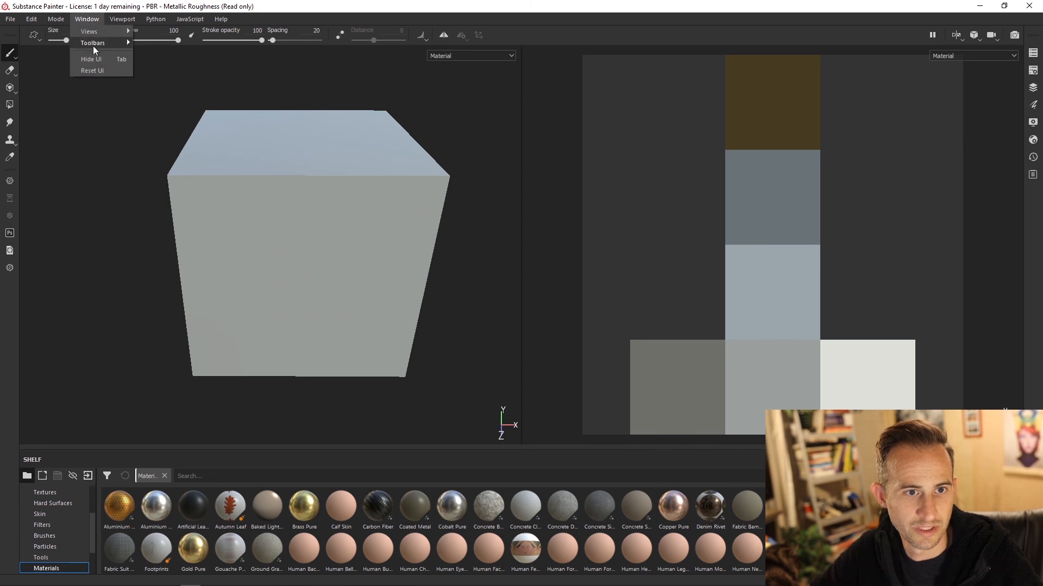
left_click(95, 67)
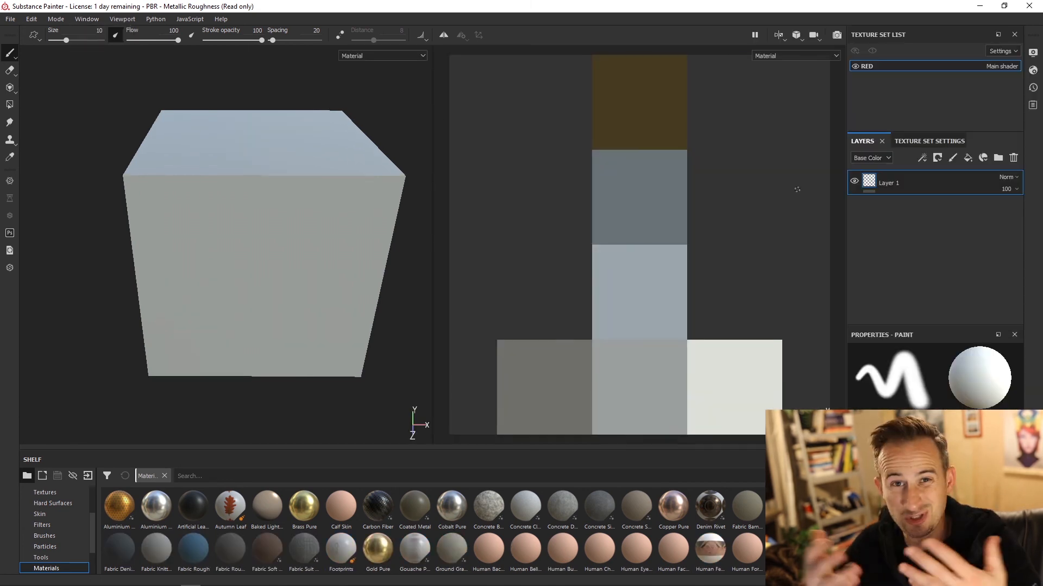
Open the mesh map baking settings for the RED texture set and set the output size to 1024
left_click(923, 141)
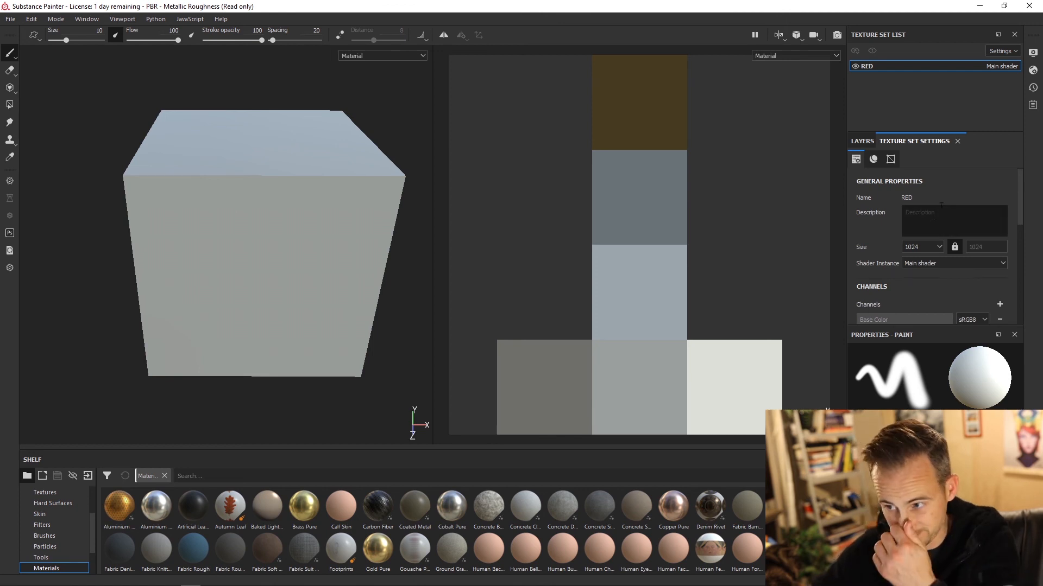
scroll(930, 216, "down", 6)
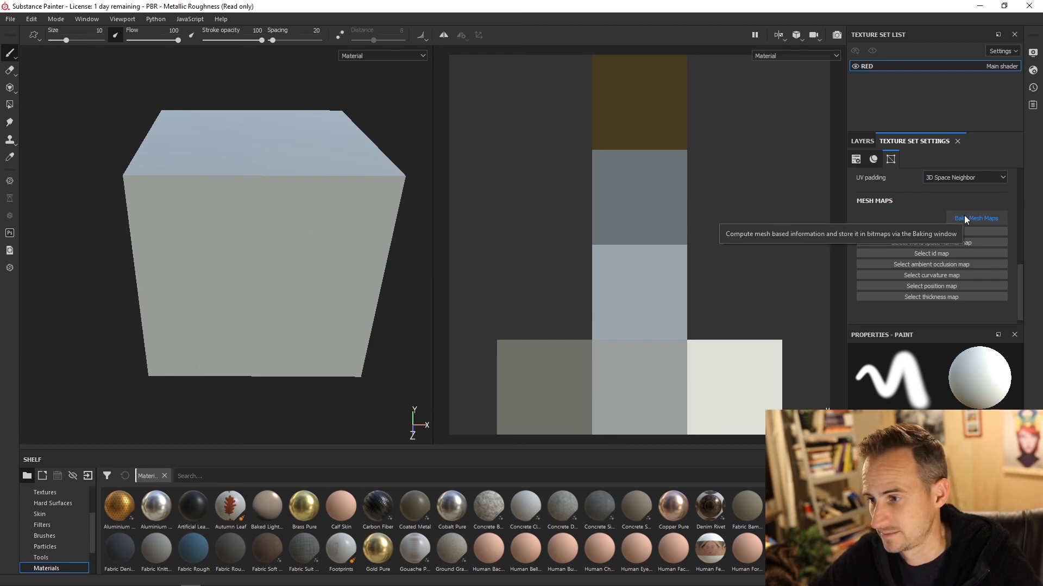
left_click(965, 218)
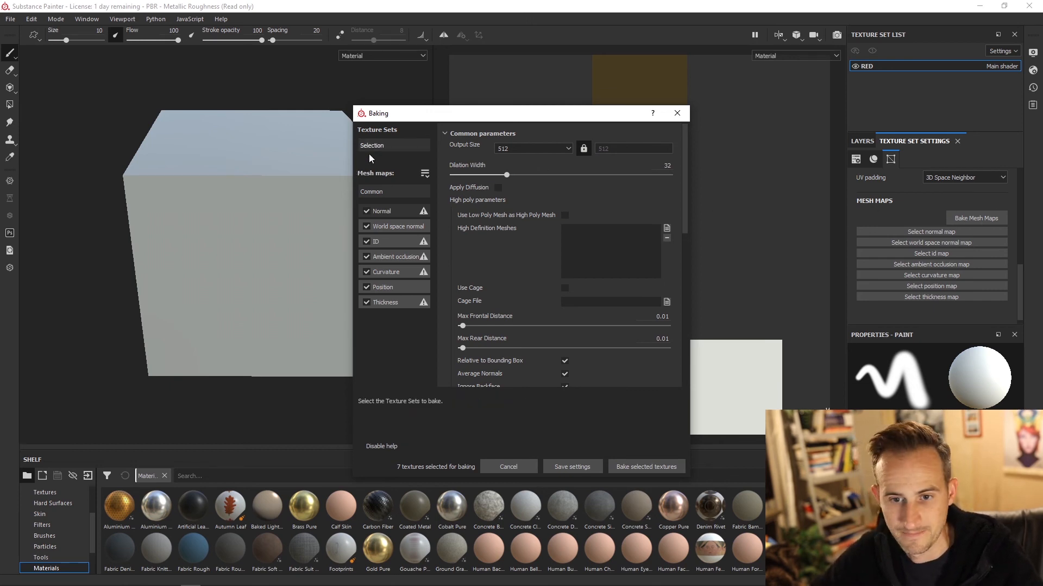
left_click(533, 149)
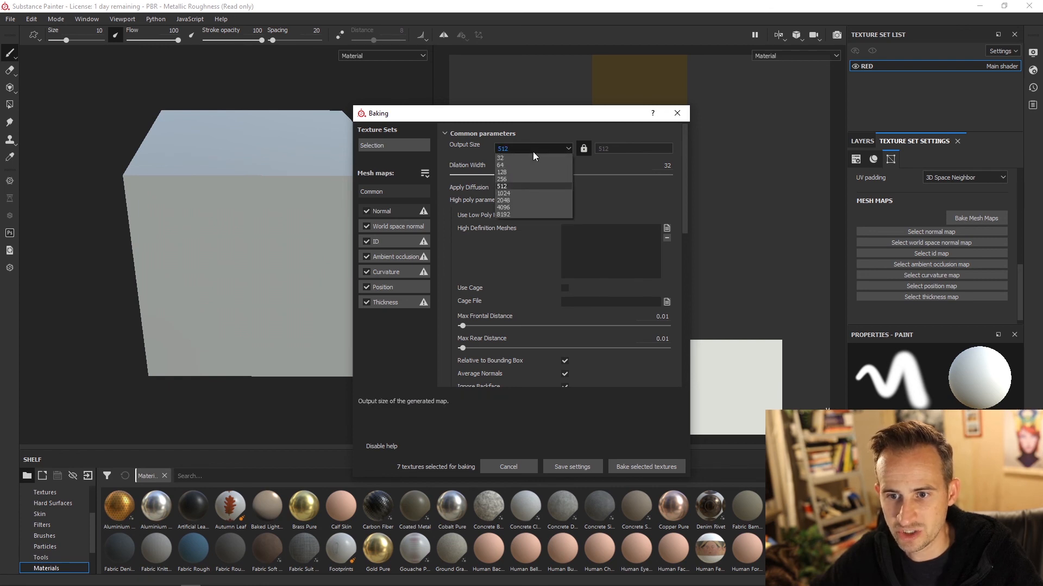
left_click(509, 194)
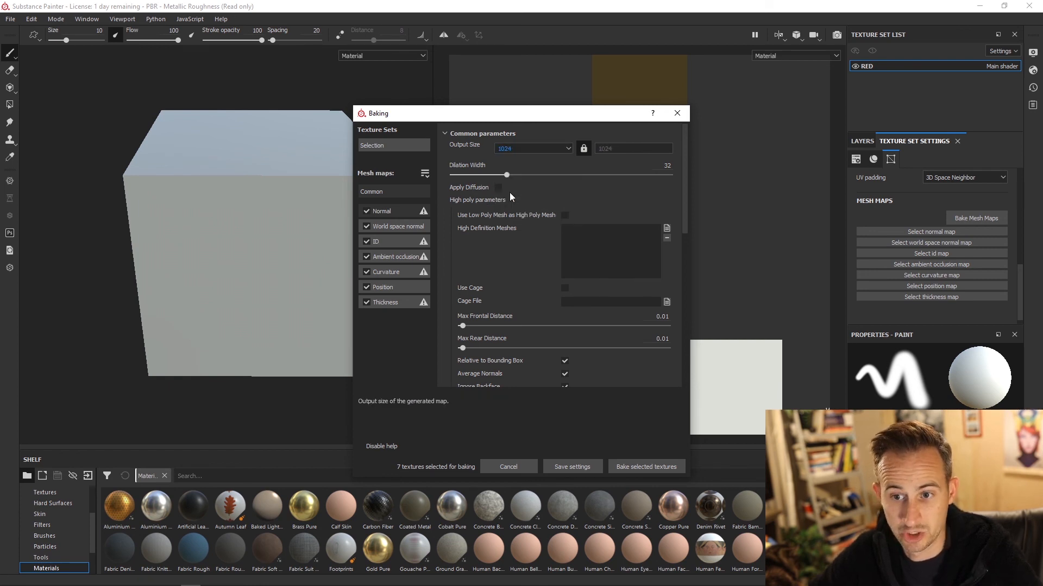
Try Vertex Color as the ID map's color source and set it back to Material Color
left_click(386, 243)
left_click(543, 151)
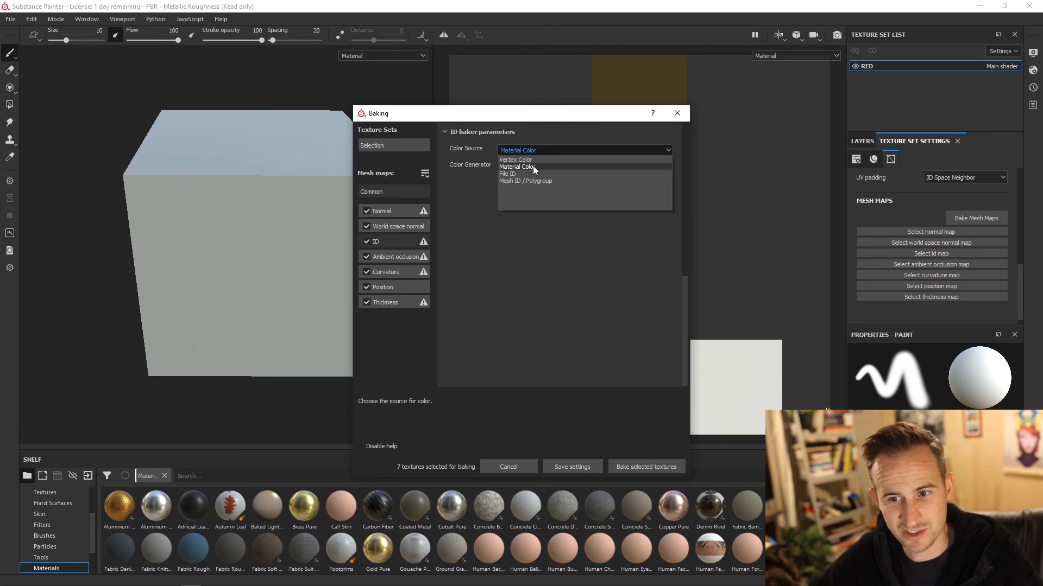
left_click(532, 160)
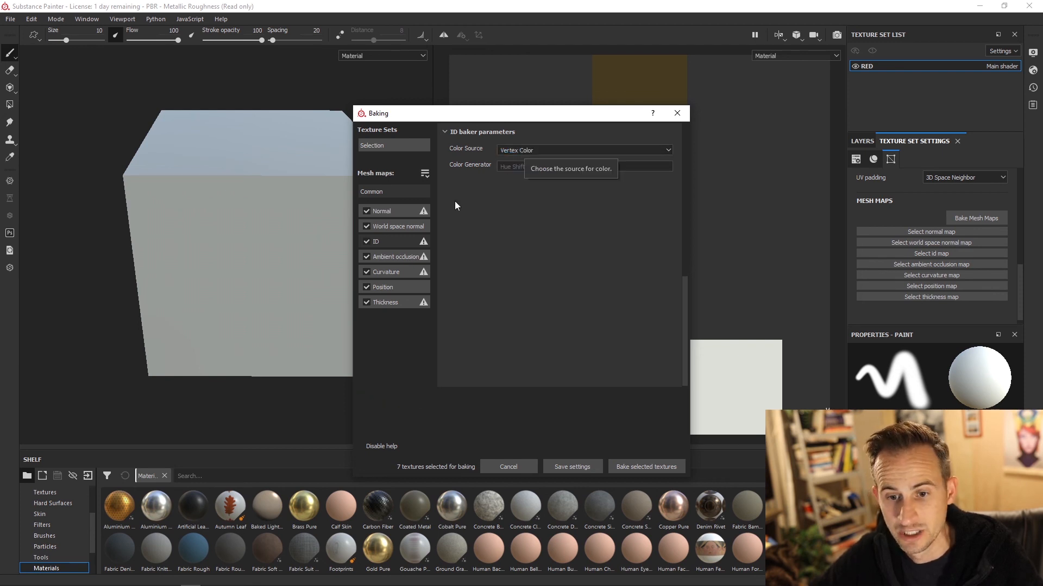
left_click(550, 150)
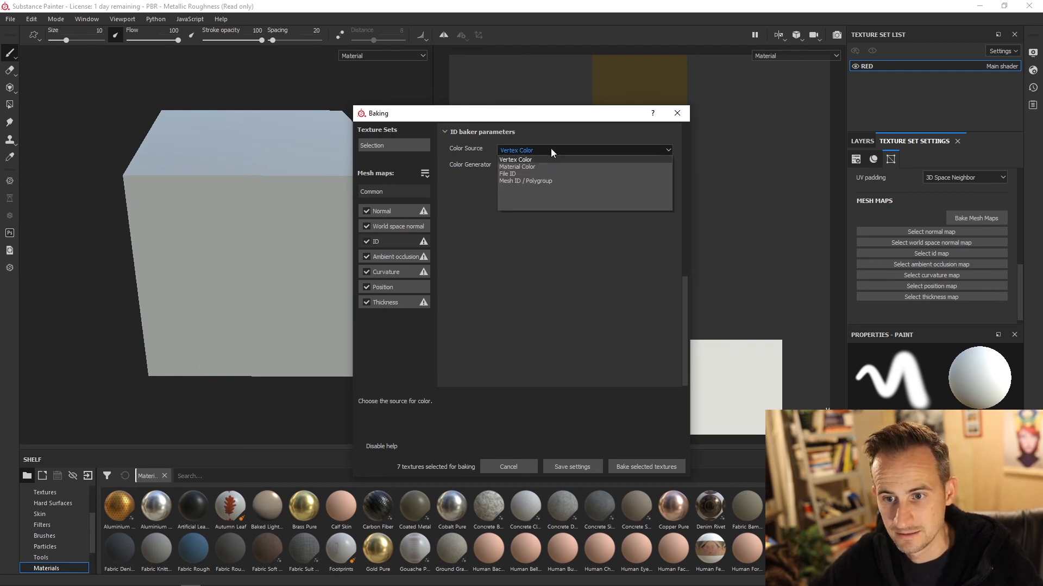
left_click(557, 169)
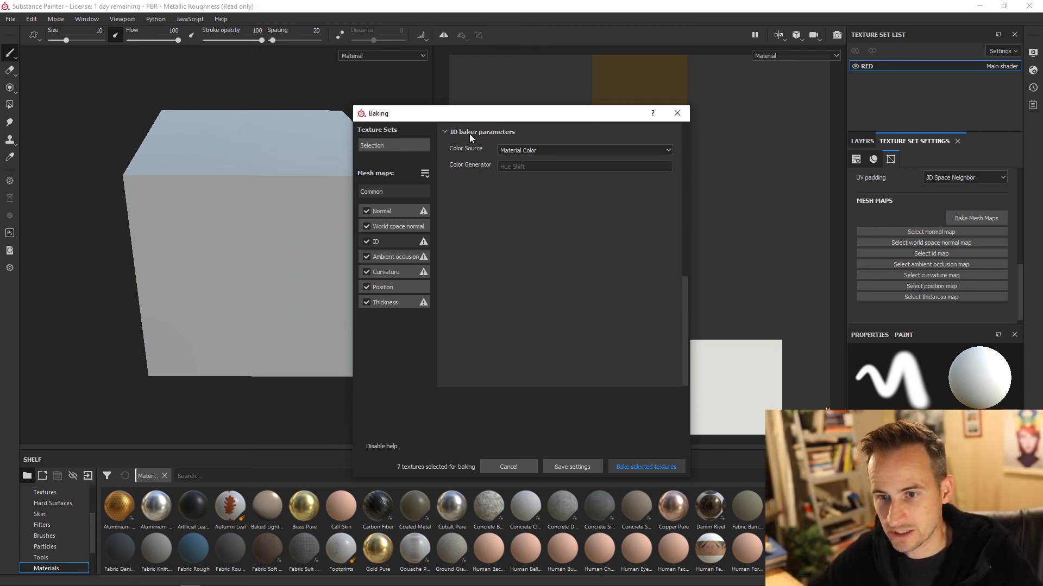
left_click(524, 152)
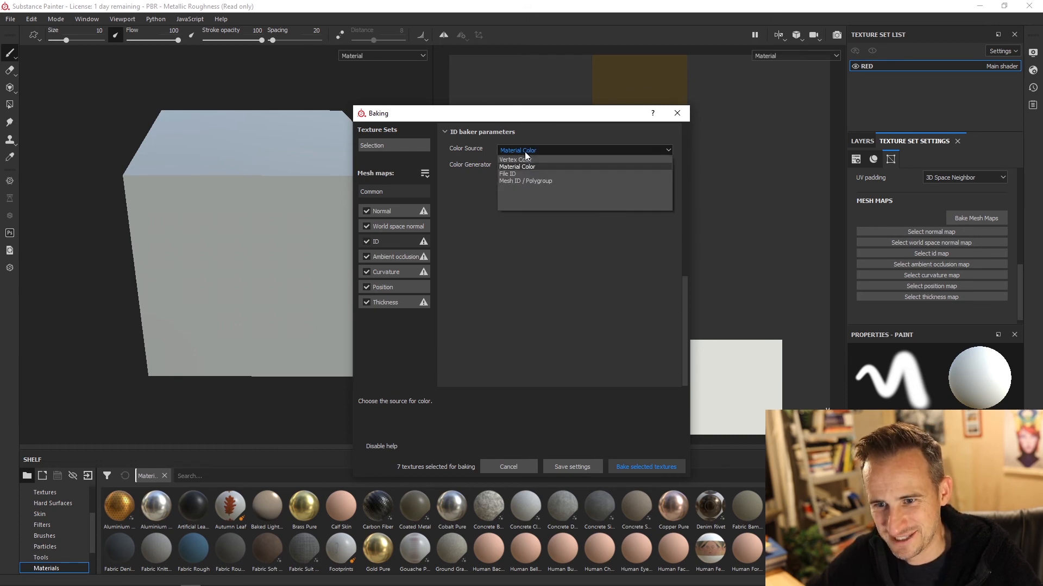
left_click(520, 166)
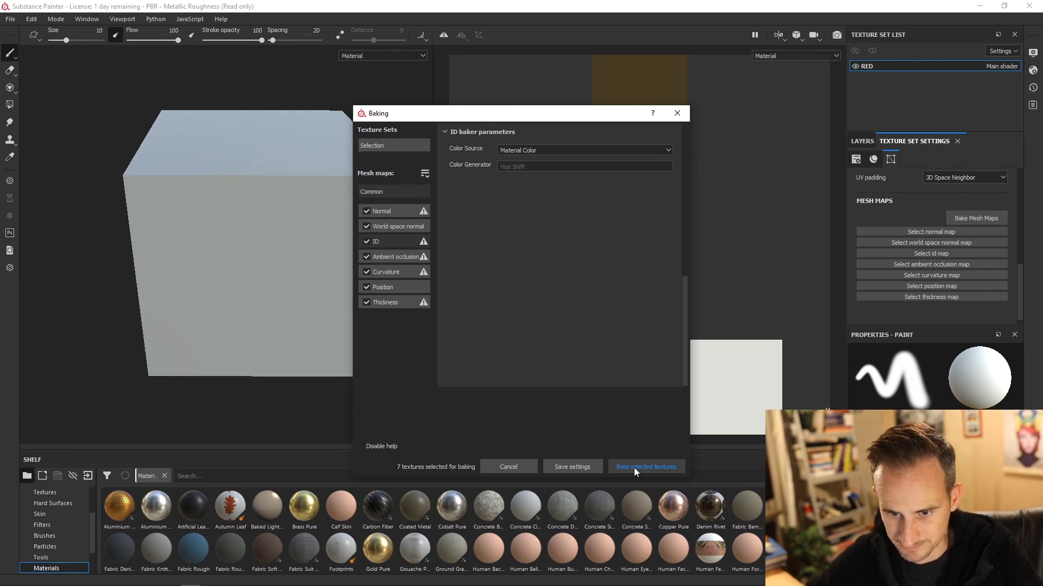
Review the common and ID baking parameters, and bake all seven selected mesh maps for the RED texture set
left_click(390, 190)
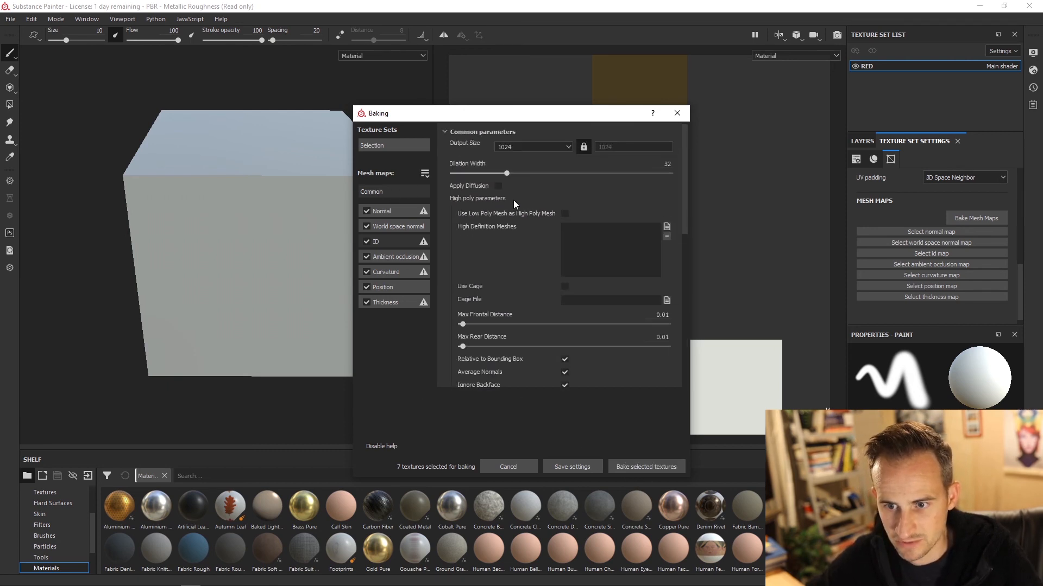
scroll(530, 238, "down", 2)
scroll(532, 239, "up", 2)
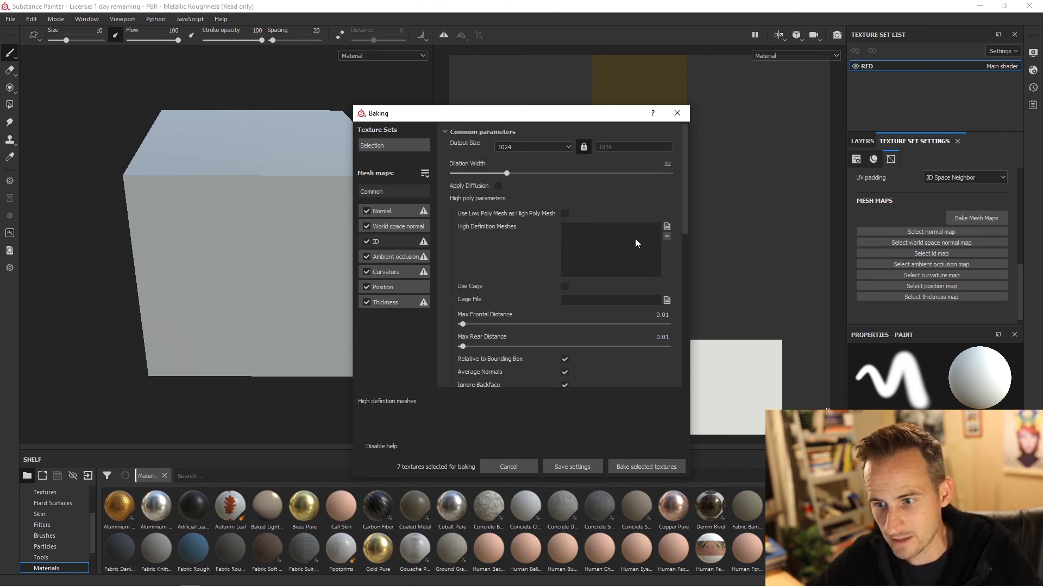
scroll(520, 255, "down", 3)
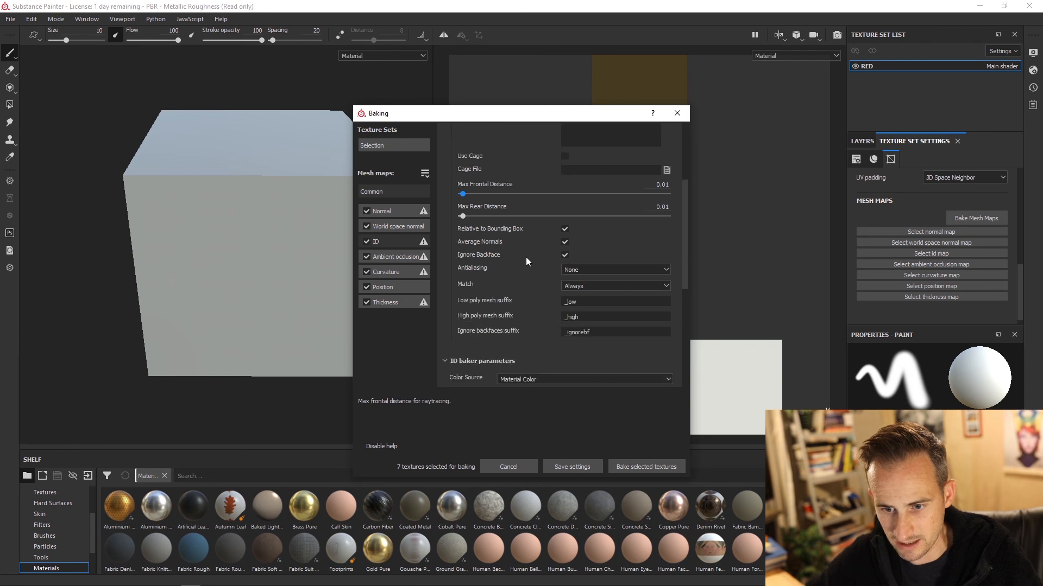
scroll(525, 262, "down", 1)
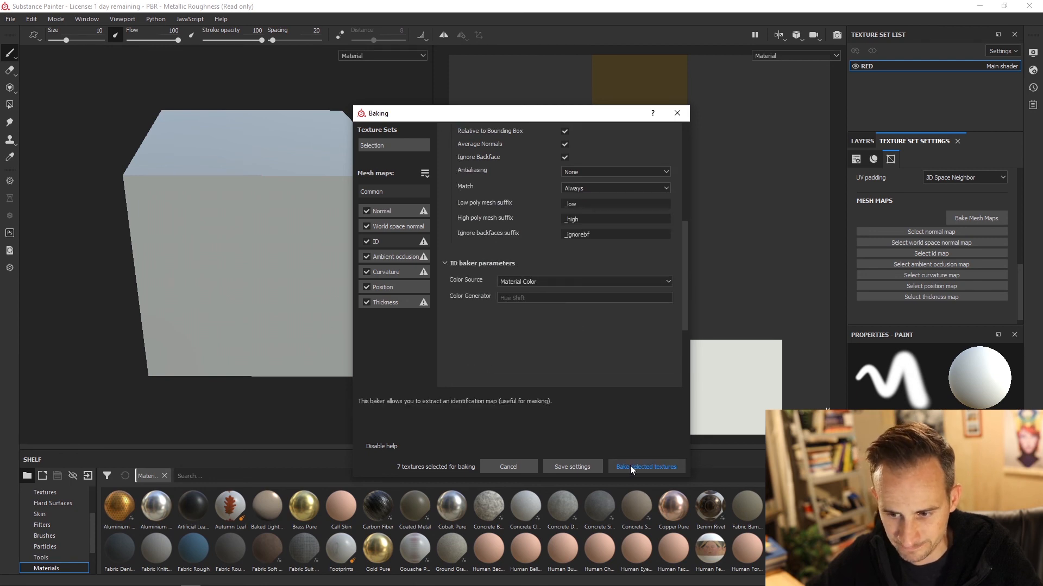
scroll(582, 449, "down", 2)
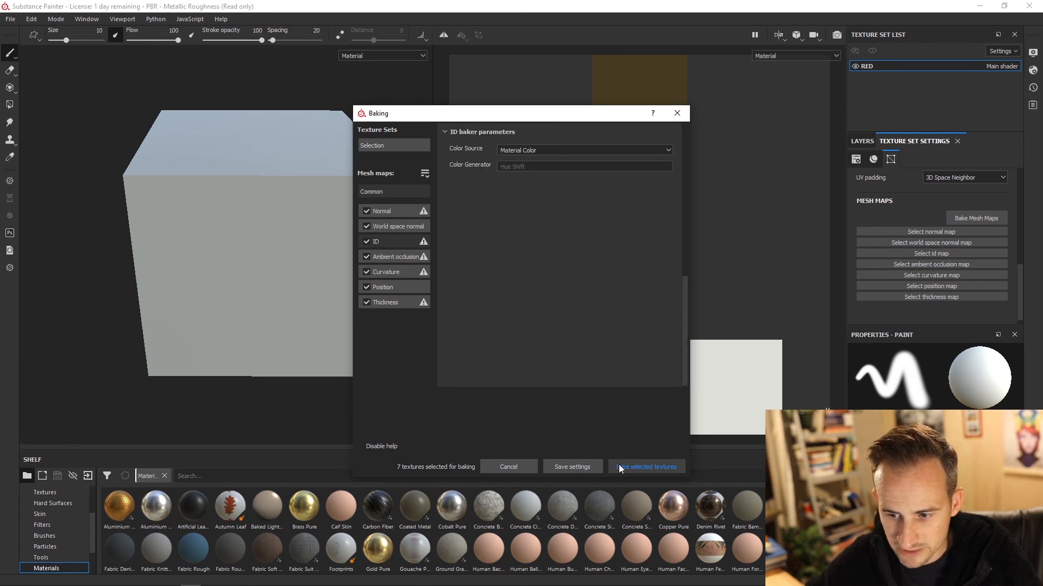
left_click(634, 467)
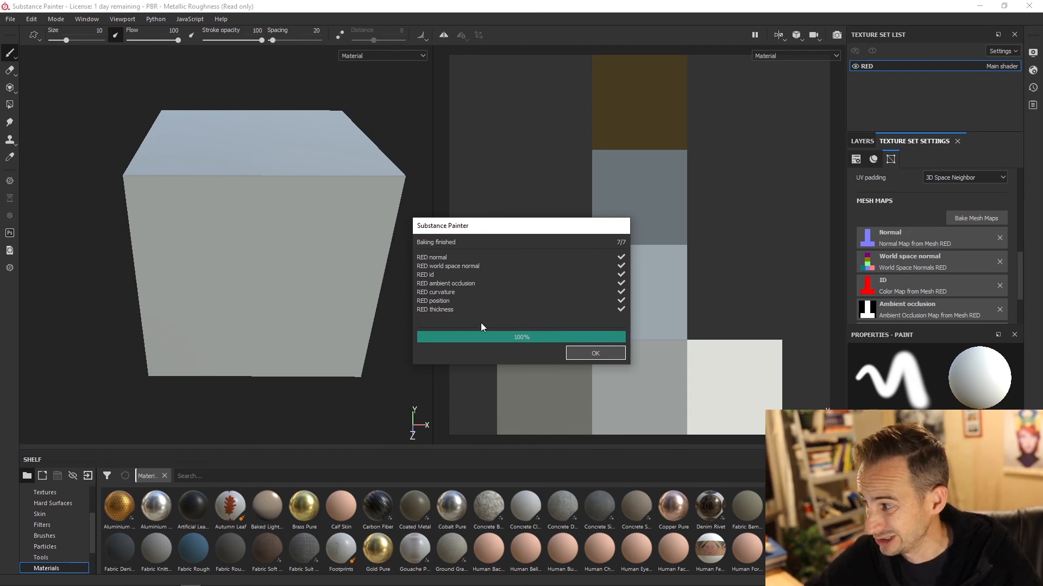
left_click(595, 353)
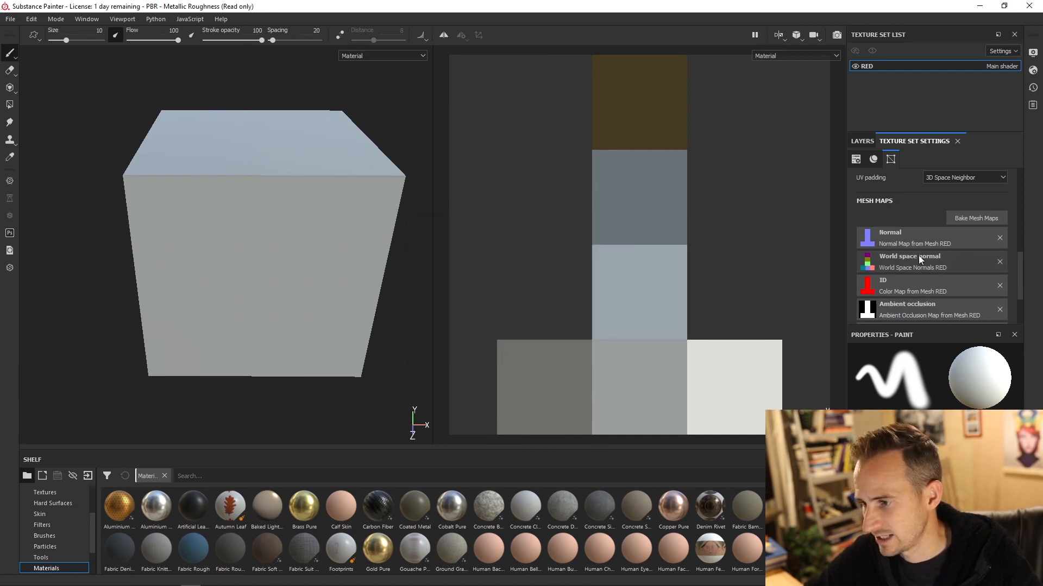
Look over the baked maps, display the ID and Curvature mesh maps on the cube, and return to the Material view
scroll(921, 259, "down", 2)
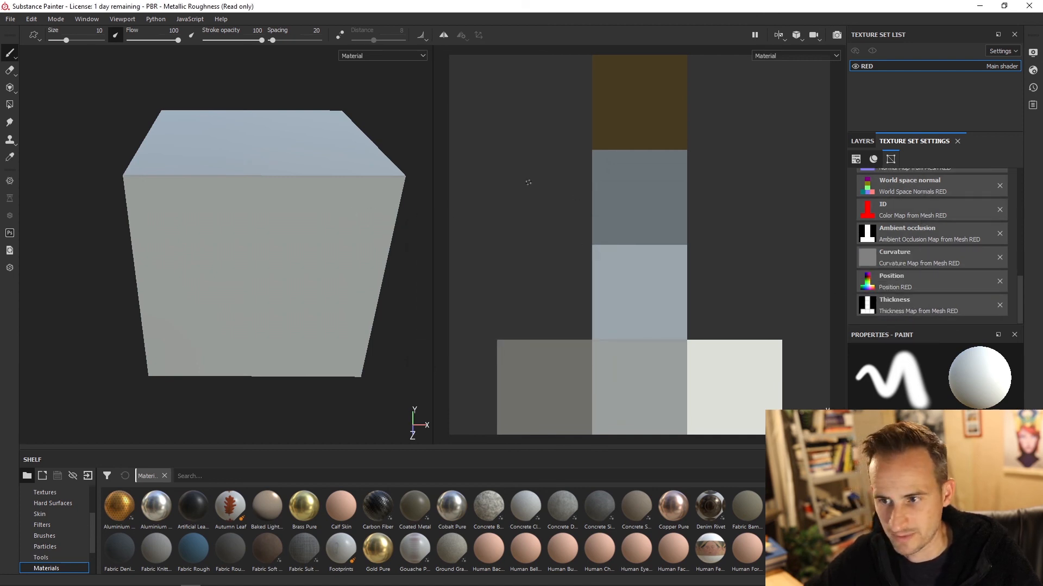
key("b")
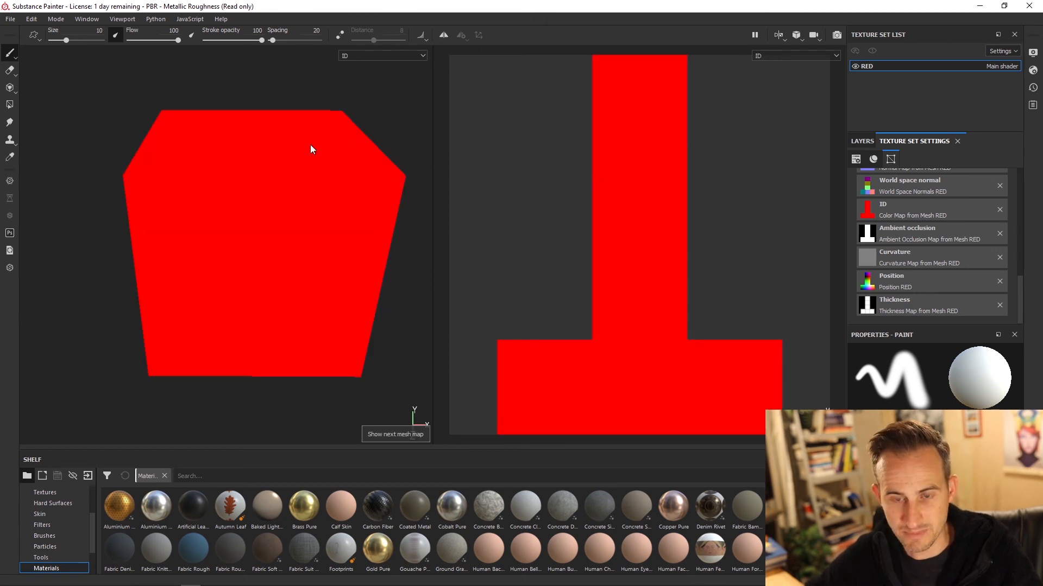
key("b")
key("b")
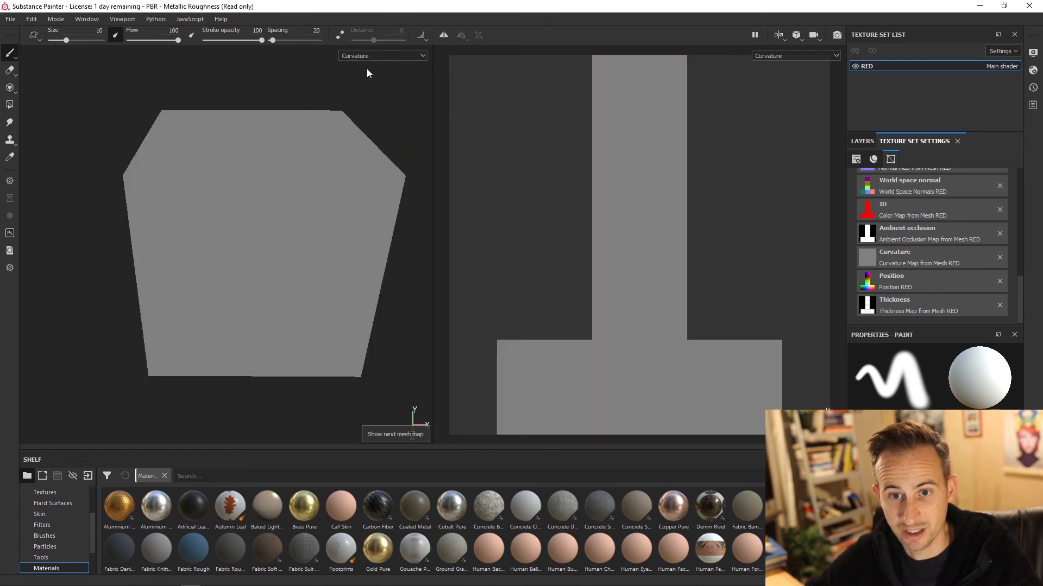
left_click(370, 57)
left_click(361, 70)
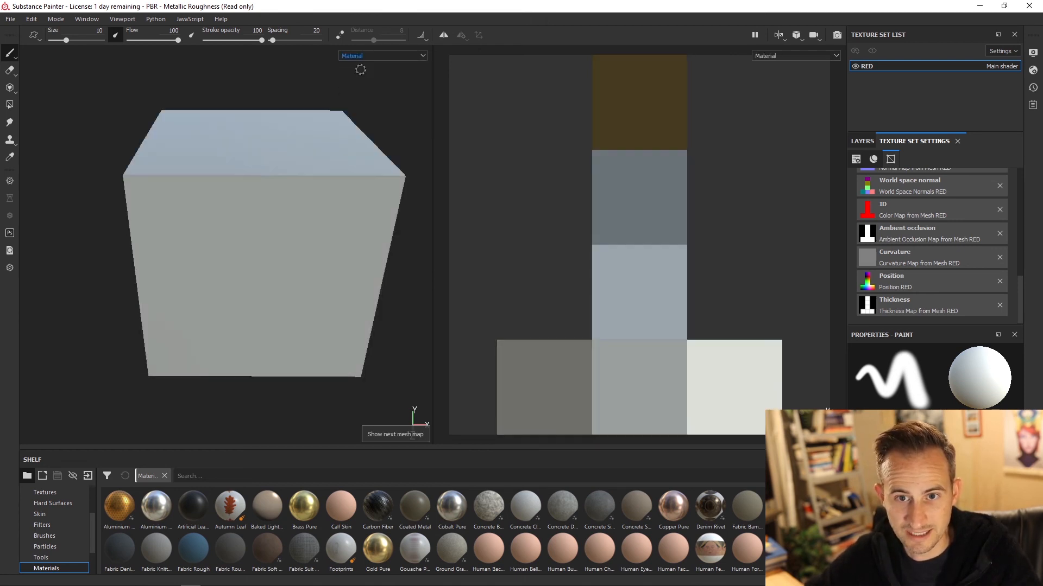
Display the cube's Base Color, Height and Roughness channels one after another
left_click(366, 54)
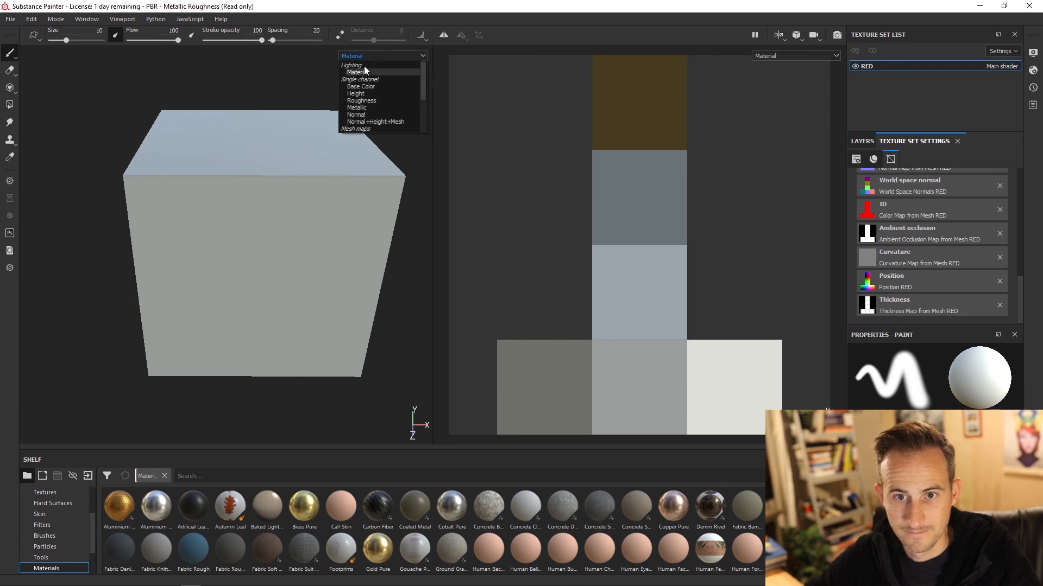
left_click(360, 87)
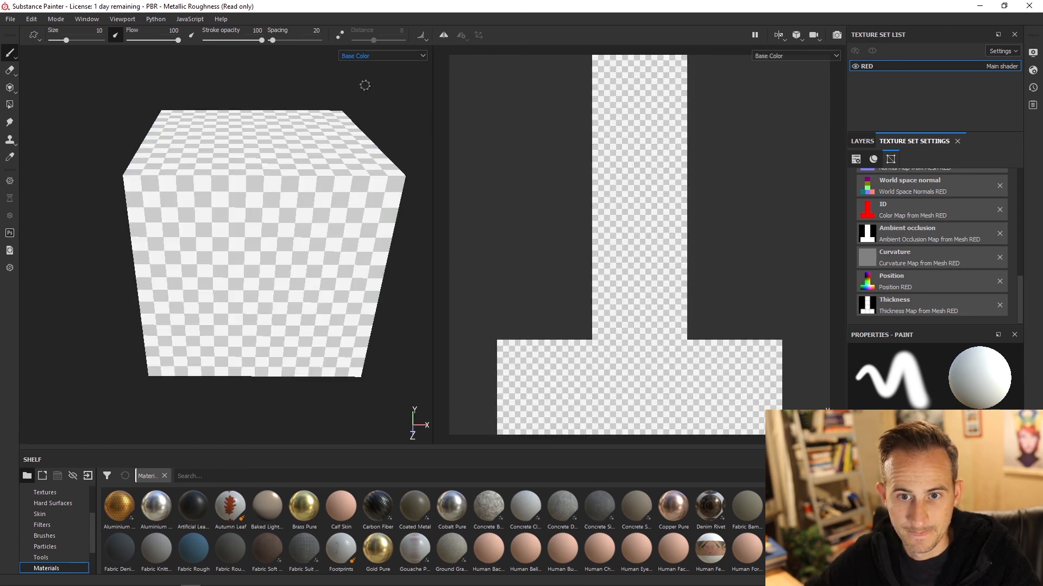
left_click(382, 54)
left_click(366, 93)
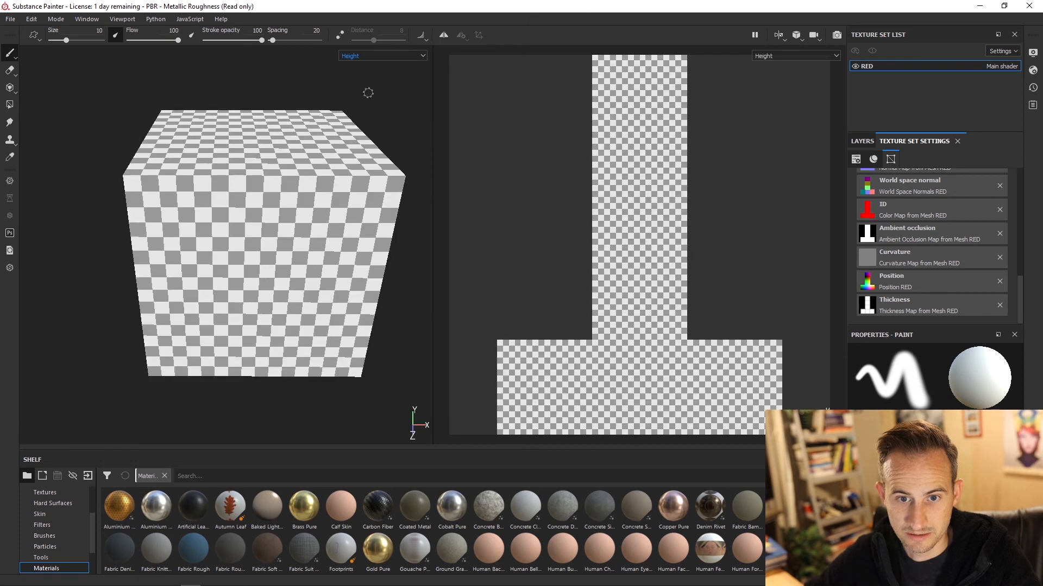
left_click(363, 56)
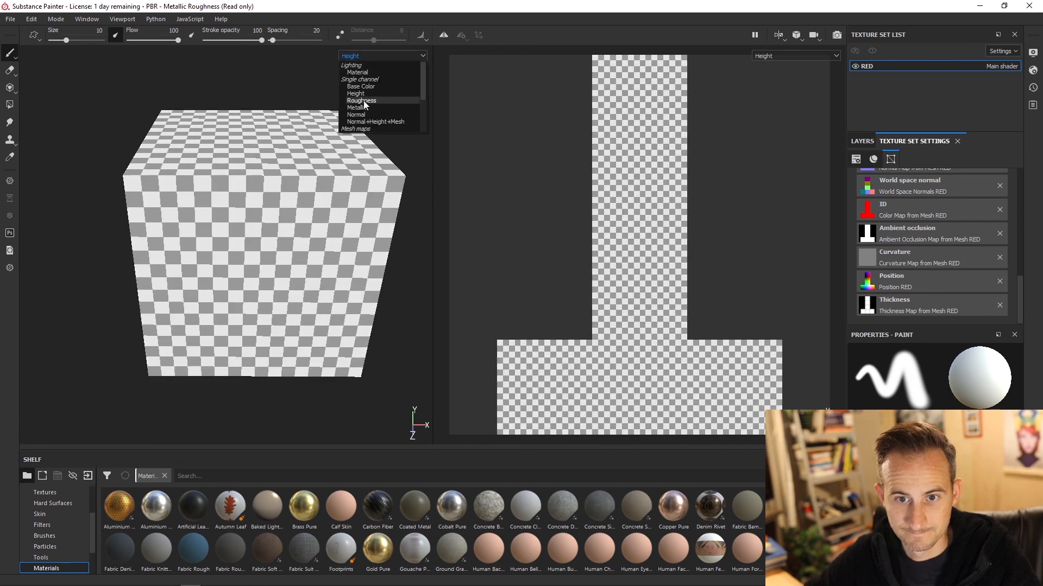
left_click(363, 100)
Step through the mesh maps past Thickness to the Normal map, and look through the available viewport display modes
key("b")
key("b")
key("b")
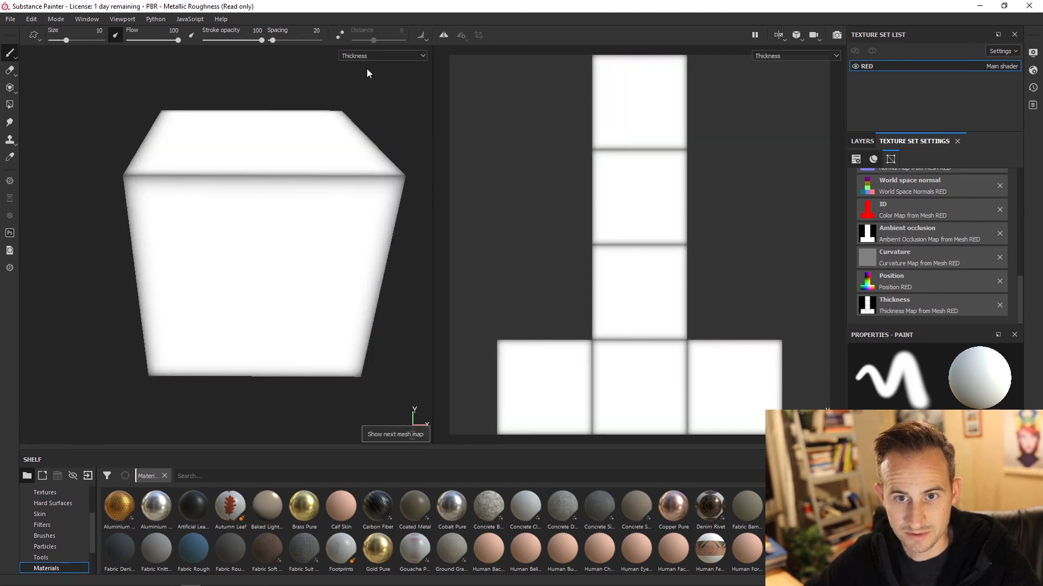
left_click(367, 56)
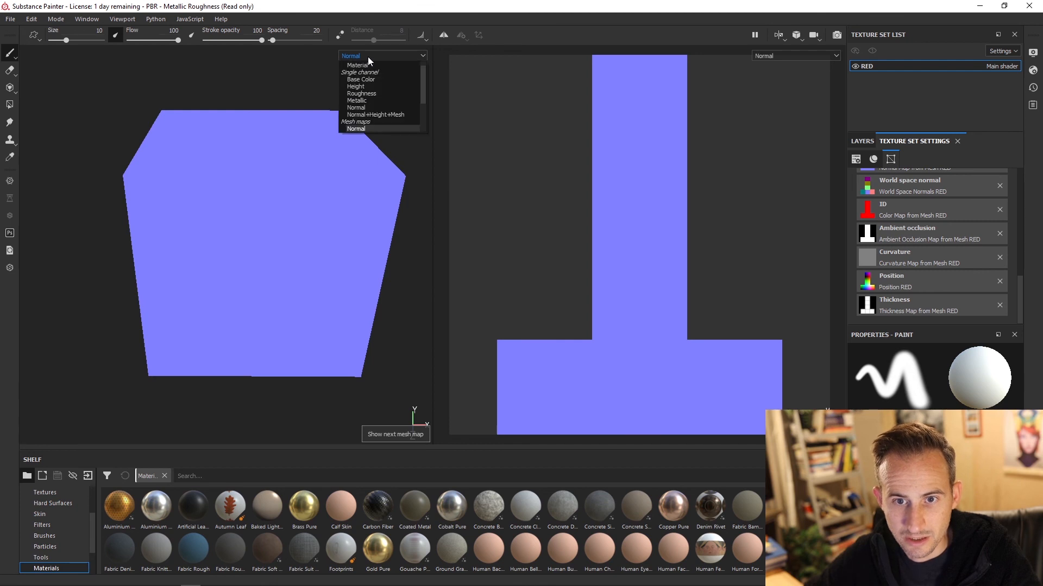
scroll(365, 81, "down", 3)
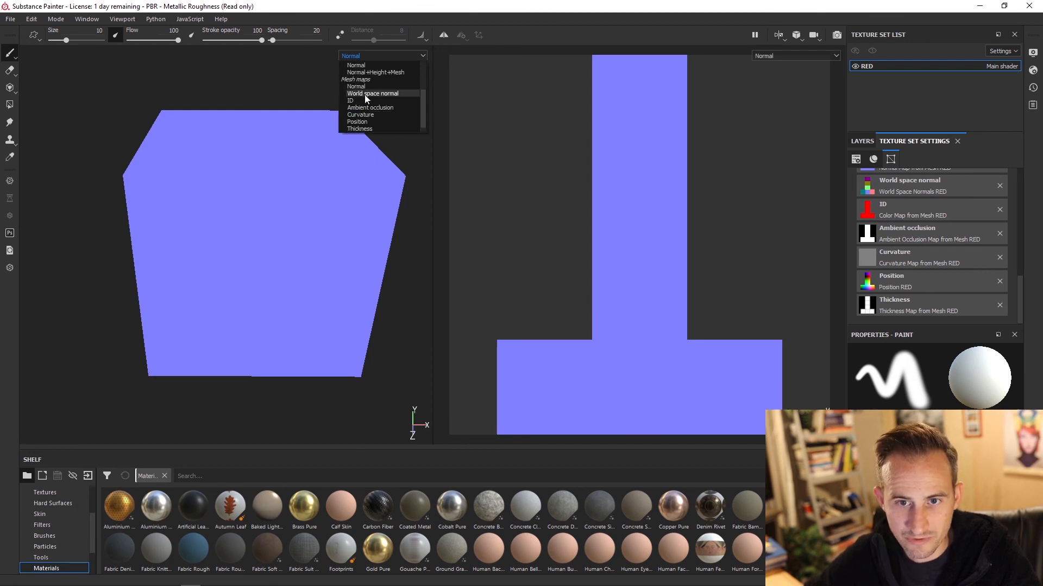
scroll(364, 89, "up", 3)
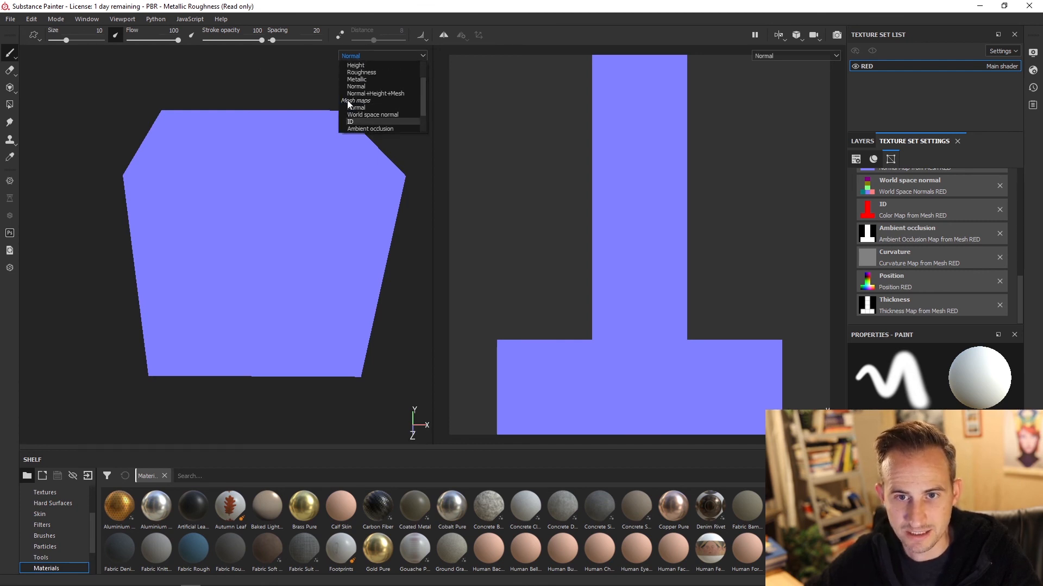
scroll(359, 97, "down", 2)
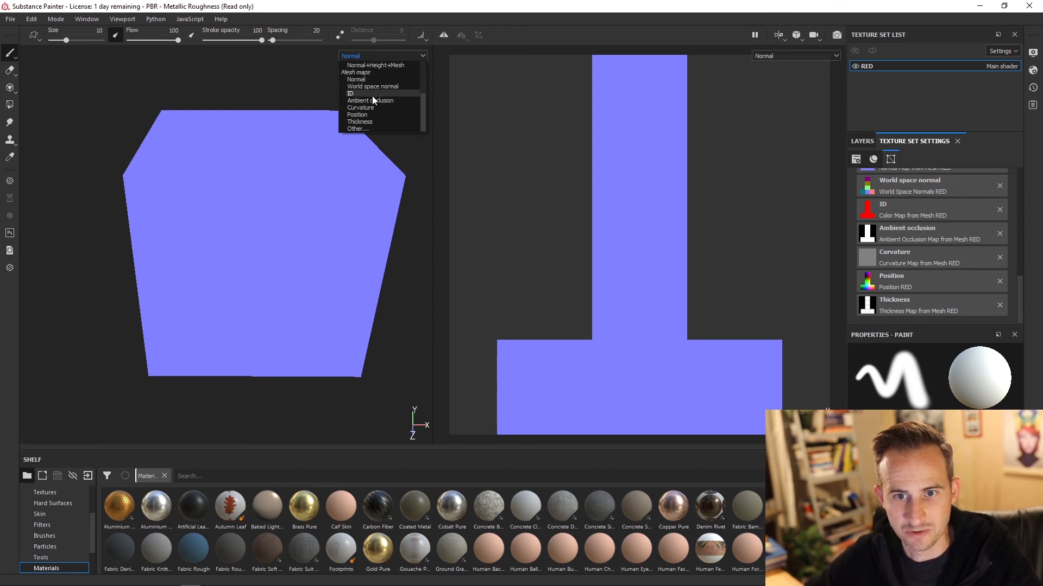
left_click(368, 76)
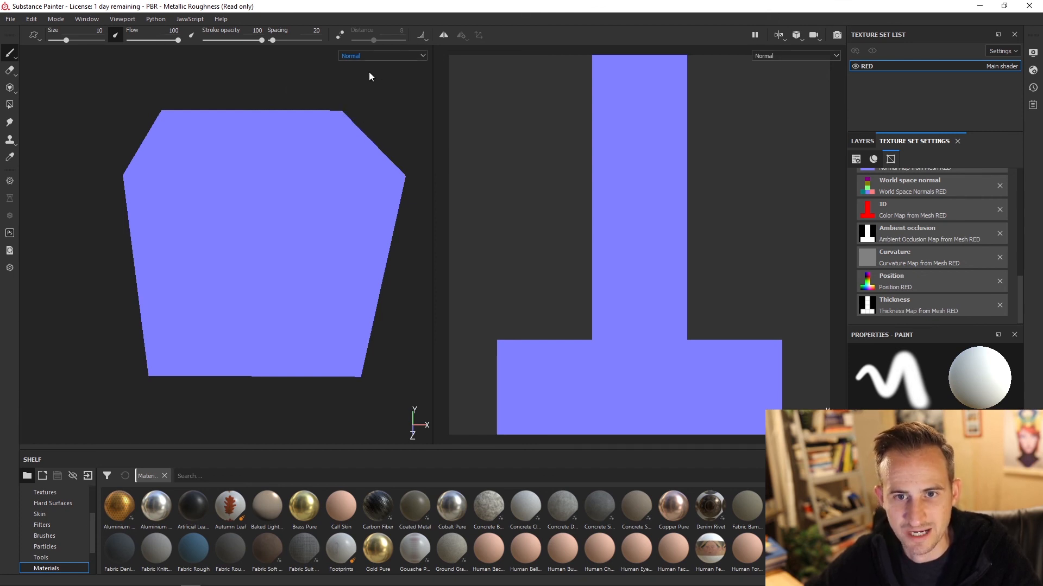
Display the mesh maps from World space normal through Ambient occlusion, and review the baked maps in the texture set settings
key("b")
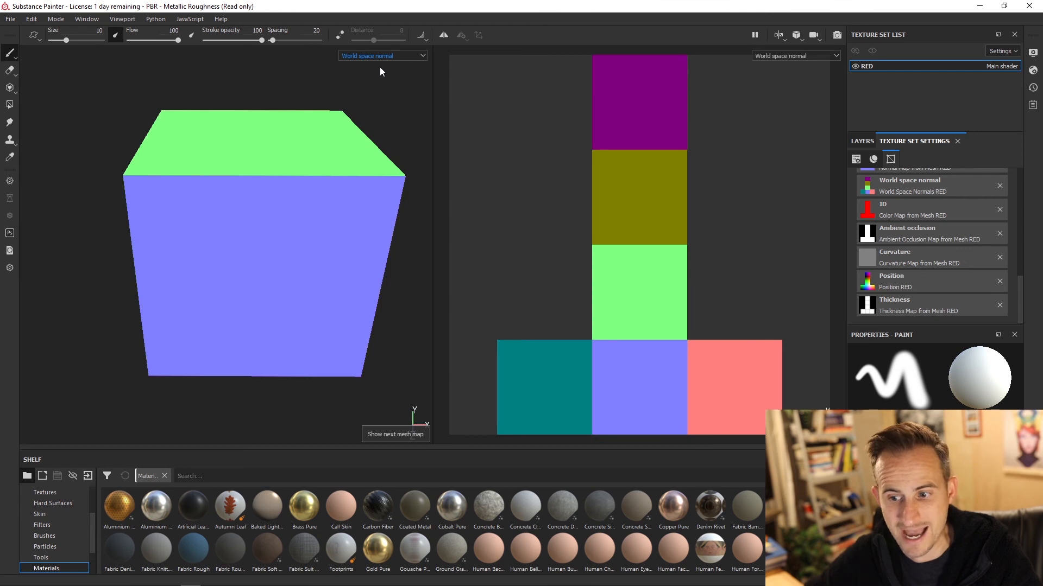
key("b")
key("b")
scroll(926, 278, "up", 3)
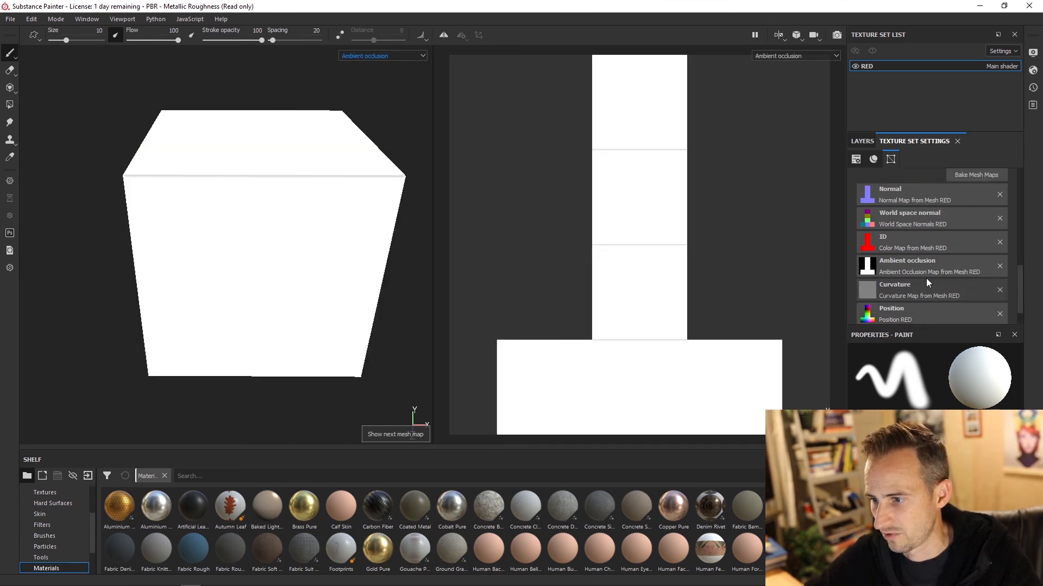
scroll(926, 278, "up", 2)
scroll(338, 240, "up", 1)
scroll(942, 286, "down", 1)
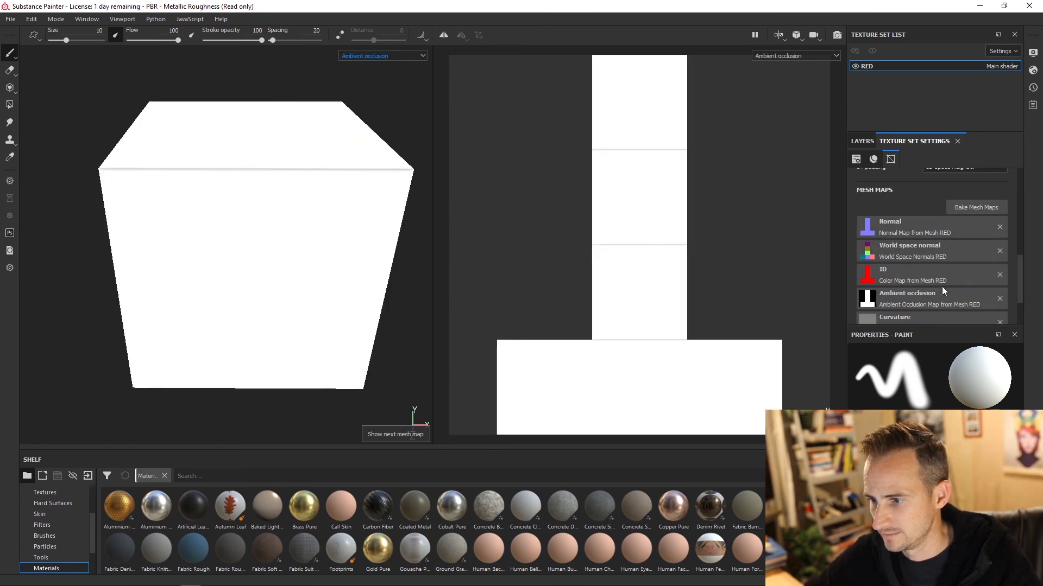
Step through the cube's Curvature, Position and Thickness mesh maps to the Normal map, checking them against the baked maps list
scroll(941, 291, "down", 2)
key("b")
key("b")
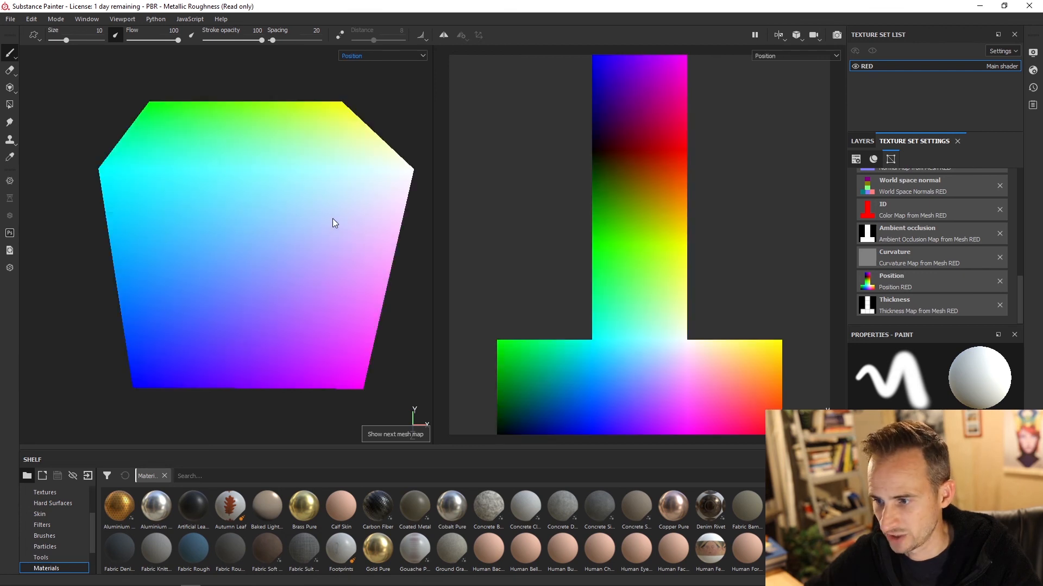
key("b")
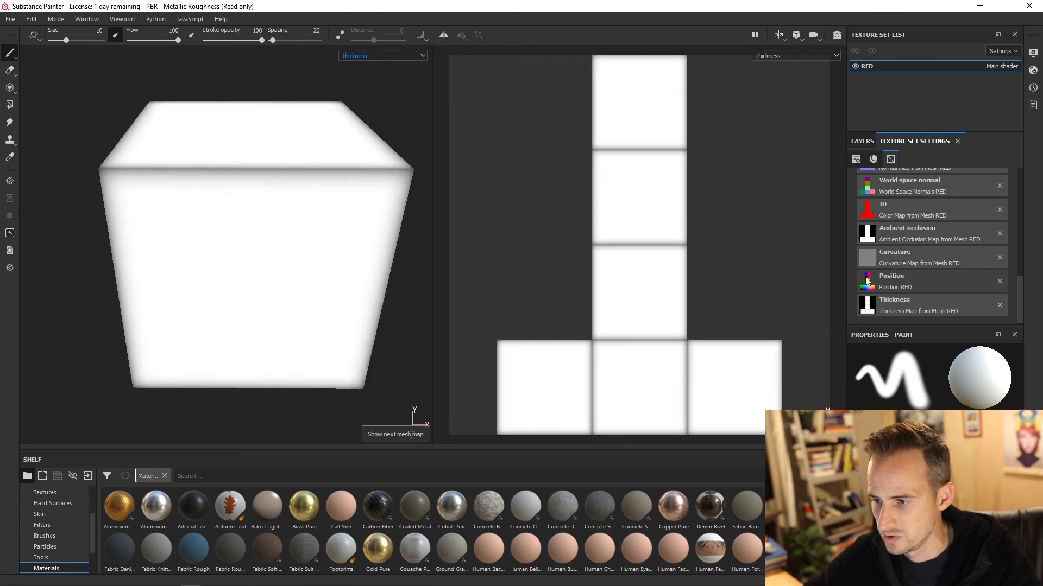
key("b")
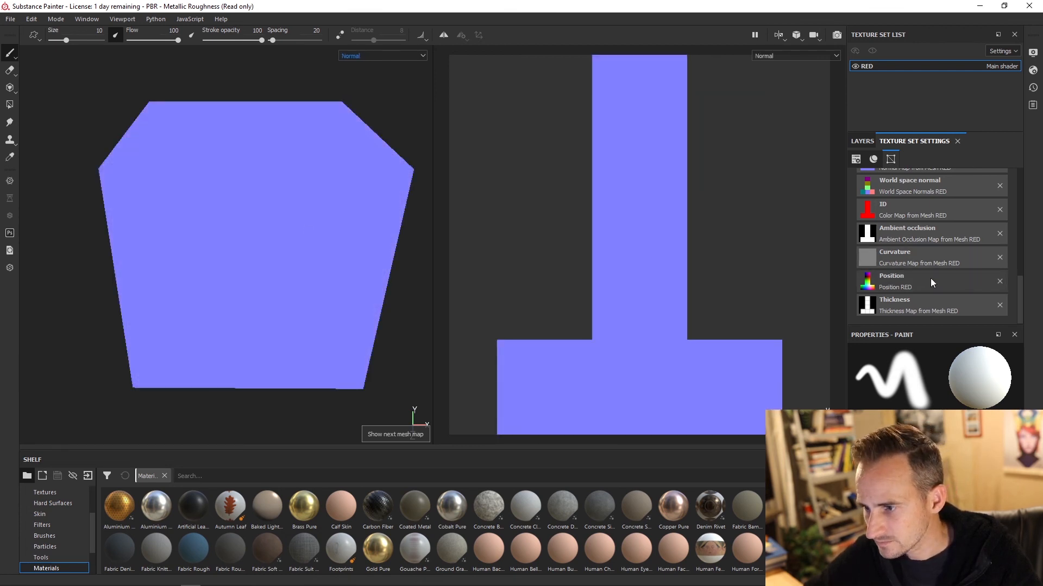
scroll(931, 278, "up", 3)
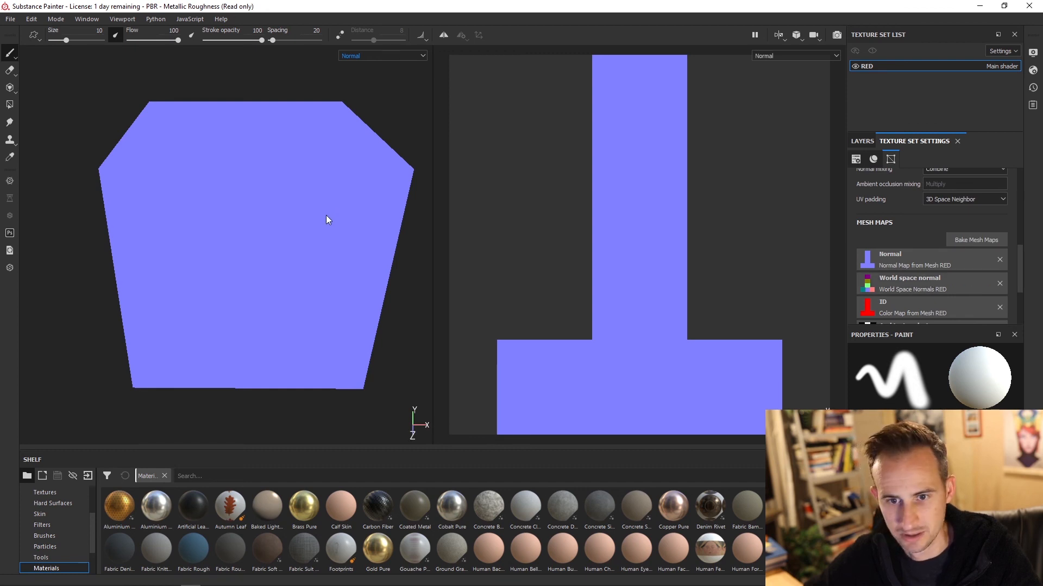
Cycle through the cube's mesh maps from World space normal, ID and Ambient occlusion around to World space normal again
scroll(959, 271, "down", 1)
key("b")
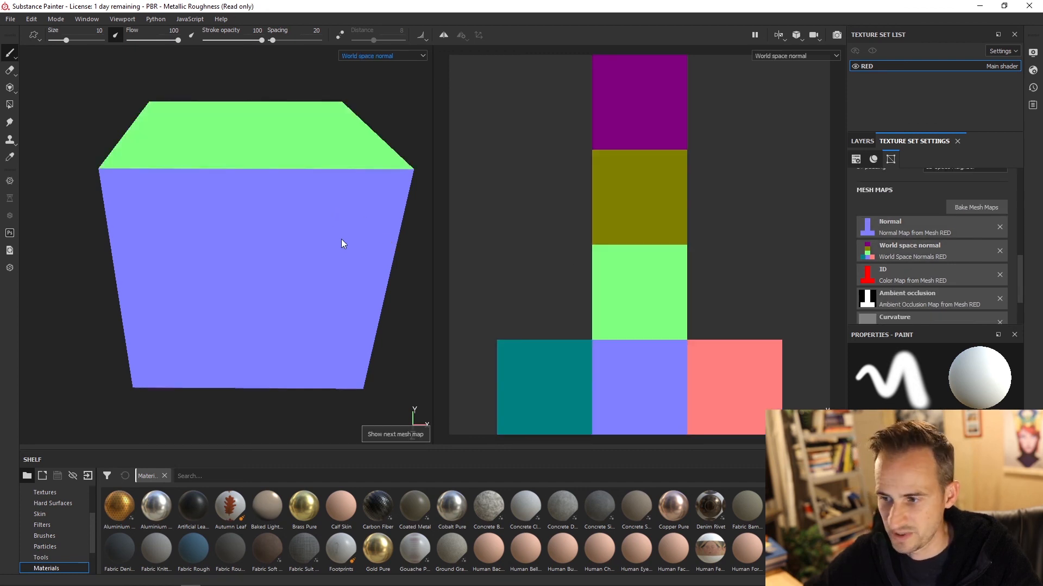
key("b")
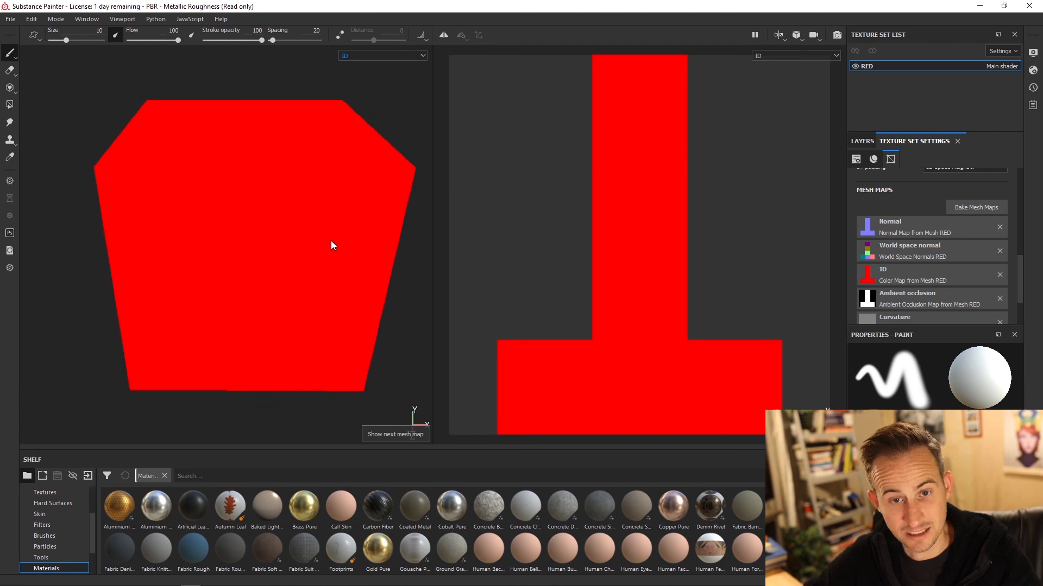
key("b")
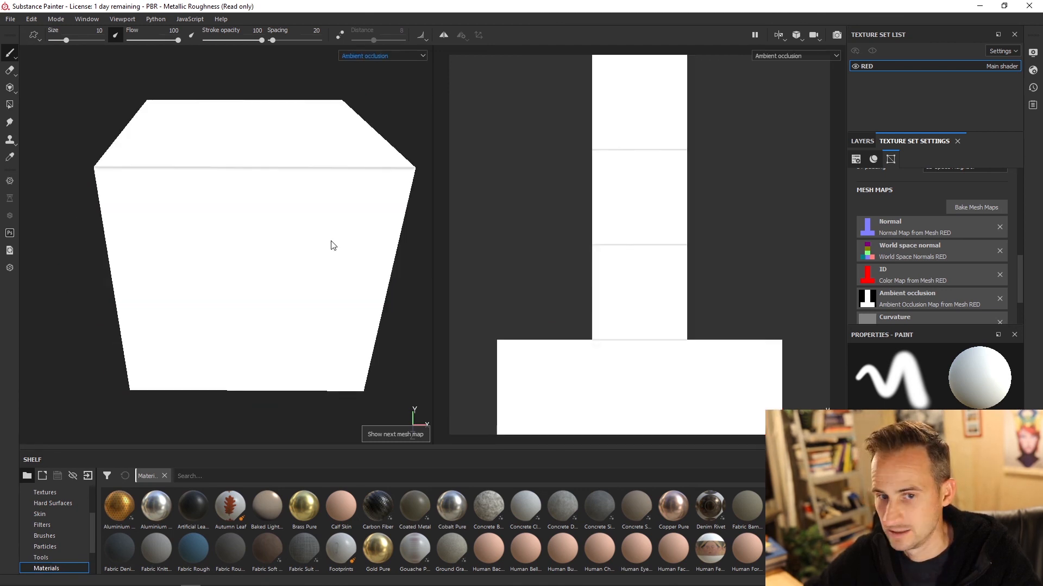
key("b")
key("b")
key("b")
key("b")
key("b")
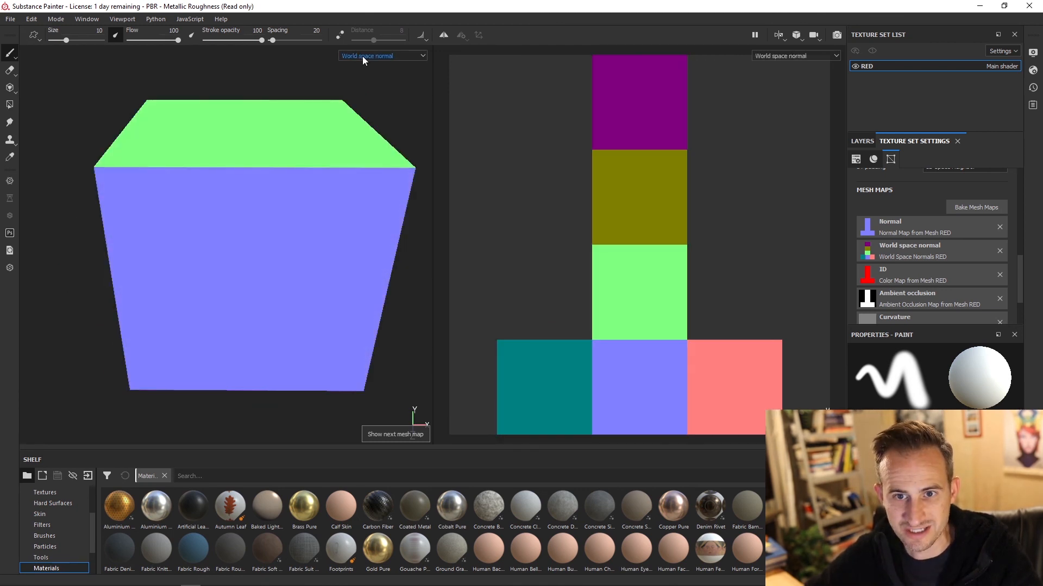
Display the cube's Normal mesh map, Height channel, Metallic channel and Position mesh map by choosing each view mode directly
left_click(362, 57)
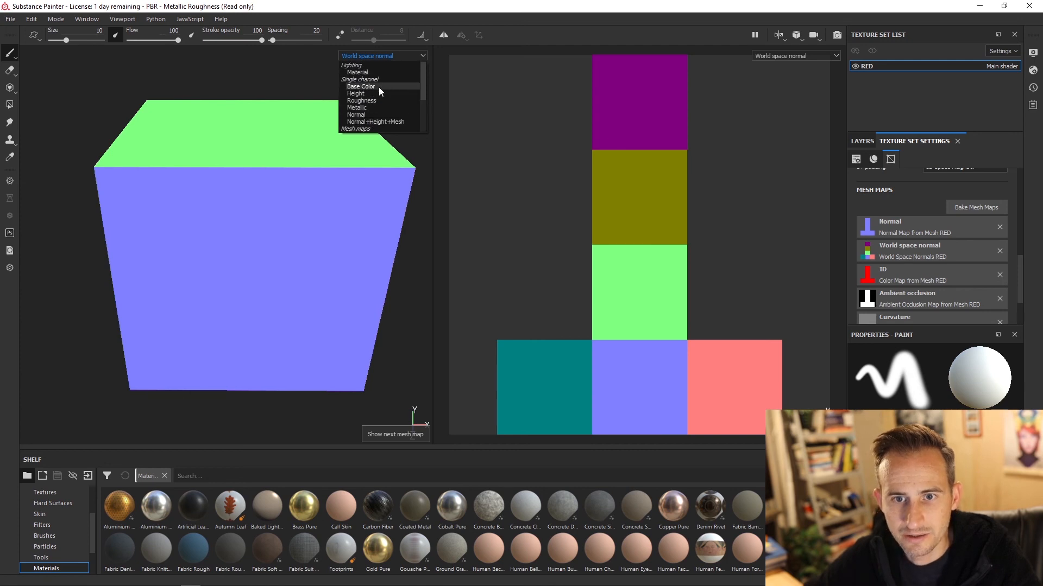
scroll(379, 86, "up", 1)
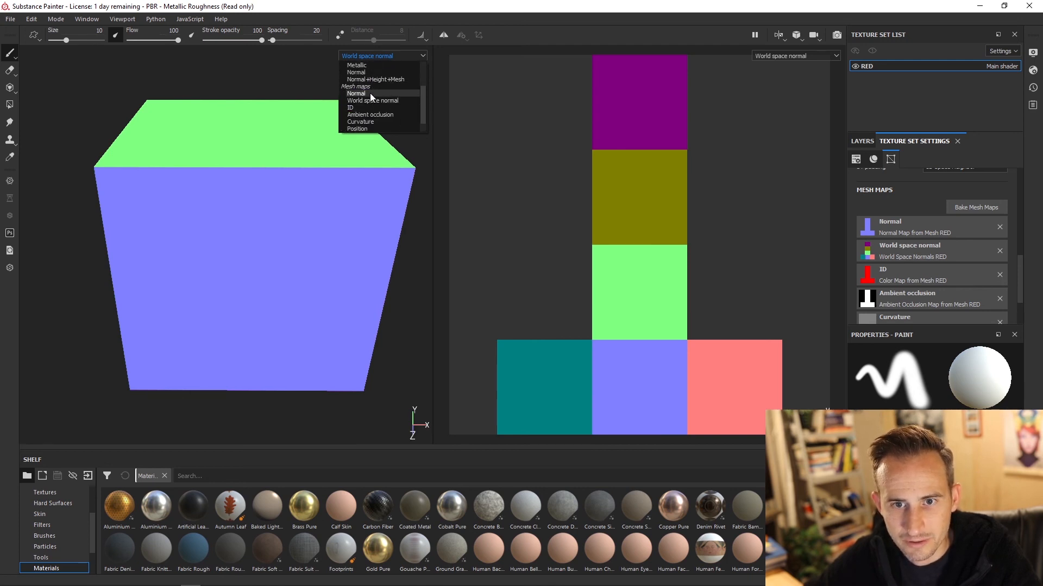
left_click(370, 93)
left_click(383, 57)
scroll(372, 86, "up", 2)
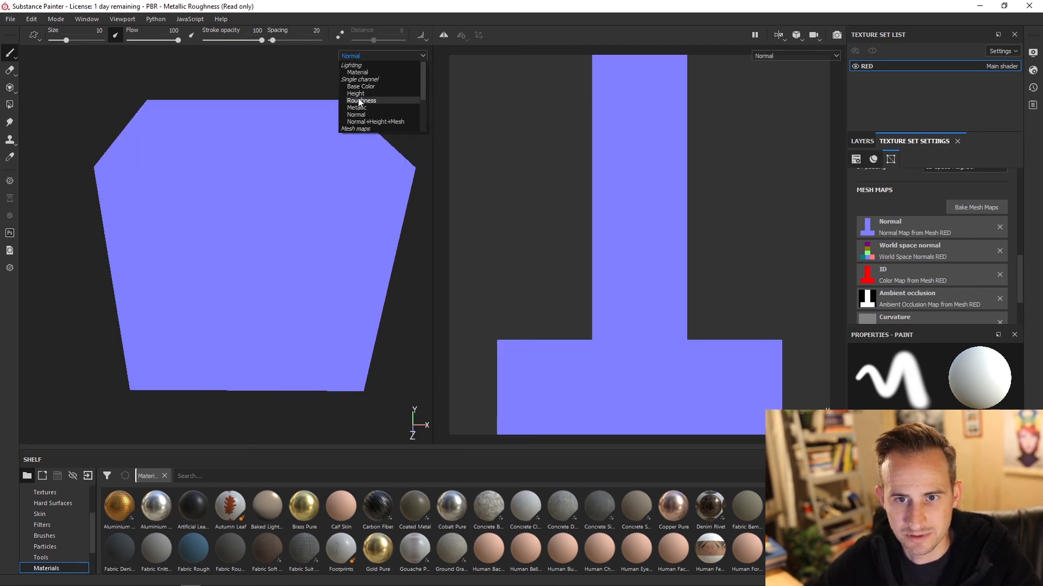
left_click(370, 94)
left_click(380, 56)
left_click(363, 107)
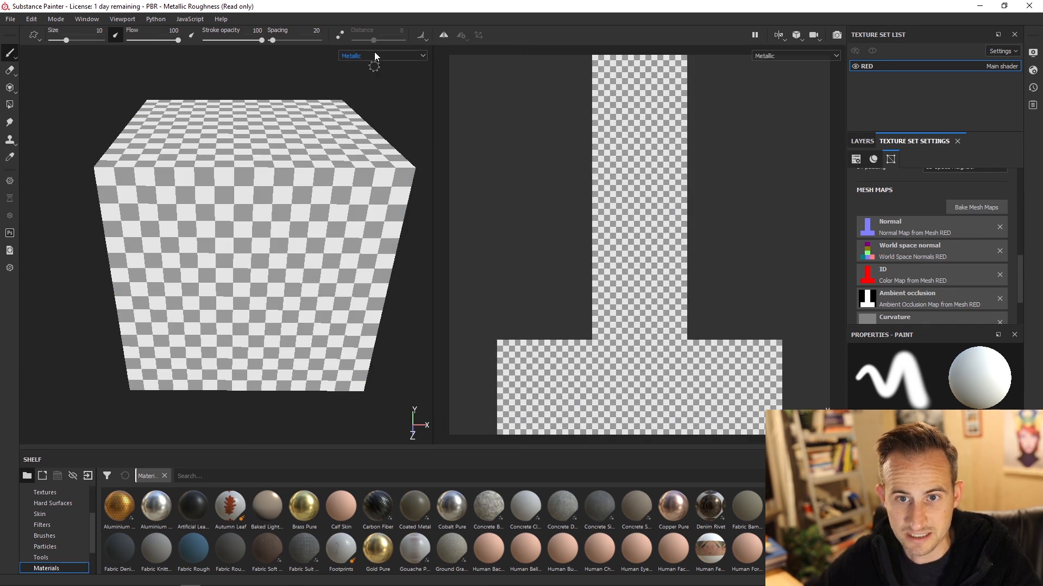
left_click(375, 55)
scroll(369, 117, "down", 3)
left_click(371, 115)
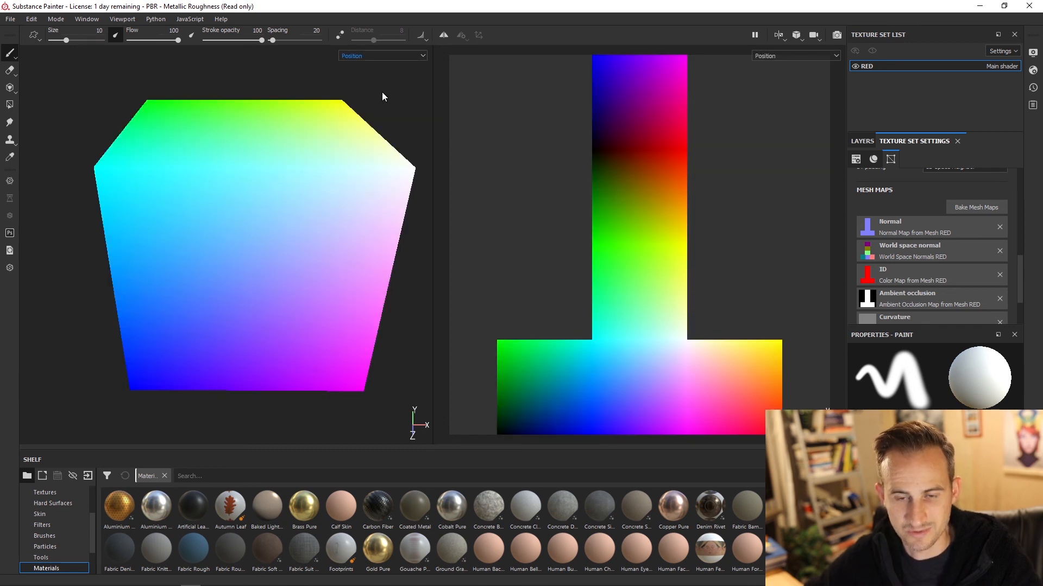
Cycle through all the mesh maps around to Thickness, and return the viewports to the Material view
key("b")
key("b")
key("b")
key("b")
key("b")
key("b")
key("b")
key("b")
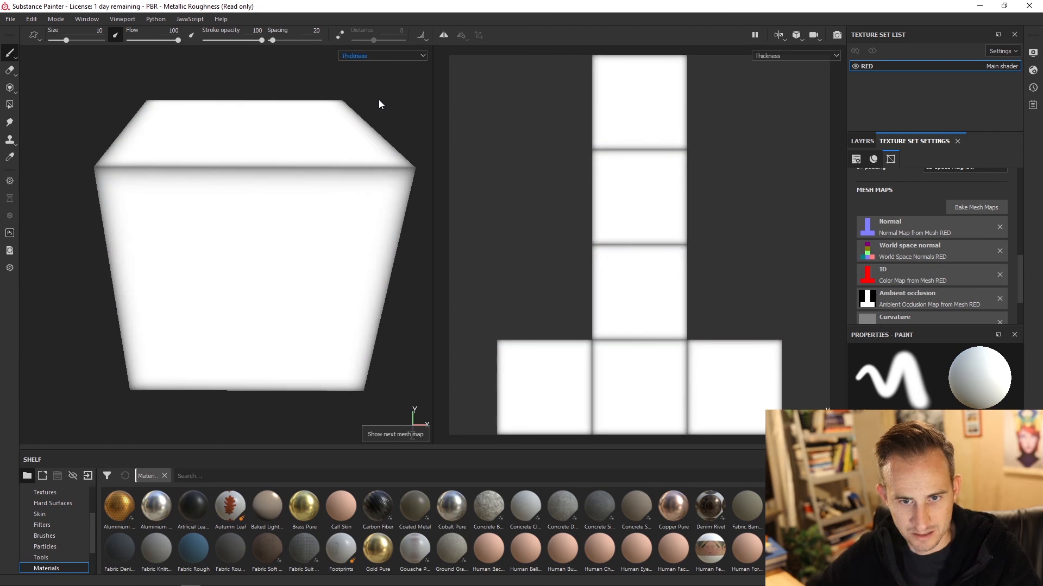
key("m")
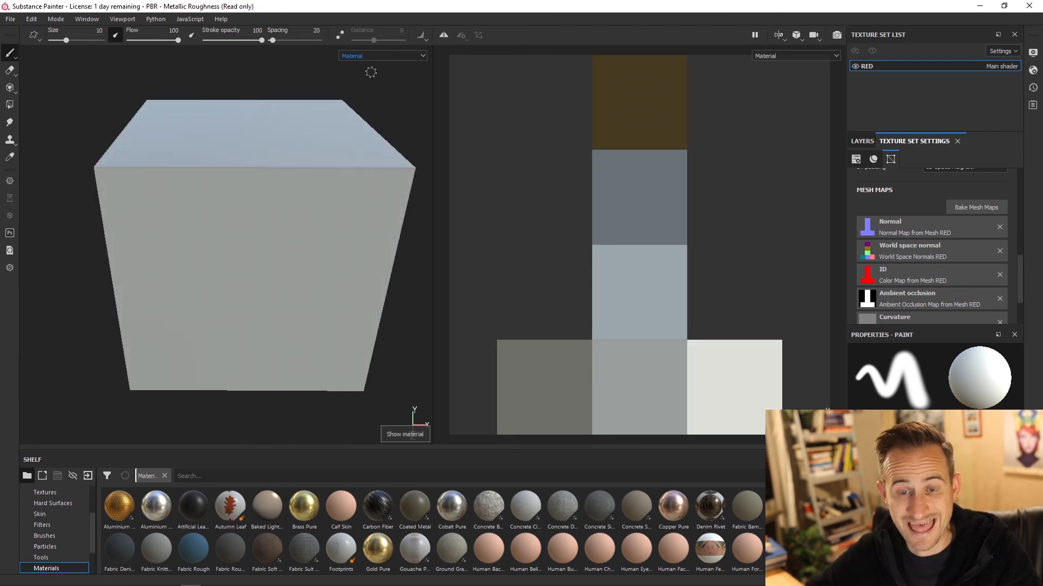
left_click(368, 56)
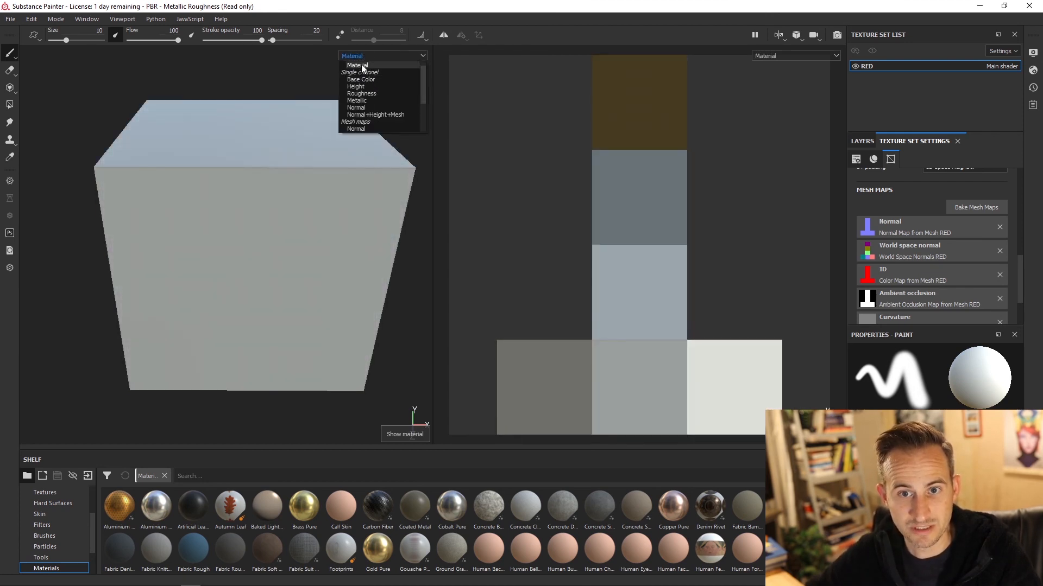
left_click(360, 64)
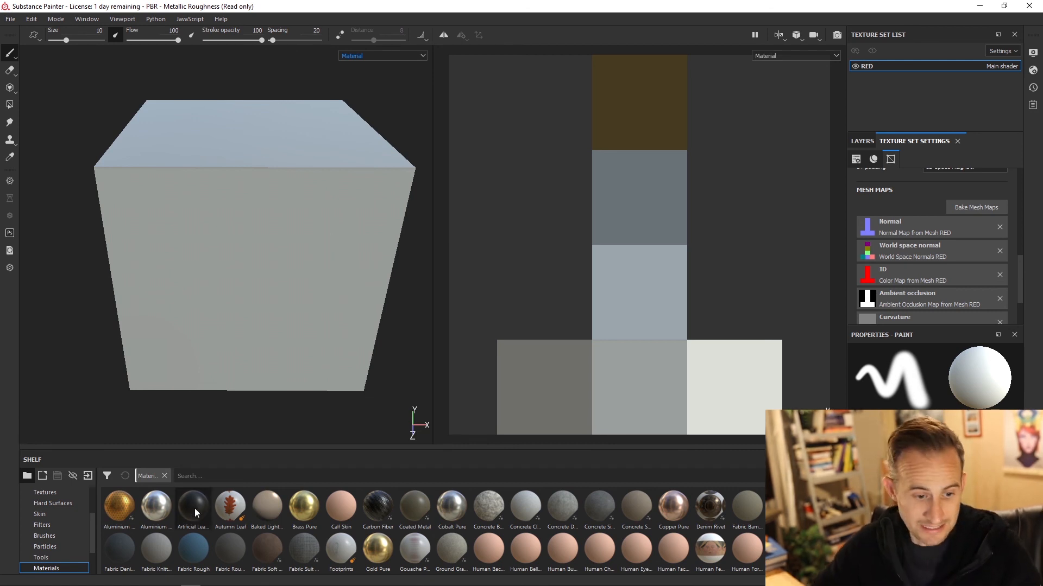
Find the Machinery smart material in the shelf and apply it to the cube
scroll(54, 527, "down", 2)
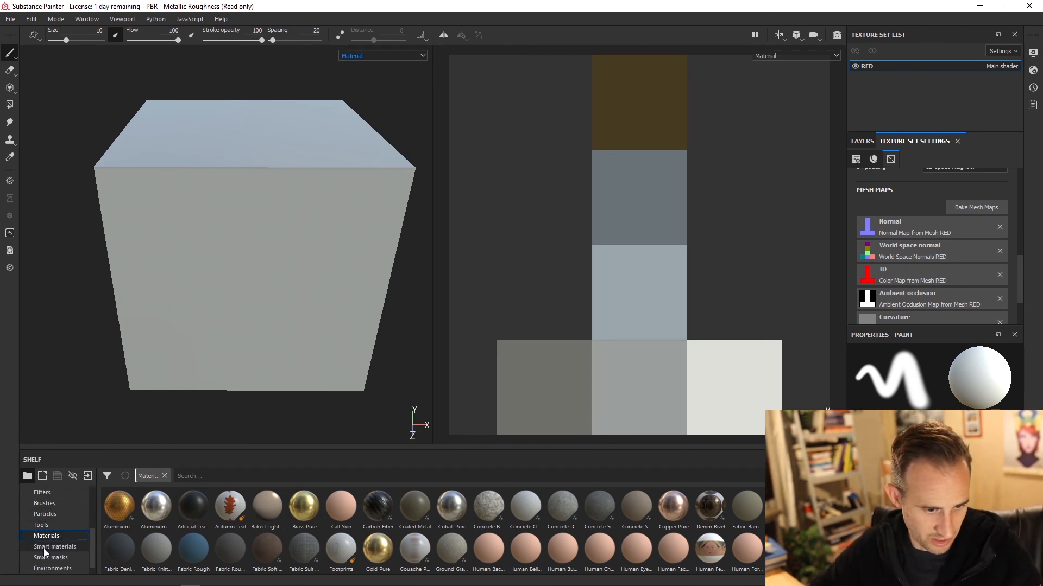
left_click(61, 547)
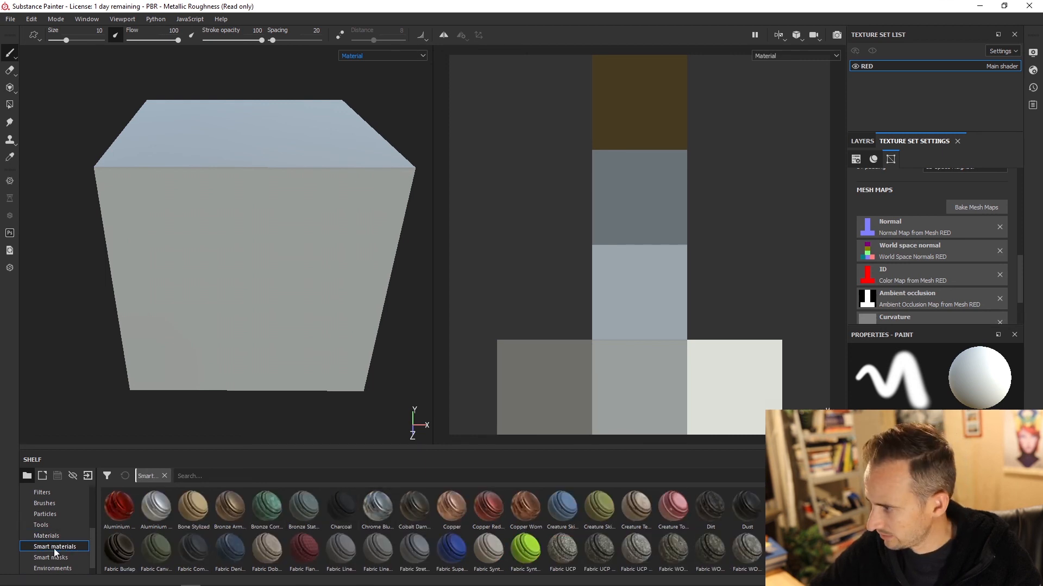
scroll(291, 535, "down", 10)
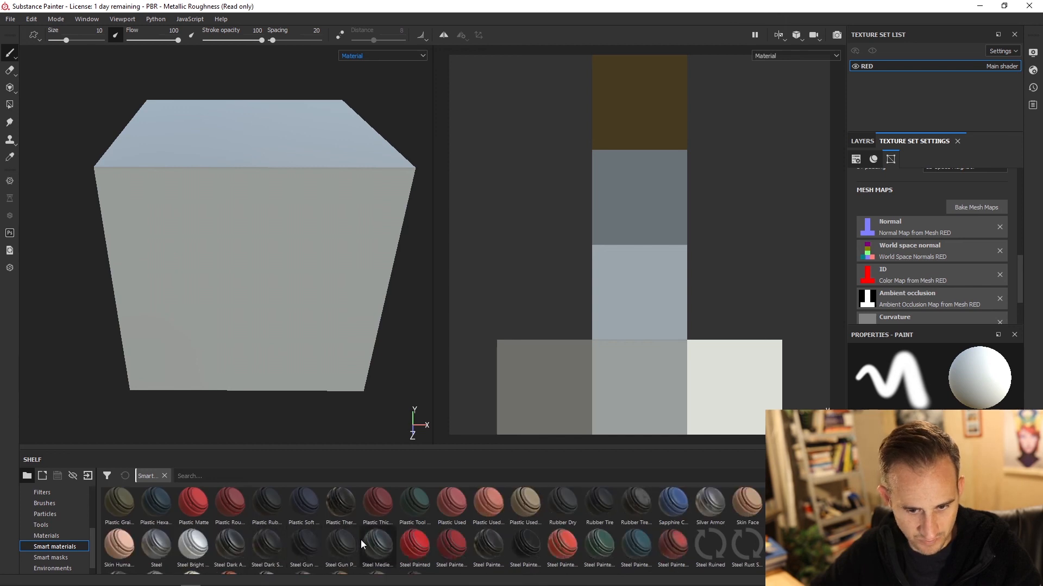
scroll(410, 548, "up", 2)
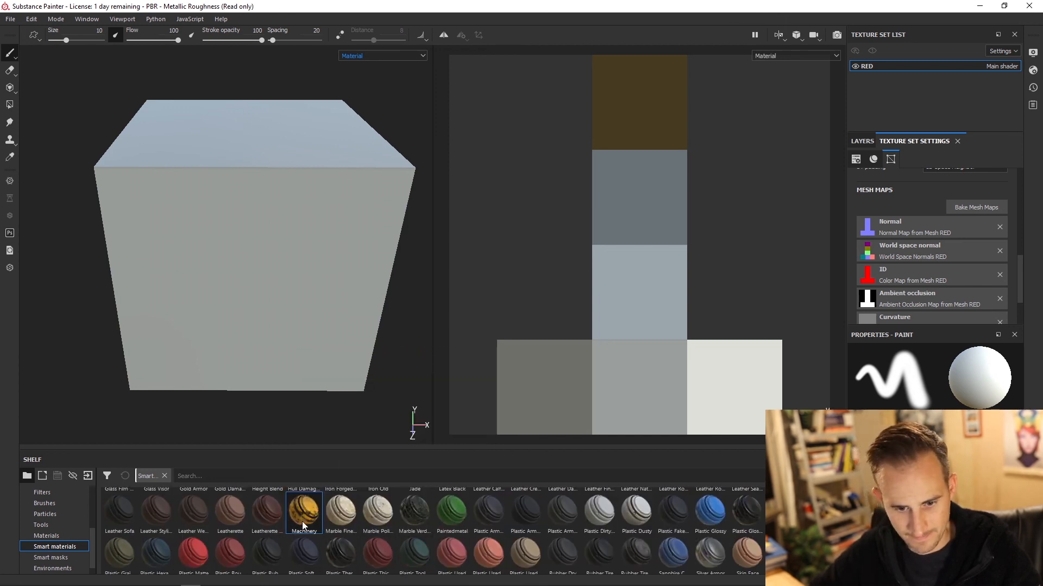
left_click_drag(305, 530, 328, 290)
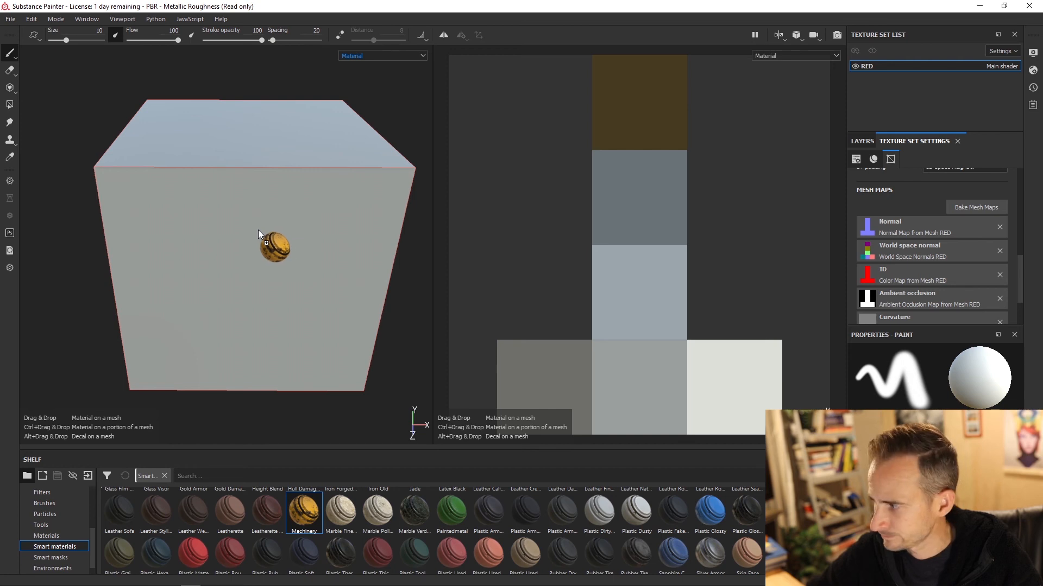
left_click_drag(259, 230, 258, 230)
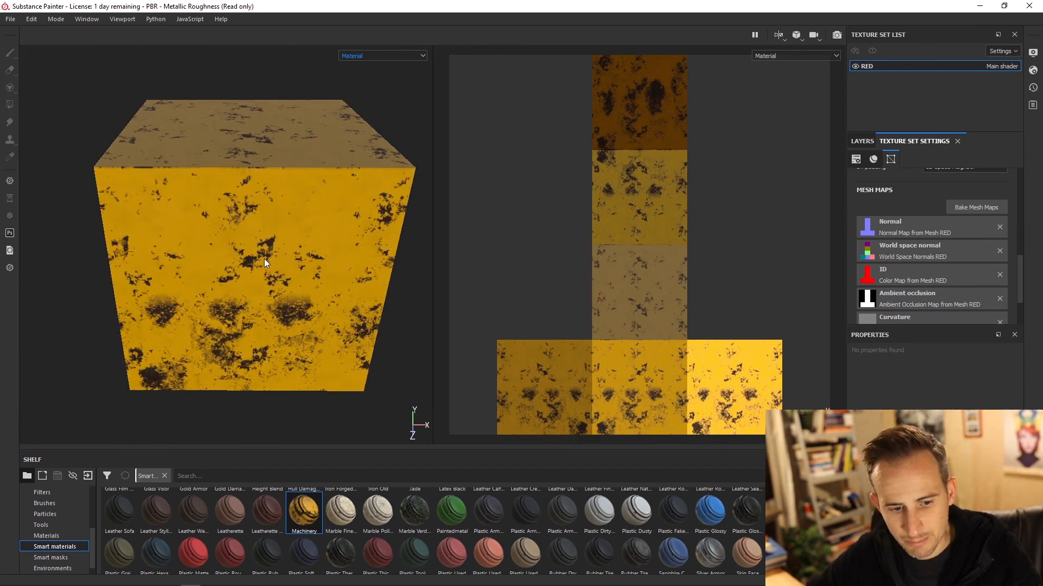
Inspect the textured cube from several sides and expand the Machinery folder in the layer stack to view its layers
mouse_move(245, 245)
left_mouse_down("alt")
mouse_move(318, 221)
mouse_move(183, 236)
mouse_move(230, 236)
mouse_move(256, 163)
mouse_move(289, 174)
mouse_move(291, 200)
mouse_move(285, 219)
mouse_move(255, 228)
mouse_move(282, 231)
mouse_move(321, 212)
mouse_move(326, 196)
mouse_move(316, 197)
mouse_move(327, 219)
mouse_move(204, 230)
mouse_move(328, 214)
mouse_move(326, 196)
mouse_move(204, 236)
left_mouse_up("alt")
left_click(862, 142)
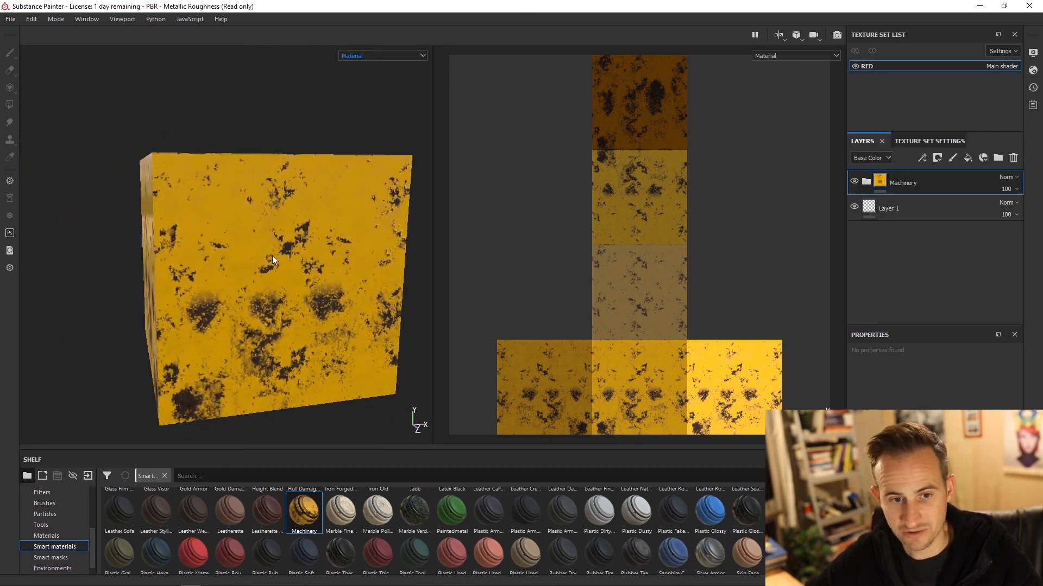
left_click_drag(225, 257, 278, 254, "alt")
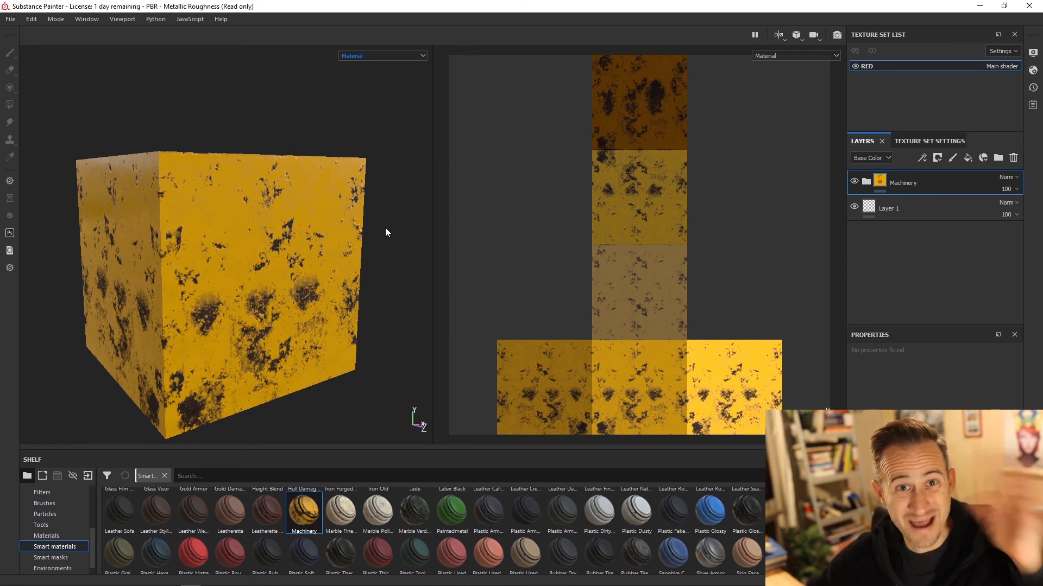
left_click(866, 183)
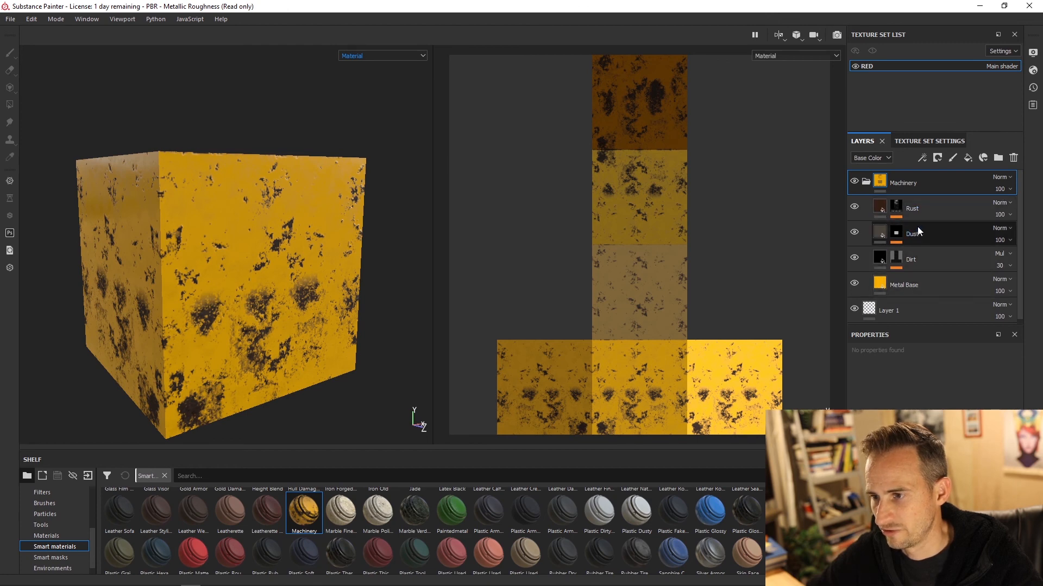
scroll(921, 220, "down", 1)
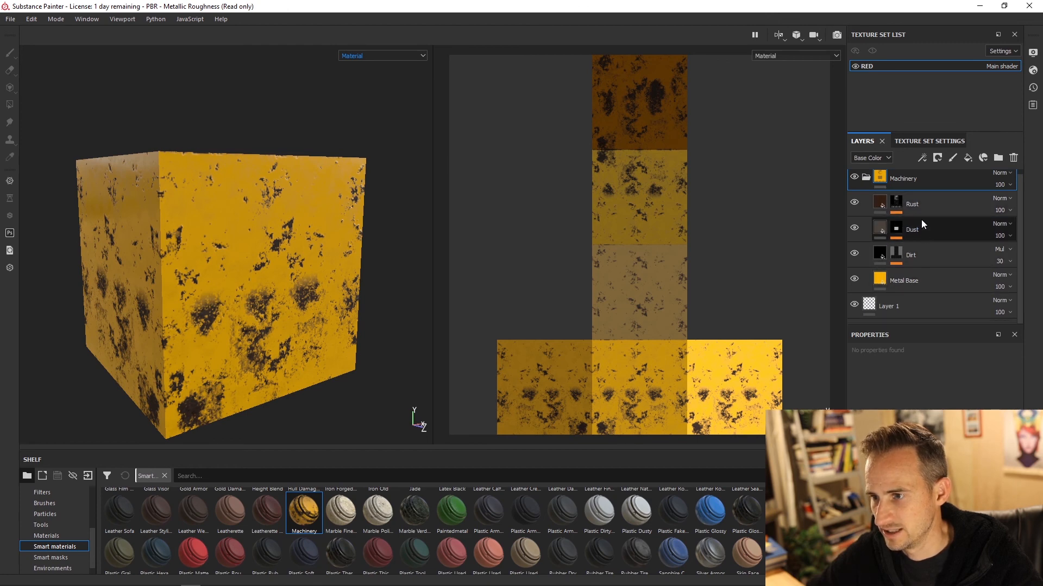
Toggle the Rust, Dust and Metal Base layers off and on one by one to compare their effect
left_click(856, 202)
left_click(856, 202)
left_click(854, 227)
left_click(854, 227)
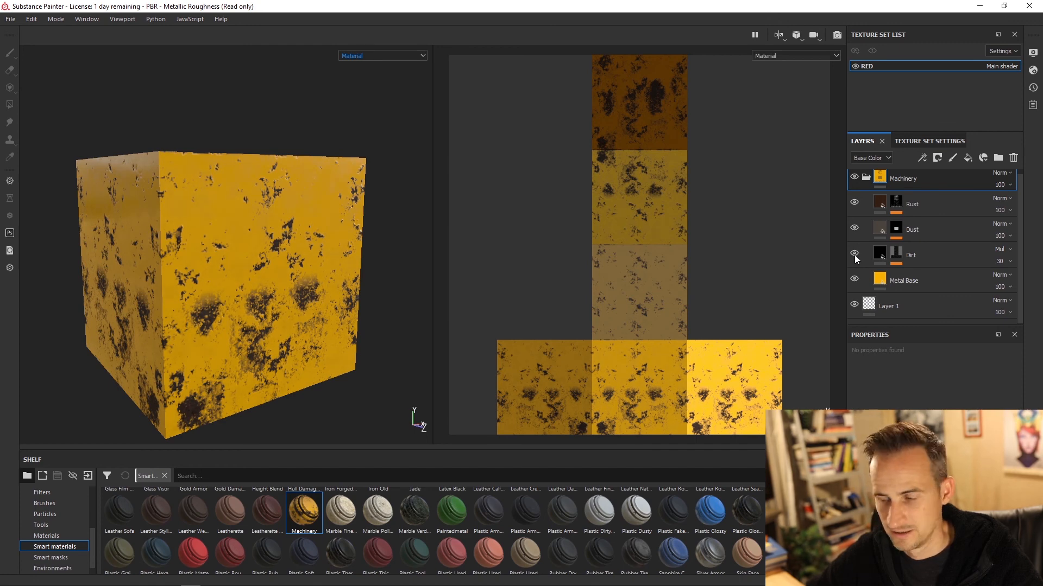
left_click(856, 279)
left_click(856, 278)
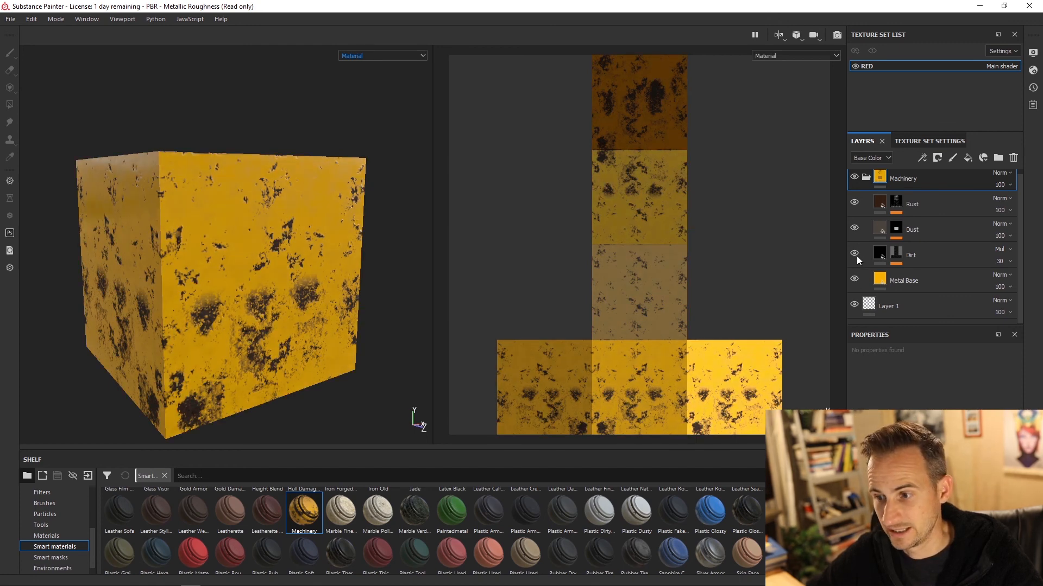
Hide the Dirt, Dust and Rust layers, show them again one by one on the cube, and collapse the Machinery folder
left_click(854, 229)
left_click(854, 203)
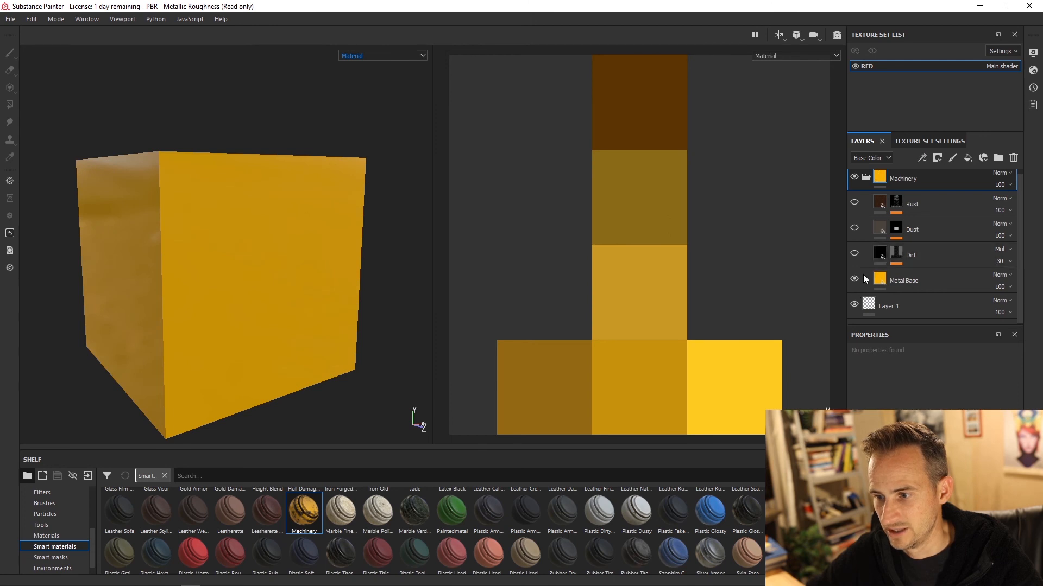
left_click_drag(234, 209, 337, 222, "alt")
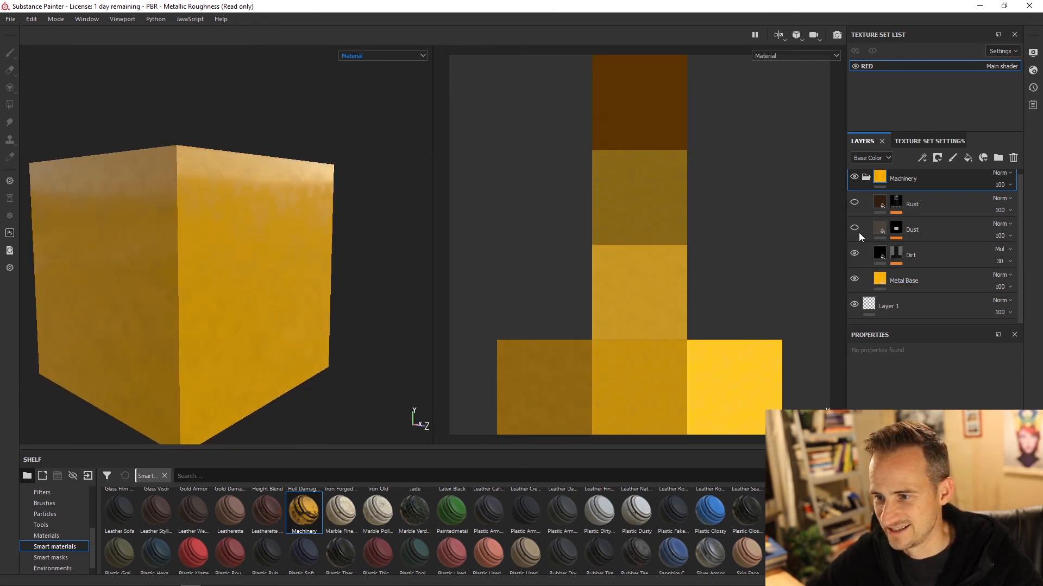
left_click(855, 228)
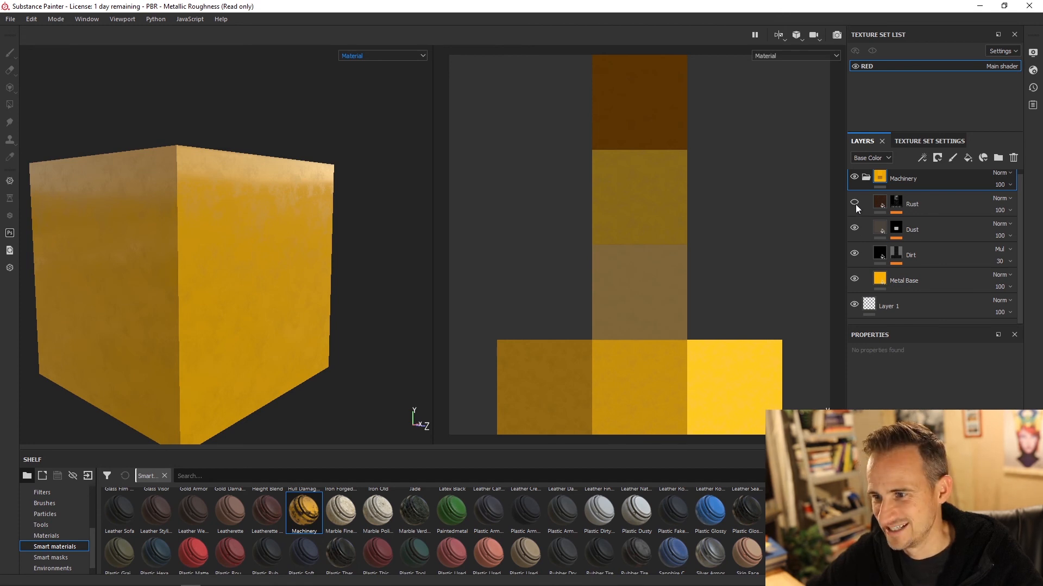
left_click(855, 204)
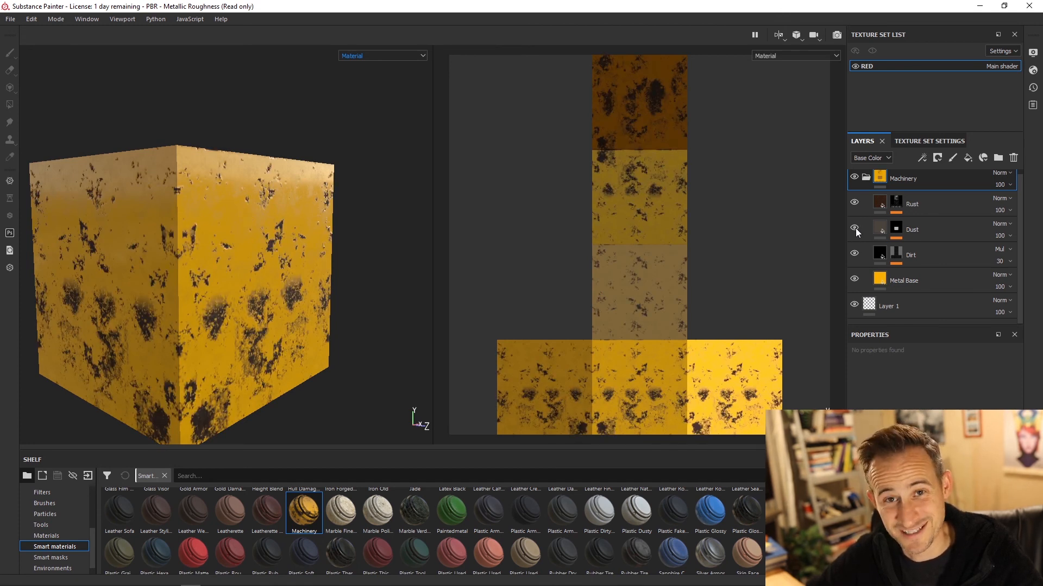
left_click_drag(328, 259, 310, 286, "alt")
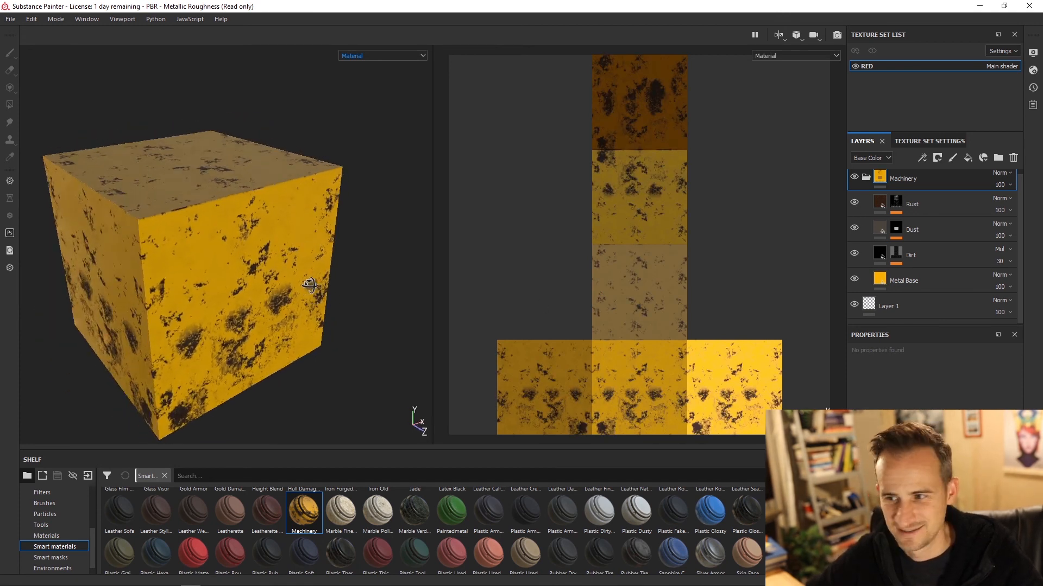
left_click(865, 177)
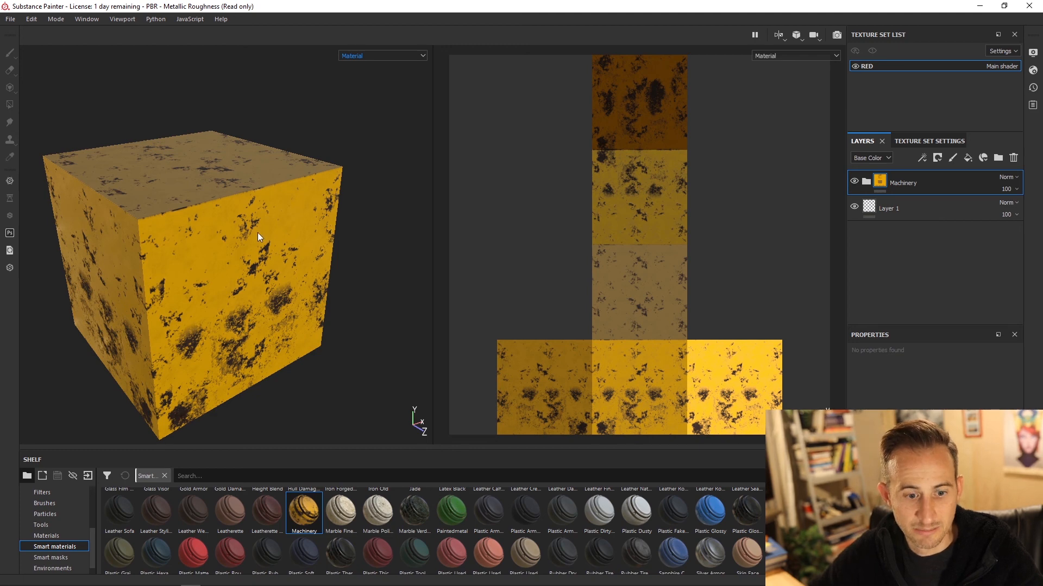
Render the textured cube in Iray, examine it from several sides with the environment rotated, and return to the painting view
mouse_move(258, 233)
left_mouse_down("alt")
mouse_move(229, 240)
mouse_move(213, 272)
mouse_move(185, 262)
left_mouse_up("alt")
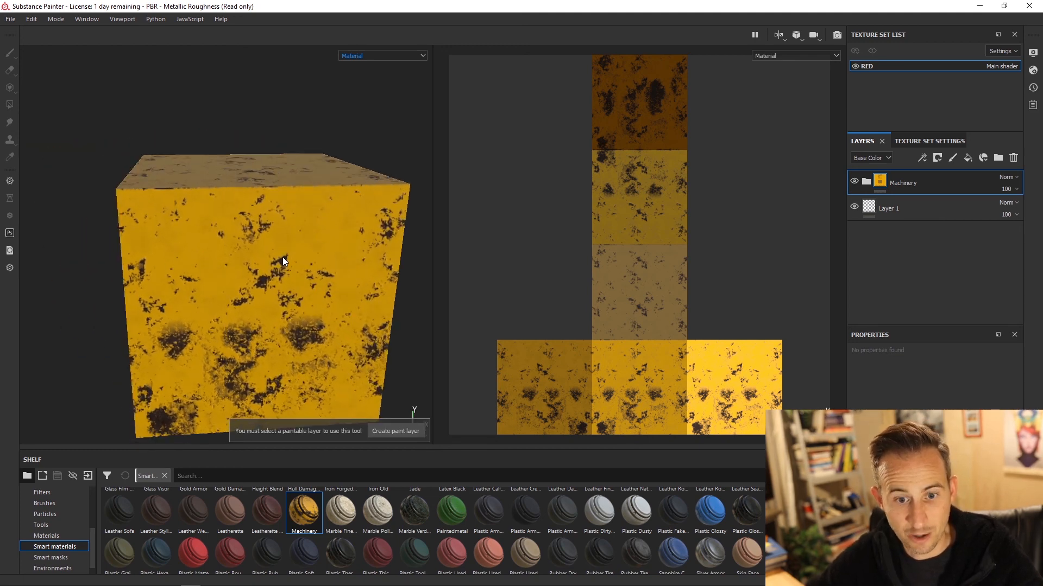
left_click_drag(282, 257, 280, 214, "alt")
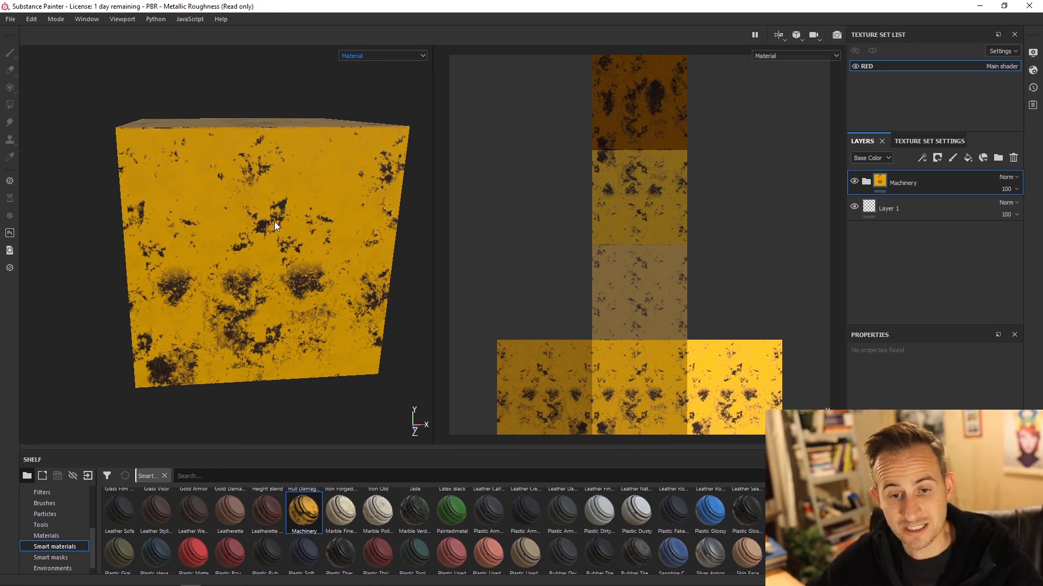
left_click_drag(274, 223, 334, 206, "alt")
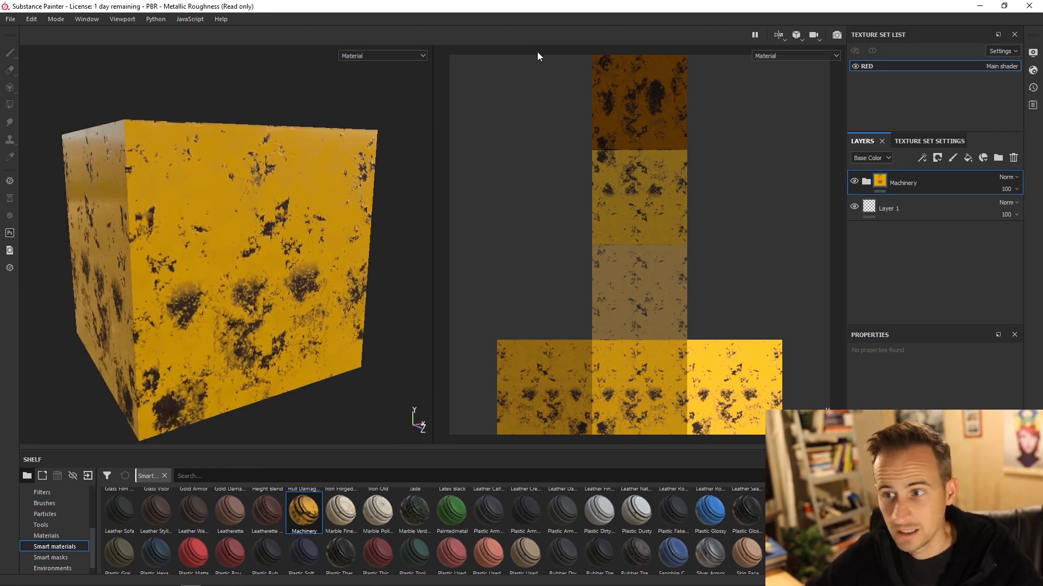
left_click(836, 35)
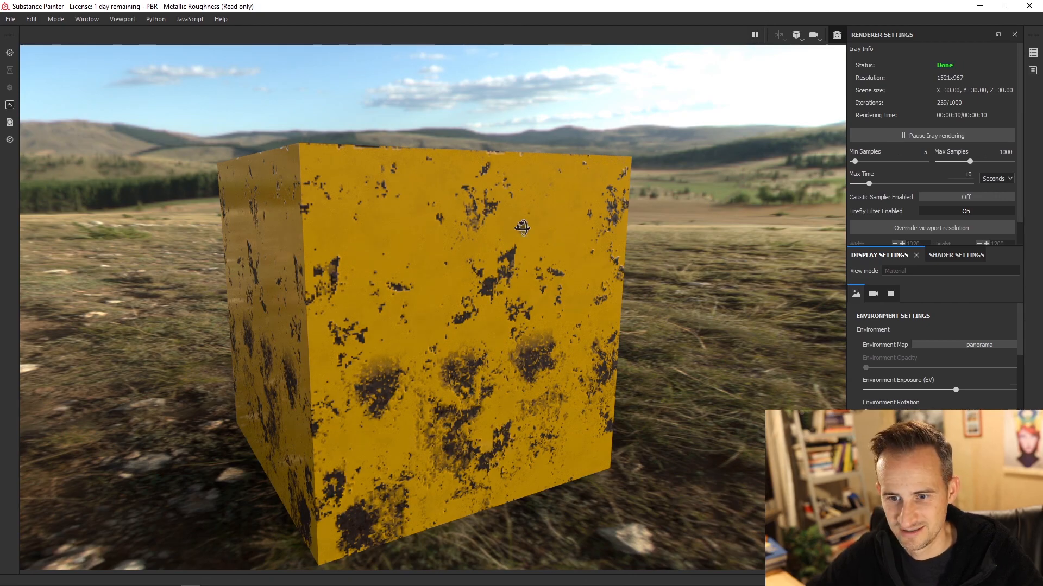
left_click_drag(521, 221, 373, 232, "alt")
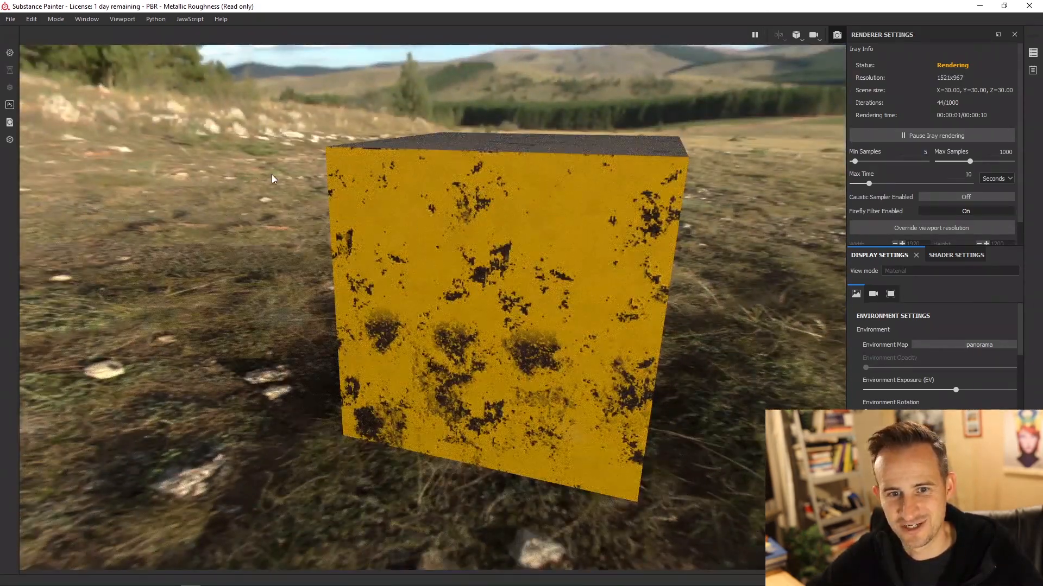
right_click_drag(261, 183, 619, 194, "shift")
left_click_drag(619, 194, 620, 227, "alt")
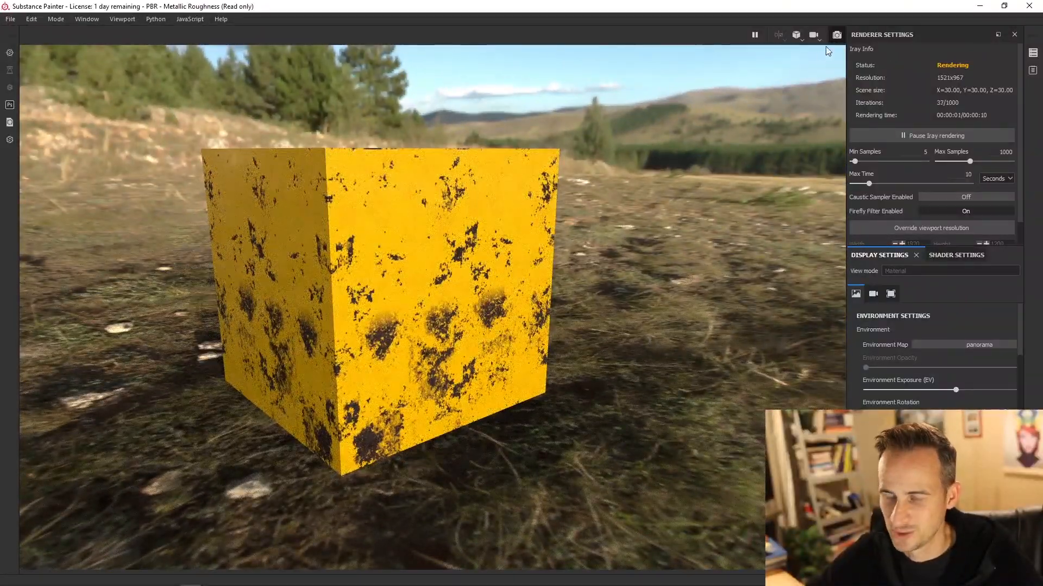
left_click(836, 35)
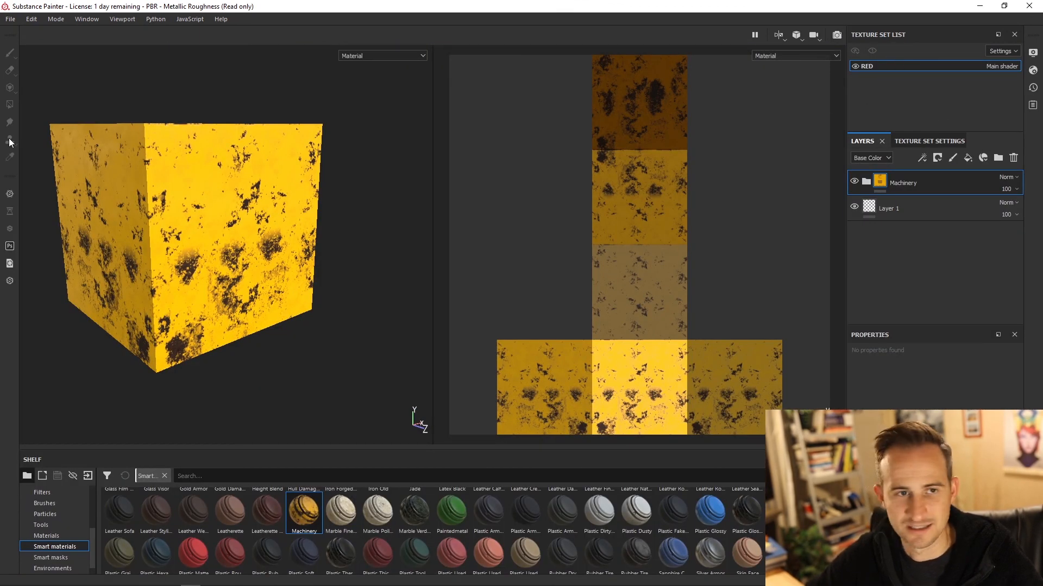
Open the texture export settings and check the available output size options, keeping the size based on each texture set
left_click(9, 20)
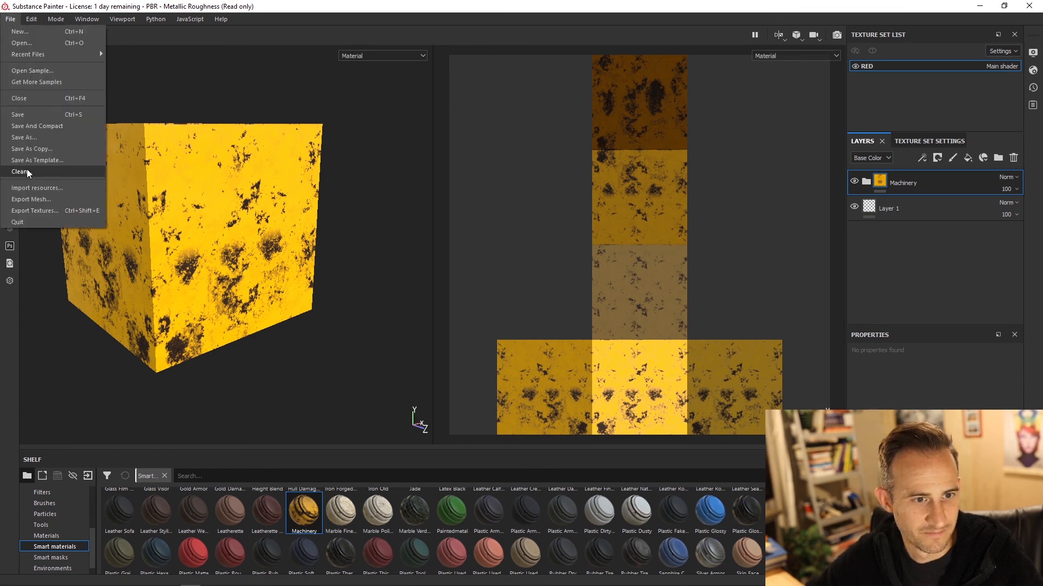
left_click(41, 210)
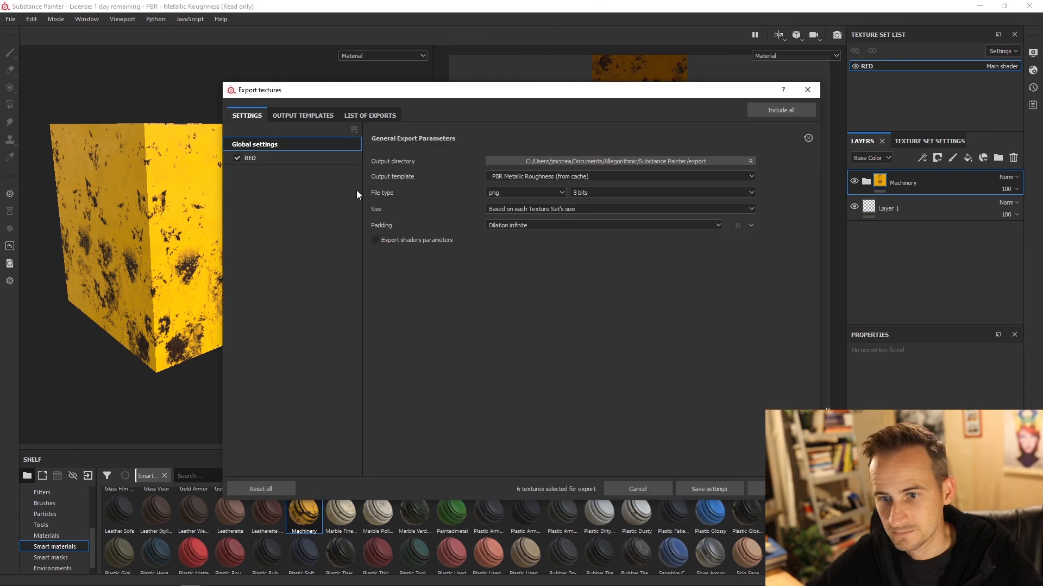
left_click(517, 209)
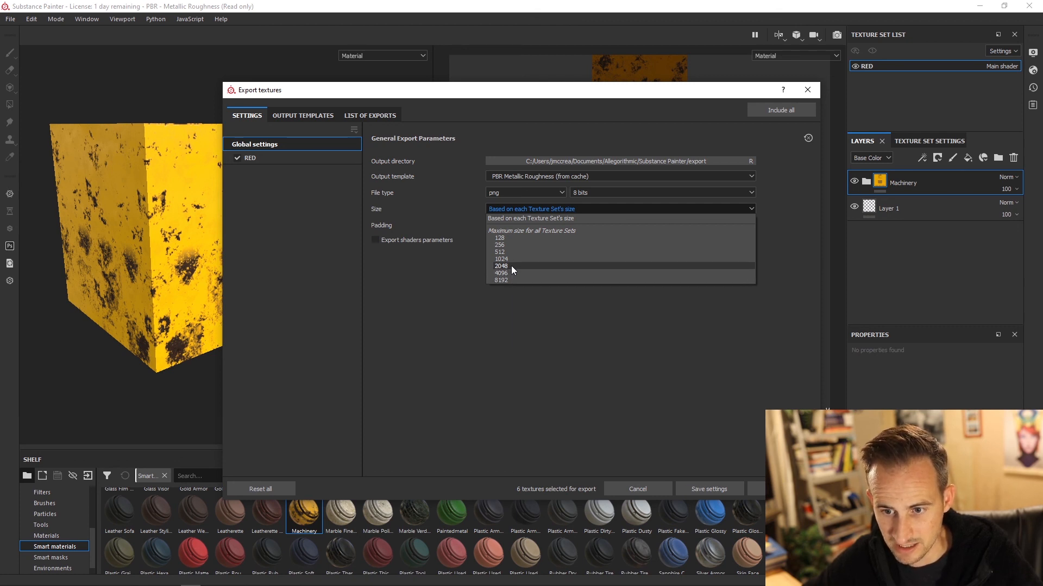
left_click(495, 208)
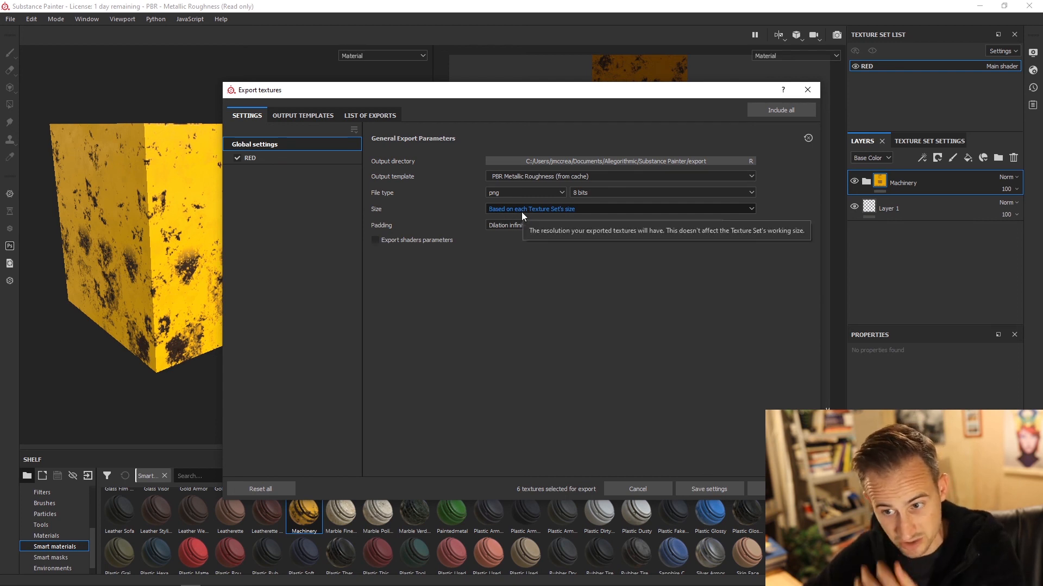
Look through the available output templates for the texture export, including the renderer, game engine and PBR presets
left_click(550, 177)
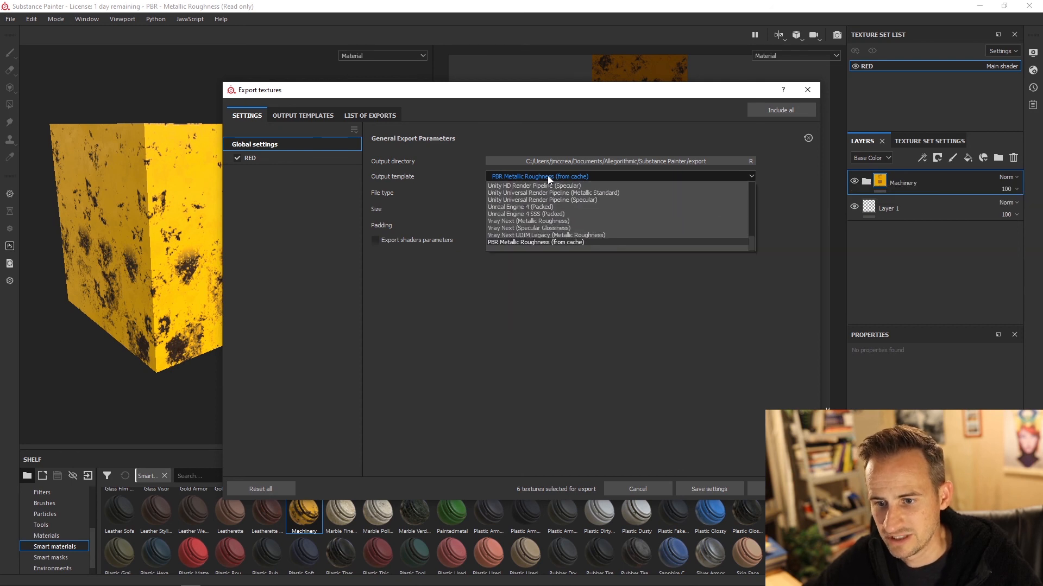
scroll(547, 244, "up", 5)
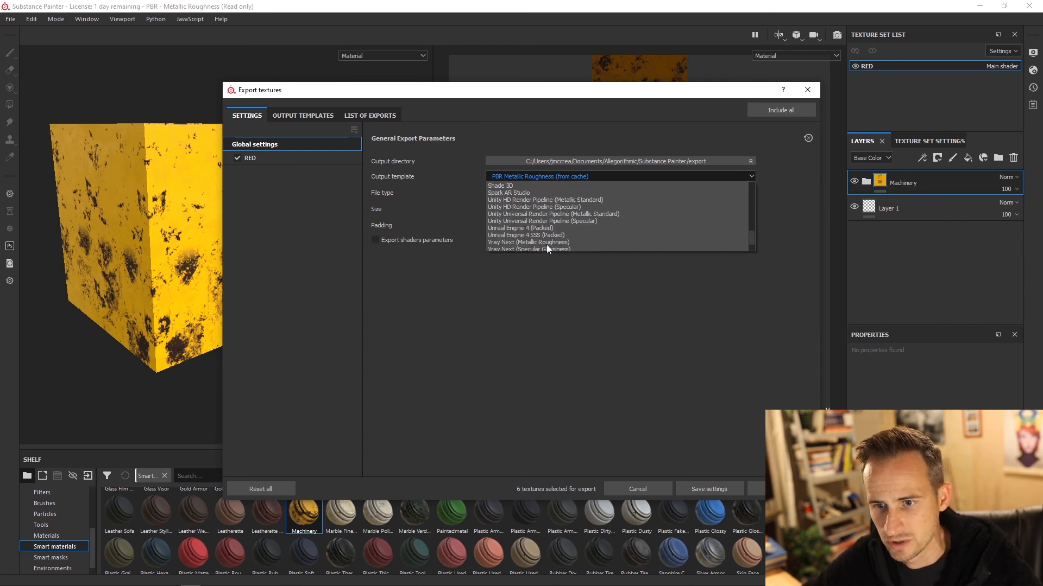
scroll(546, 245, "up", 2)
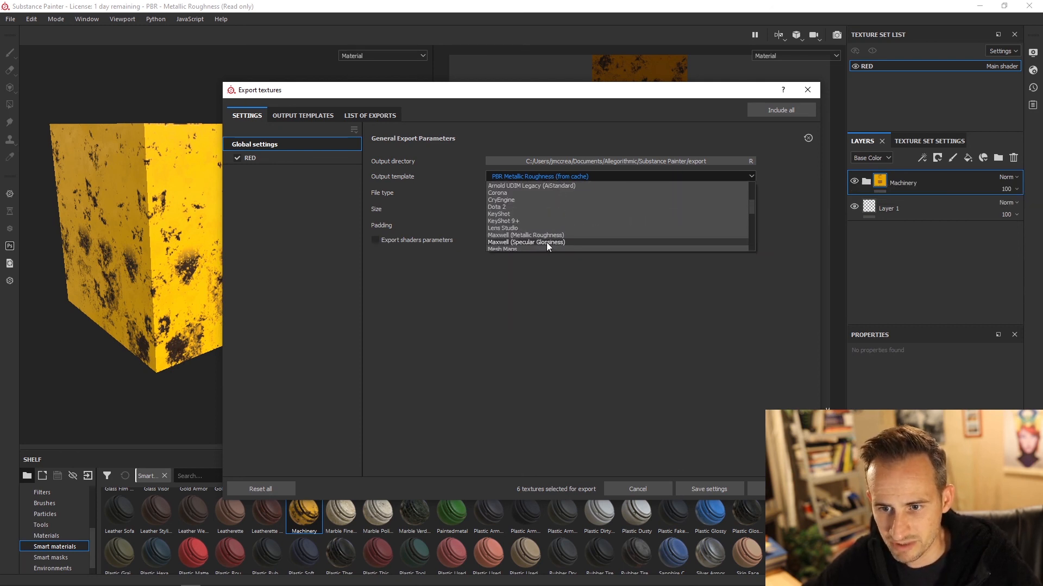
scroll(548, 241, "down", 2)
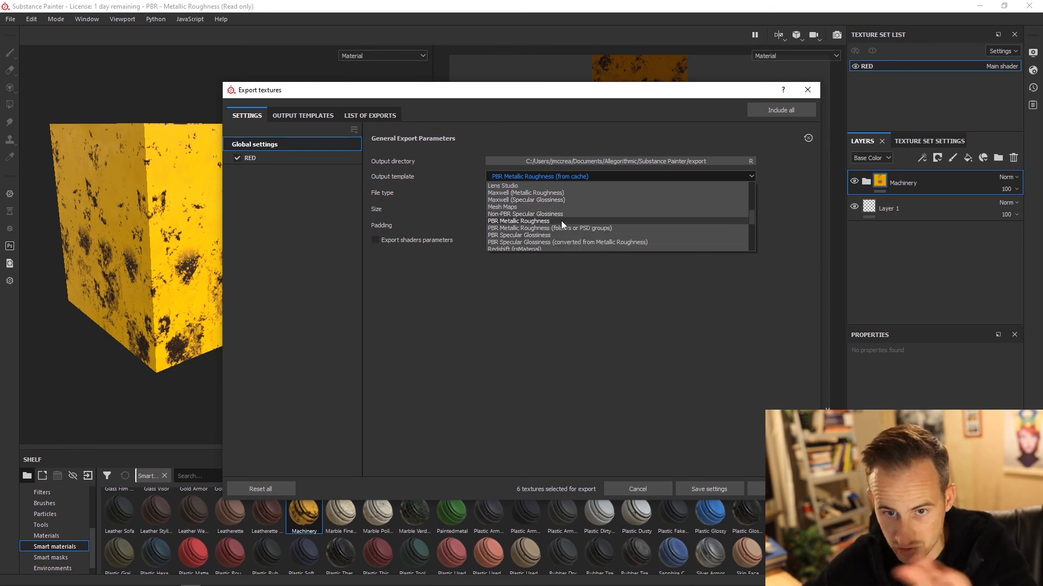
scroll(556, 238, "down", 3)
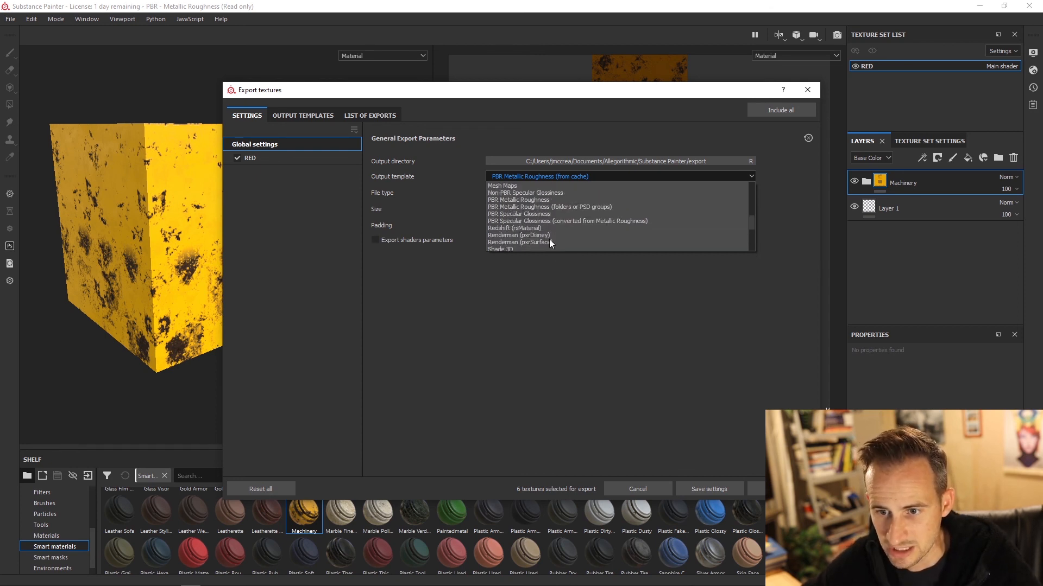
scroll(550, 243, "down", 5)
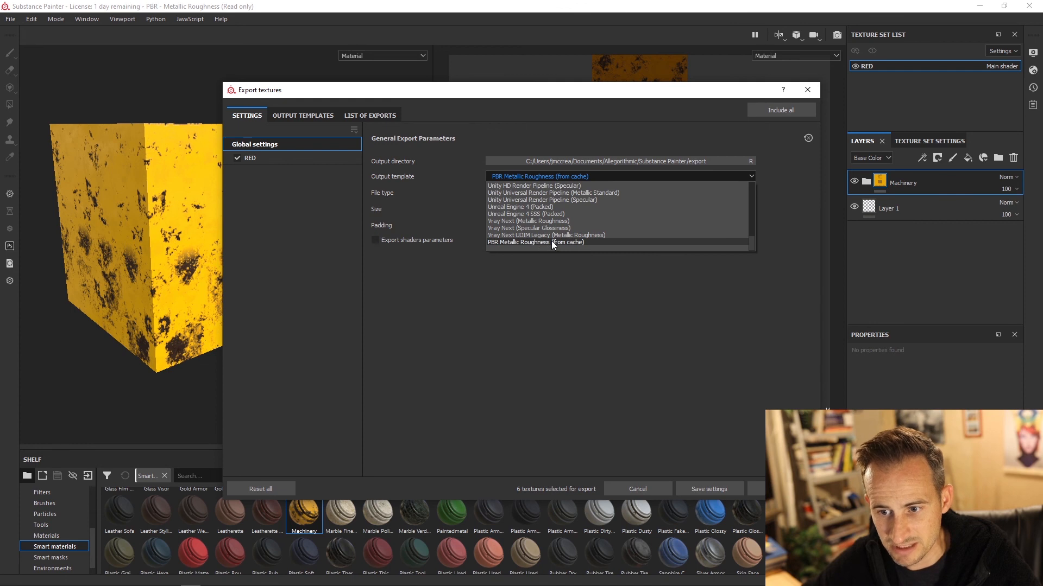
scroll(551, 242, "up", 4)
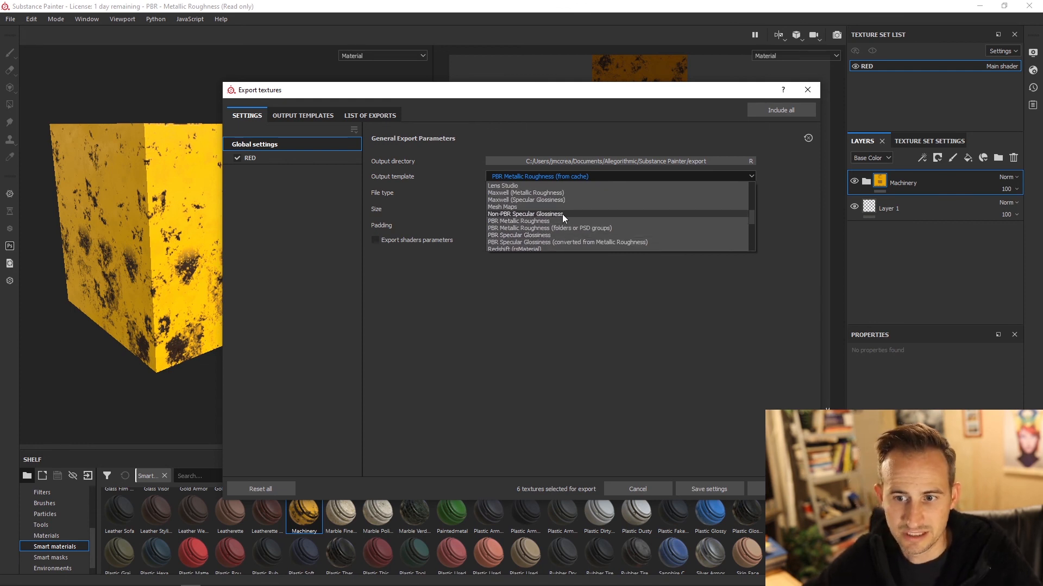
key("Escape")
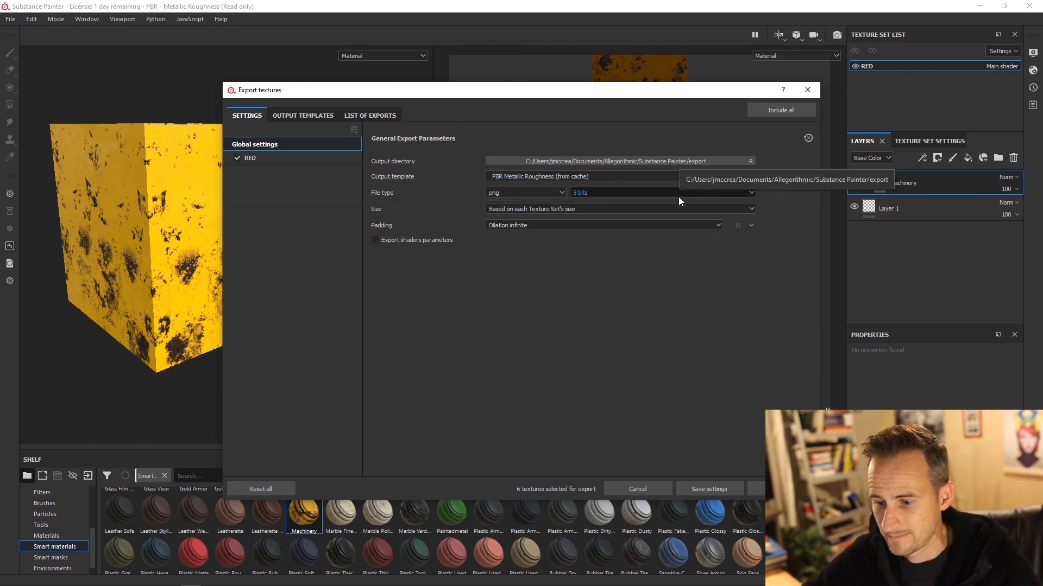
Browse for a new export directory in Documents, going to the sourceimages folder of the maya project Modeling&Texturing_I
left_click(588, 161)
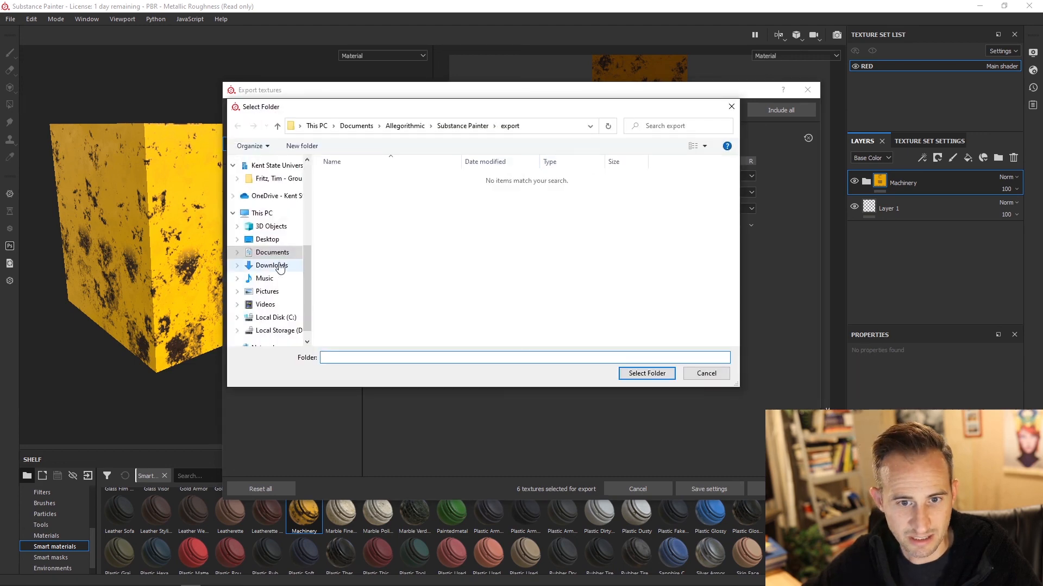
scroll(283, 264, "up", 2)
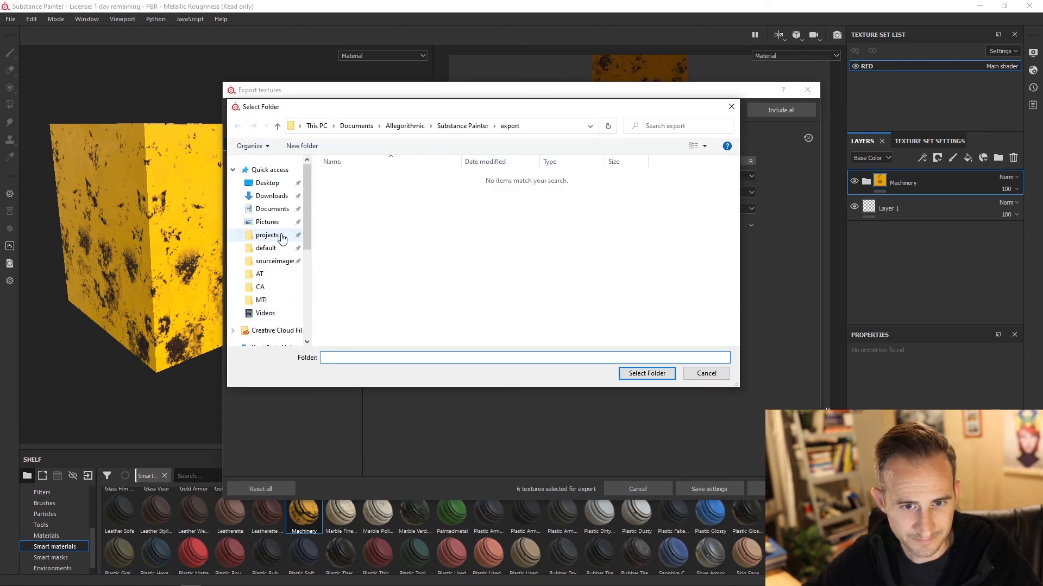
left_click(271, 209)
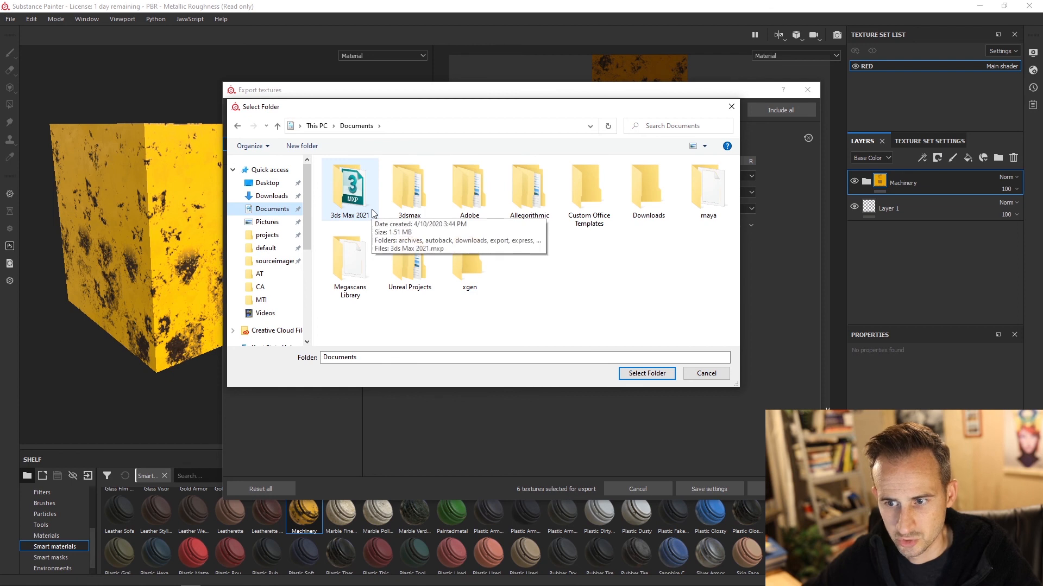
key("m")
key("Return")
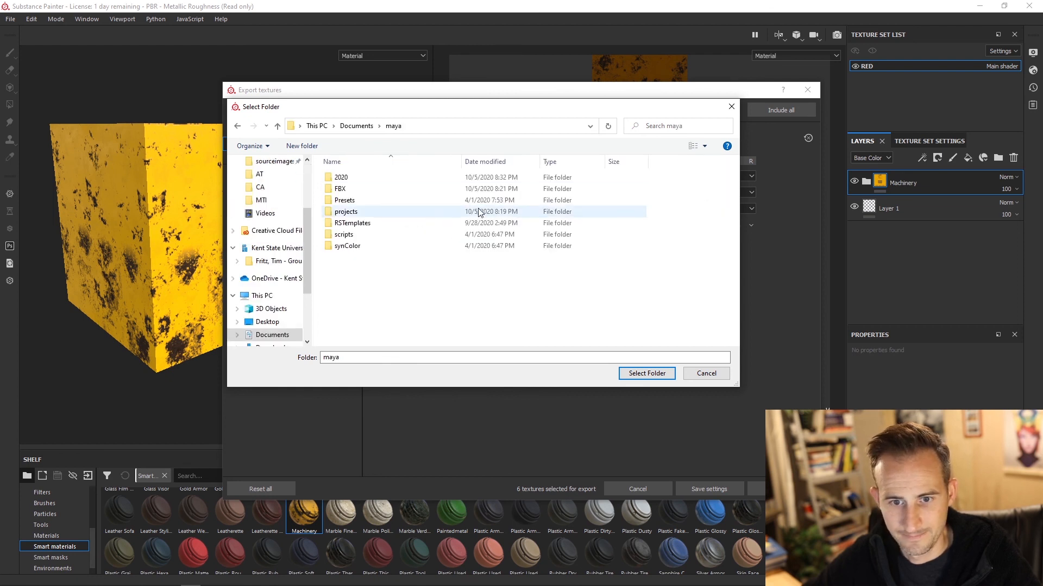
double_click(366, 211)
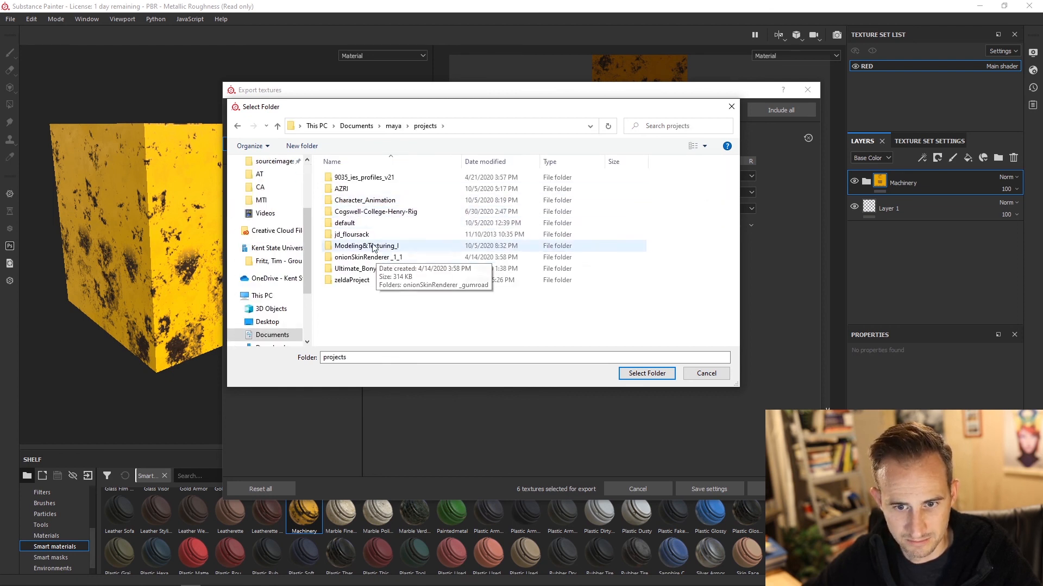
double_click(374, 244)
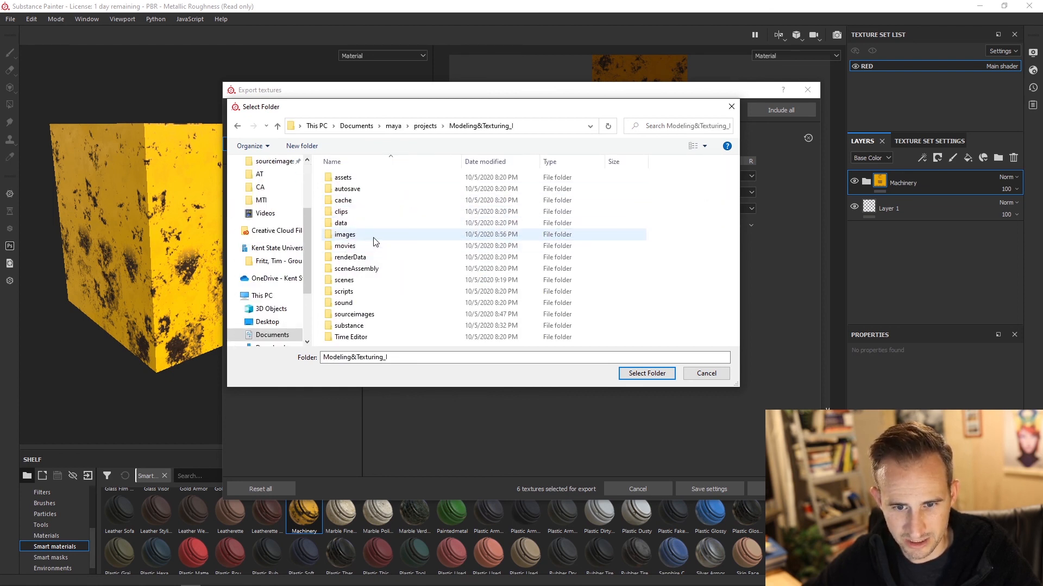
double_click(362, 315)
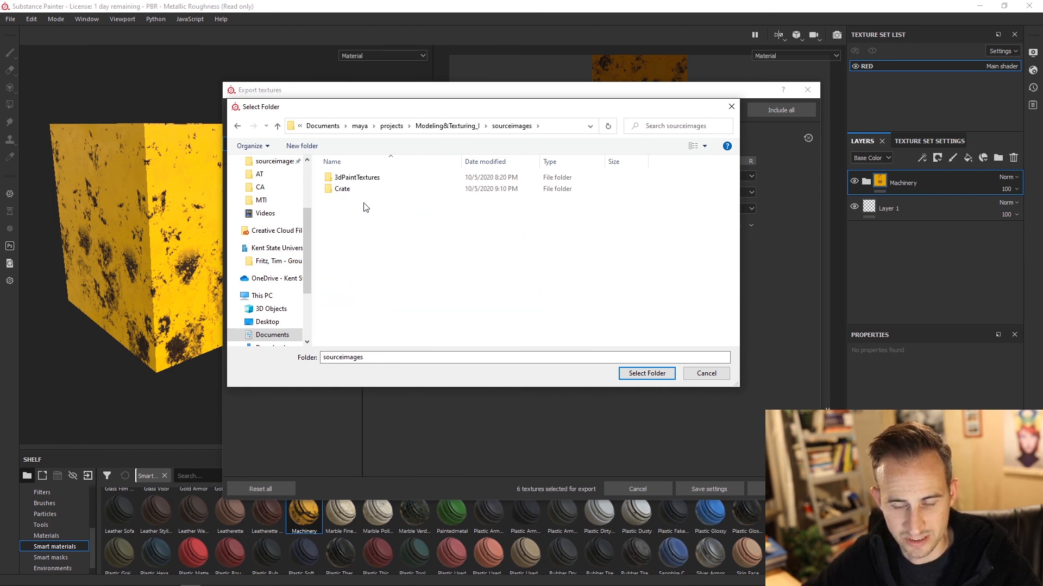
Create a folder named Crate_01 inside sourceimages and choose it as the export output directory
right_click(350, 272)
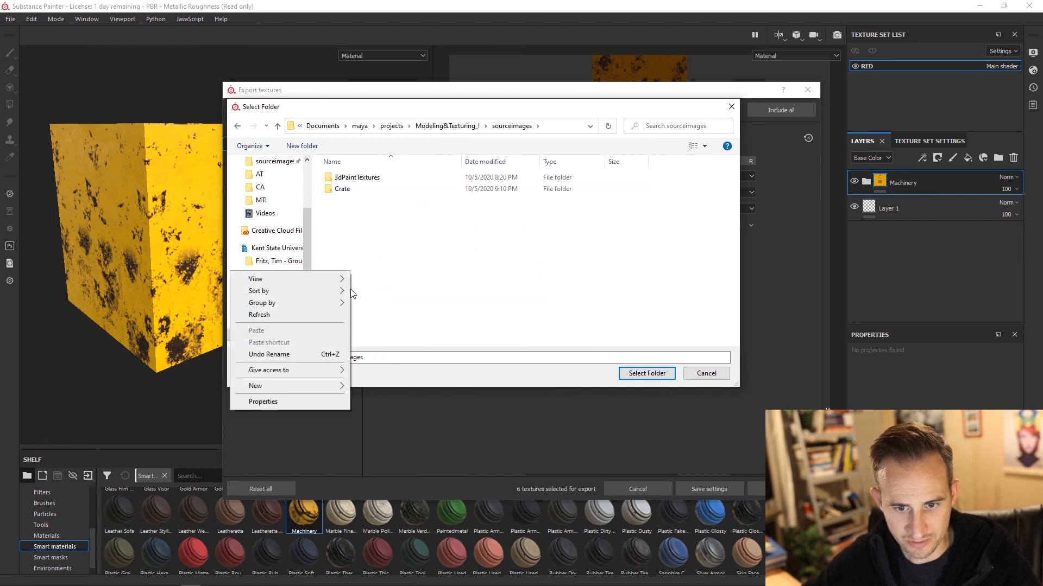
mouse_move(305, 386)
left_click(382, 384)
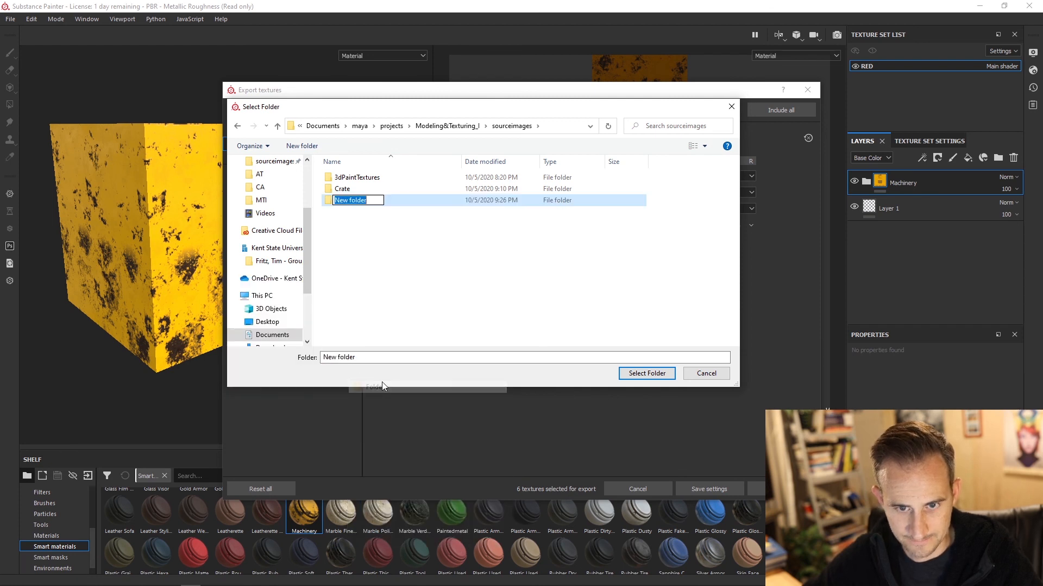
type("Crat")
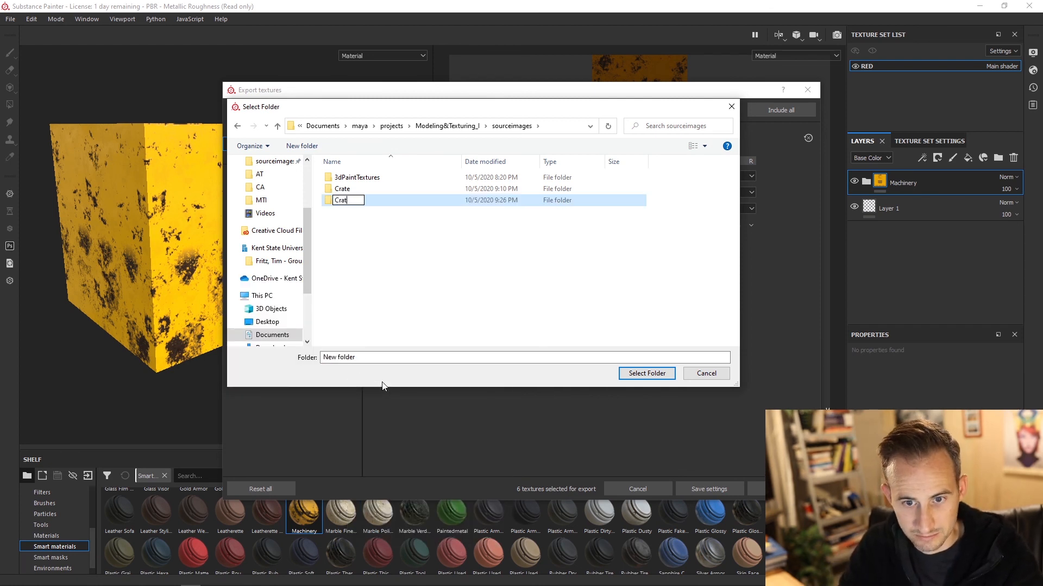
type("e_01")
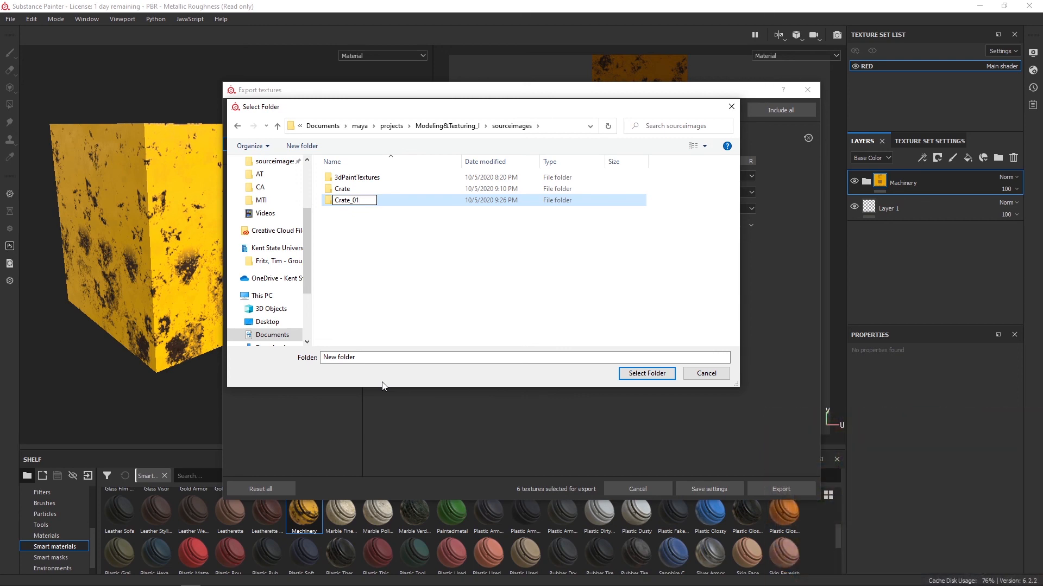
key("Return")
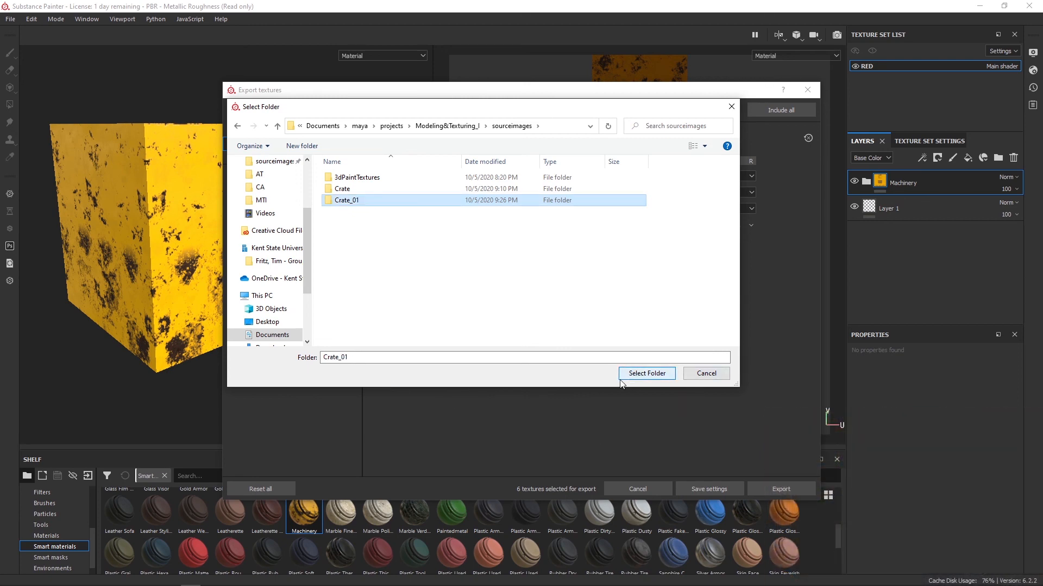
left_click(634, 374)
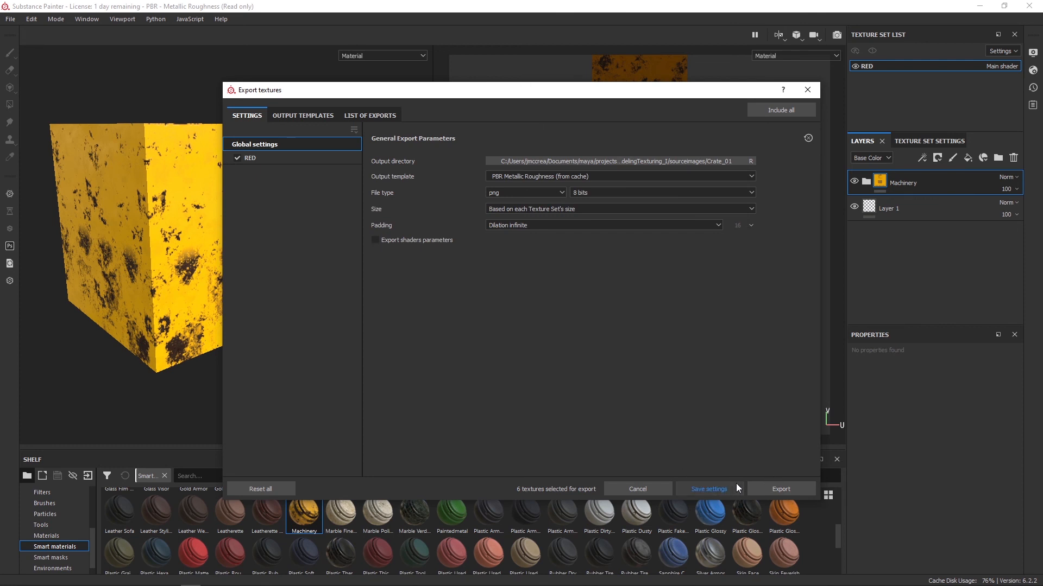
Export the RED texture set and open Crate_01_RED_BaseColor.png from the output directory to view it
left_click(781, 490)
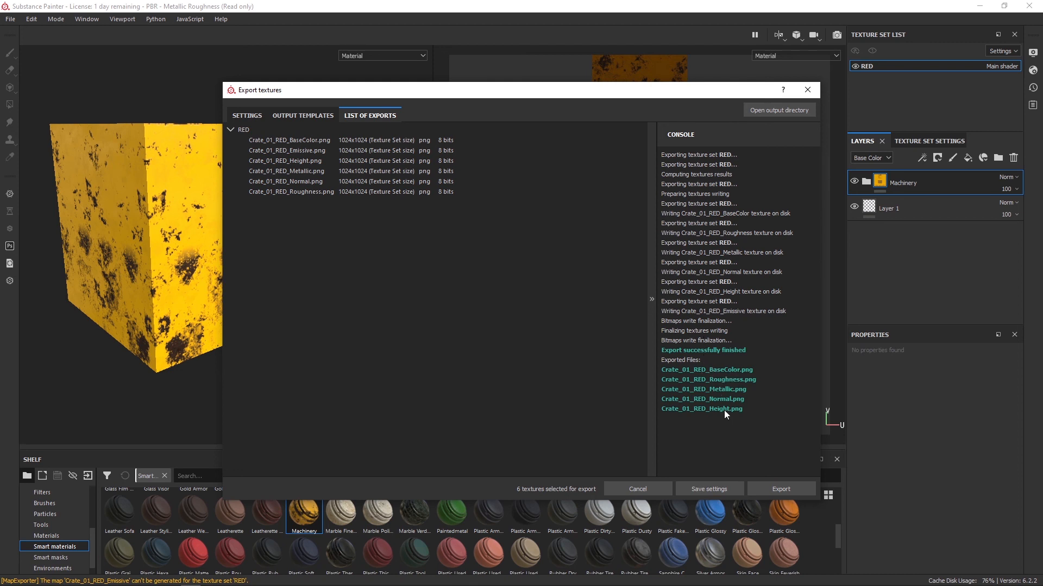
left_click(778, 111)
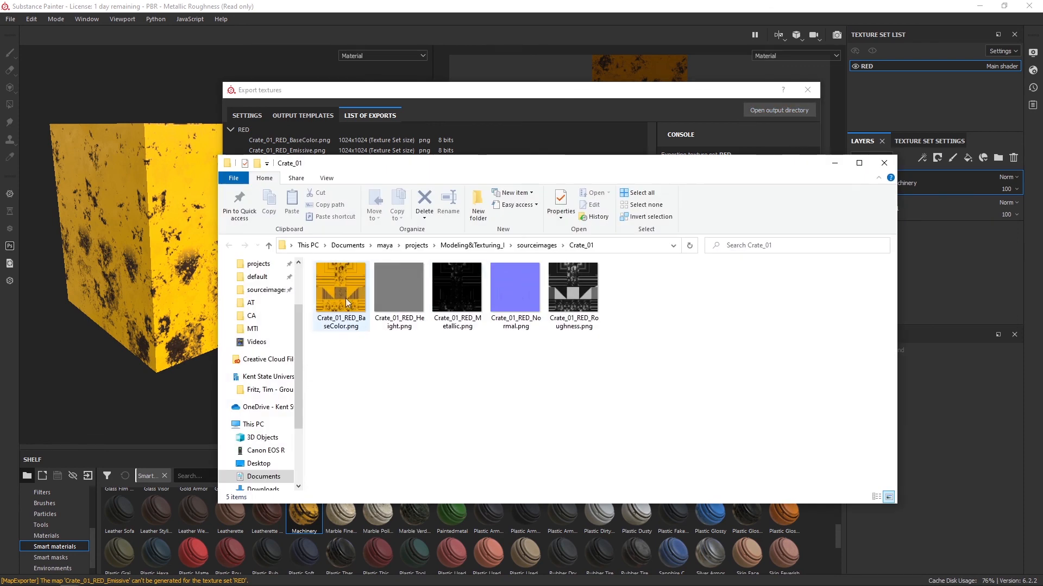
double_click(347, 291)
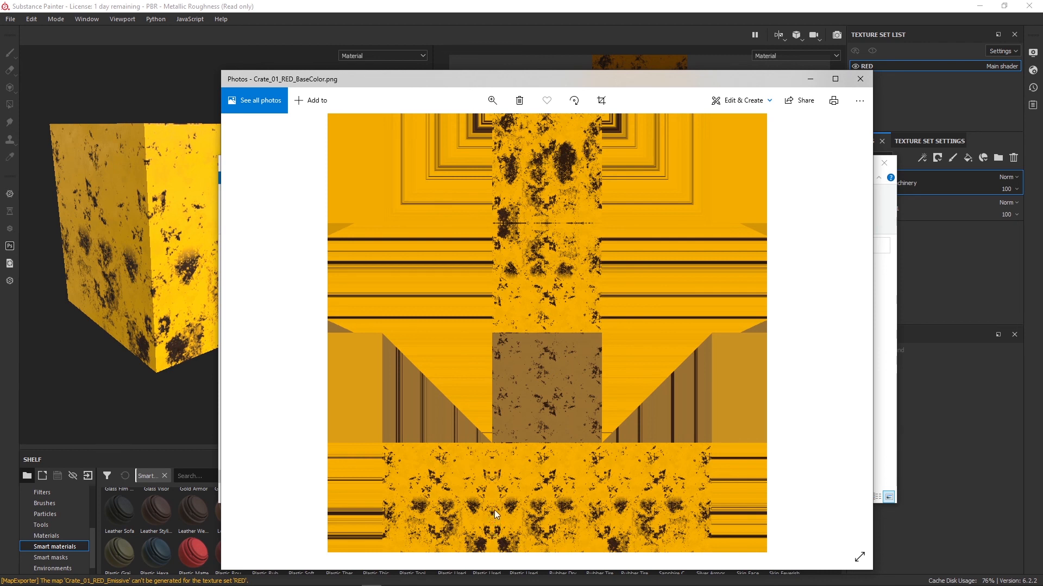
Look through the exported Height, Metallic, Normal and Roughness maps of Crate_01_RED, comparing them with the BaseColor map
key("Right")
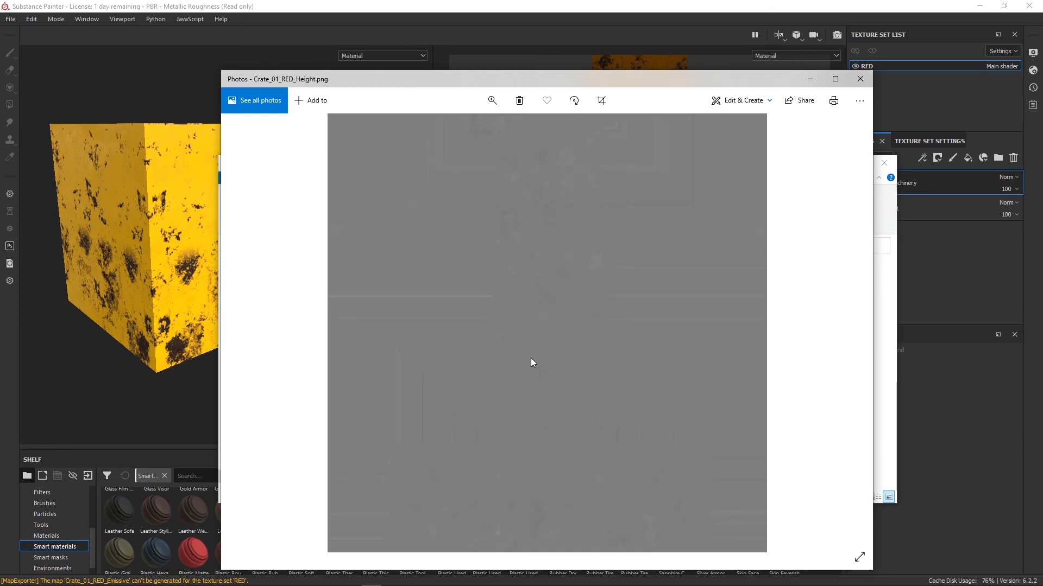
key("Right")
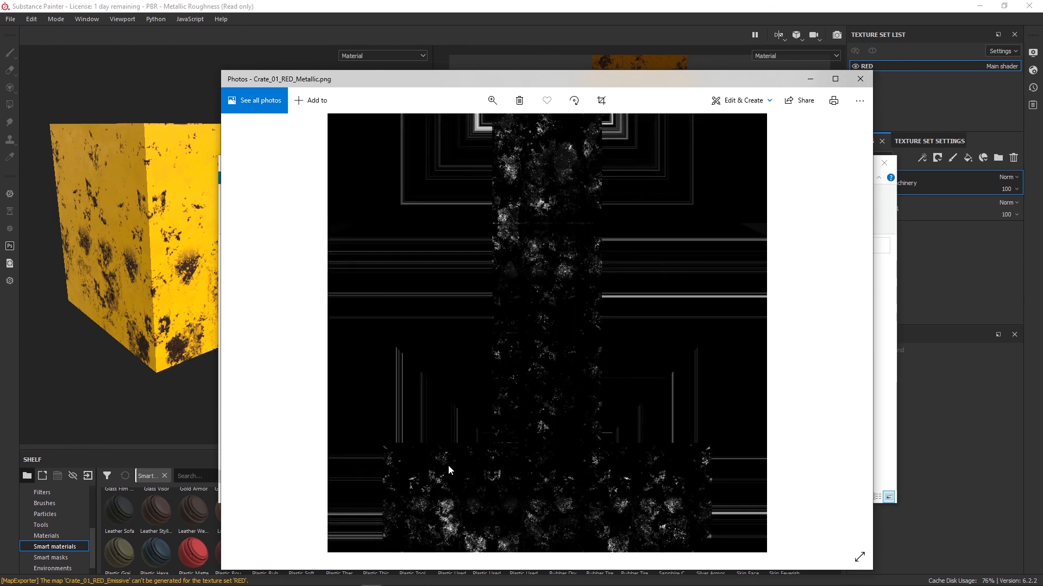
key("Right")
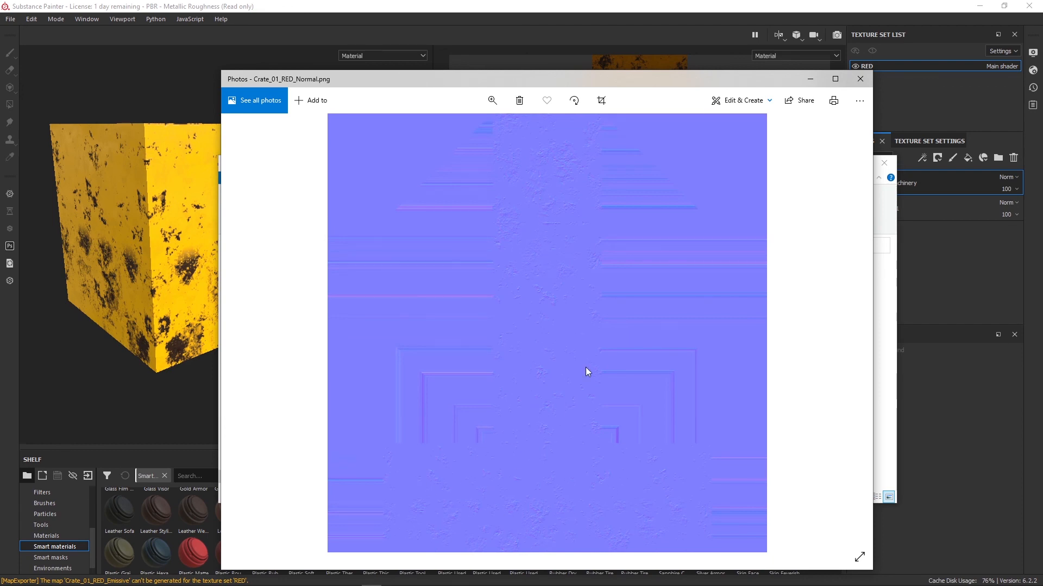
key("Right")
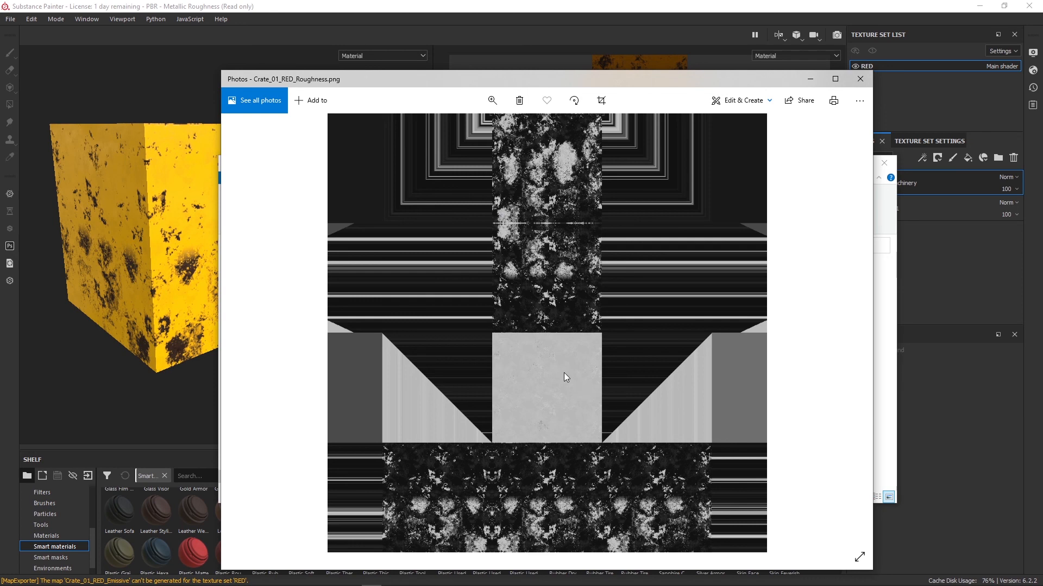
key("Right")
key("Right")
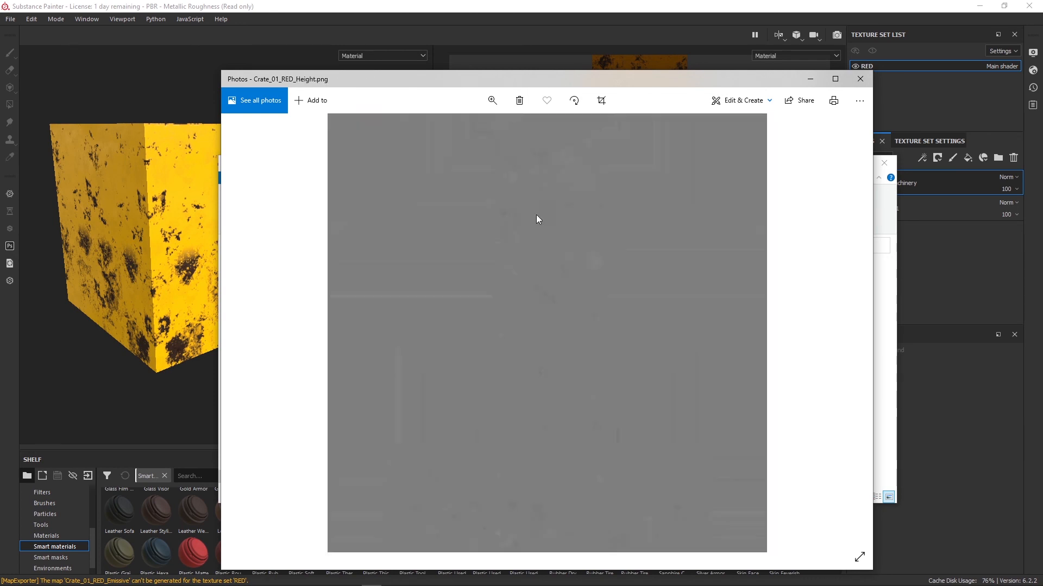
key("Left")
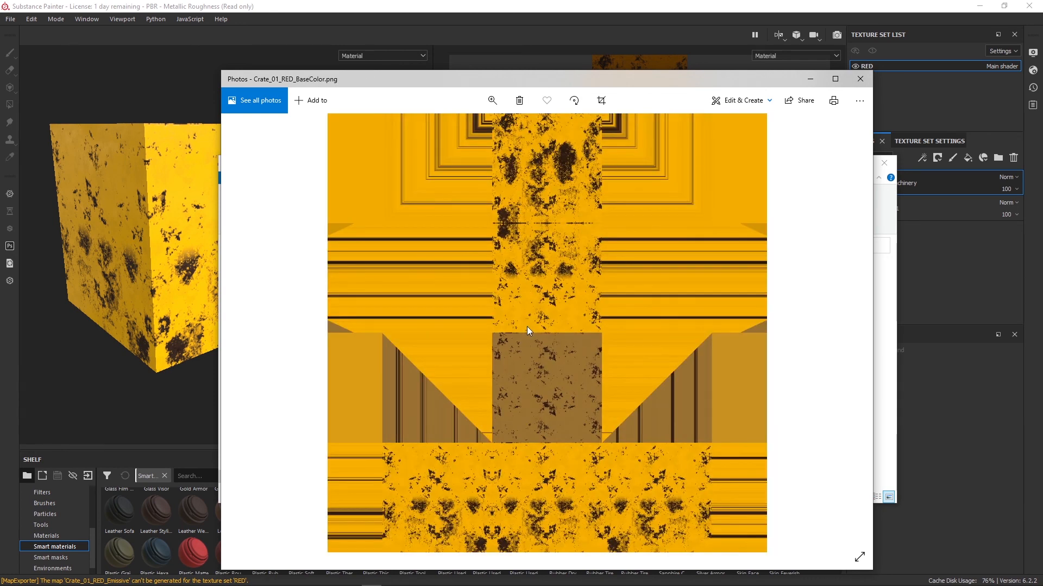
key("Right")
key("Right")
key("Right")
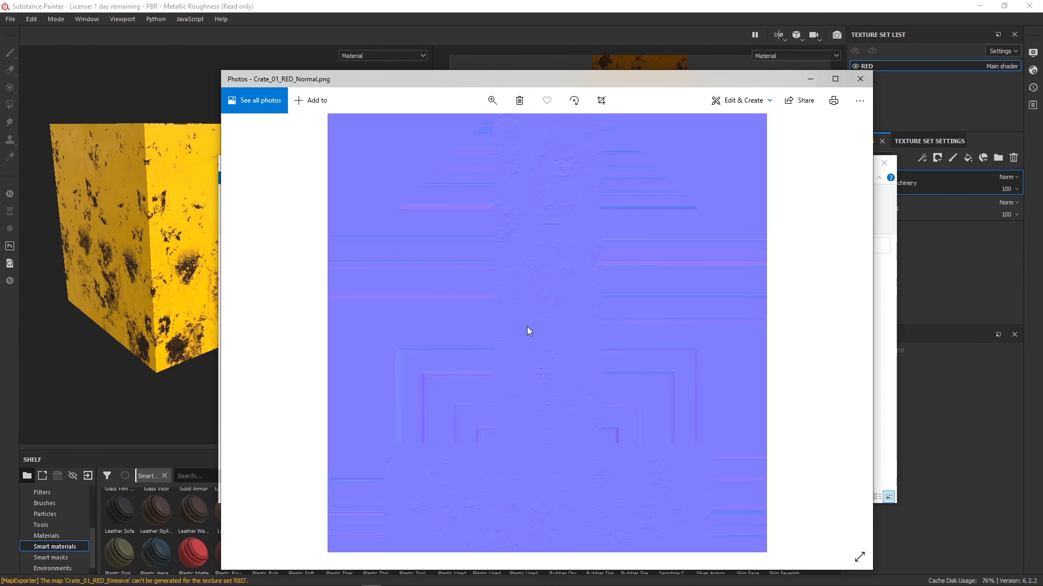
key("Right")
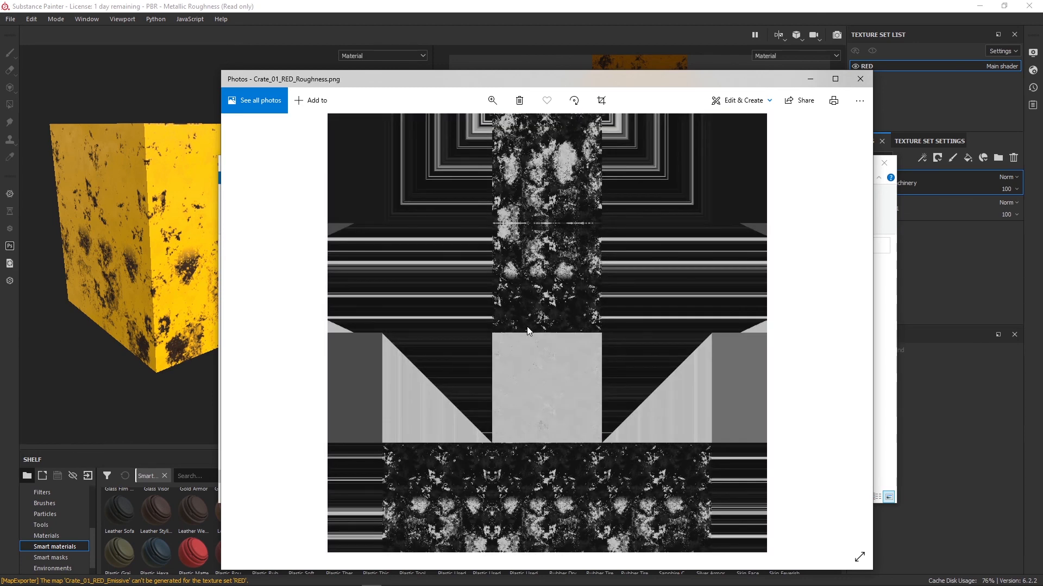
left_click(860, 79)
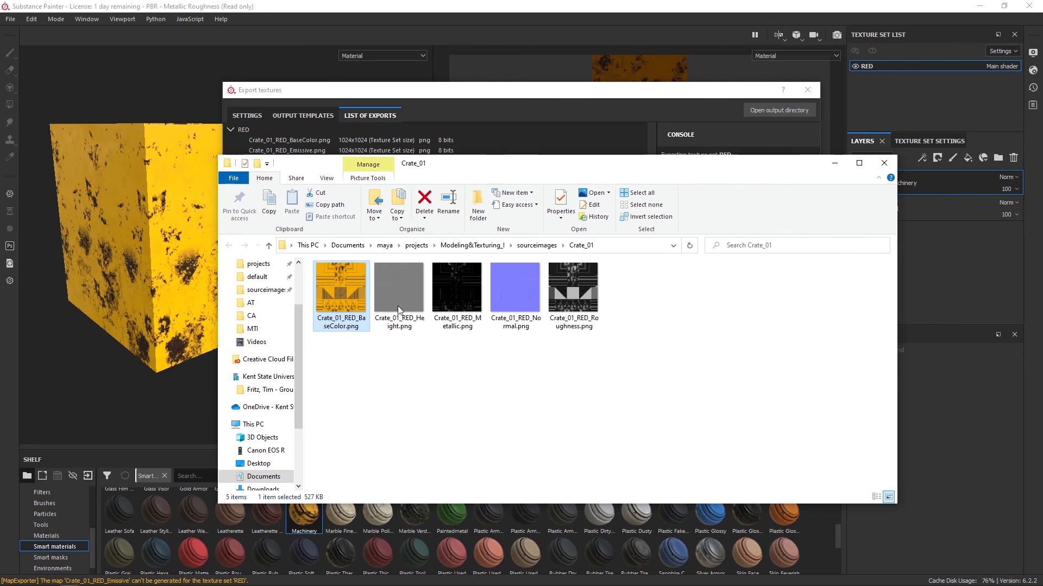
Close the finished texture export dialog and switch to the Maya scene containing the red cube
left_click(616, 91)
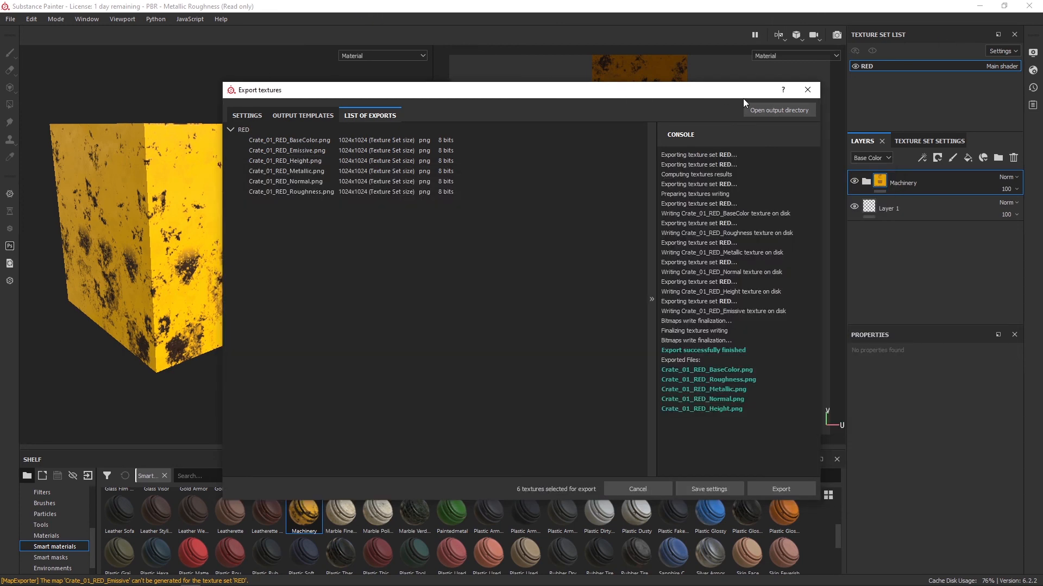
left_click(807, 90)
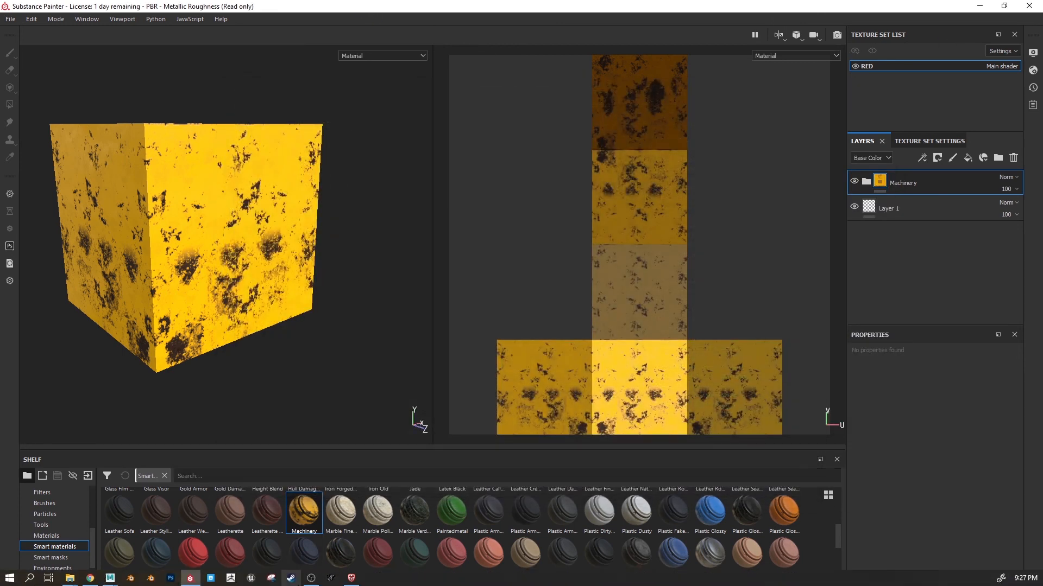
mouse_move(110, 579)
left_click(187, 535)
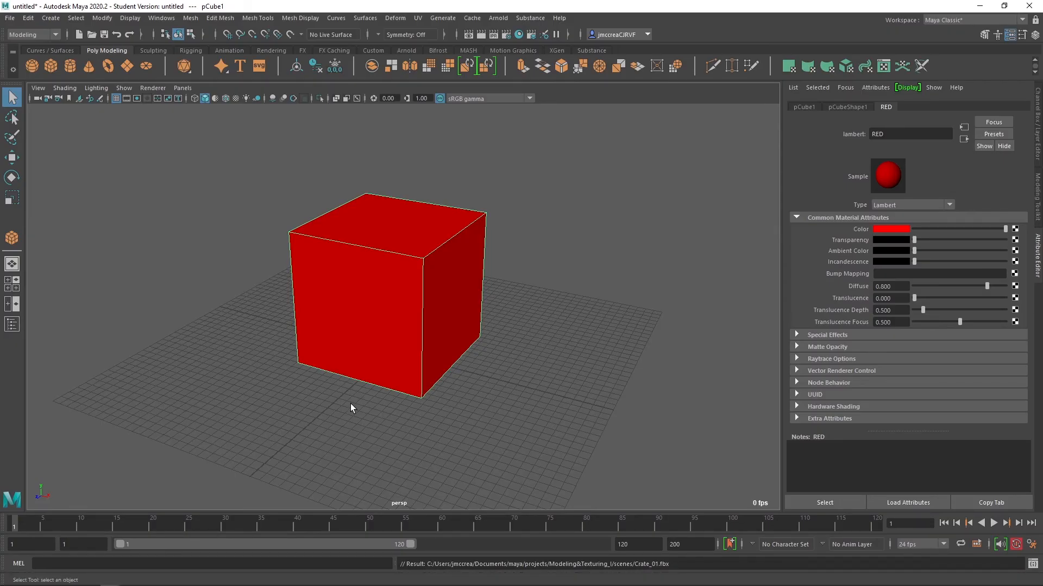
Assign a new Arnold aiStandardSurface material to the cube
right_click(358, 258)
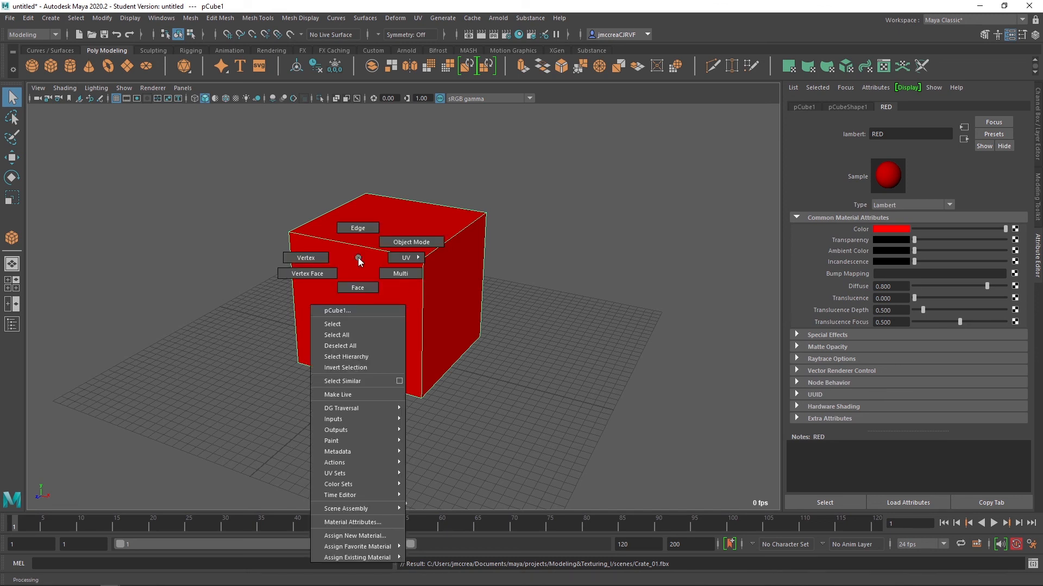
left_click(354, 536)
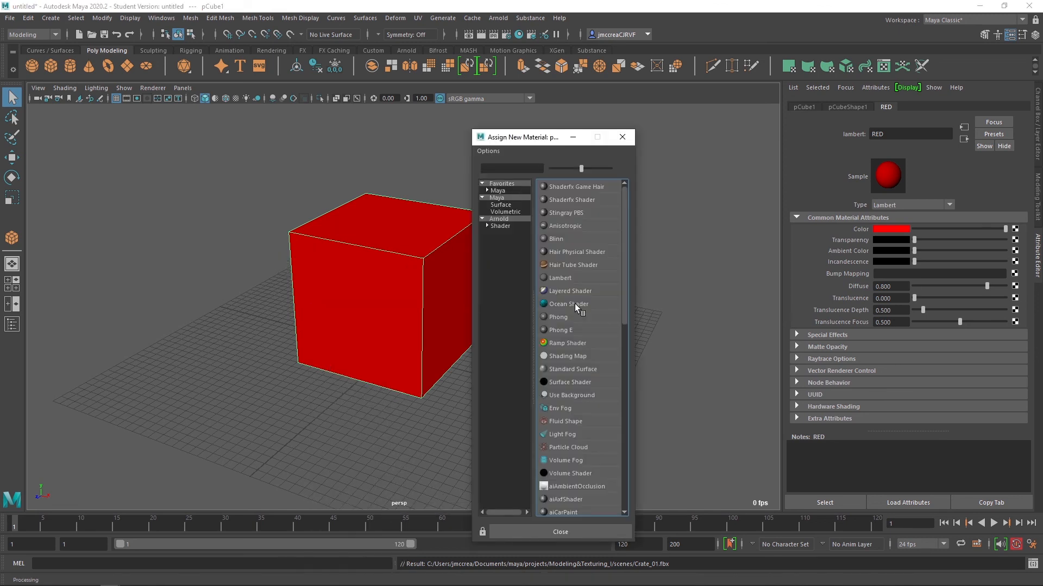
left_click(500, 226)
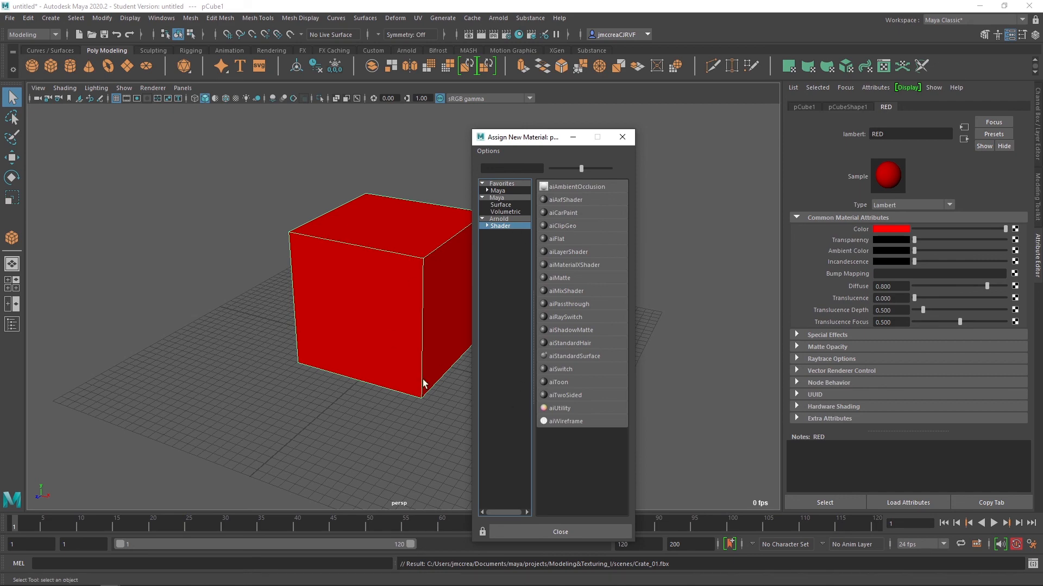
left_click(580, 356)
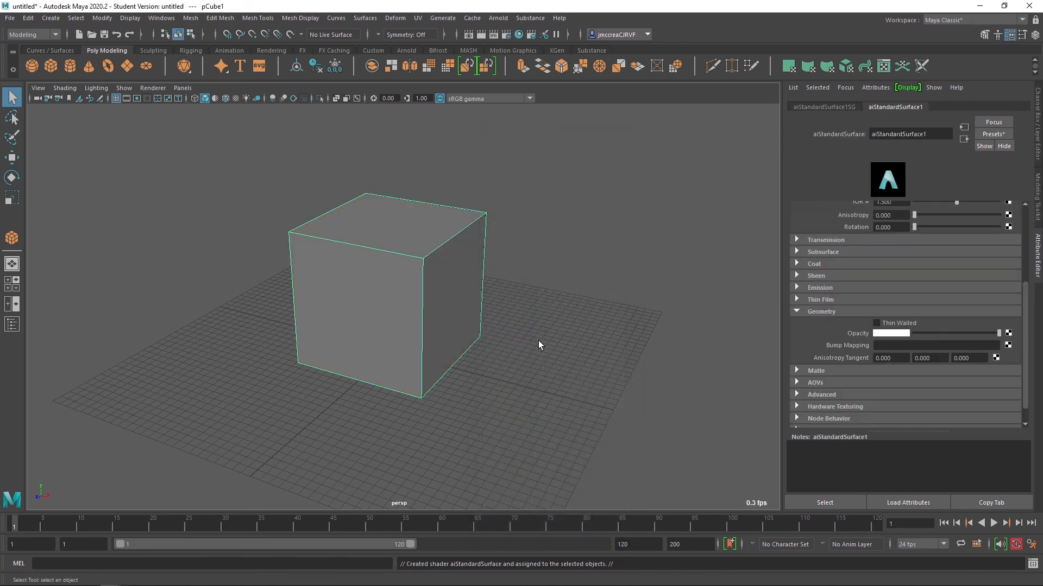
Connect a File texture node to the Base Color of the cube's aiStandardSurface material
left_click_drag(538, 341, 379, 300, "alt")
scroll(445, 293, "up", 2)
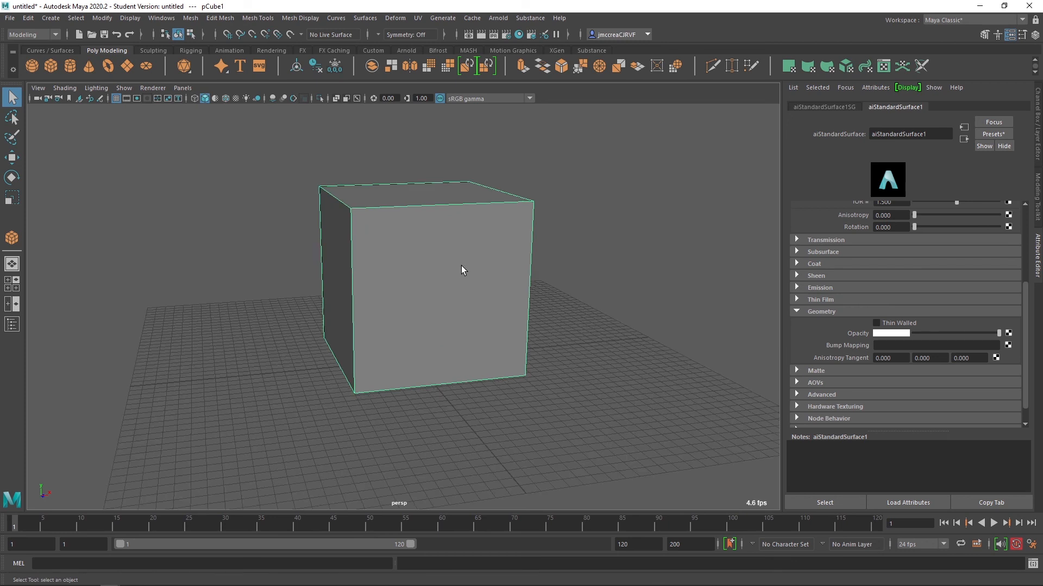
middle_click_drag(461, 265, 425, 275, "alt")
scroll(923, 293, "up", 4)
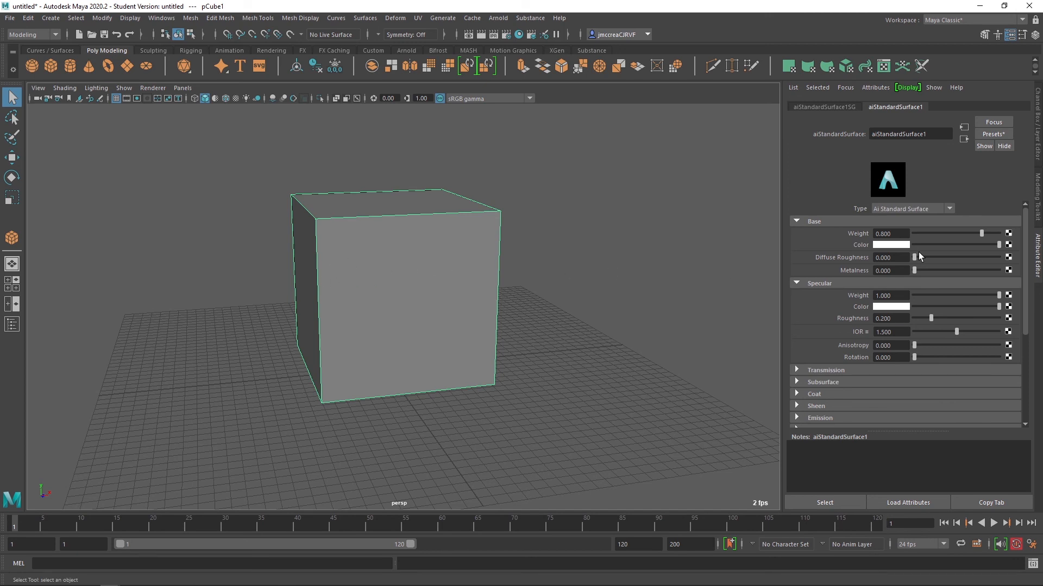
left_click(1009, 245)
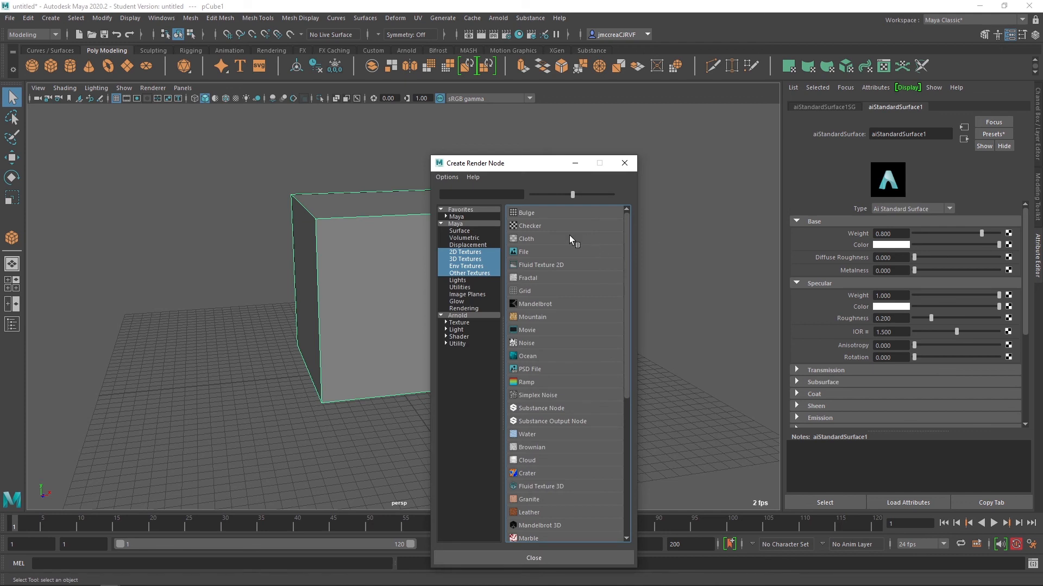
left_click(528, 252)
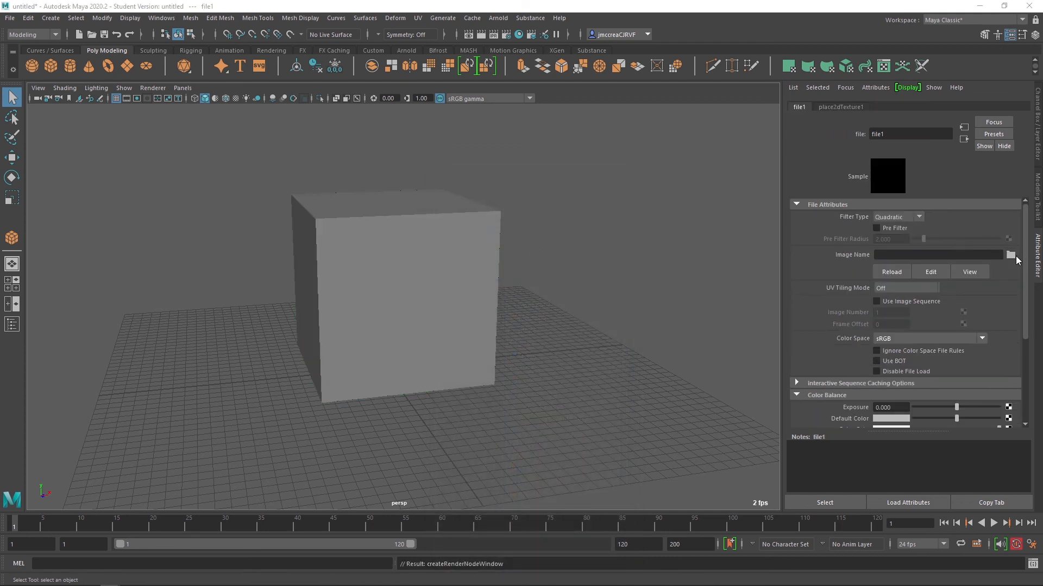
Load Crate_01_RED_BaseColor.png from the project's sourceimages\Crate_01 folder as the base color file's image
left_click(1011, 254)
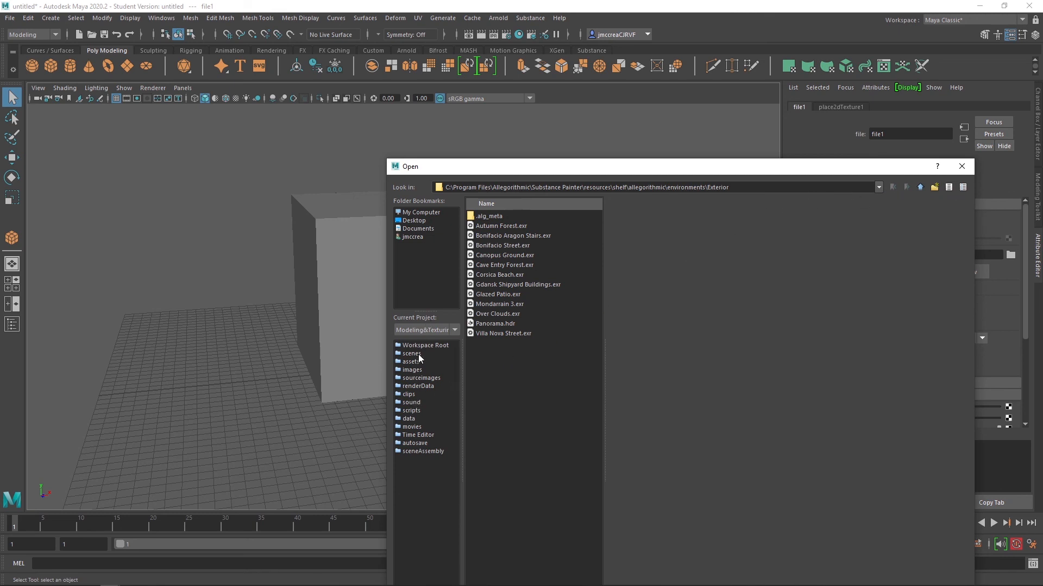
left_click(418, 370)
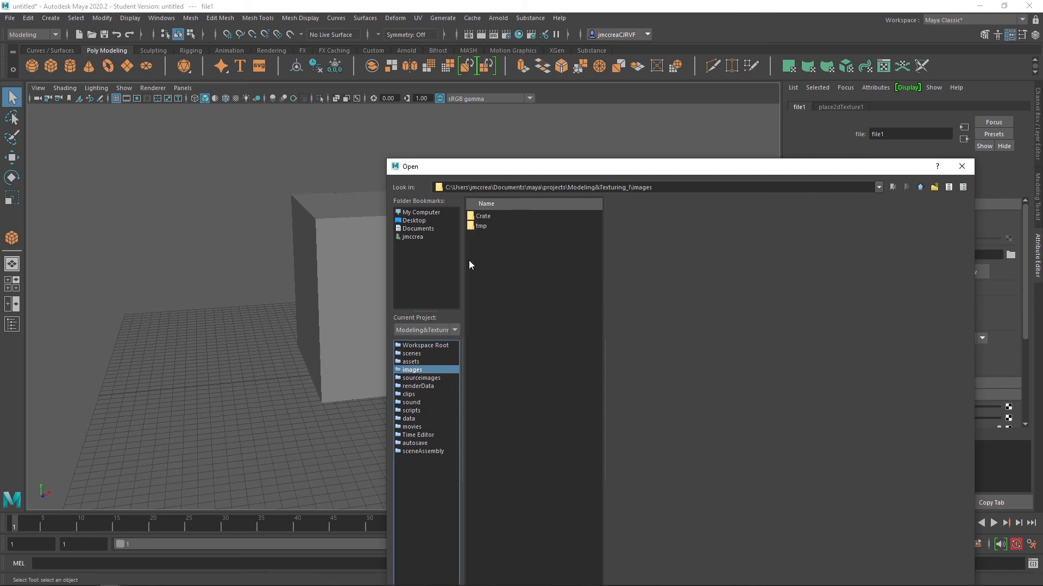
left_click(418, 379)
double_click(483, 236)
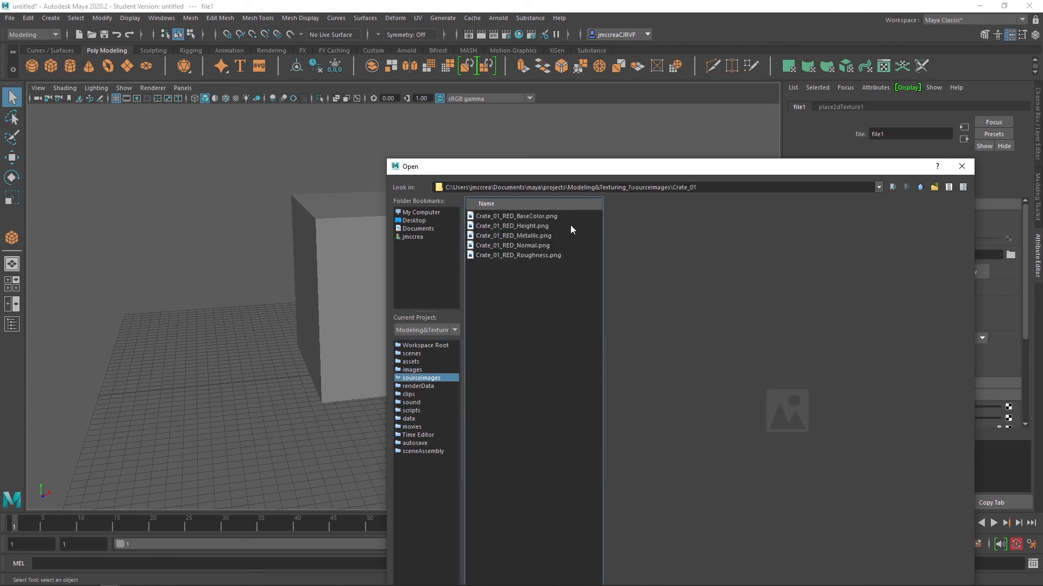
left_click(535, 216)
left_click_drag(771, 168, 436, 82)
left_click(604, 552)
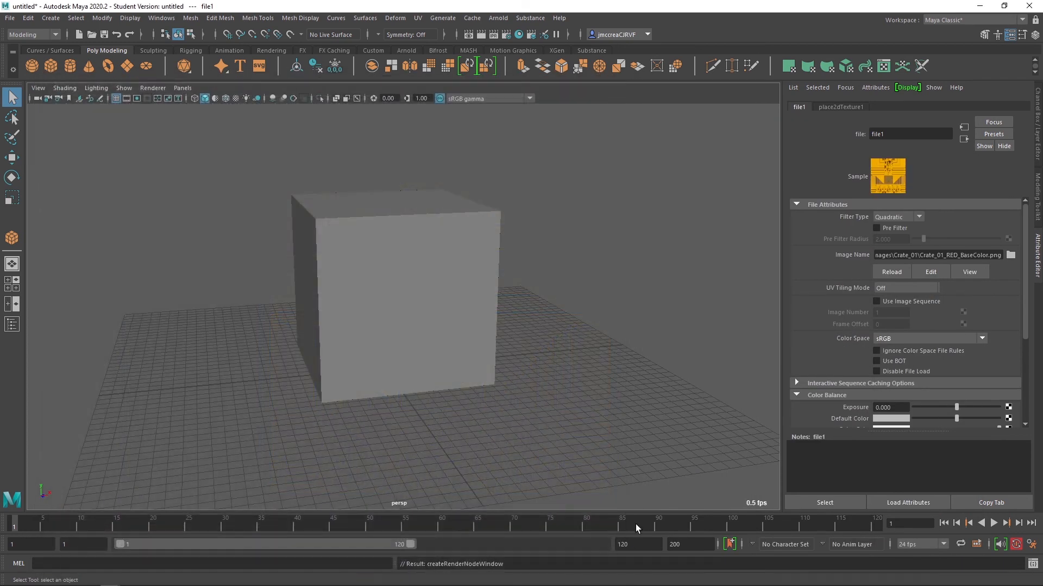
Turn on textured display in the perspective viewport and view the base color map on the cube
scroll(917, 334, "down", 4)
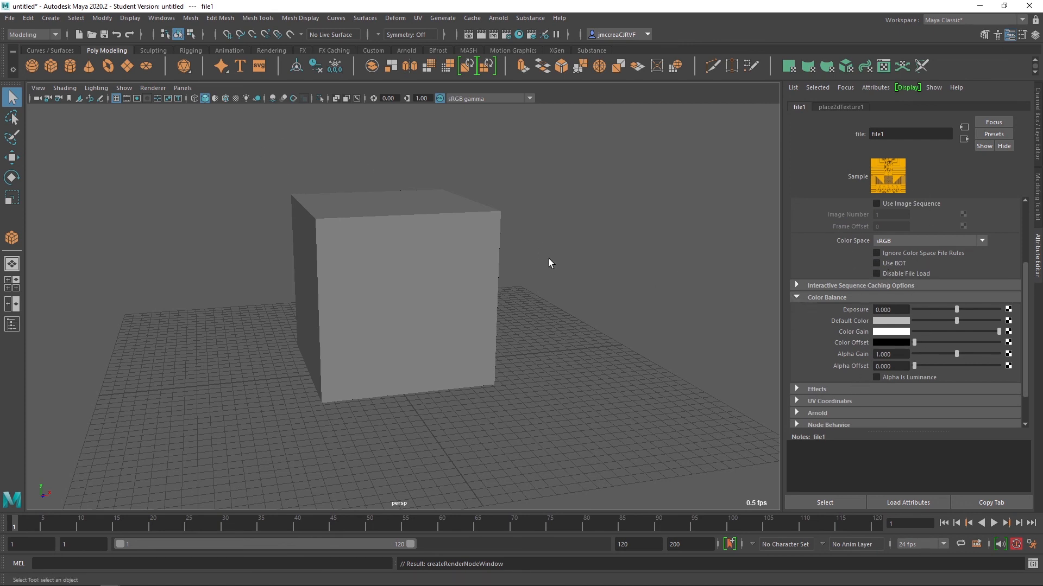
left_click(236, 99)
mouse_move(345, 272)
left_mouse_down("alt")
mouse_move(477, 252)
mouse_move(377, 273)
left_mouse_up("alt")
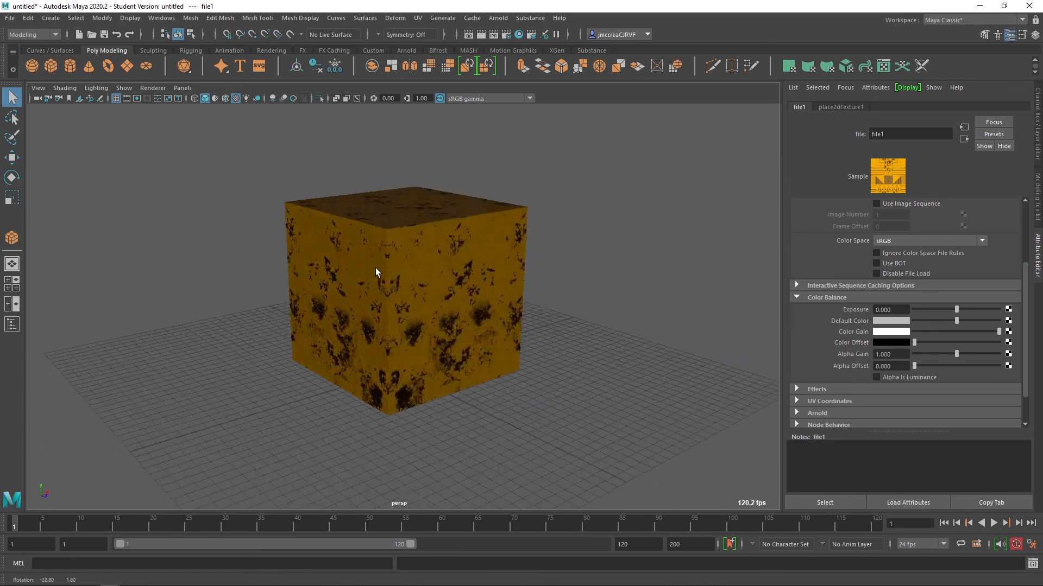
Select the cube and connect a File texture node to its aiStandardSurface material's Metalness
left_click(445, 281)
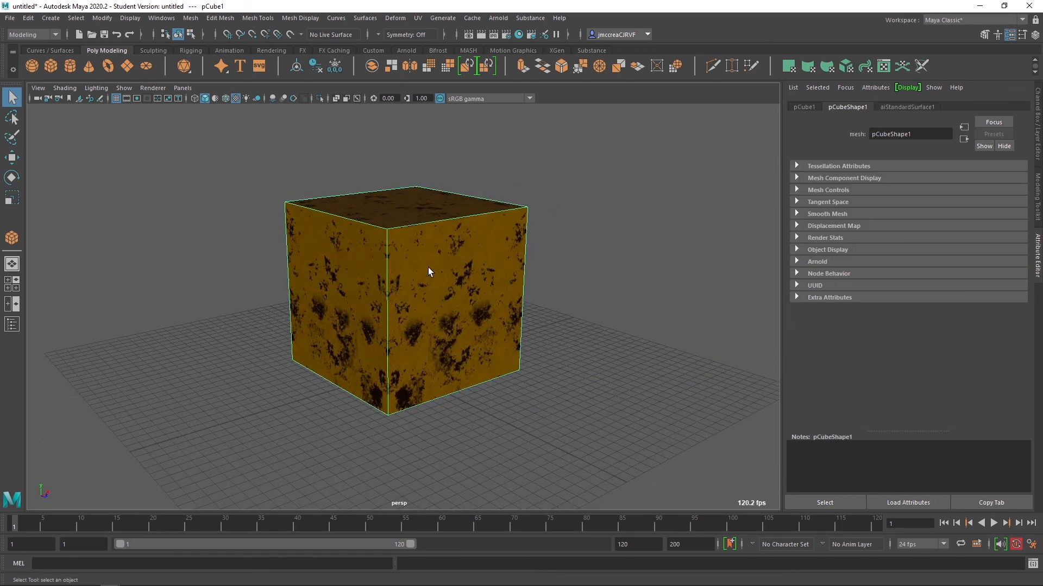
left_click(895, 107)
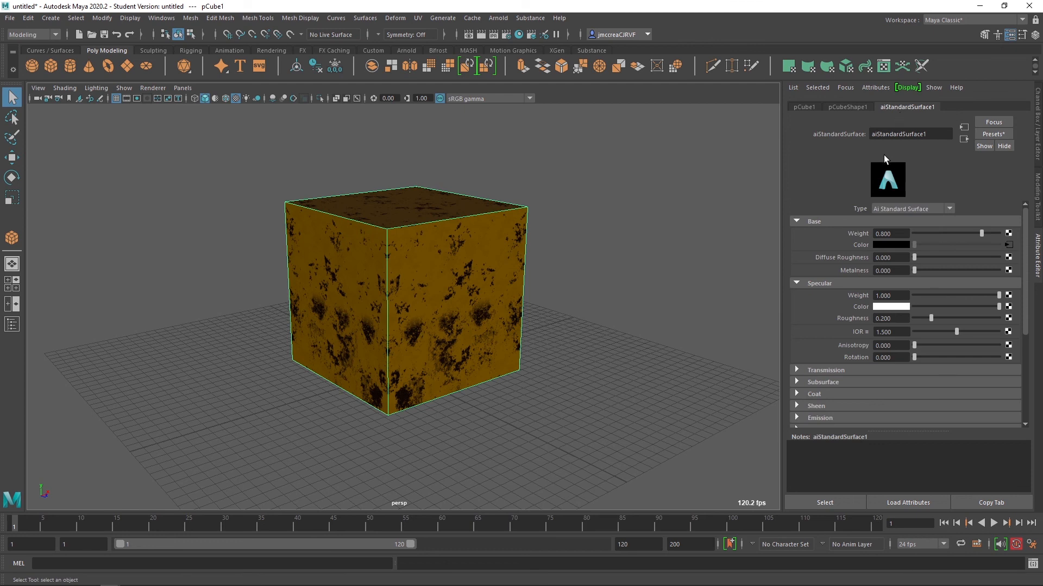
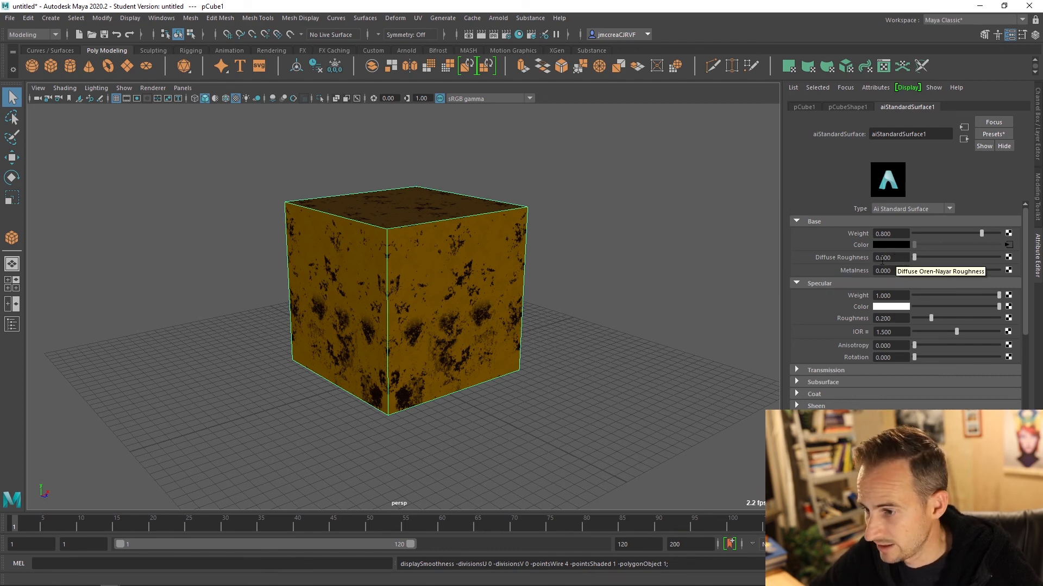
left_click(1008, 270)
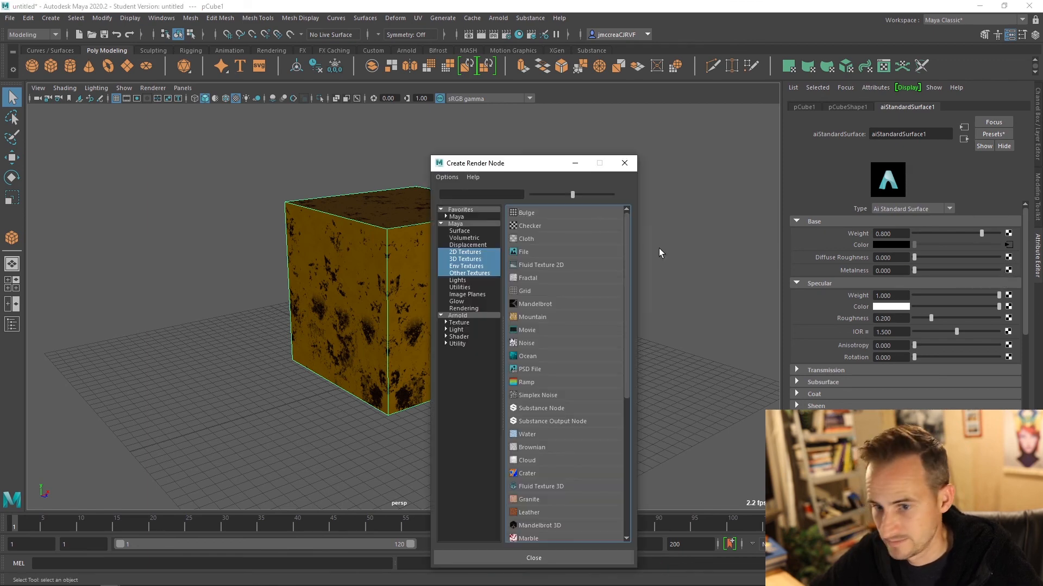
left_click(530, 249)
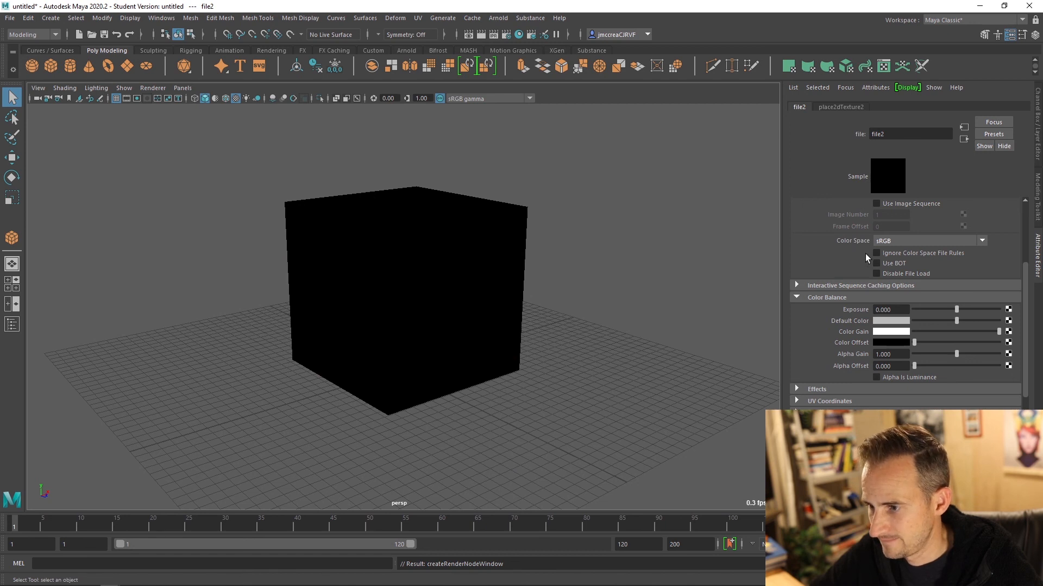
Load Crate_01_RED_Metallic.png from the Crate_01 folder as the metalness file's image
scroll(944, 280, "up", 3)
scroll(944, 276, "up", 2)
left_click(1010, 254)
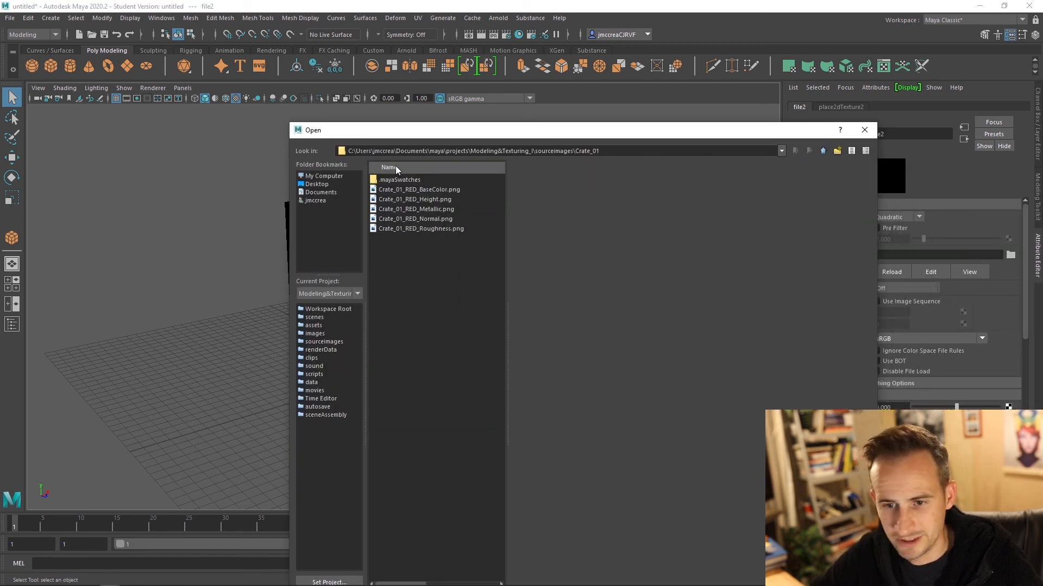
left_click(428, 209)
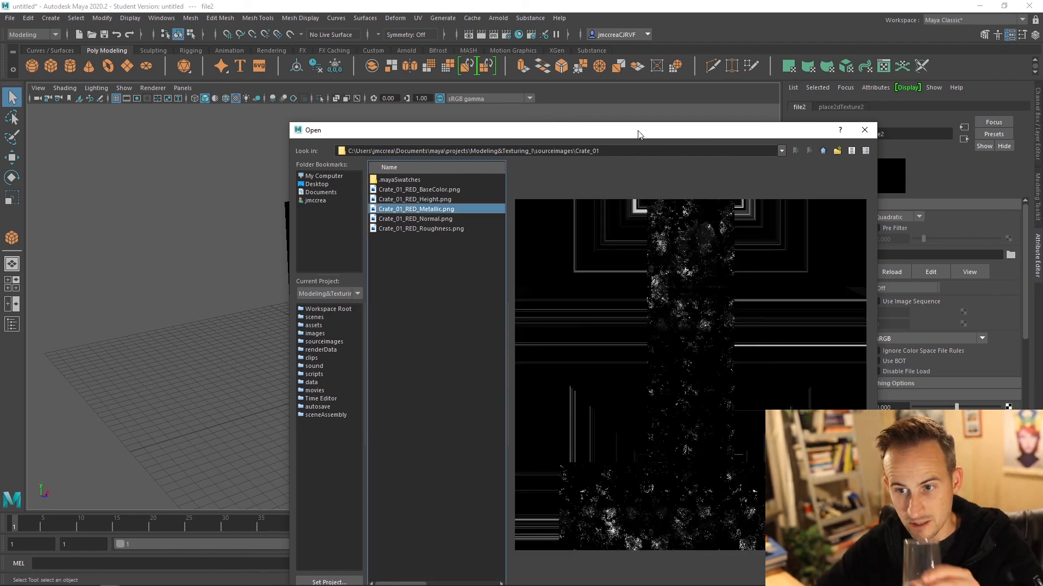
left_click_drag(640, 133, 516, 82)
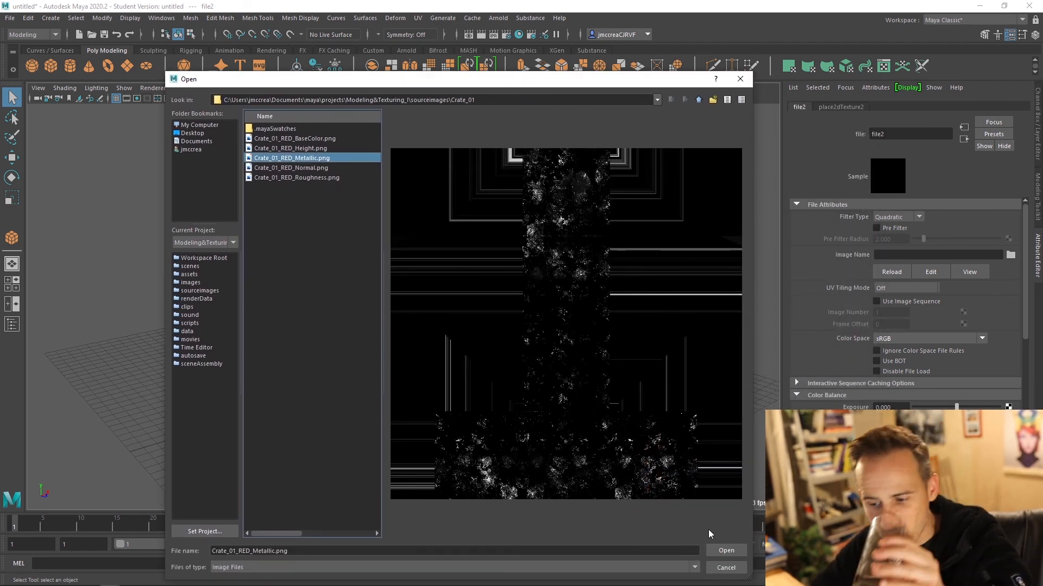
left_click(726, 550)
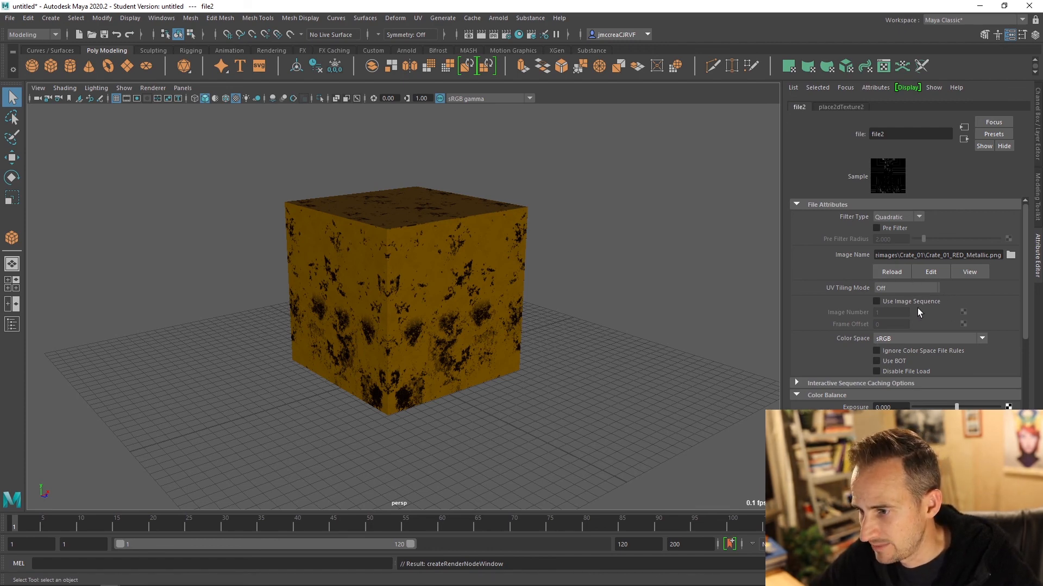
Set the metalness file's Color Space to Raw and enable Alpha Is Luminance in its color balance
left_click(814, 395)
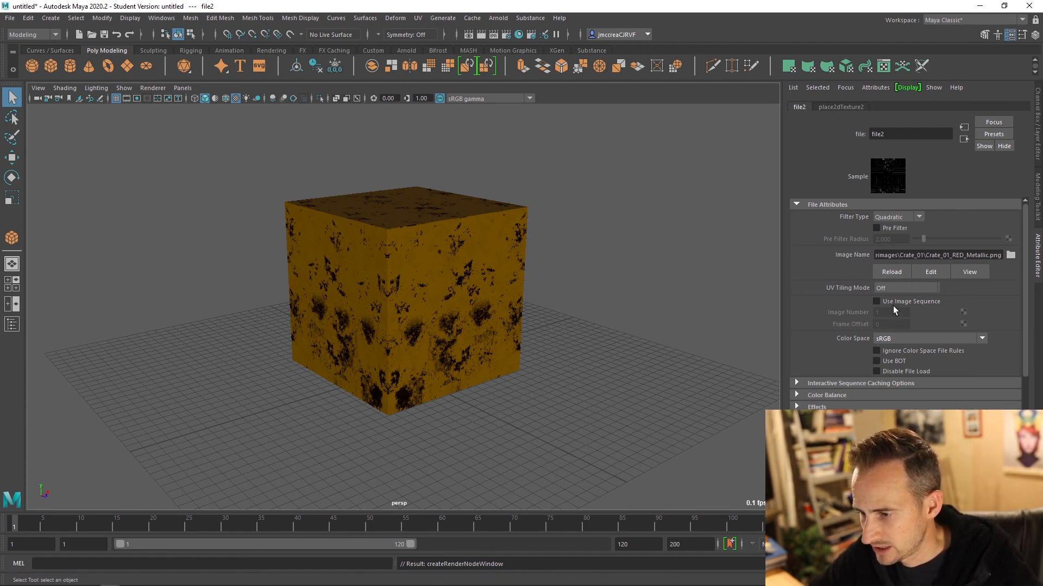
left_click(894, 337)
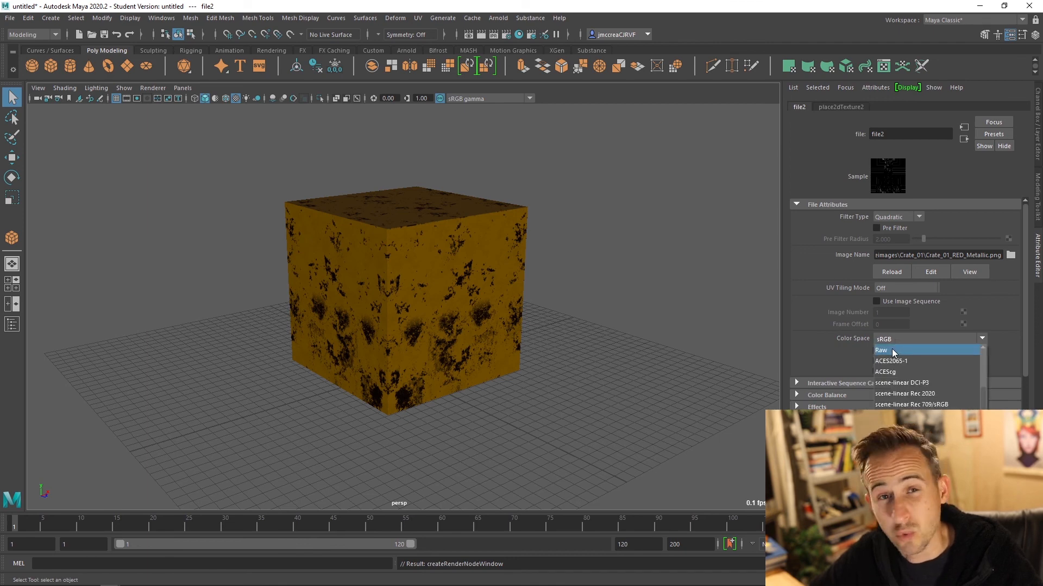
left_click(890, 350)
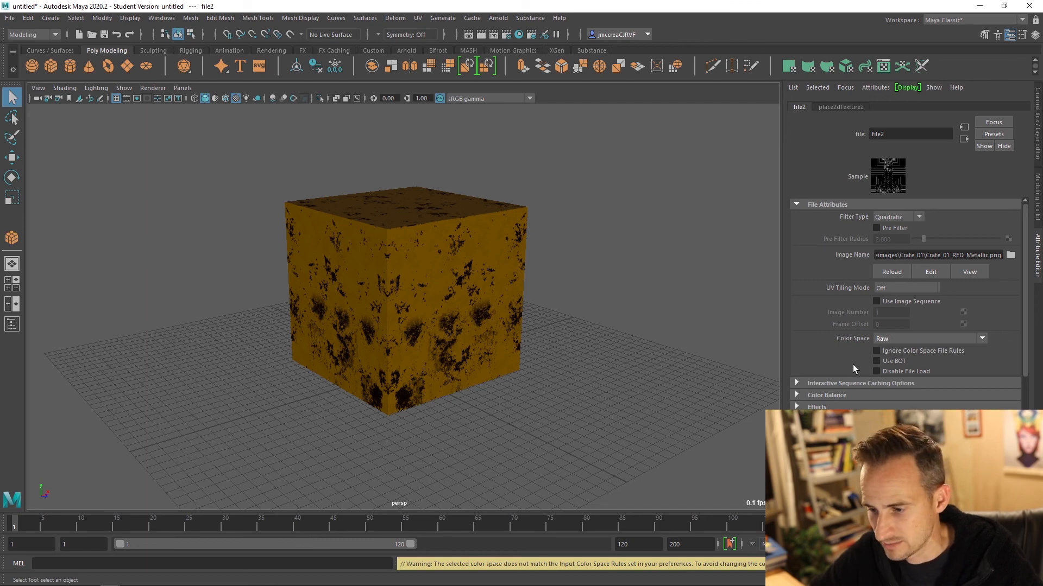
scroll(846, 353, "down", 2)
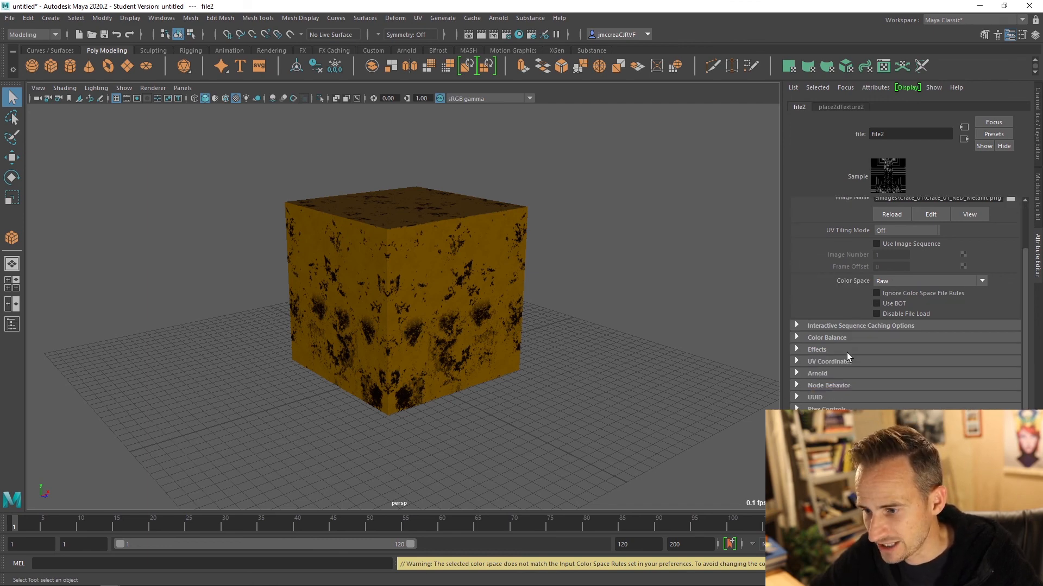
left_click(826, 338)
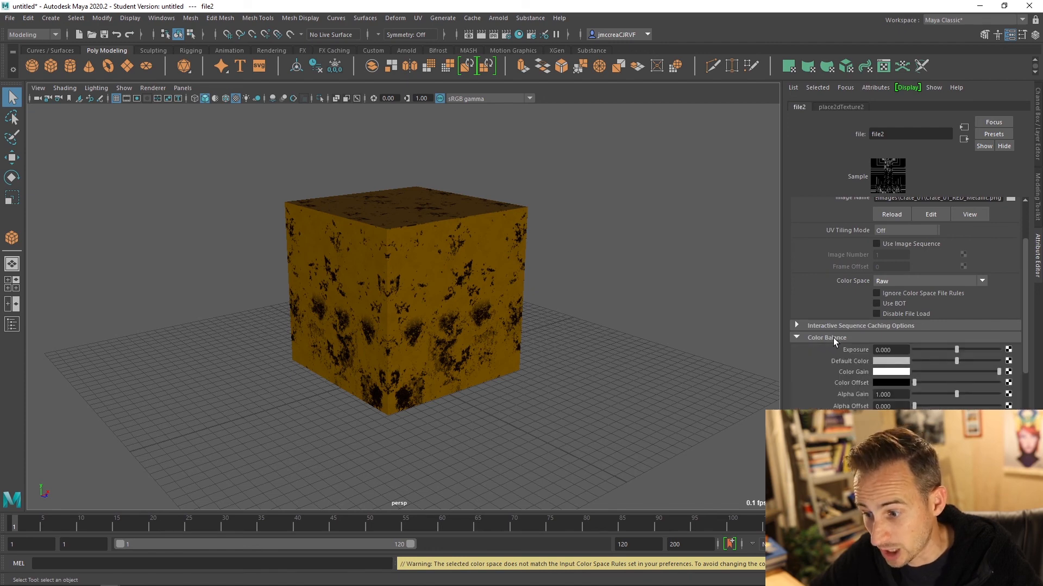
scroll(833, 337, "down", 1)
left_click(877, 384)
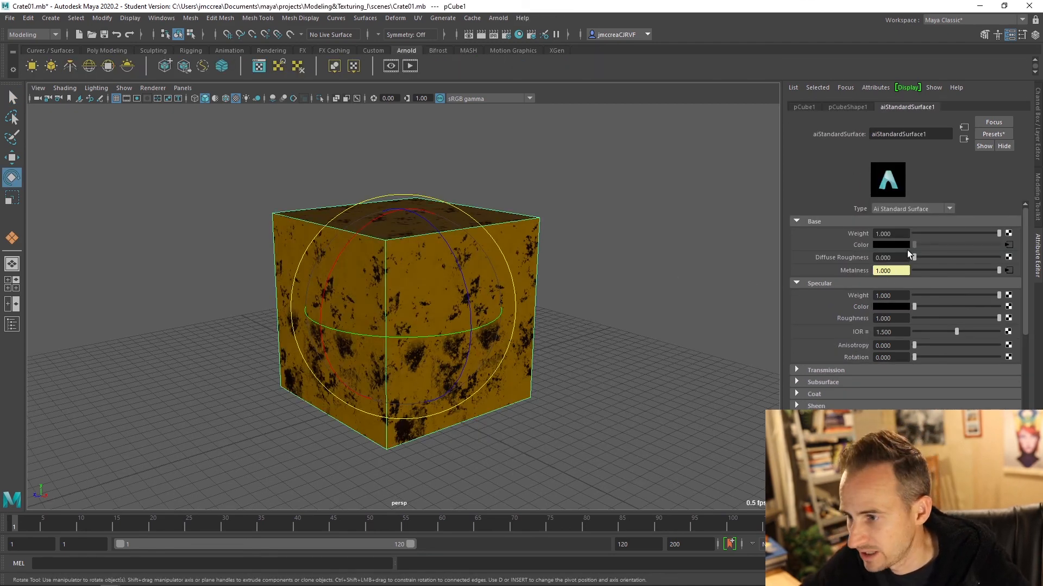
Connect a File texture node to the specular Roughness of the cube's aiStandardSurface material
left_click_drag(959, 236, 1002, 235)
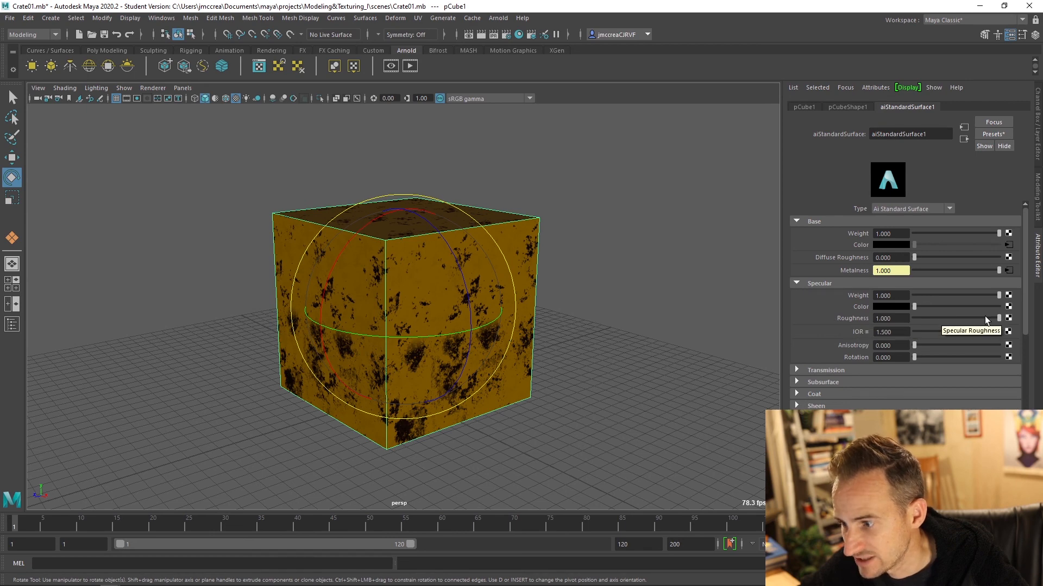
left_click(1008, 318)
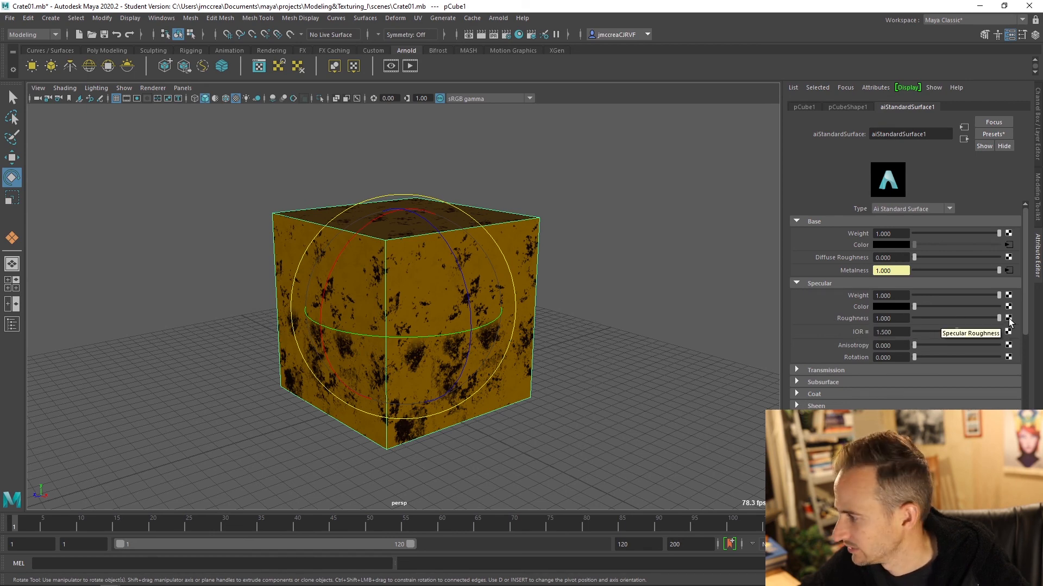
left_click(313, 242)
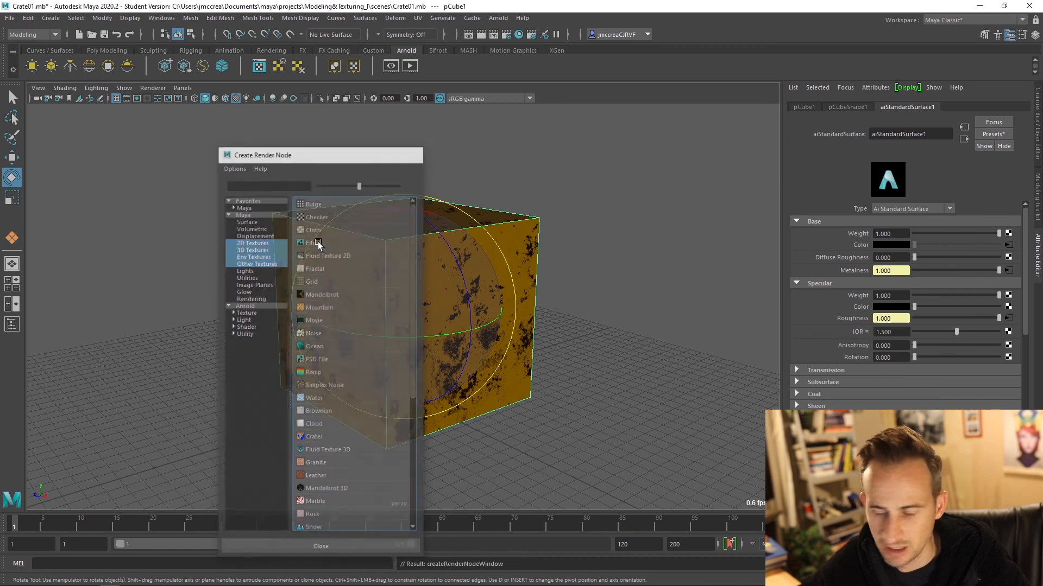
Load Crate_01_RED_Roughness.png from the Crate_01 folder as the roughness file's image
left_click(1009, 255)
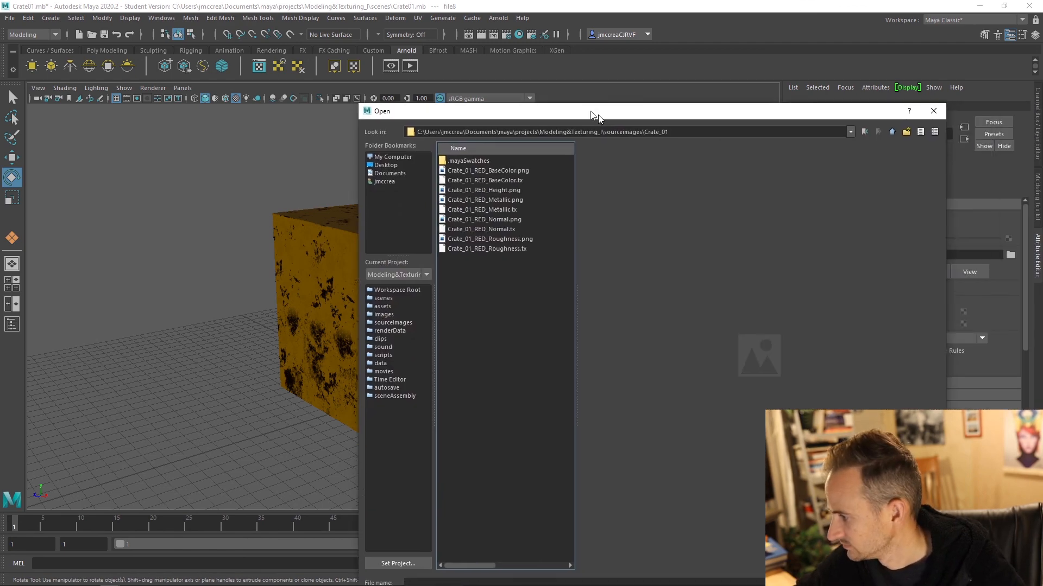
left_click_drag(594, 109, 392, 60)
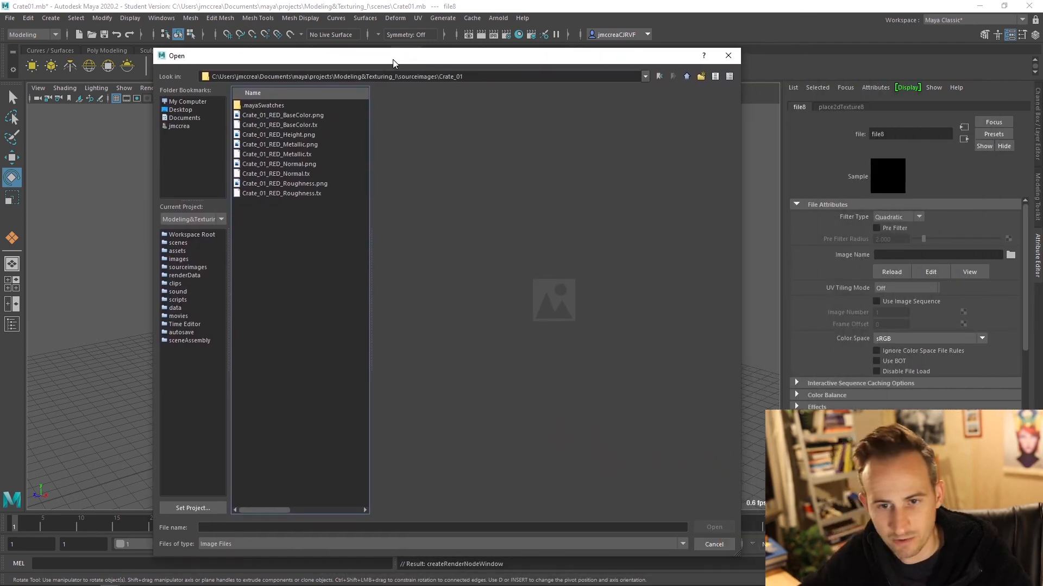
left_click(308, 145)
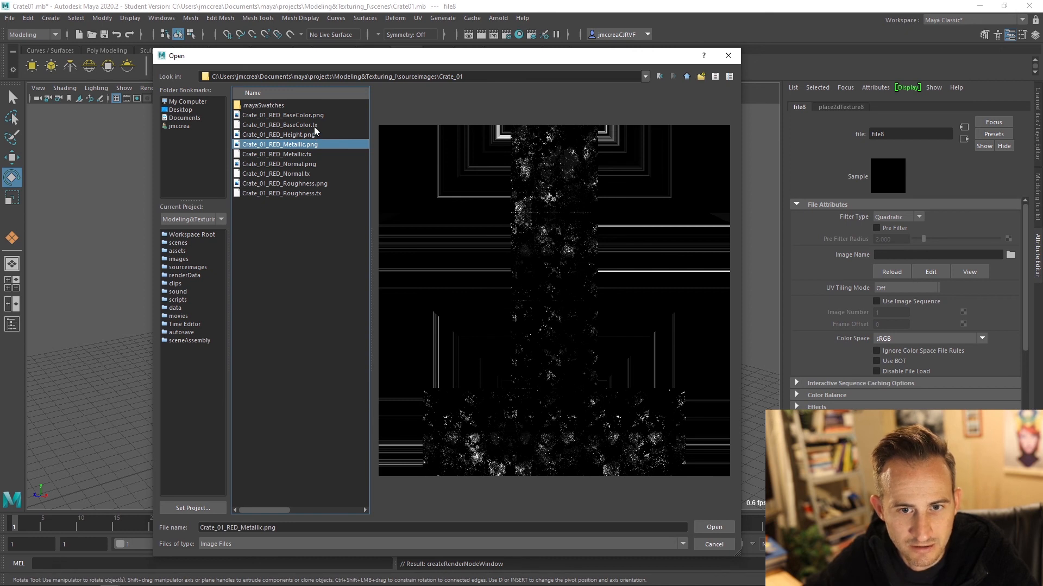
left_click(301, 155)
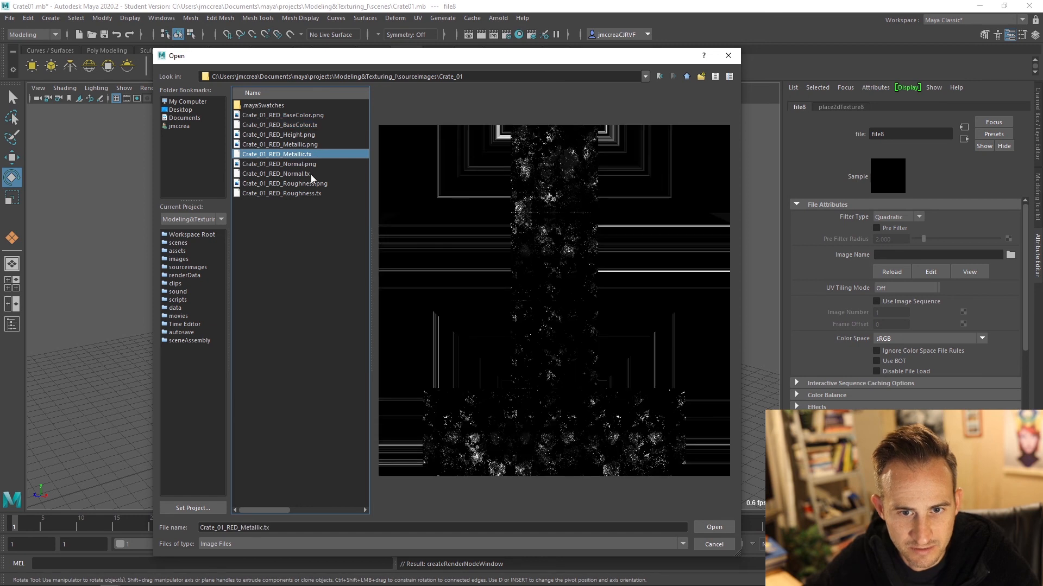
left_click(305, 164)
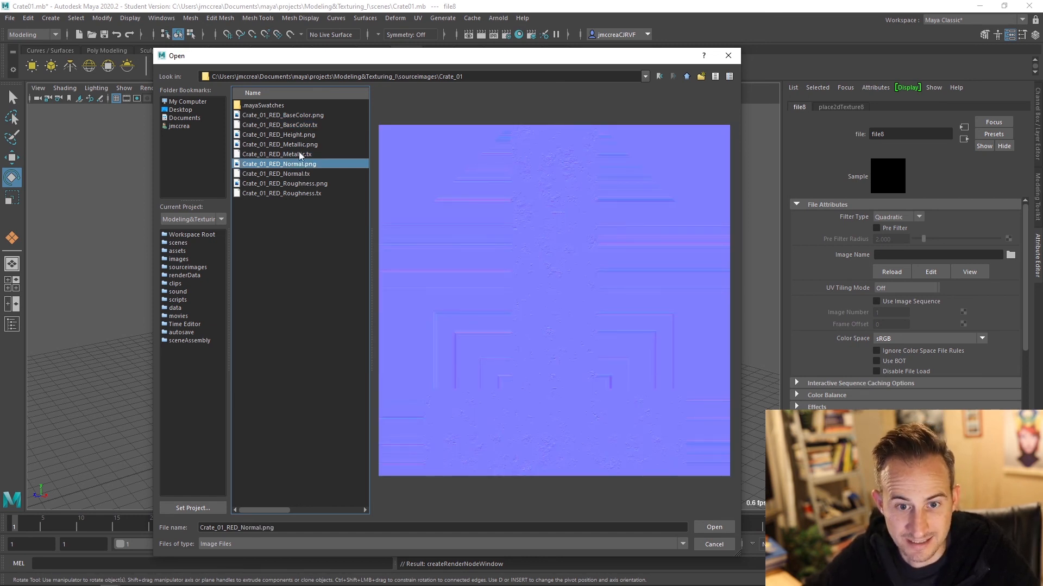
left_click(298, 154)
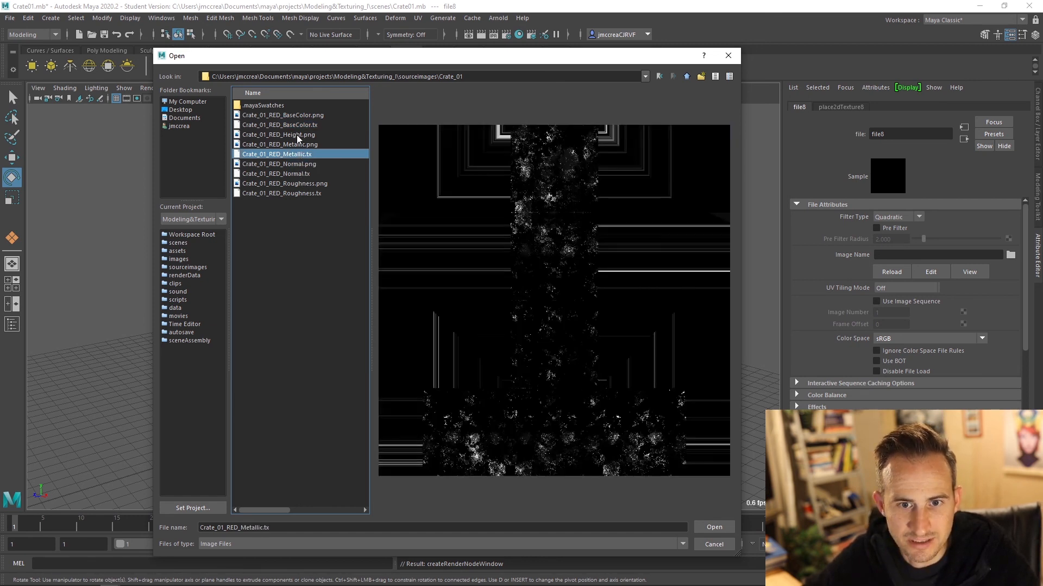
left_click(295, 184)
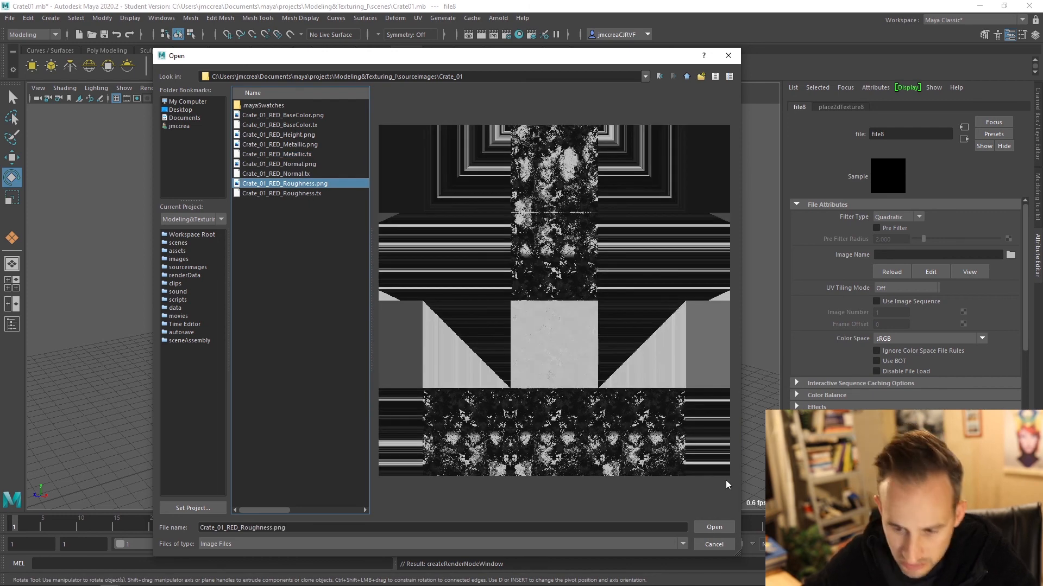
left_click(725, 526)
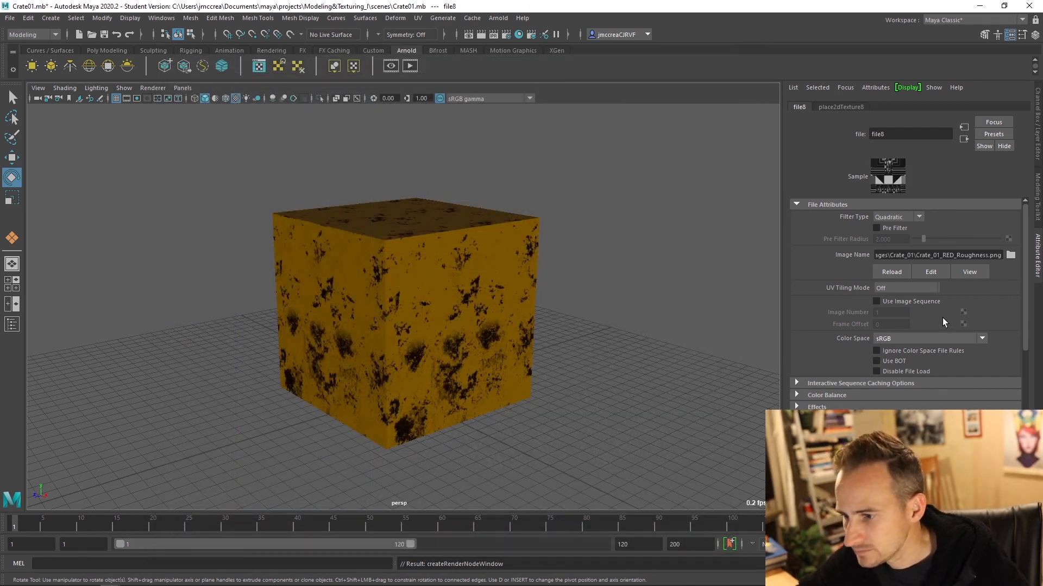
Set the roughness file's Color Space to Raw and expand its Color Balance attributes
left_click(931, 339)
left_click(913, 351)
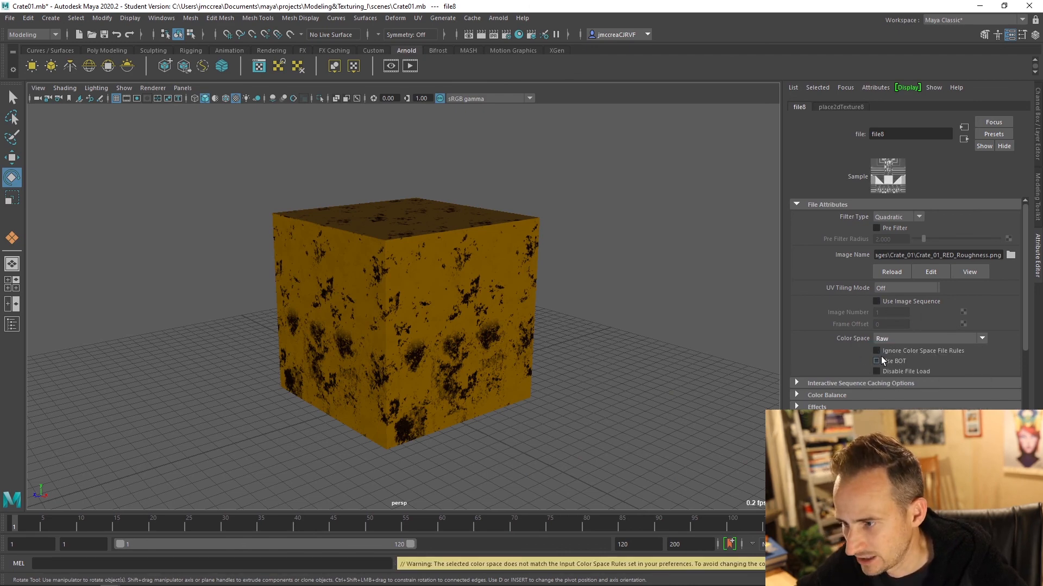
scroll(912, 295, "down", 5)
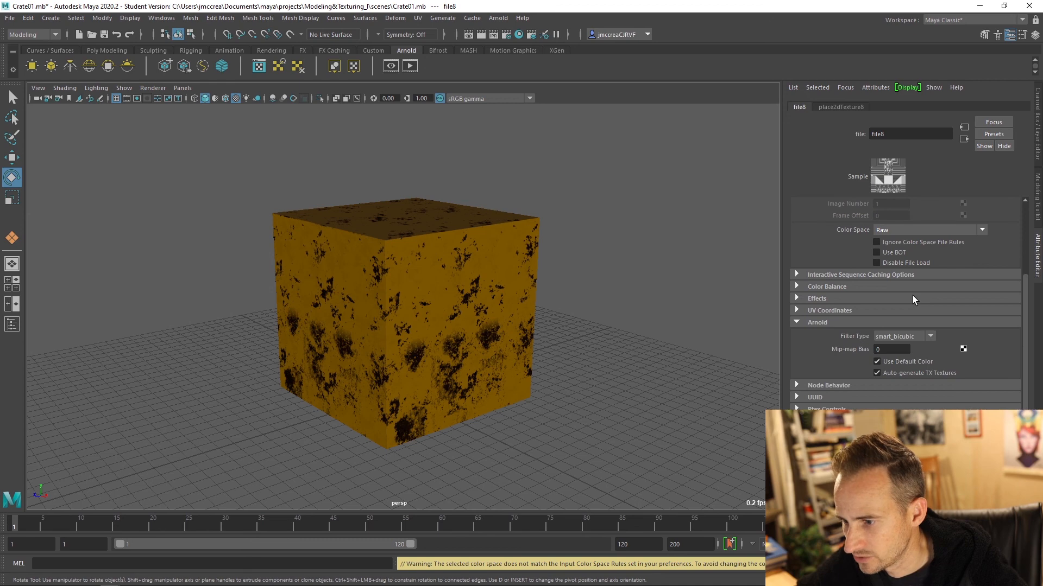
left_click(819, 322)
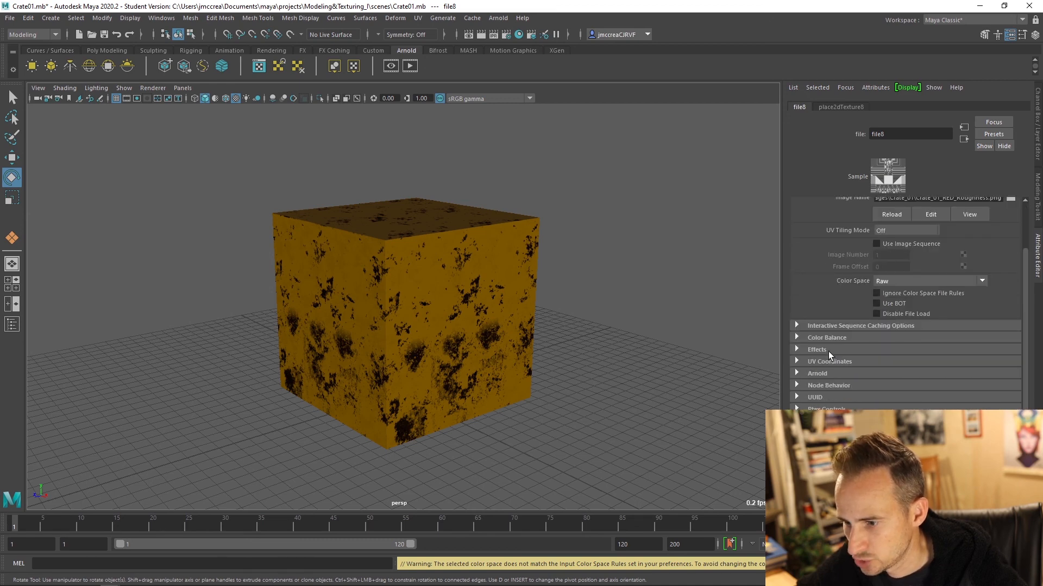
left_click(826, 338)
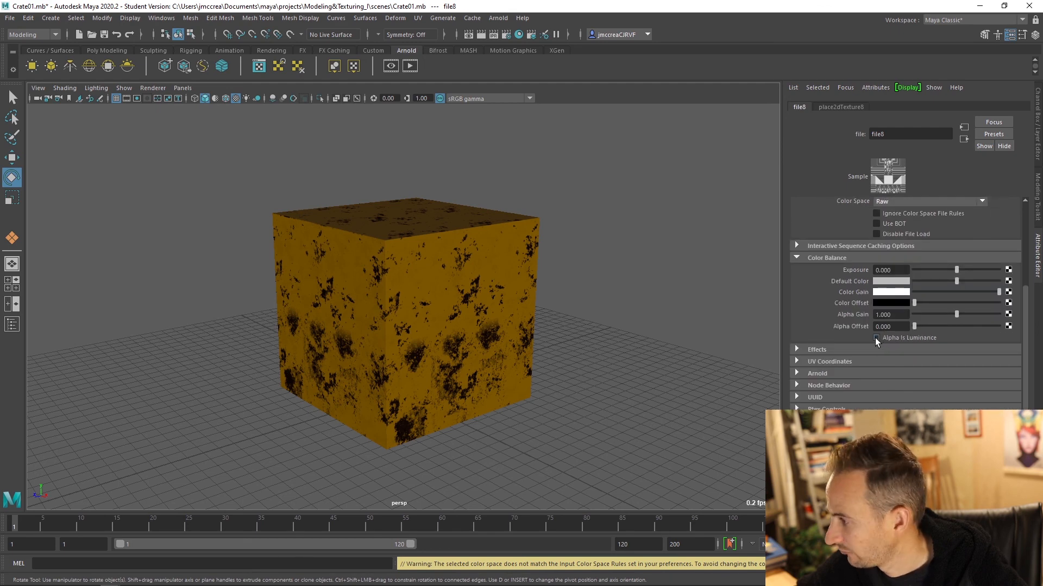
scroll(858, 355, "up", 5)
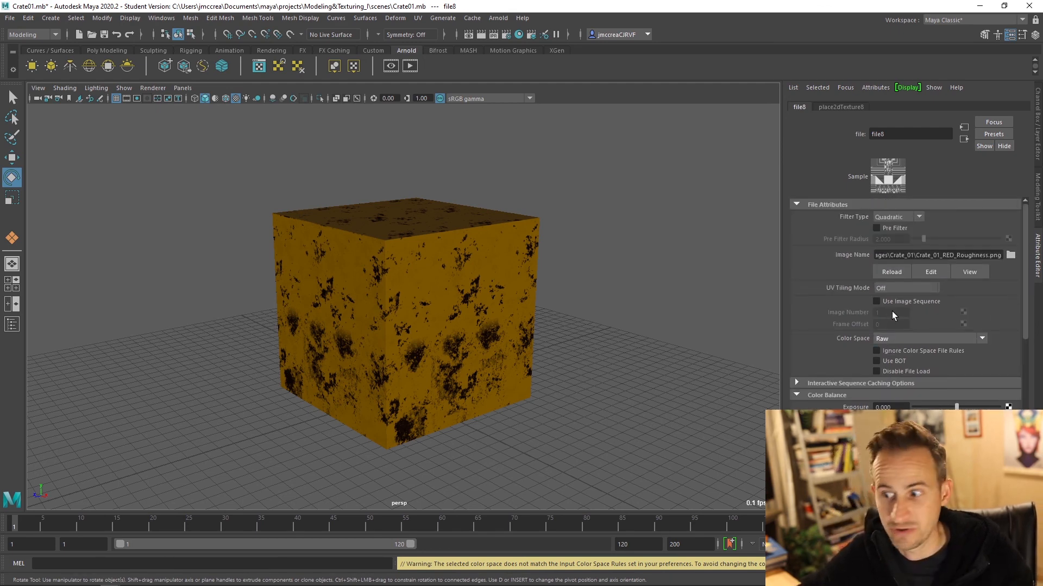
Select the cube and connect a File texture node to its material's Bump Mapping under Geometry
left_click(460, 266)
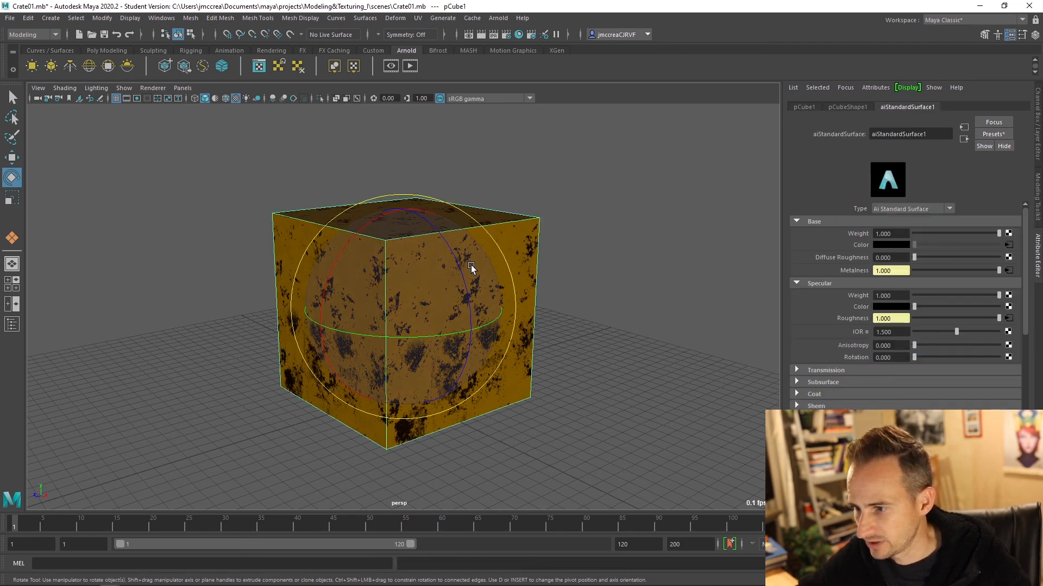
scroll(869, 355, "down", 3)
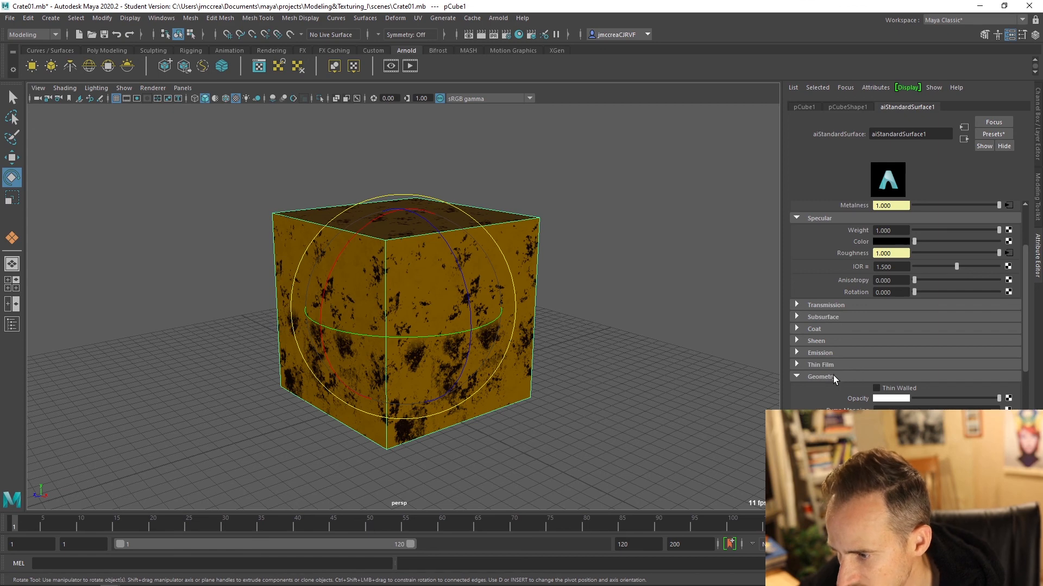
scroll(859, 341, "down", 4)
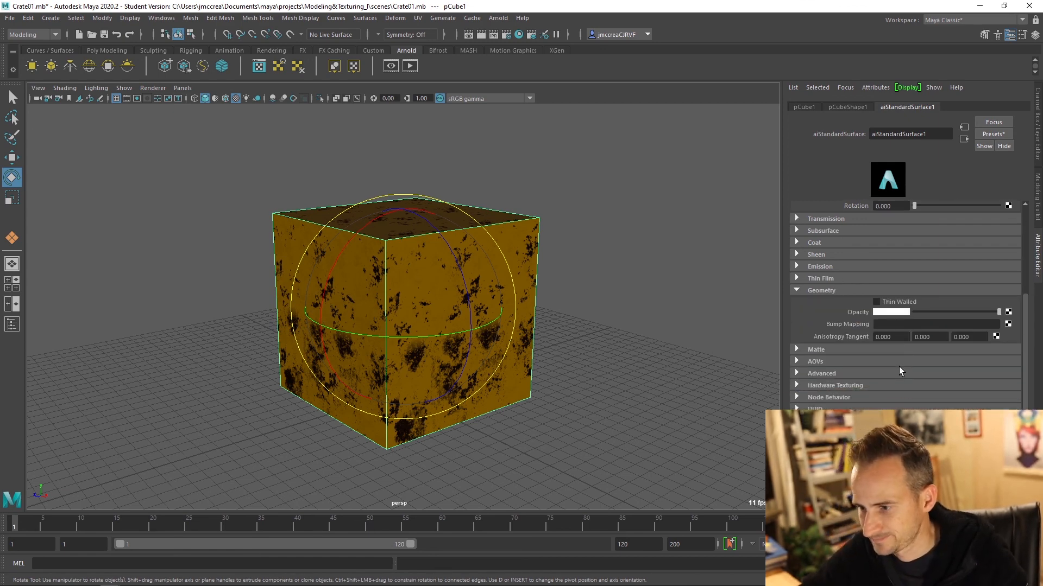
left_click(1008, 325)
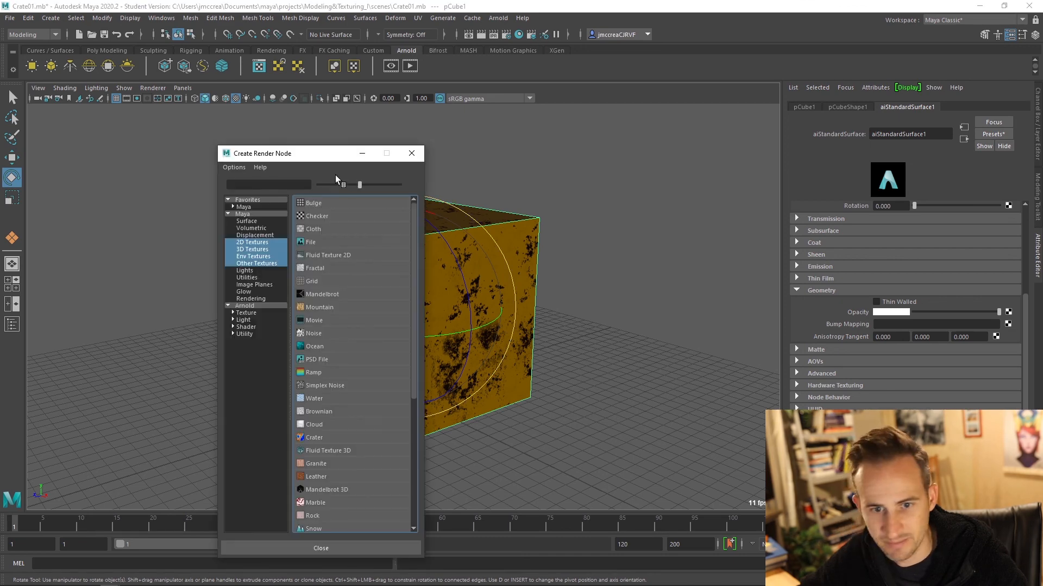
left_click(330, 246)
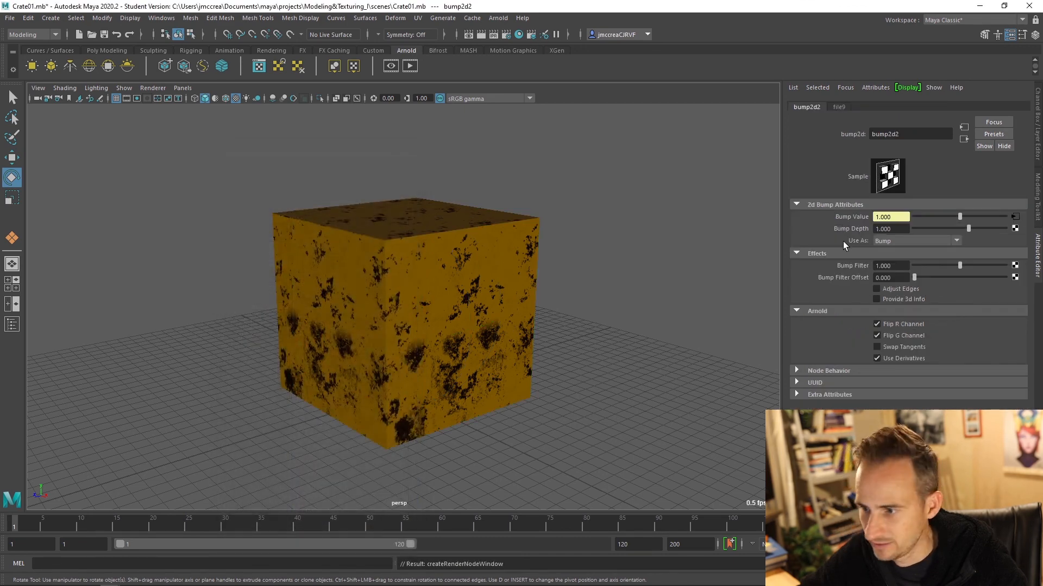
Set the bump node to be used as Tangent Space Normals and disable its Arnold Flip R Channel and Flip G Channel options
left_click(904, 242)
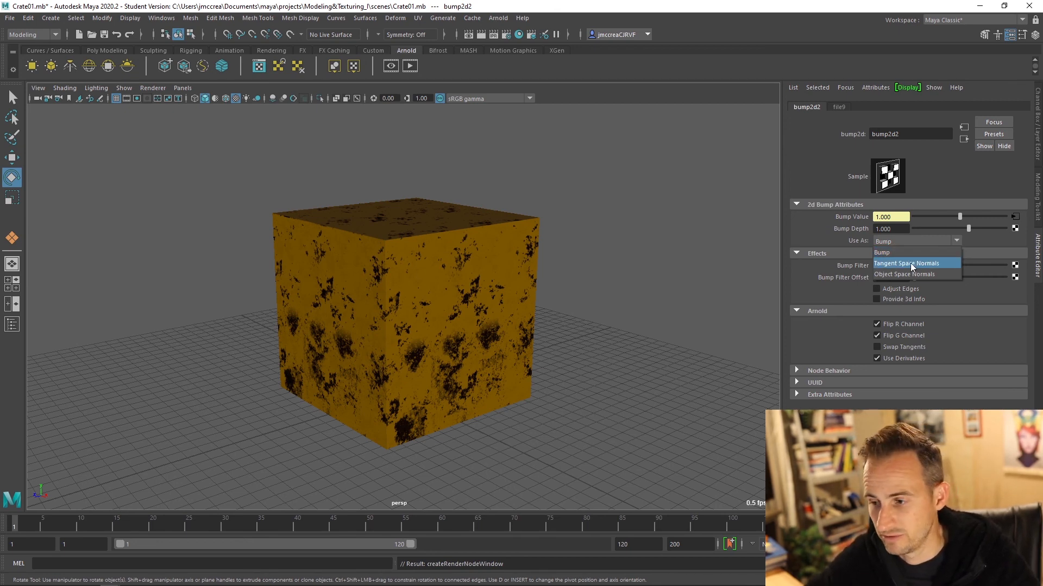
left_click(910, 263)
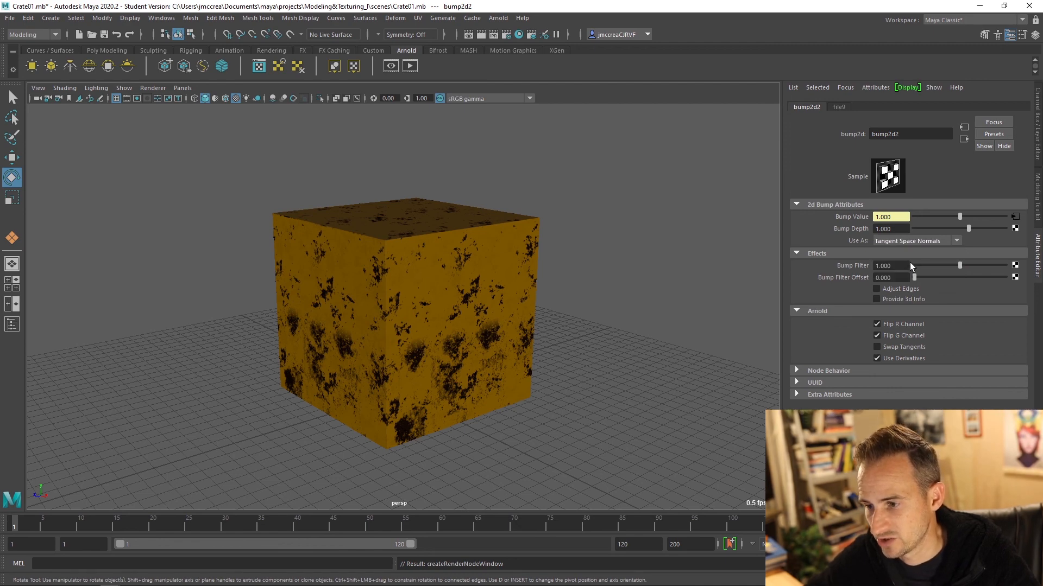
left_click(813, 254)
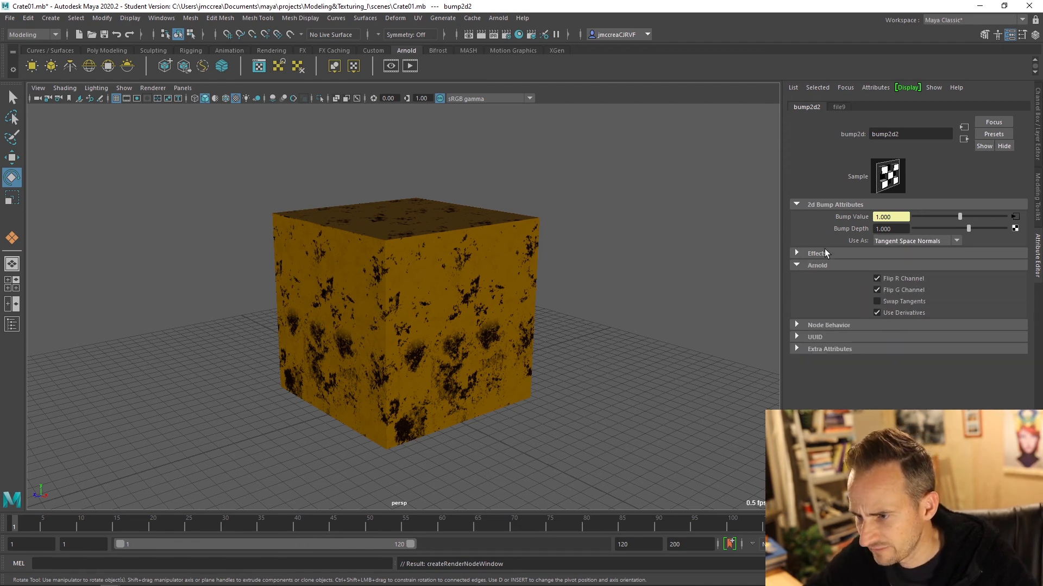
left_click(817, 264)
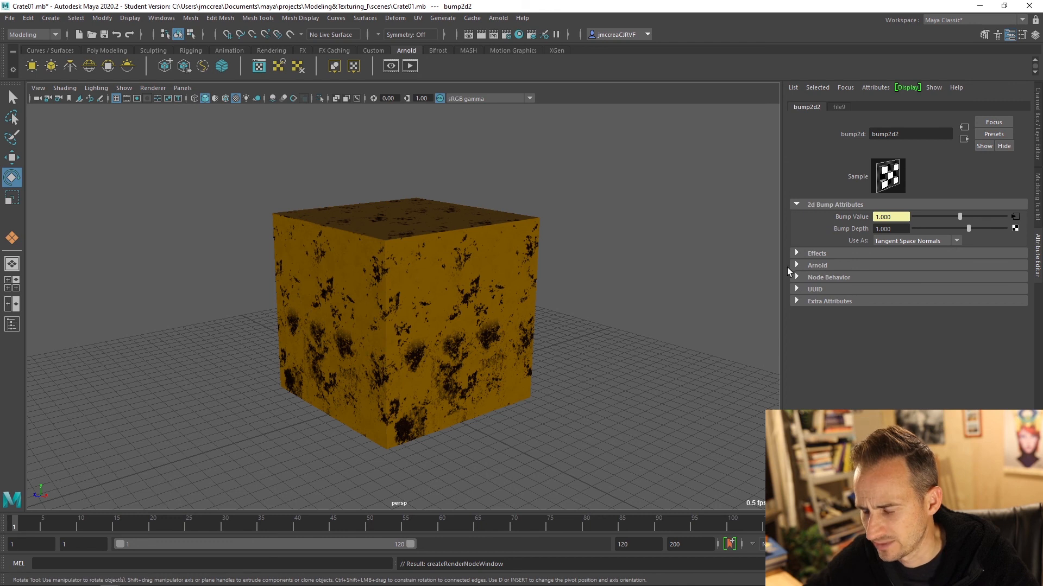
left_click(820, 267)
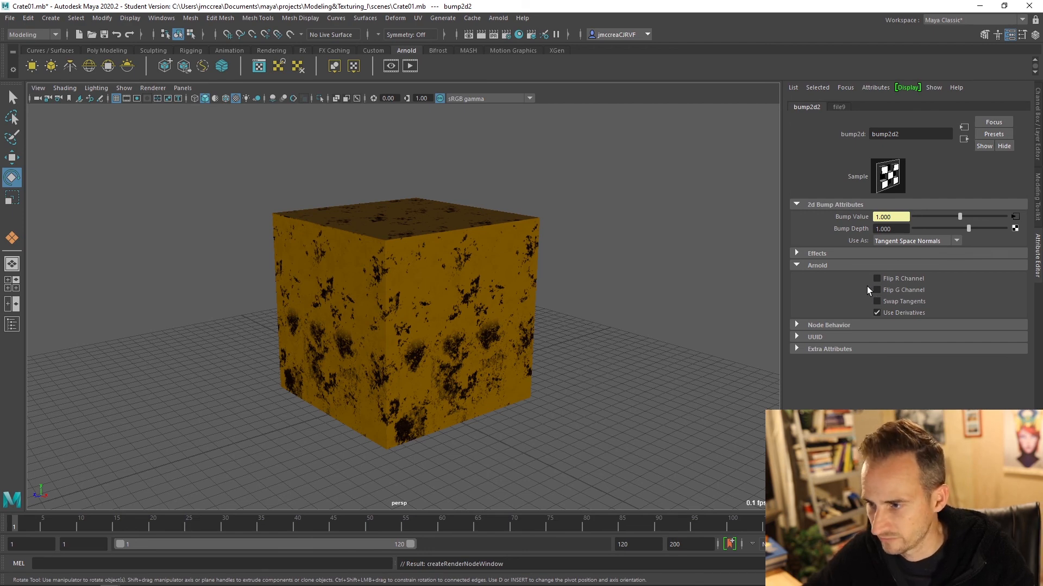
Select the cube, open the Hypershade maximized, and graph the network of its aiStandardSurface1 material
left_click(464, 274)
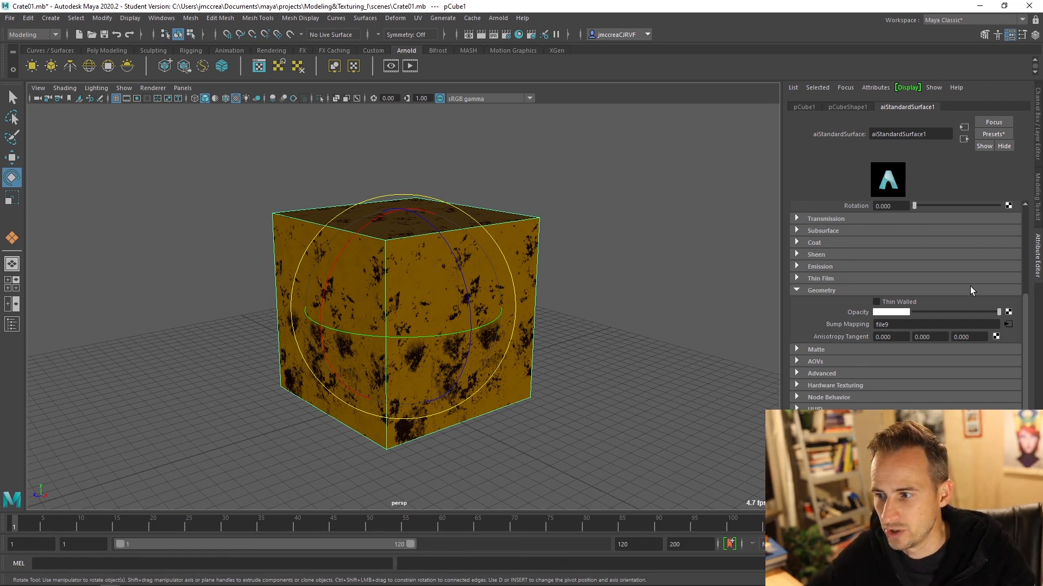
scroll(971, 286, "up", 5)
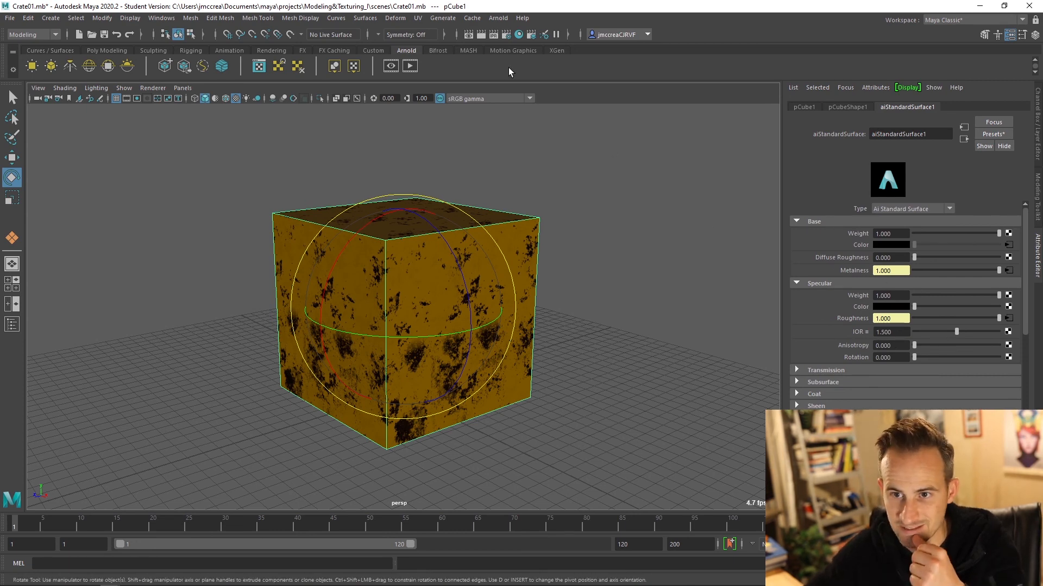
left_click(519, 35)
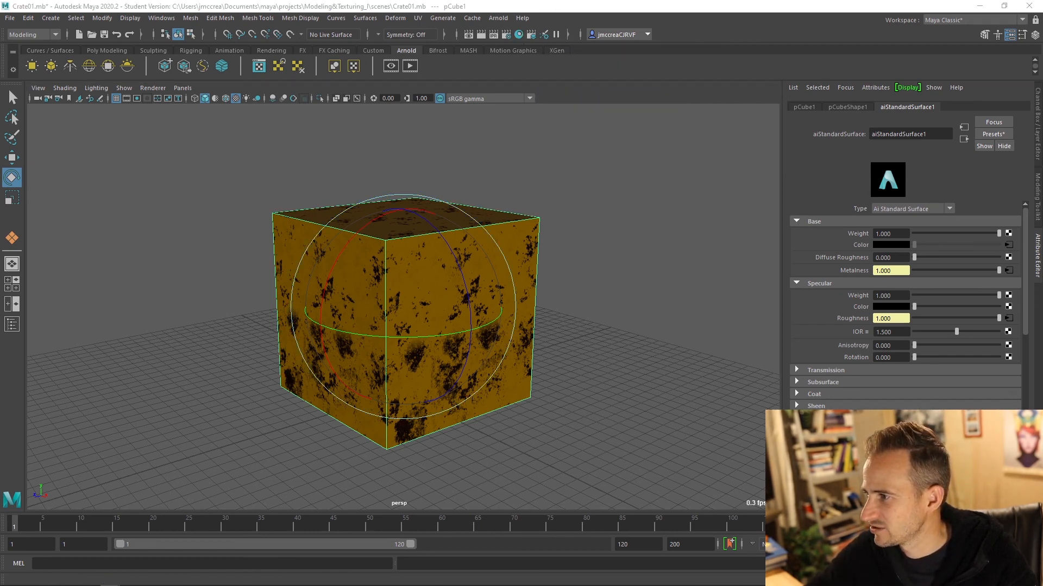
left_click_drag(1042, 21, 381, 12)
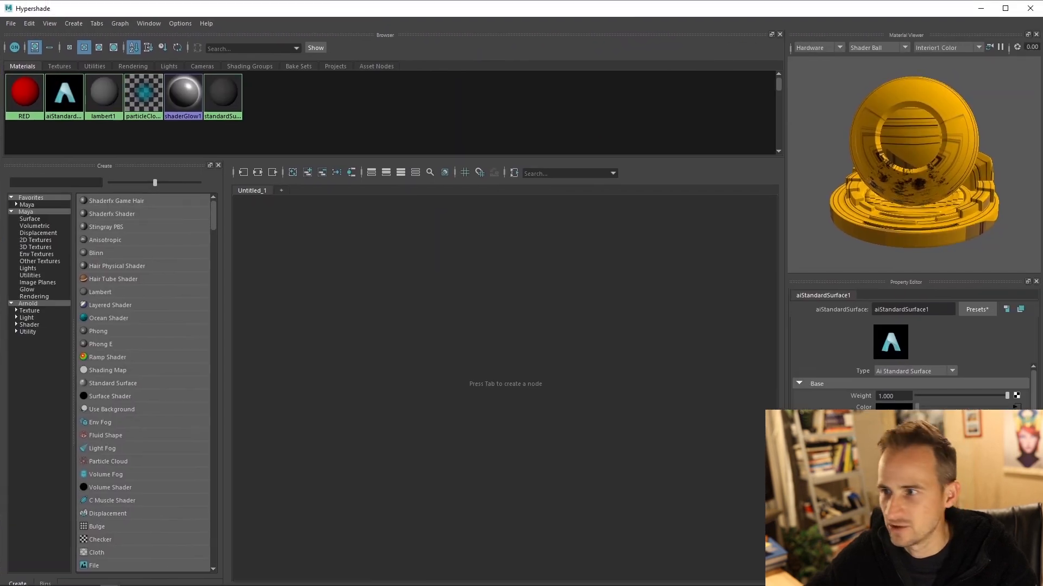
left_click(1005, 9)
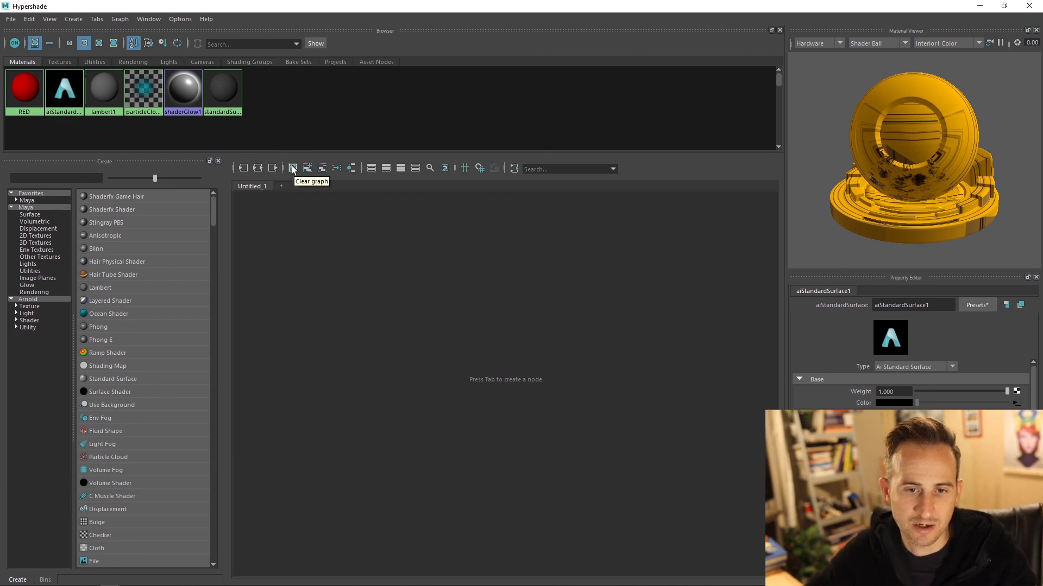
right_click(67, 89)
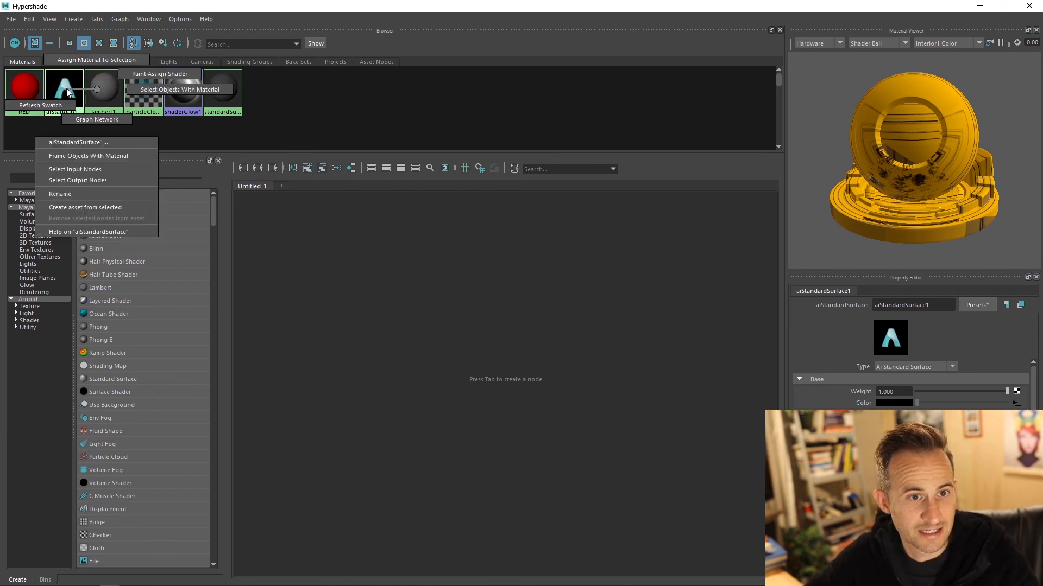
left_click(97, 119)
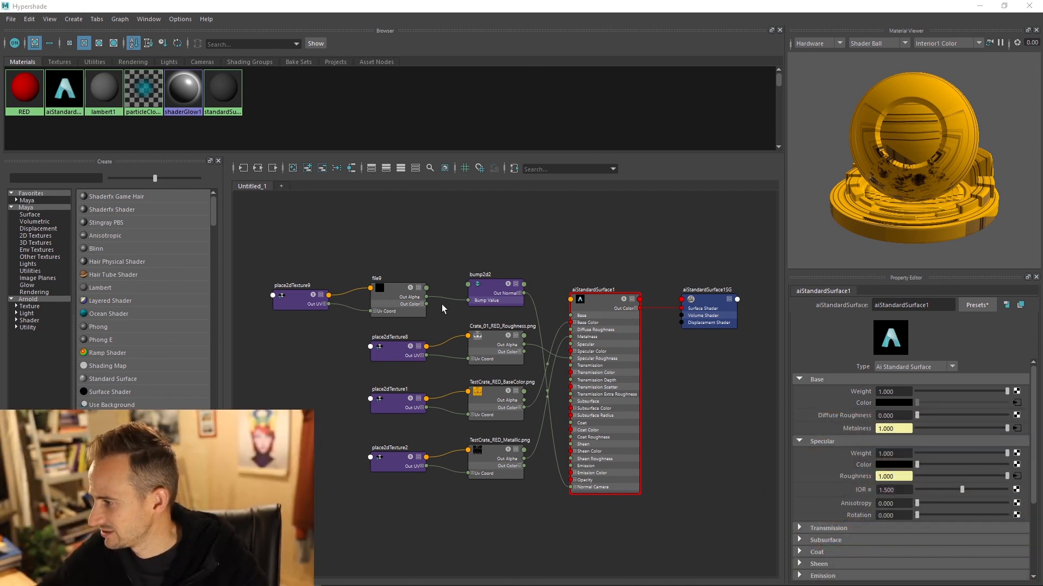
Examine the graphed network, checking the aiStandardSurface1 material and the base color and metallic file nodes
left_click_drag(599, 294, 598, 280)
scroll(905, 399, "down", 4)
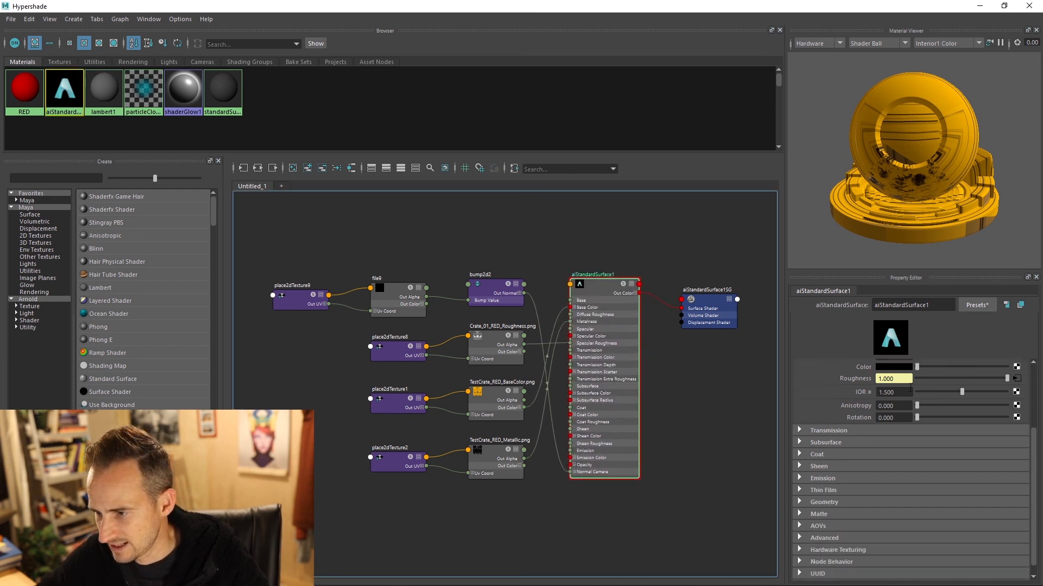
scroll(911, 415, "up", 4)
left_click_drag(571, 288, 576, 295)
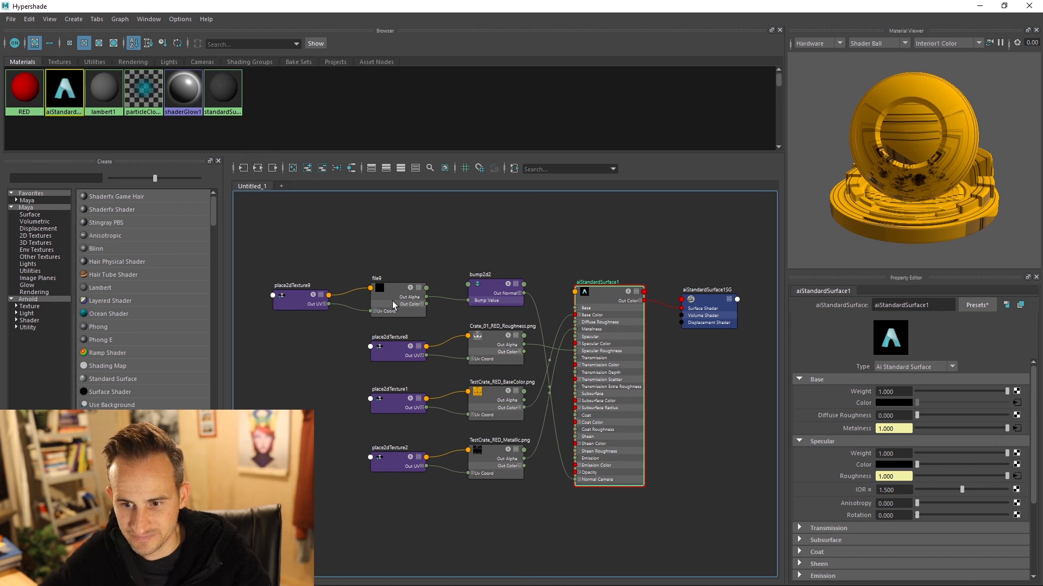
left_click(488, 395)
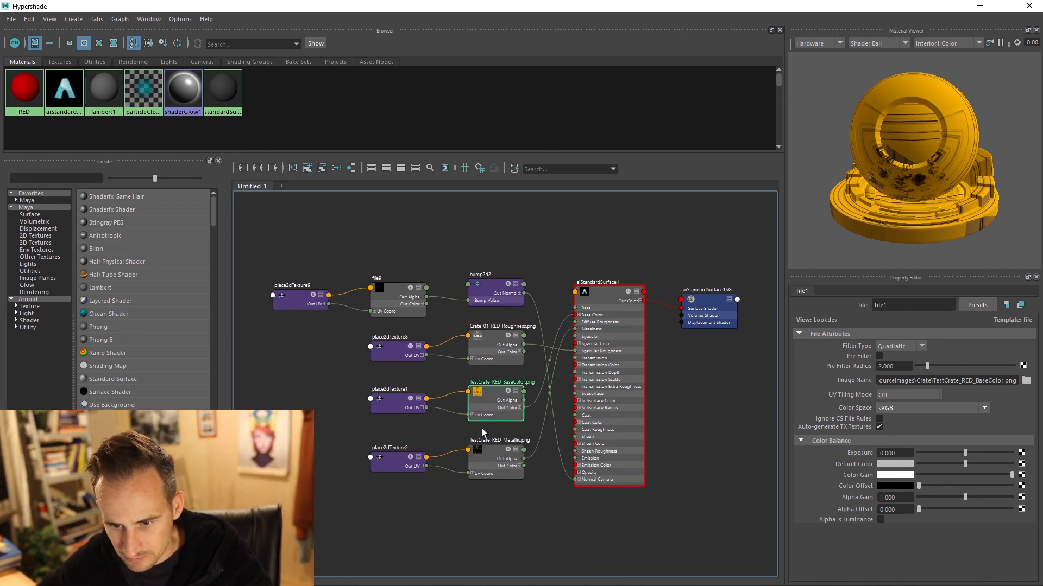
left_click(491, 454)
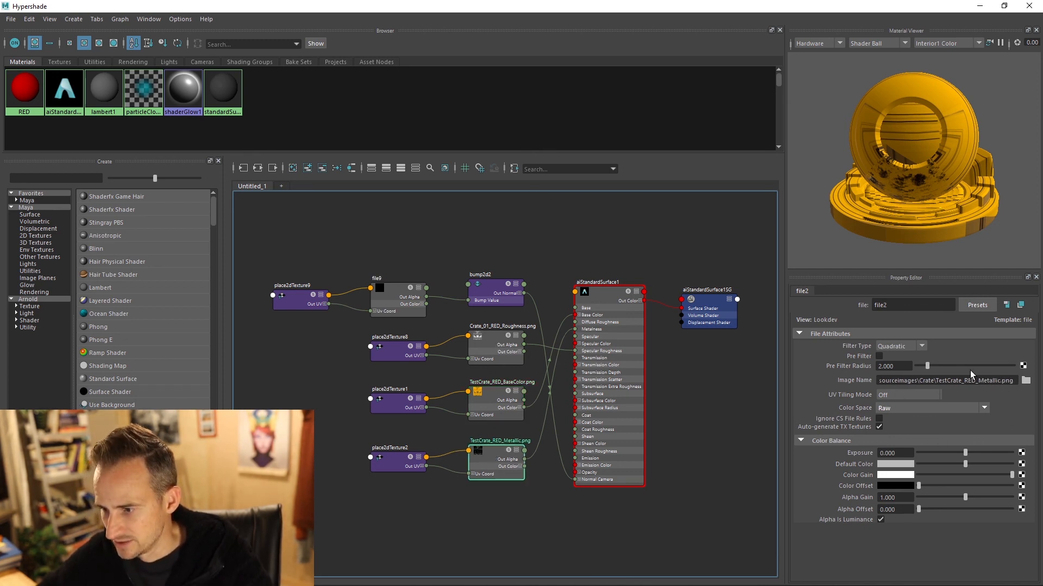
left_click(600, 293)
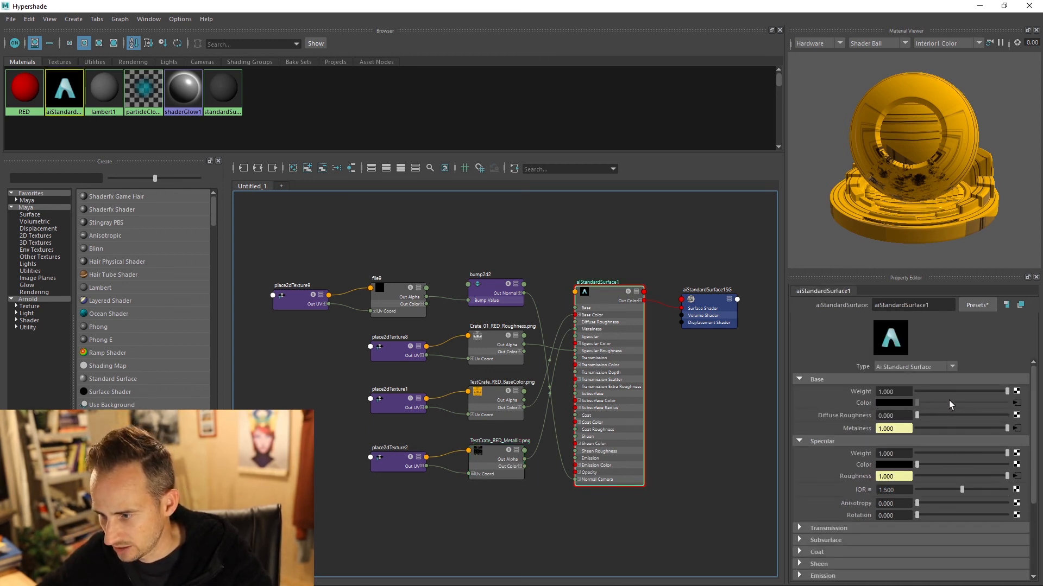
Check the metallic file node's Color Space setting, shifting the node slightly in the graph
left_click(491, 450)
mouse_move(495, 453)
left_mouse_down()
mouse_move(510, 458)
mouse_move(485, 450)
left_mouse_up()
left_click(619, 441)
left_click(496, 451)
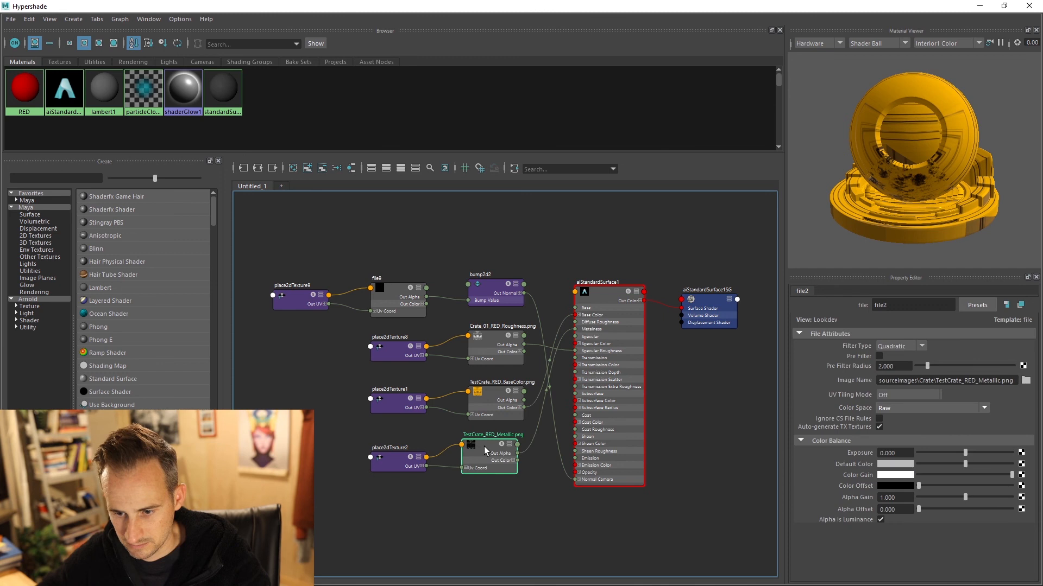
left_click(909, 408)
left_click(1002, 412)
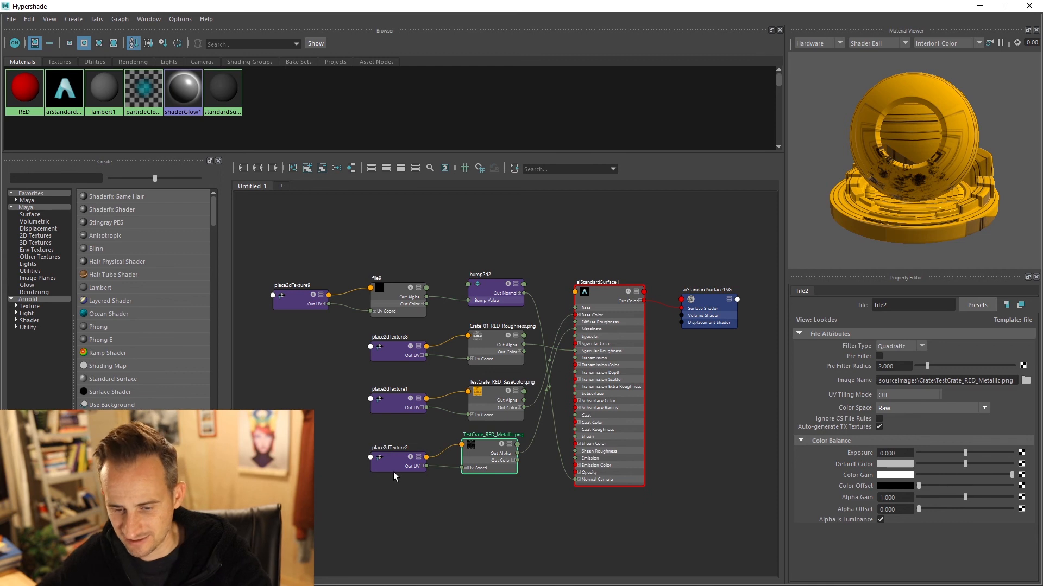
Compare the settings of the roughness and metallic file nodes and inspect the bump2d2 node's attributes
left_click(492, 342)
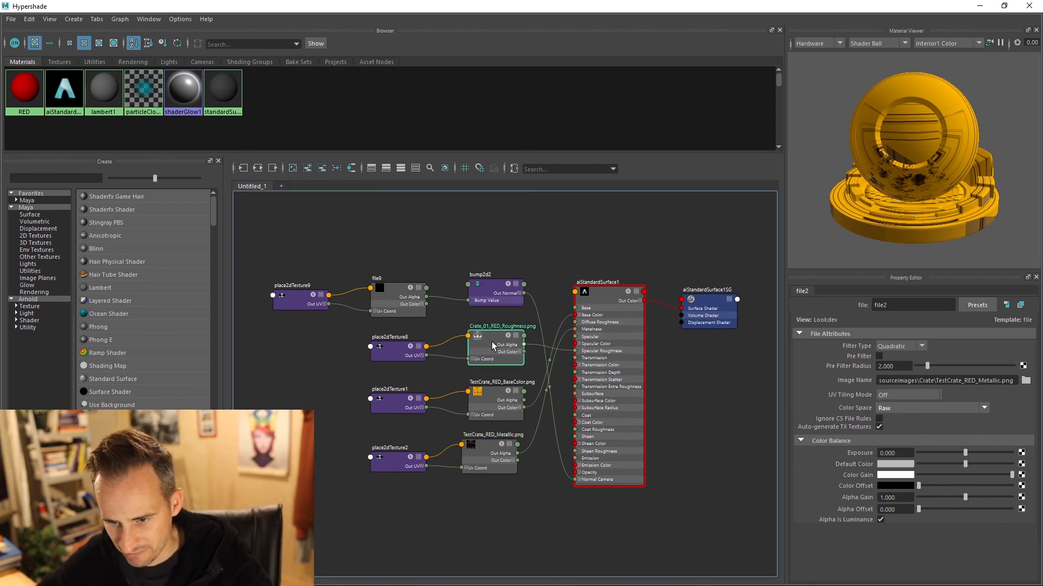
left_click(474, 448)
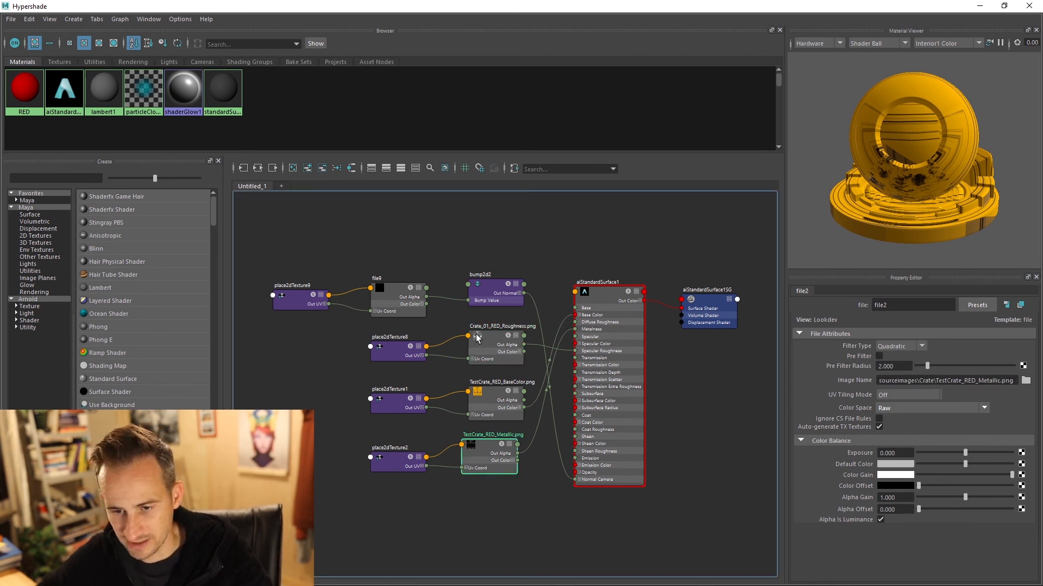
left_click(478, 338)
left_click(485, 447)
left_click(480, 342)
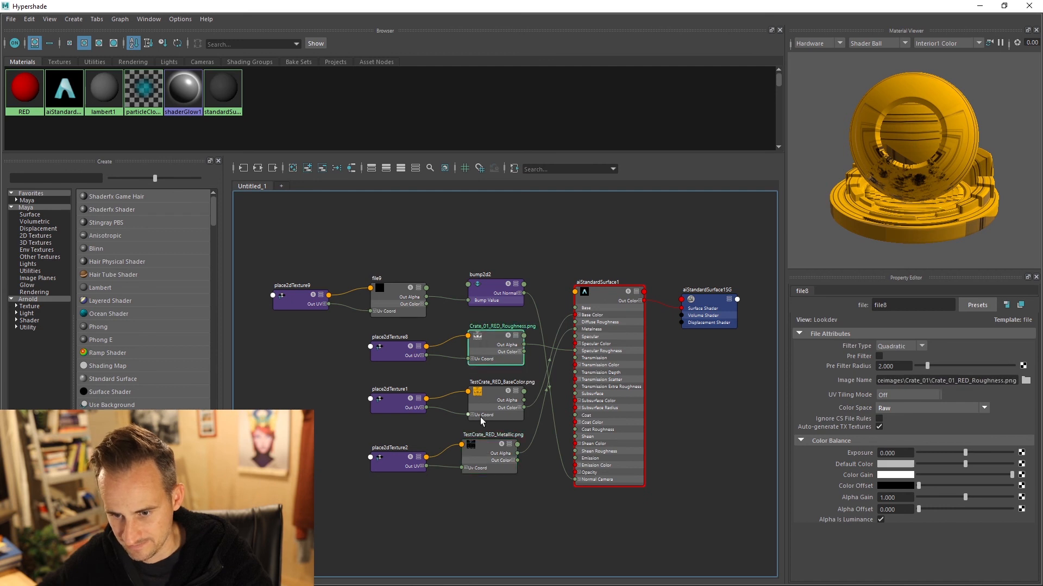
left_click(482, 450)
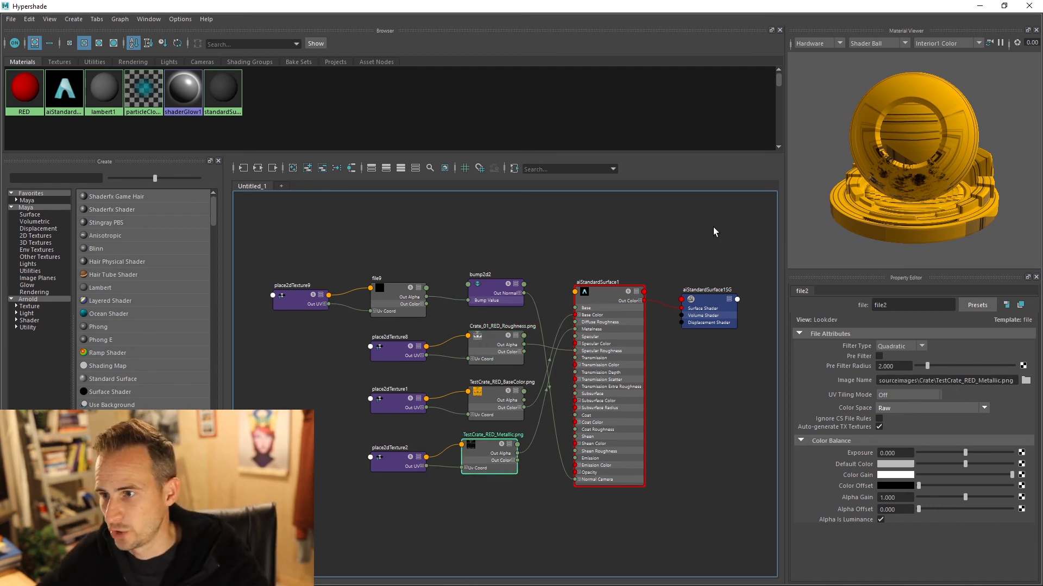
left_click_drag(491, 284, 497, 278)
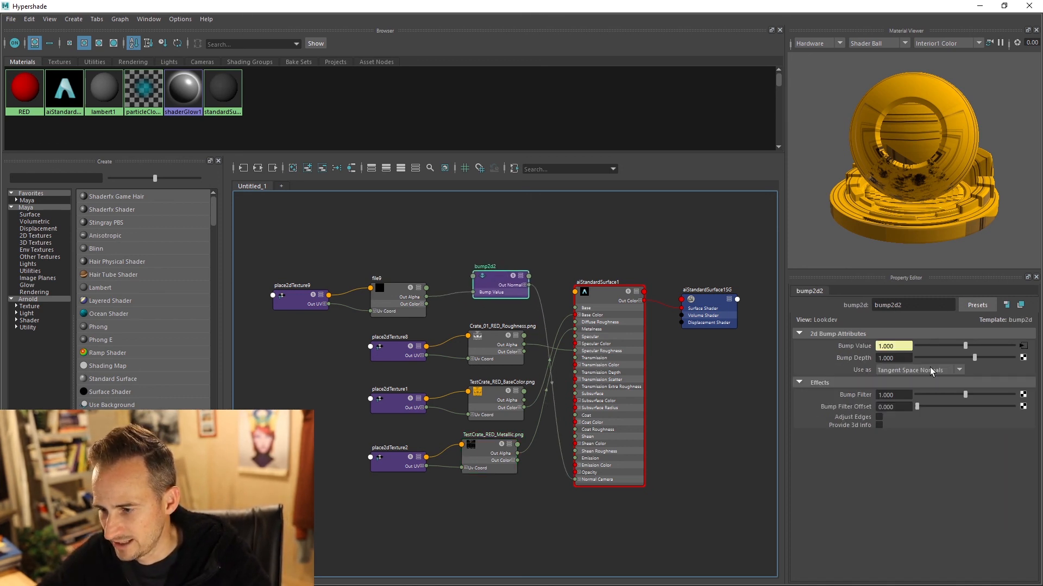
left_click_drag(495, 284, 497, 291)
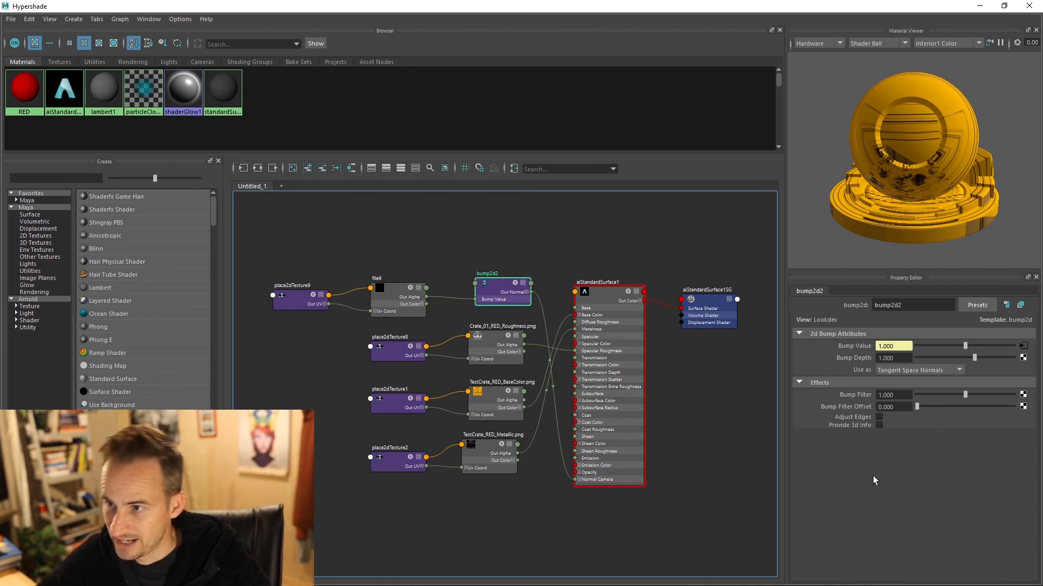
Load Crate_01_RED_Normal.png from the Crate_01 folder as the image of the file9 node feeding the bump node
left_click(392, 292)
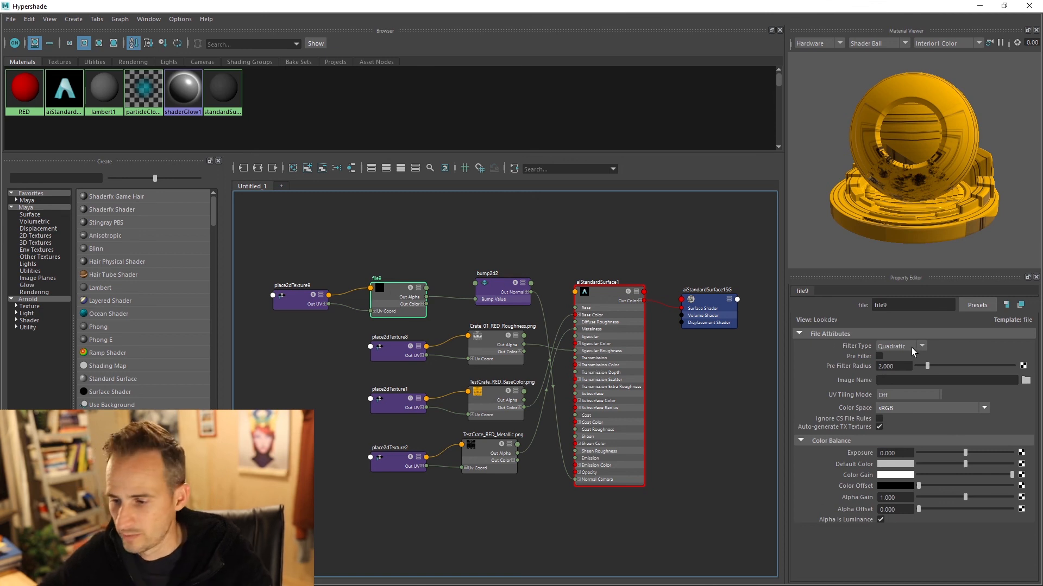
left_click(1026, 380)
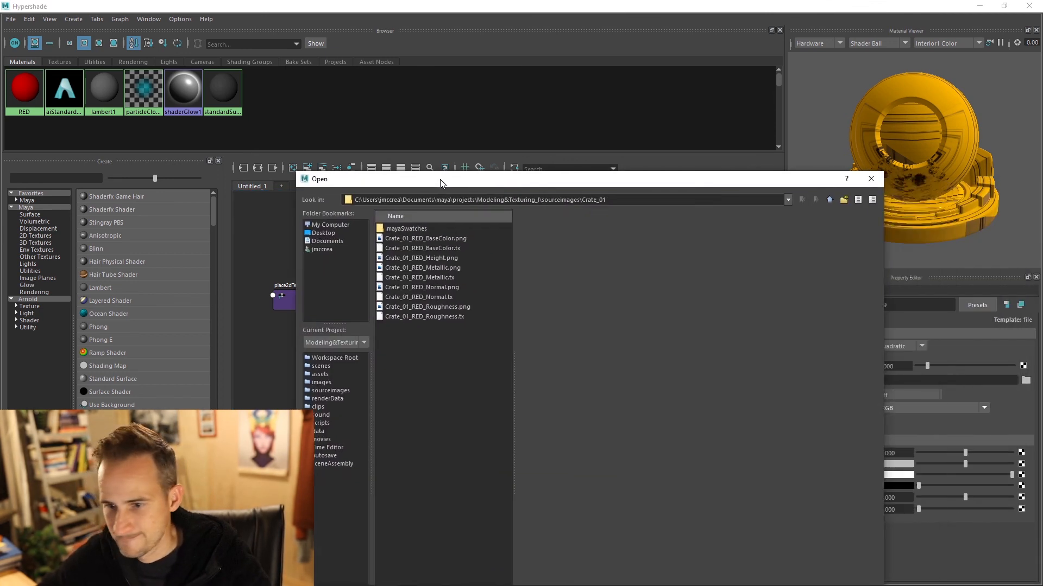
left_click(440, 286)
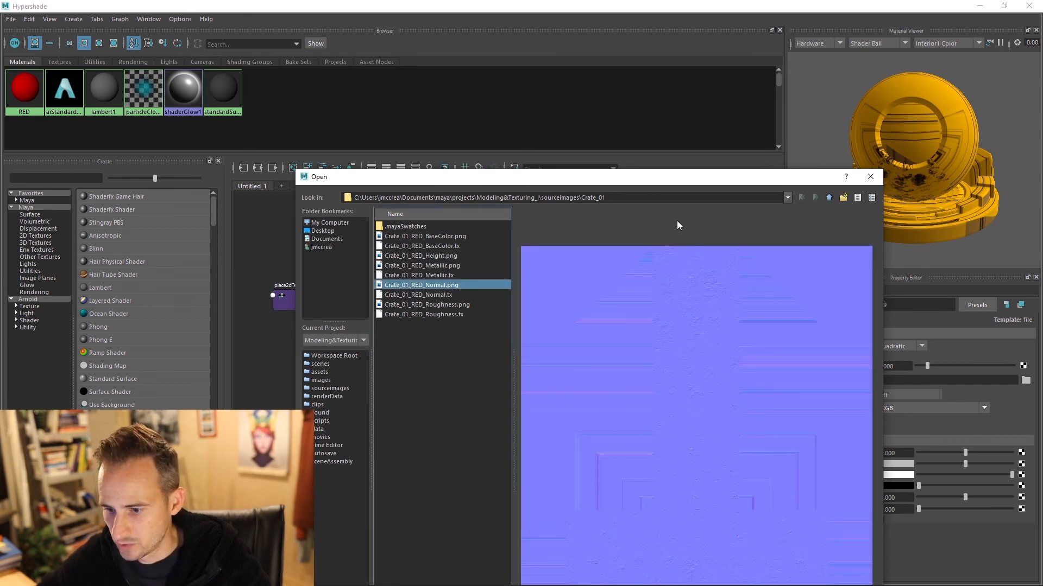
left_click_drag(676, 185, 477, 75)
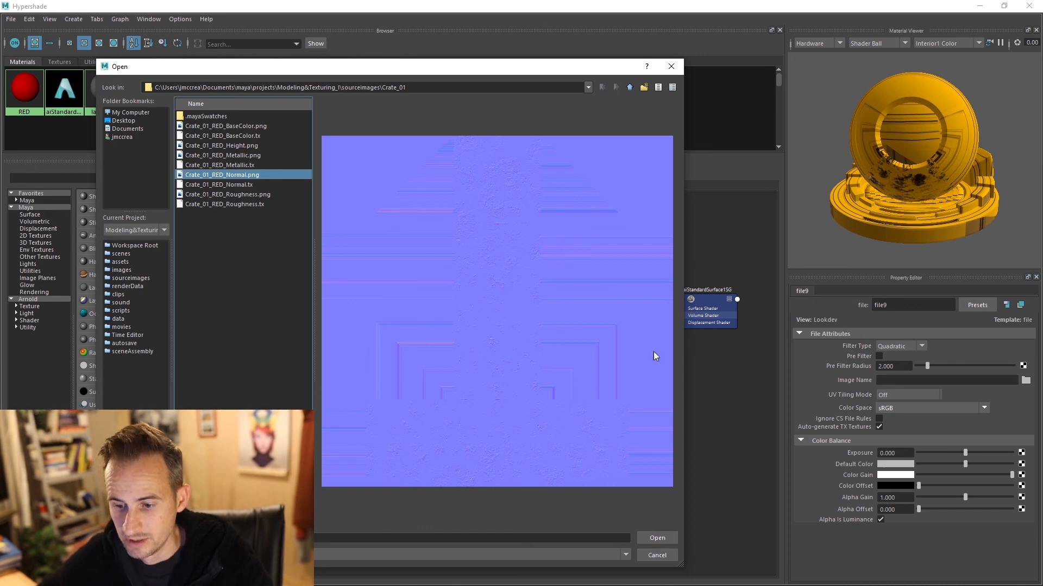
left_click(651, 538)
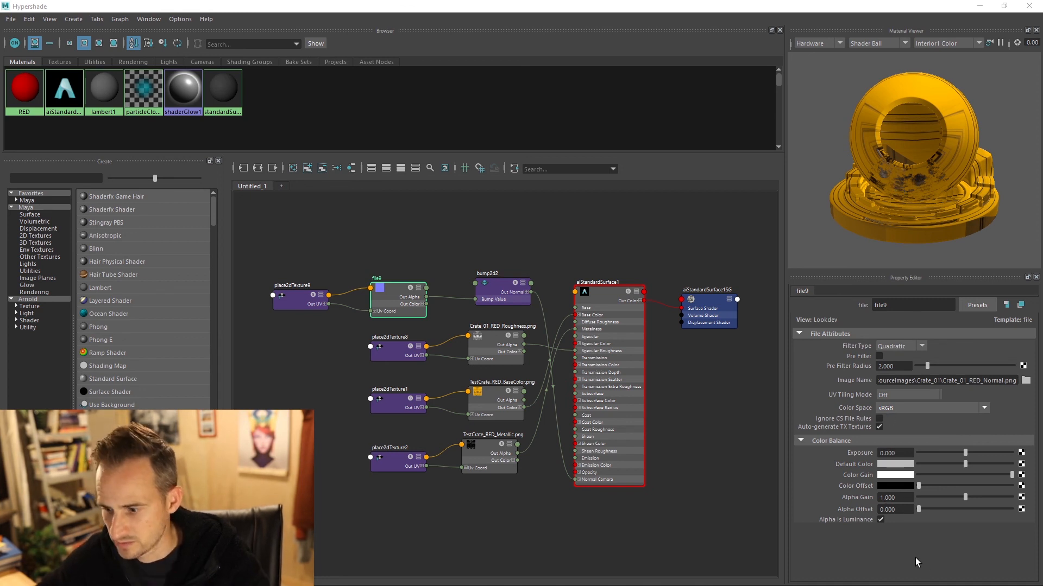
Set the normal map file's Color Space to Raw and turn off Alpha Is Luminance
left_click(896, 409)
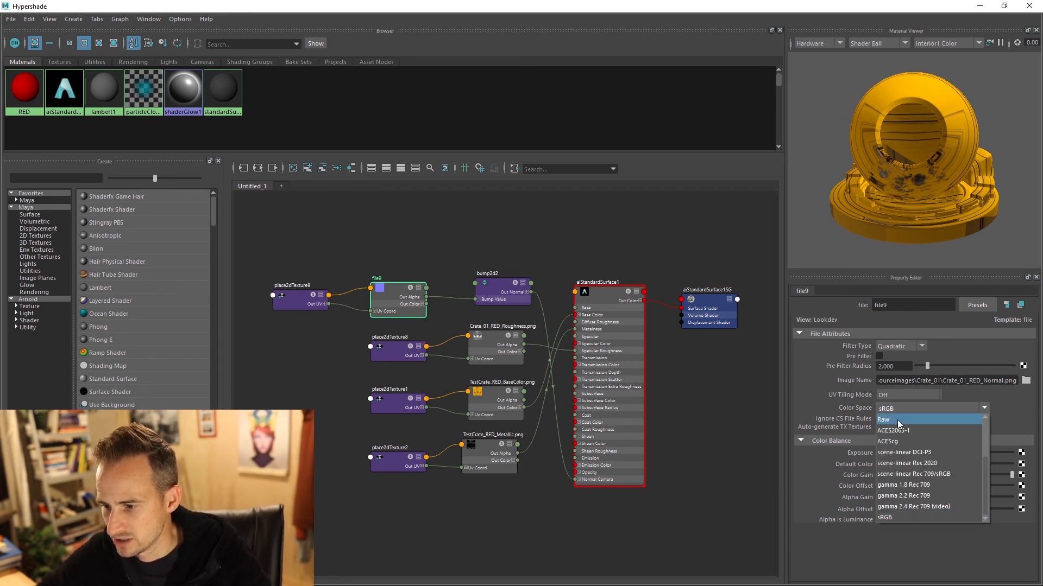
left_click(897, 419)
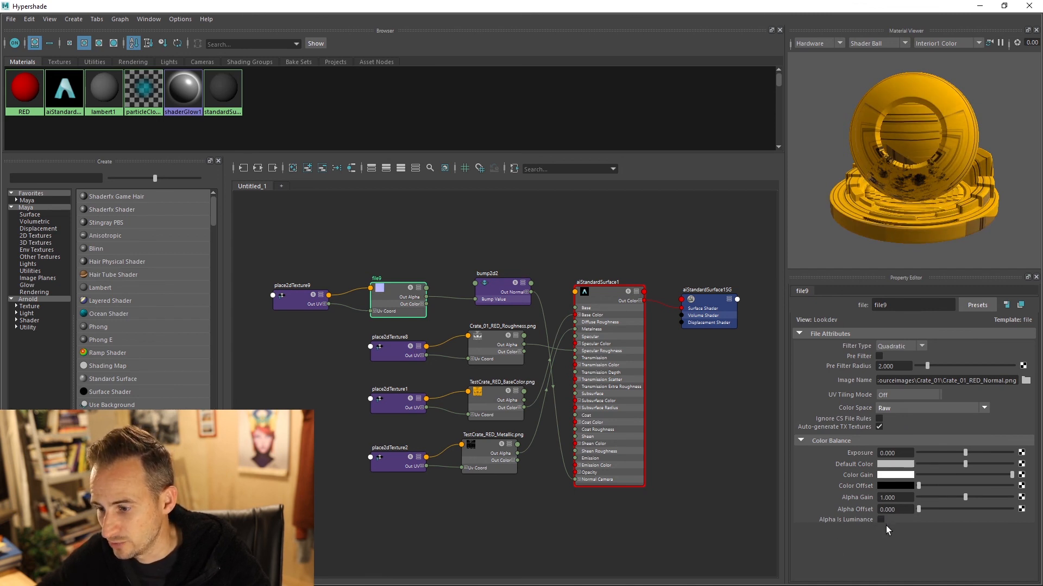
Try the sRGB color space on the normal map file and preview the material with Arnold in the Material Viewer
left_click(903, 409)
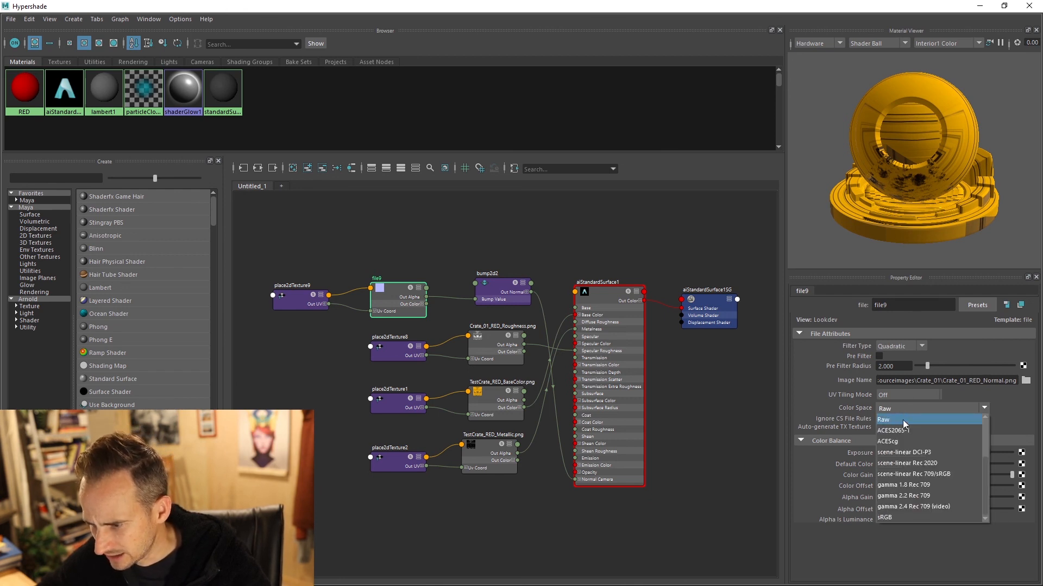
left_click(898, 517)
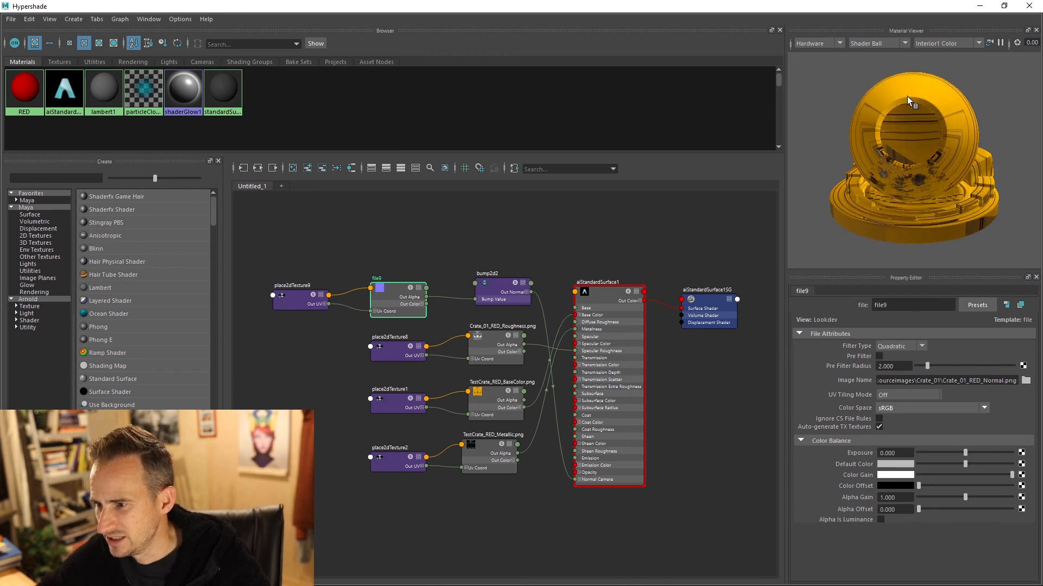
left_click(834, 45)
left_click(816, 59)
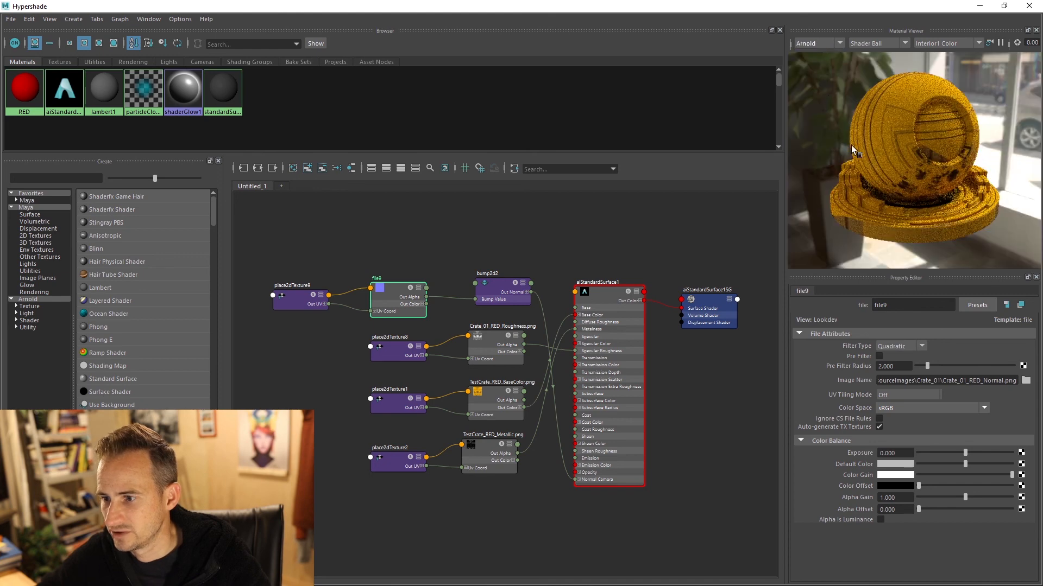
Set the normal map file's Color Space back to Raw while previewing the material in Arnold
left_click(903, 407)
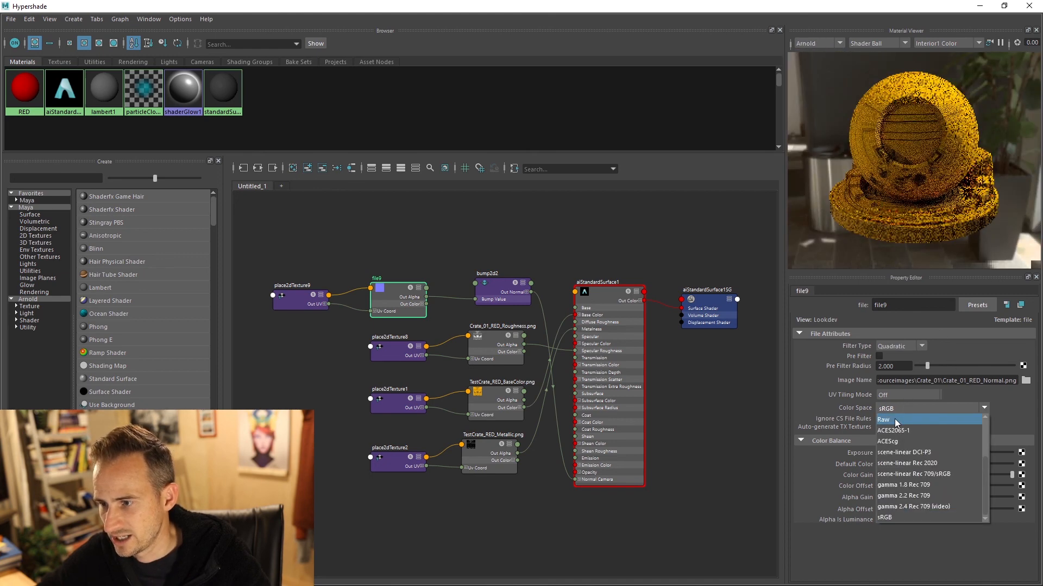
left_click(889, 420)
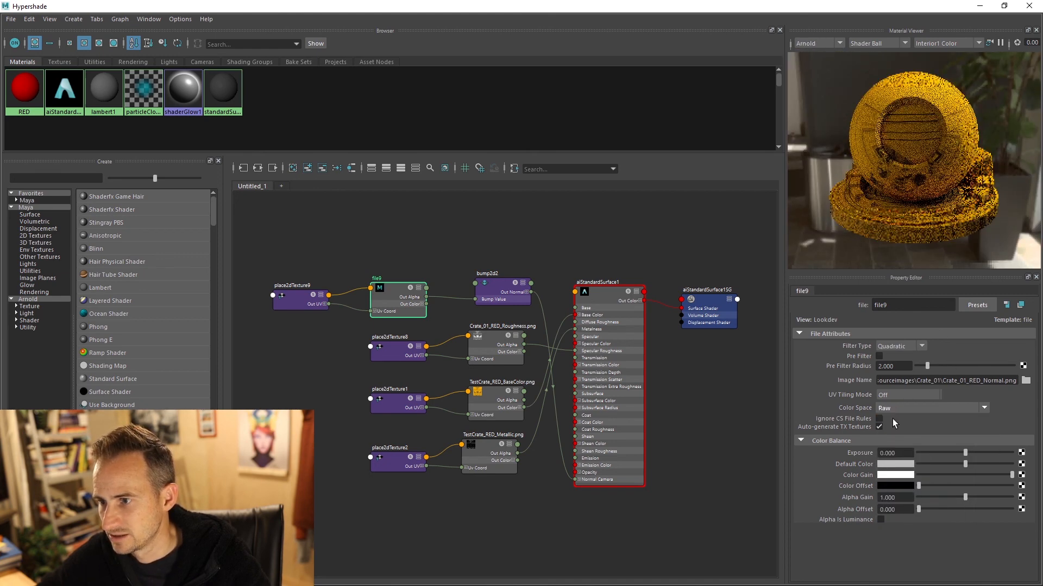
left_click(894, 408)
left_click(897, 422)
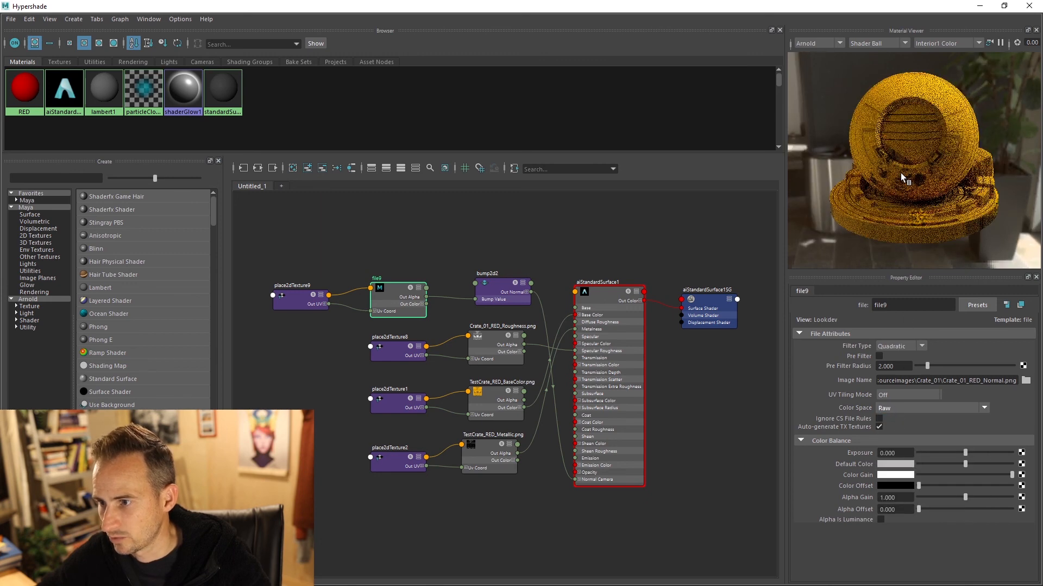
Compare the material in the Material Viewer using the Hardware renderer and the Arnold renderer
left_click(827, 44)
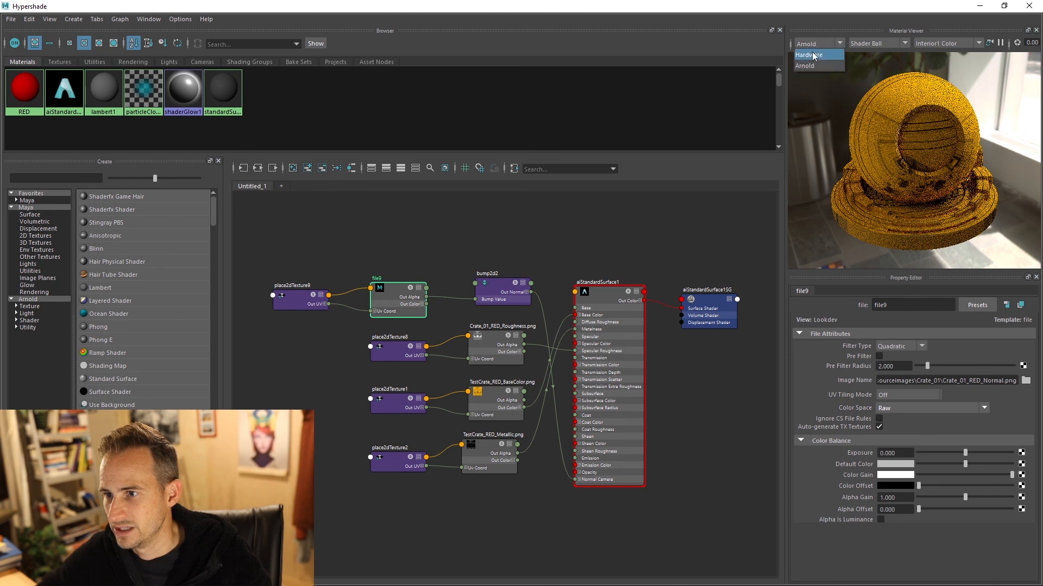
left_click(813, 55)
left_click(814, 45)
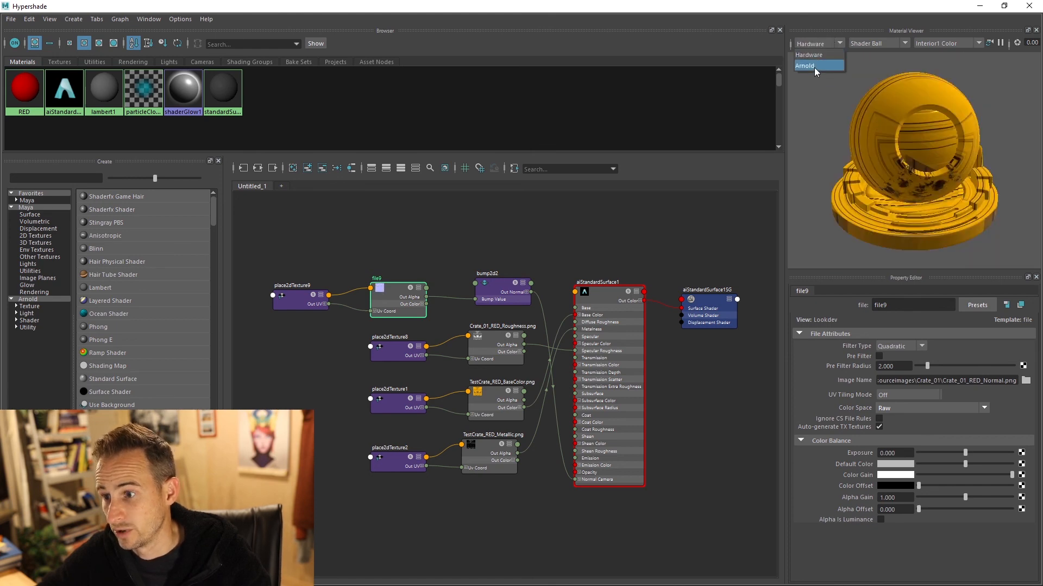
left_click(814, 66)
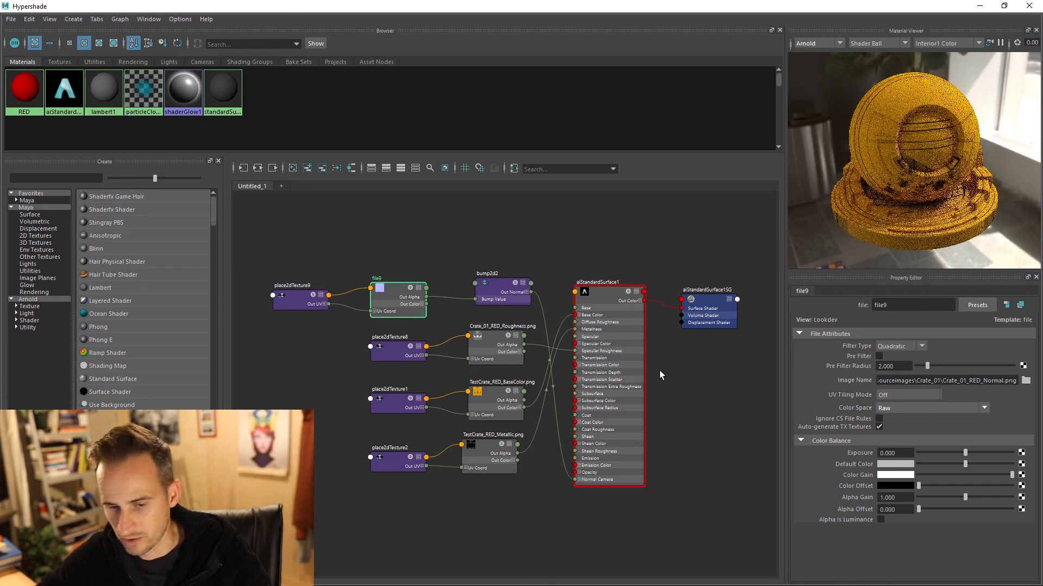
Try the sRGB color space on the file9 normal map, restore Raw, and refresh the Arnold preview
left_click(899, 408)
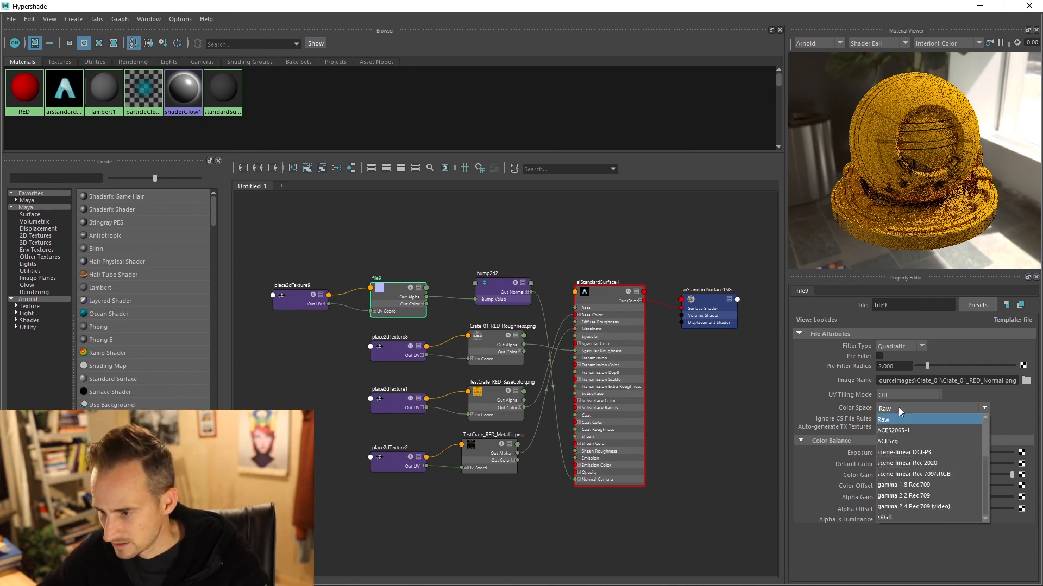
left_click(898, 518)
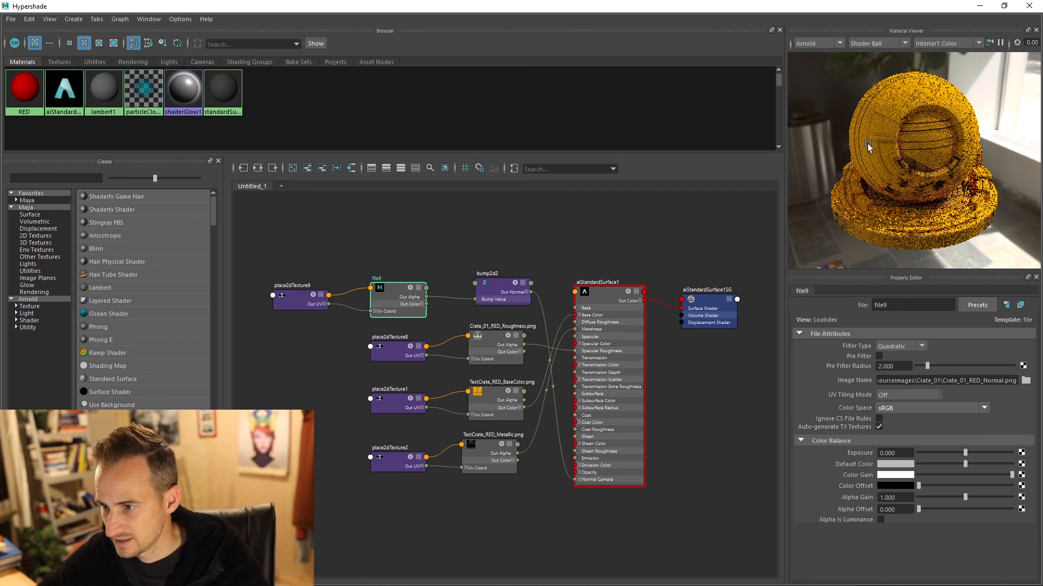
left_click(894, 410)
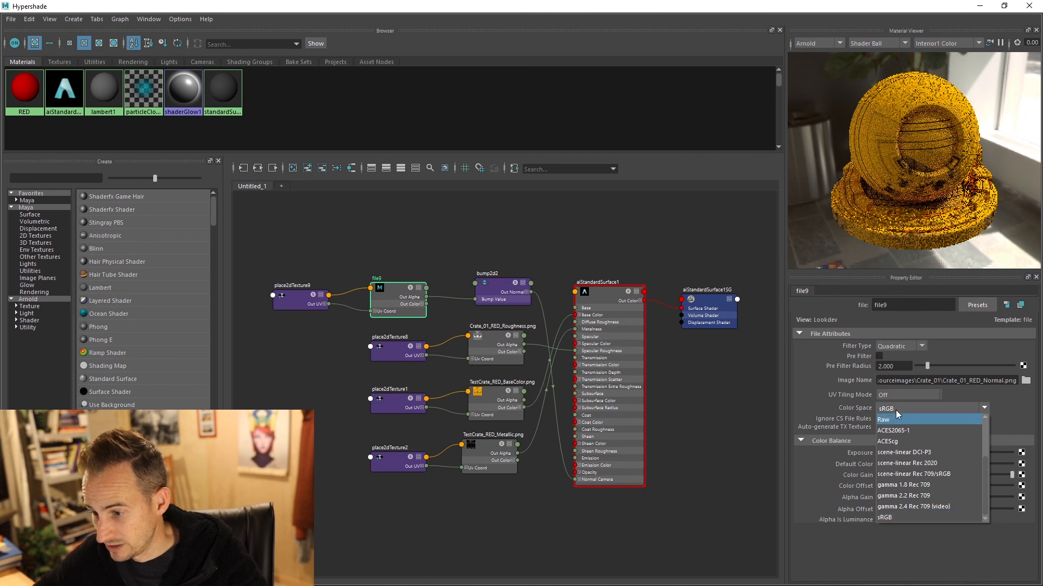
left_click(894, 417)
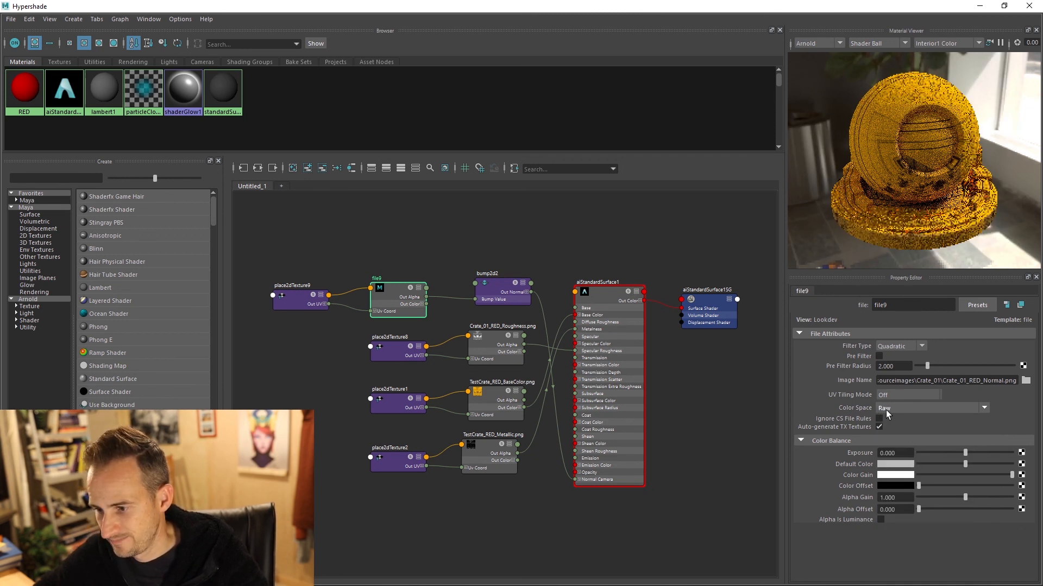
left_click(819, 54)
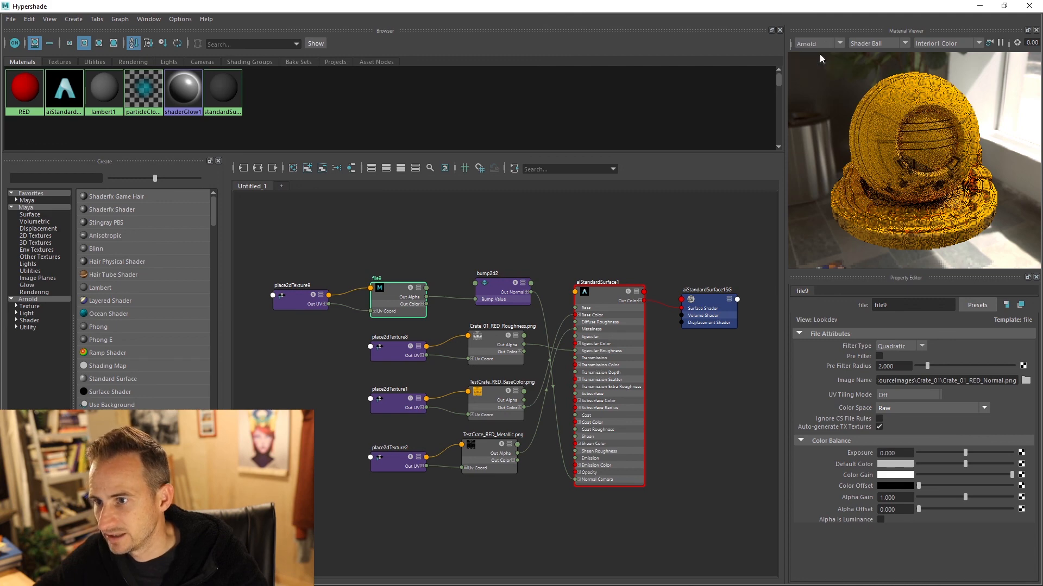
left_click(822, 46)
left_click(822, 66)
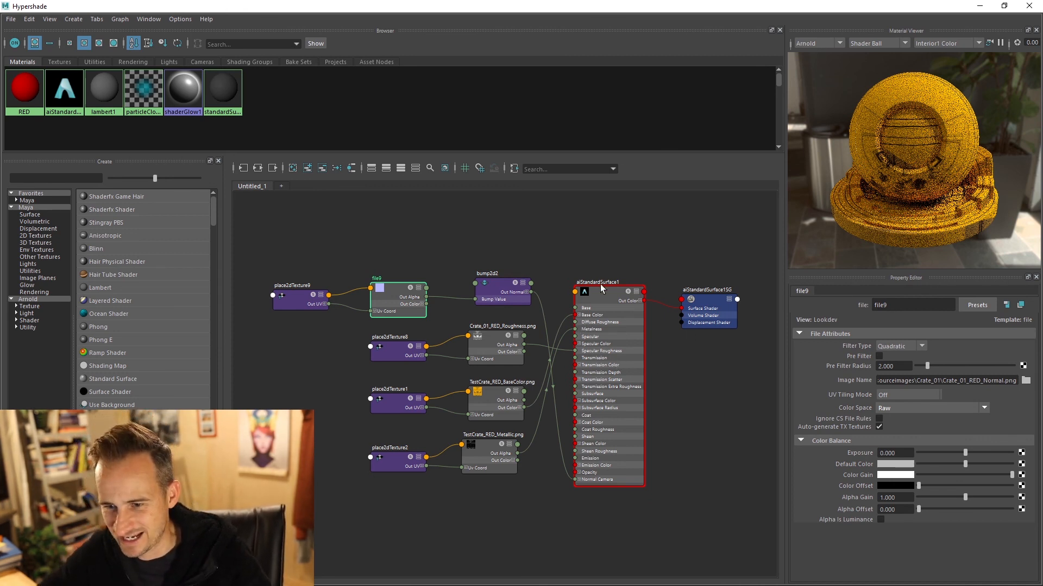
Close the Hypershade and inspect the textured cube from several sides in the perspective view
left_click(1027, 10)
left_click(457, 328)
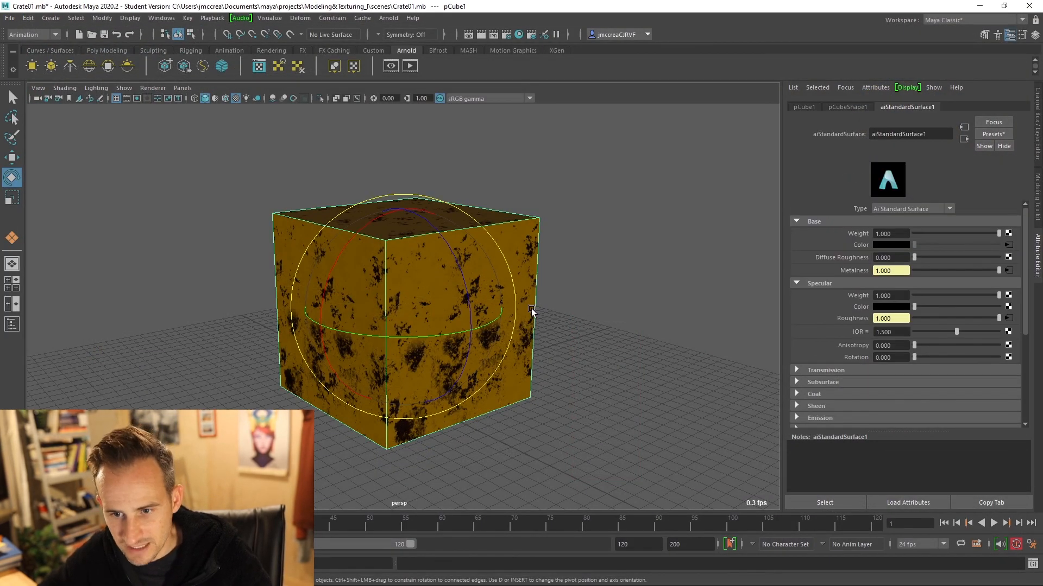
left_click_drag(531, 309, 422, 298, "alt")
scroll(422, 298, "up", 3)
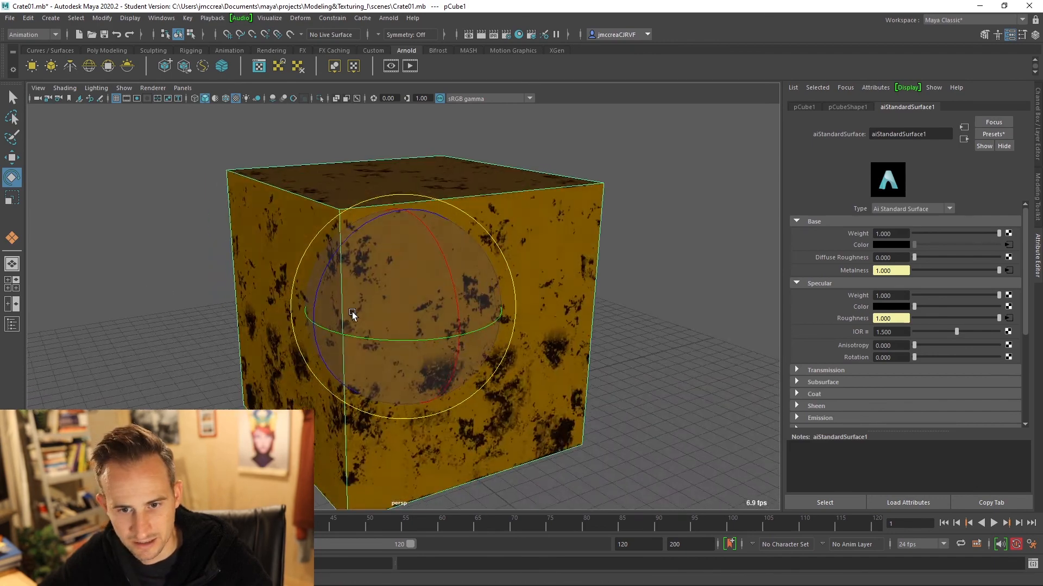
left_click_drag(352, 311, 416, 307, "alt")
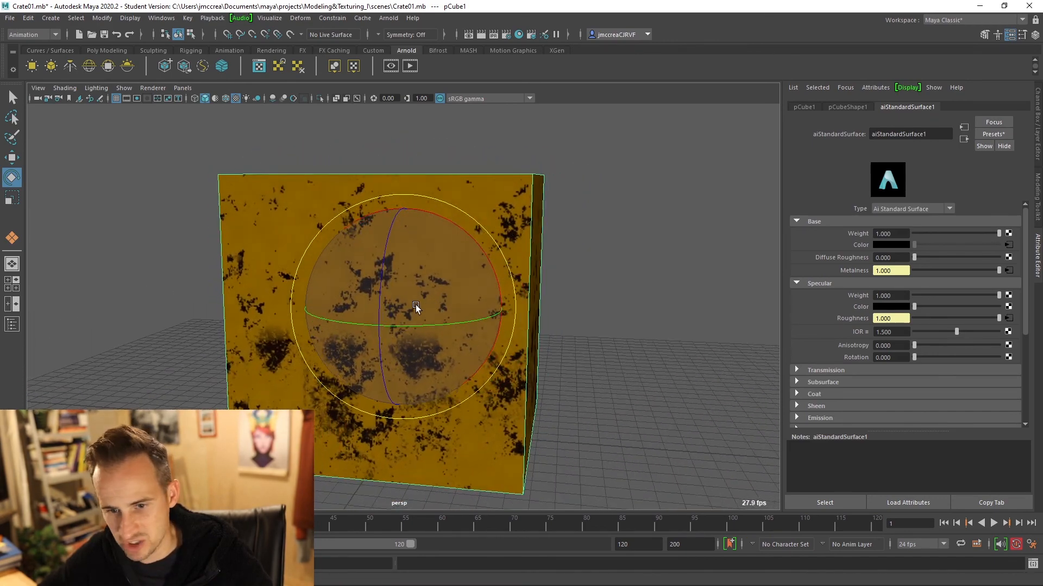
left_click(520, 34)
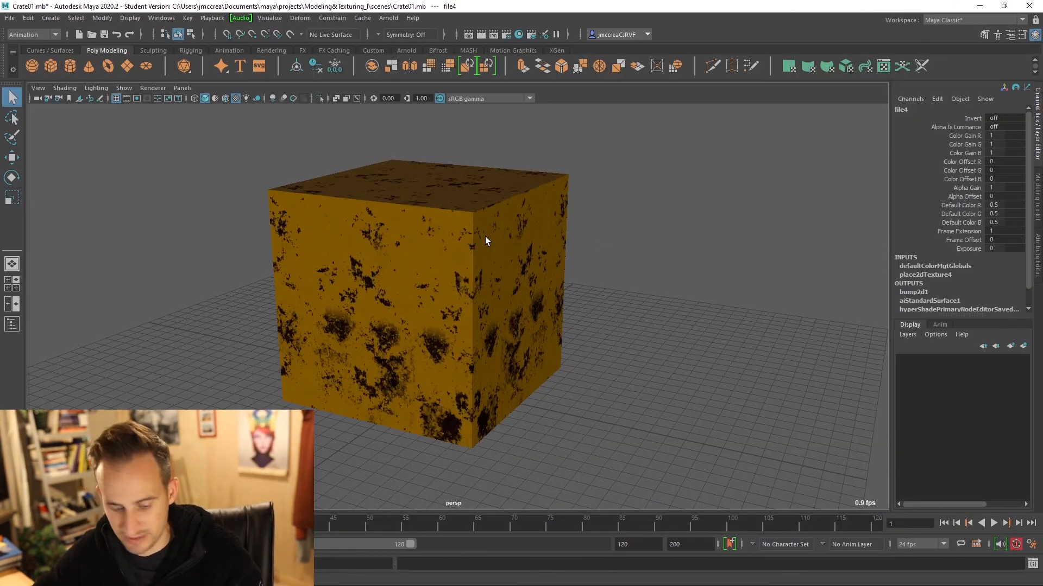
mouse_move(529, 231)
left_mouse_down("alt")
mouse_move(577, 212)
mouse_move(537, 213)
left_mouse_up("alt")
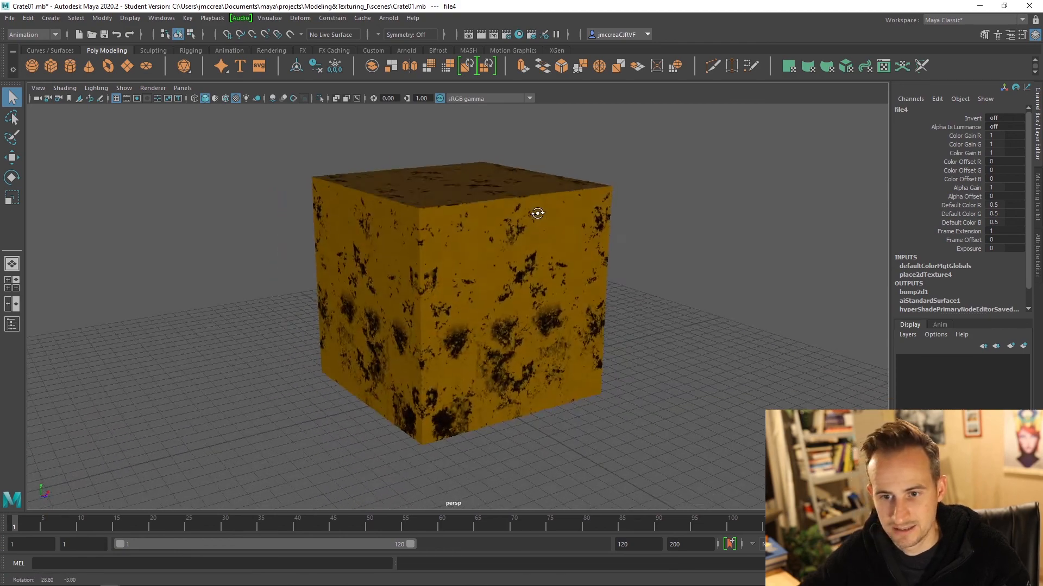
Select the cube and reopen the Hypershade to view its shading network, keeping the Material Viewer on Hardware
left_click(506, 230)
left_click(519, 34)
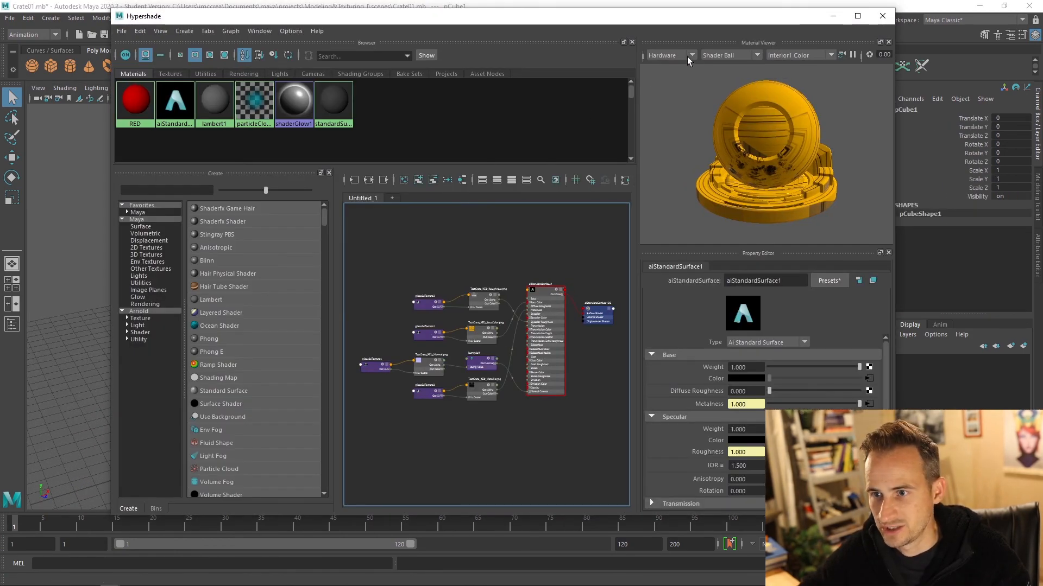
left_click(686, 57)
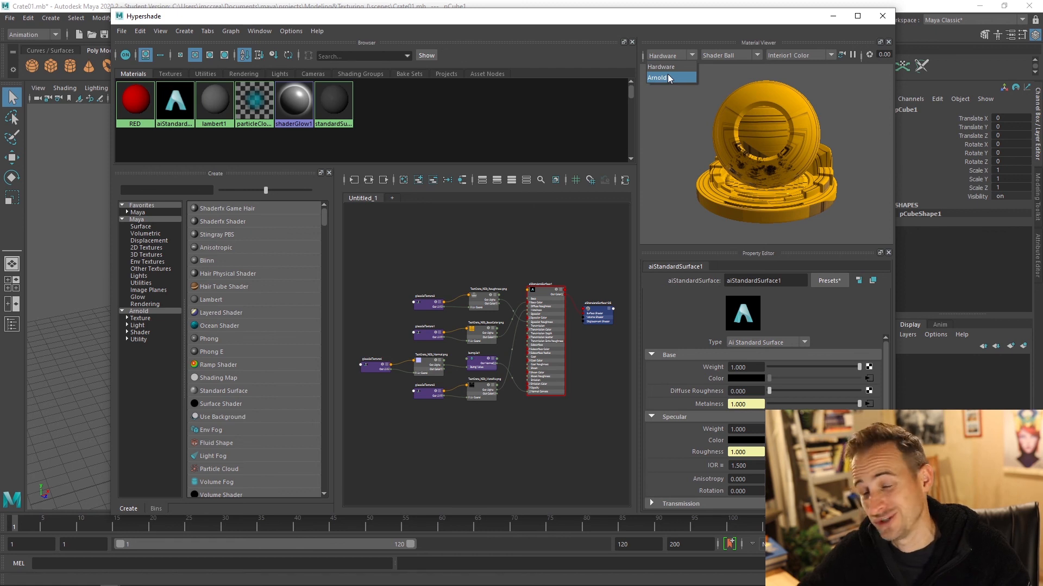
left_click(666, 67)
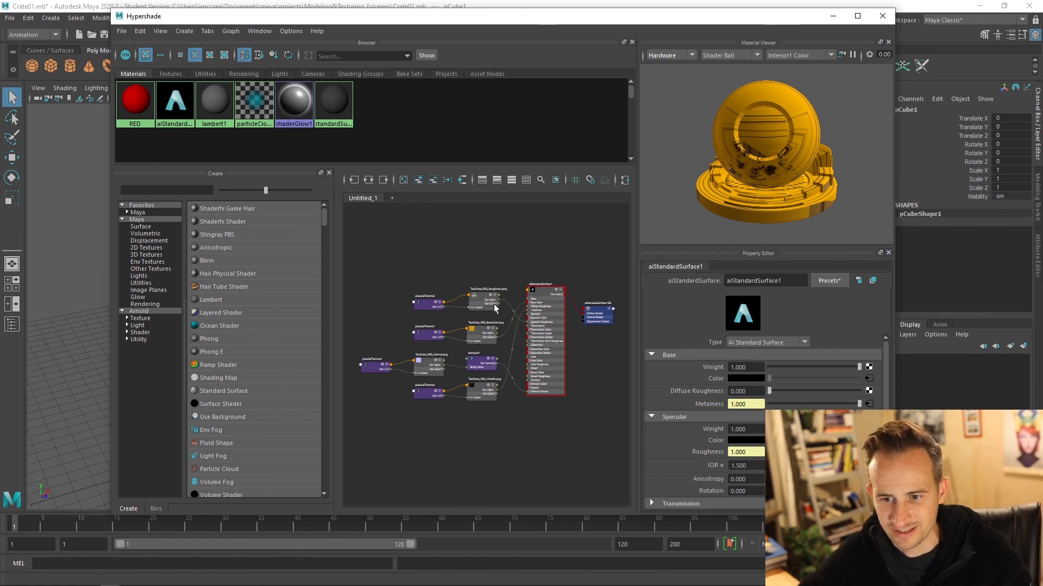
left_click_drag(384, 250, 615, 474)
left_click(543, 267)
Check the Color Space and Alpha Is Luminance settings on the roughness, metallic, base color and normal file nodes, plus the bump node's settings
left_click(482, 299)
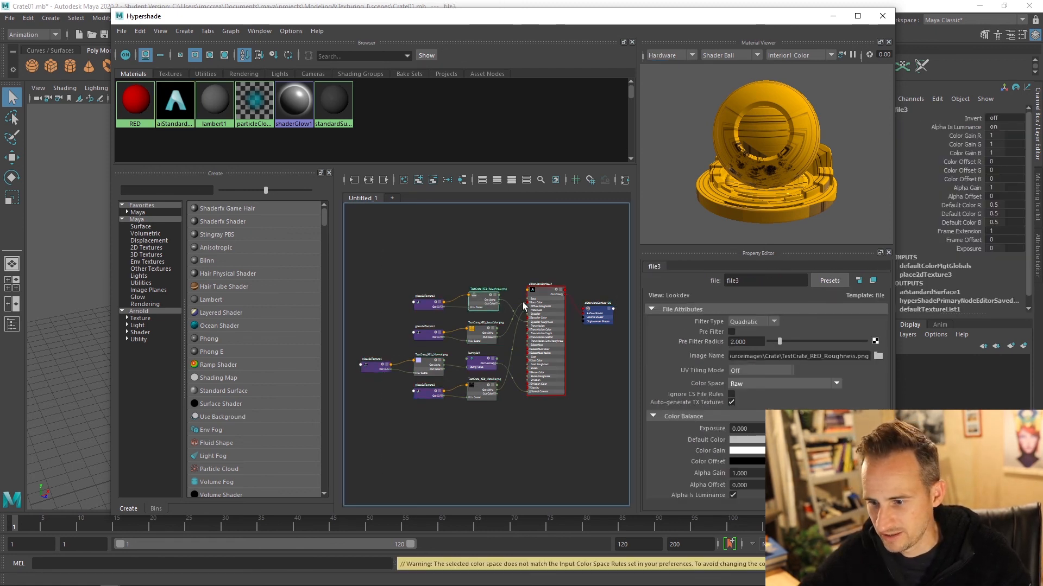
left_click(482, 363)
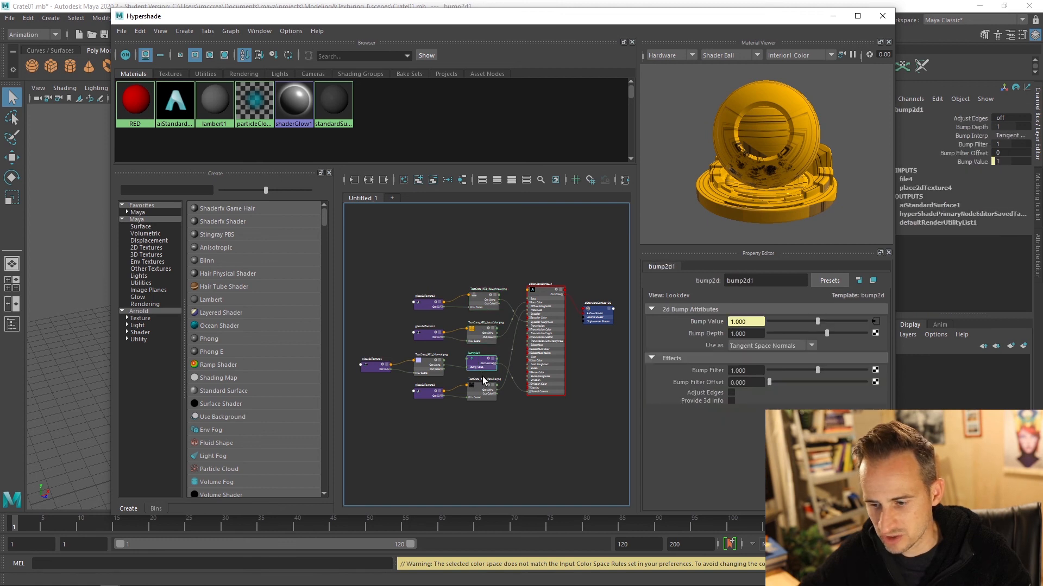
left_click(483, 390)
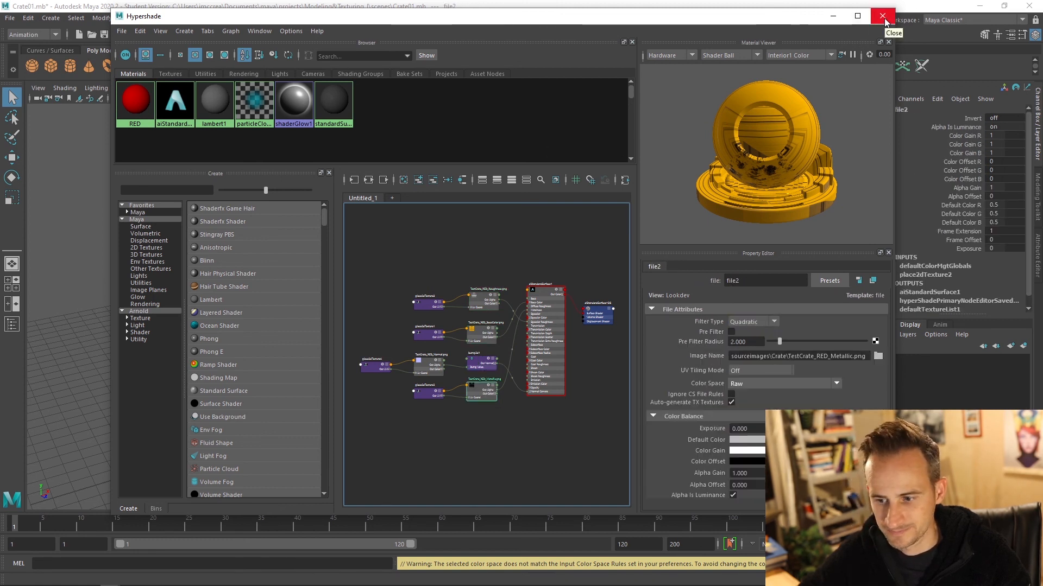
left_click(487, 308)
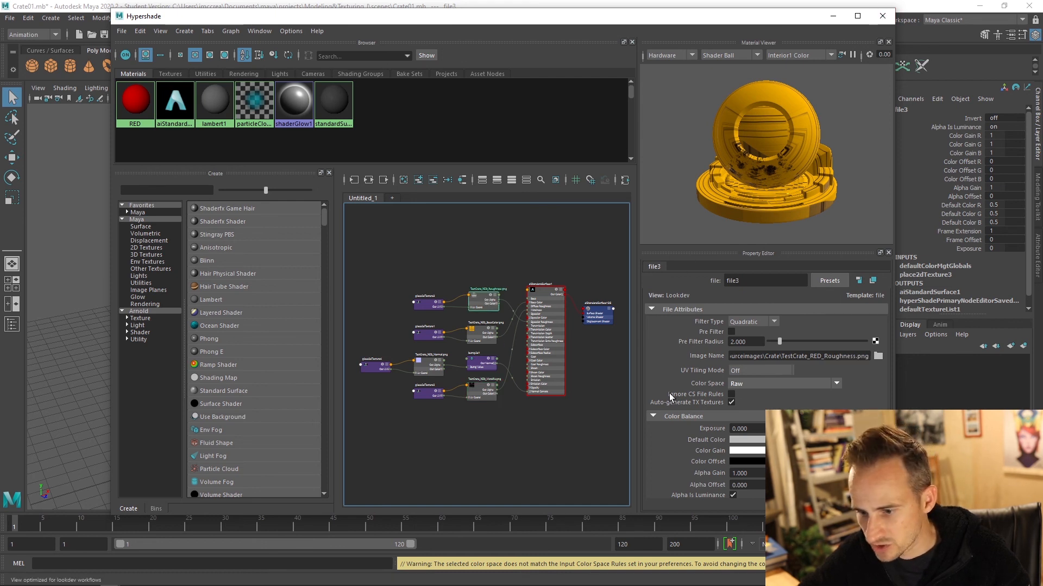
left_click(476, 389)
left_click(485, 306)
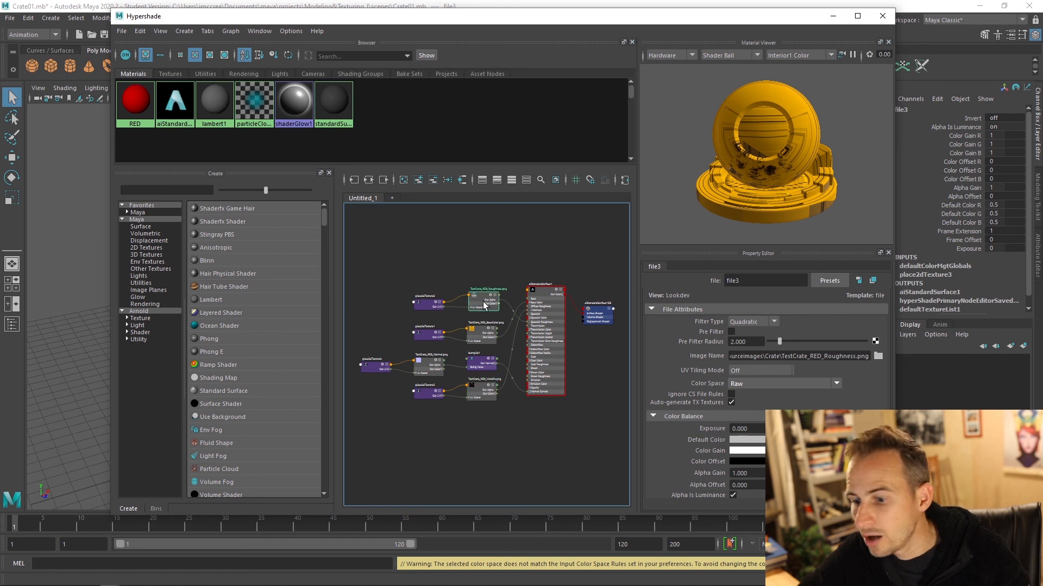
left_click(478, 381)
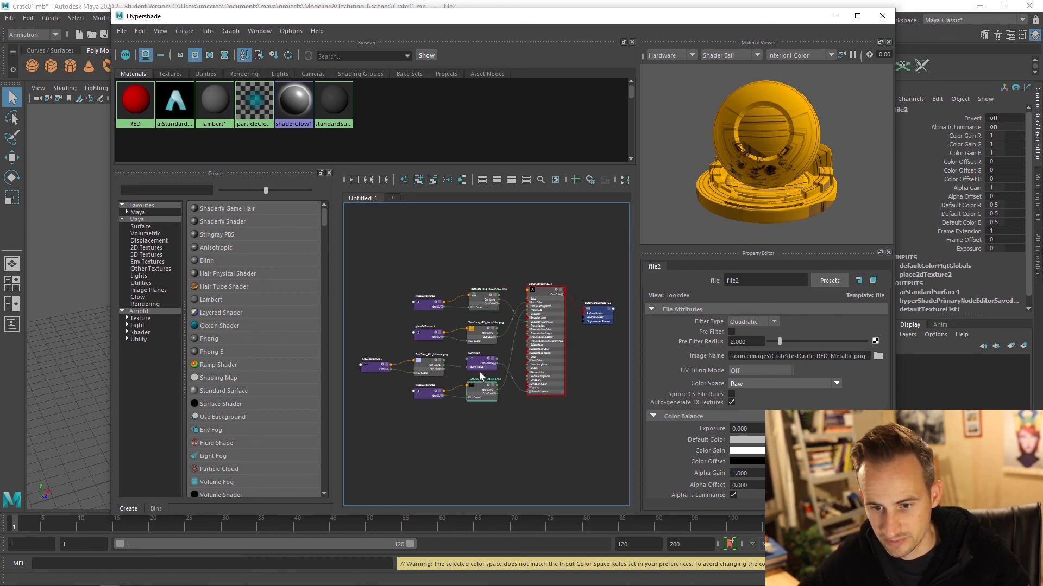
left_click(482, 335)
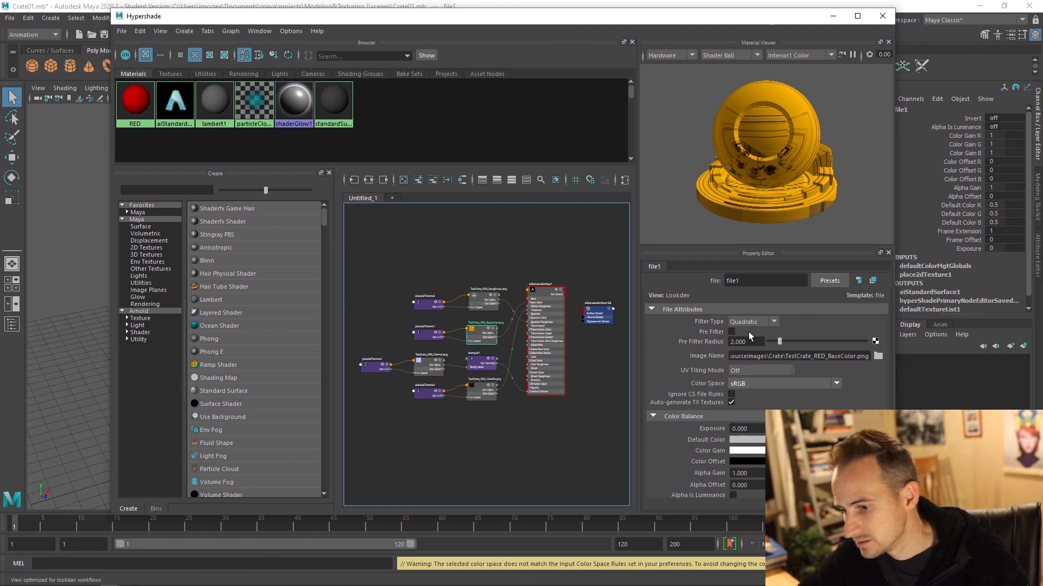
left_click(435, 368)
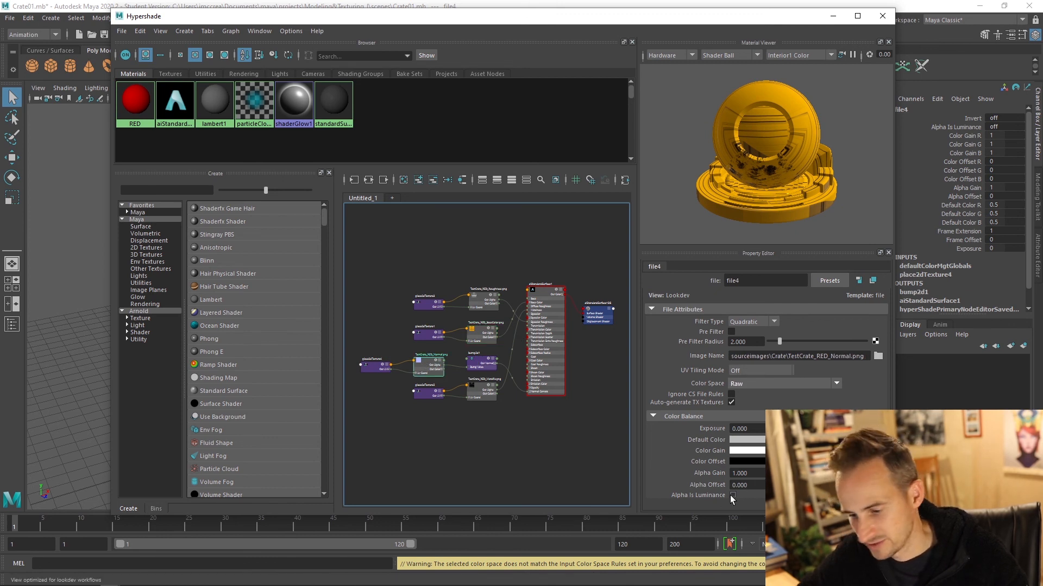
left_click(476, 391)
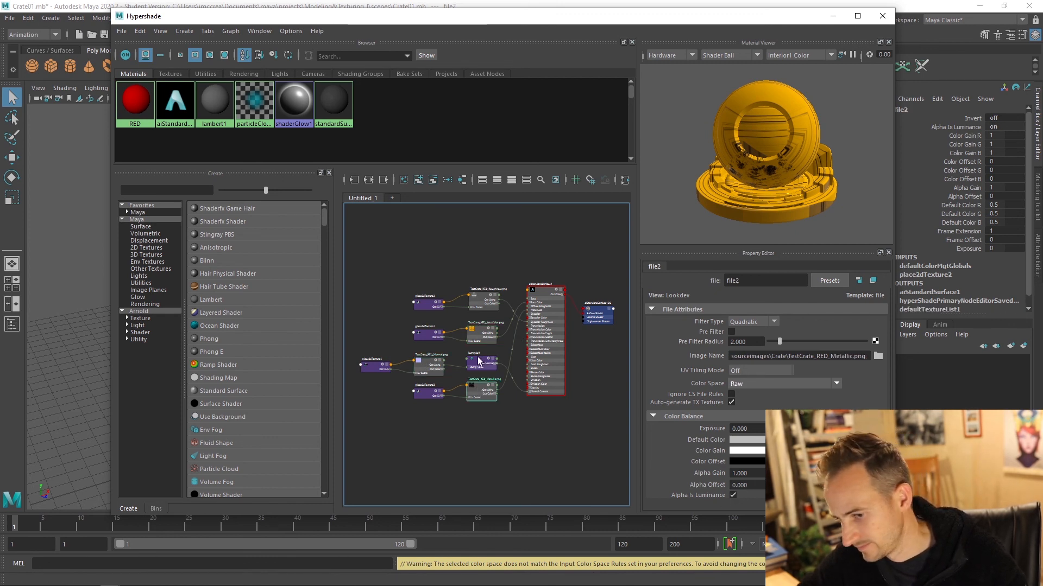
left_click(483, 302)
left_click(479, 334)
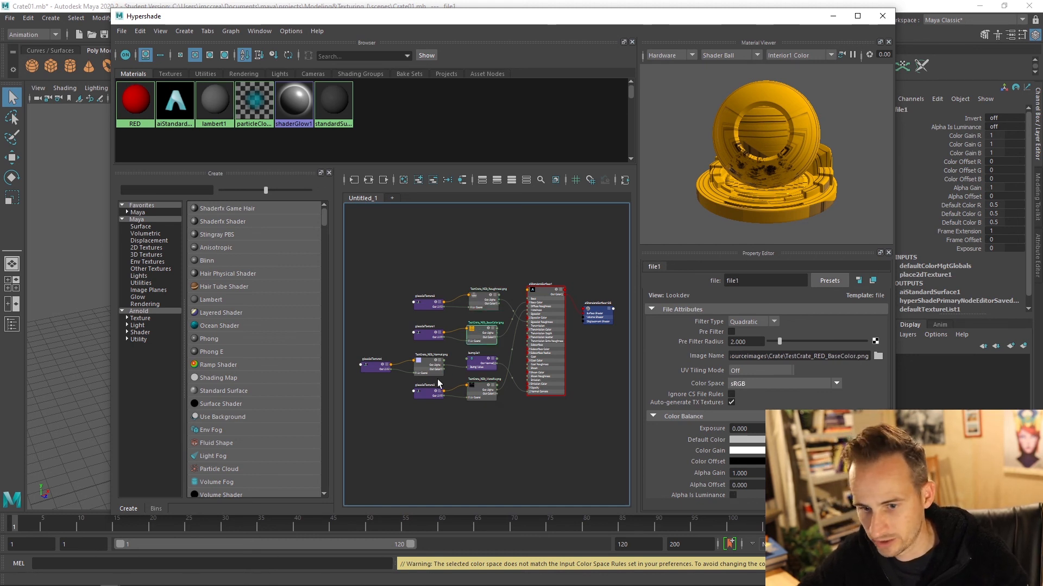
left_click(430, 365)
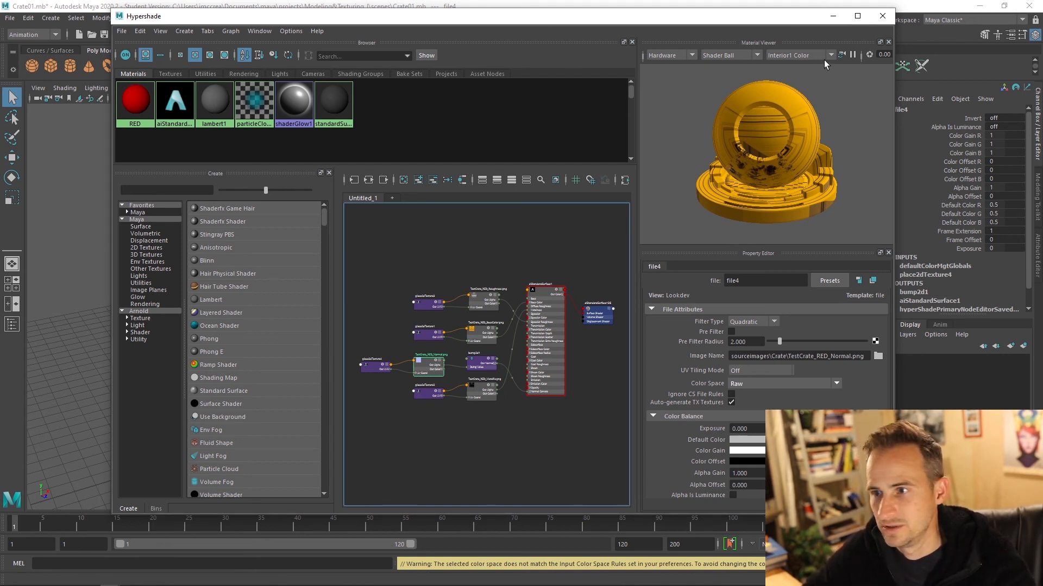
left_click(881, 19)
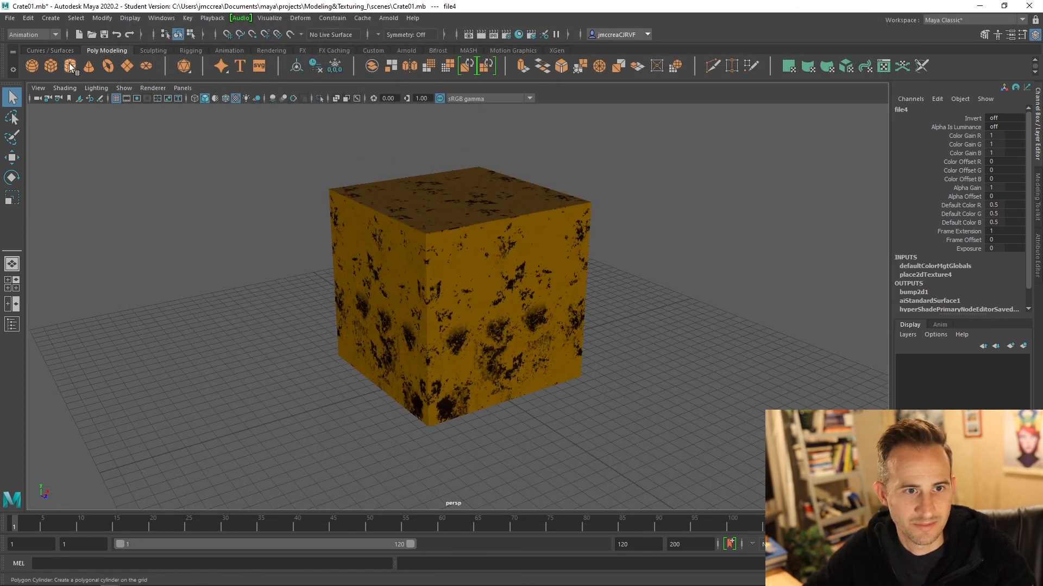
Add an Arnold SkyDome light to the scene and map a File texture to its Color
left_click(412, 50)
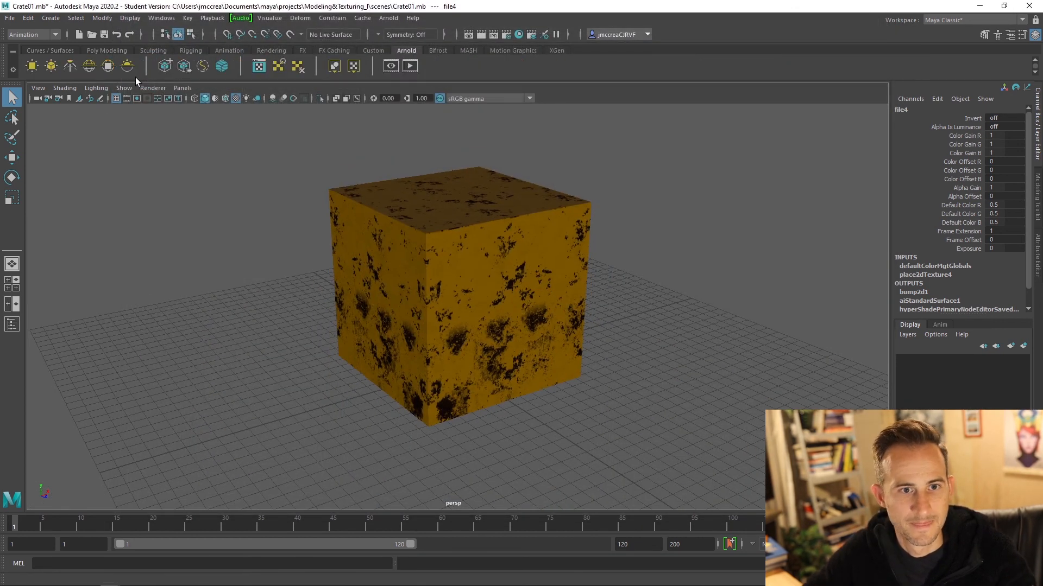
left_click(93, 67)
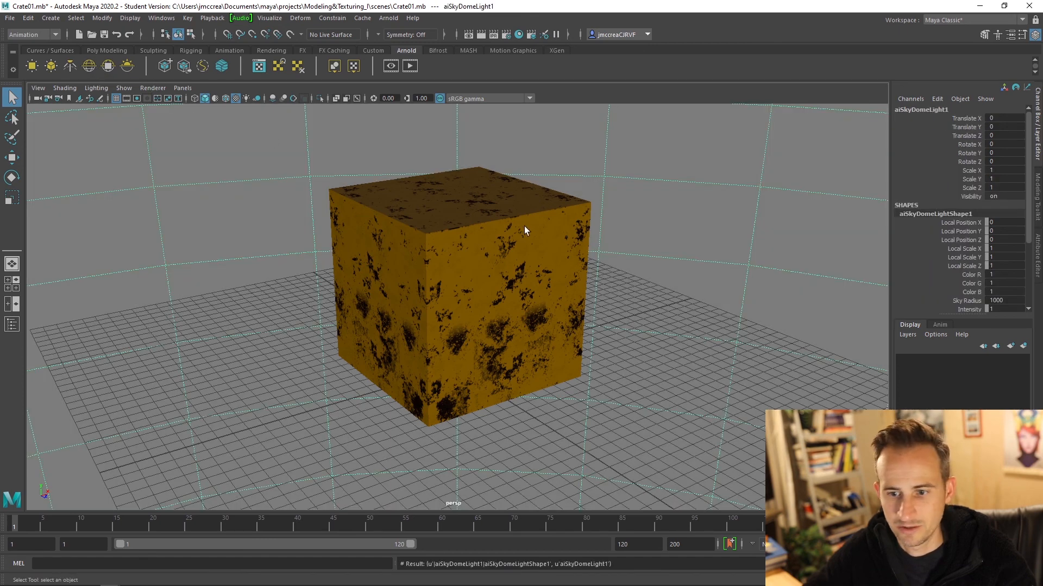
left_click(1035, 260)
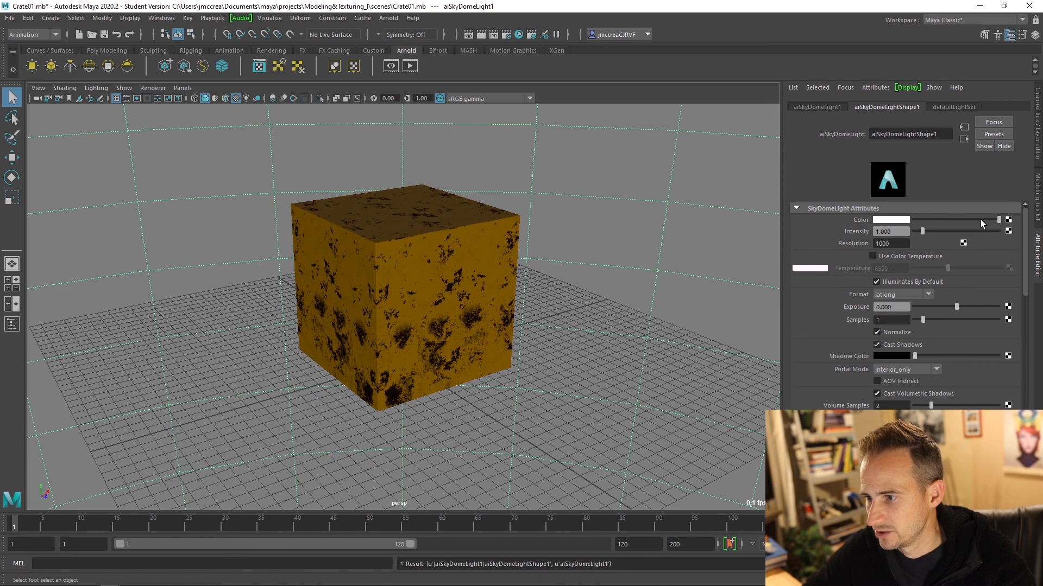
left_click(1009, 220)
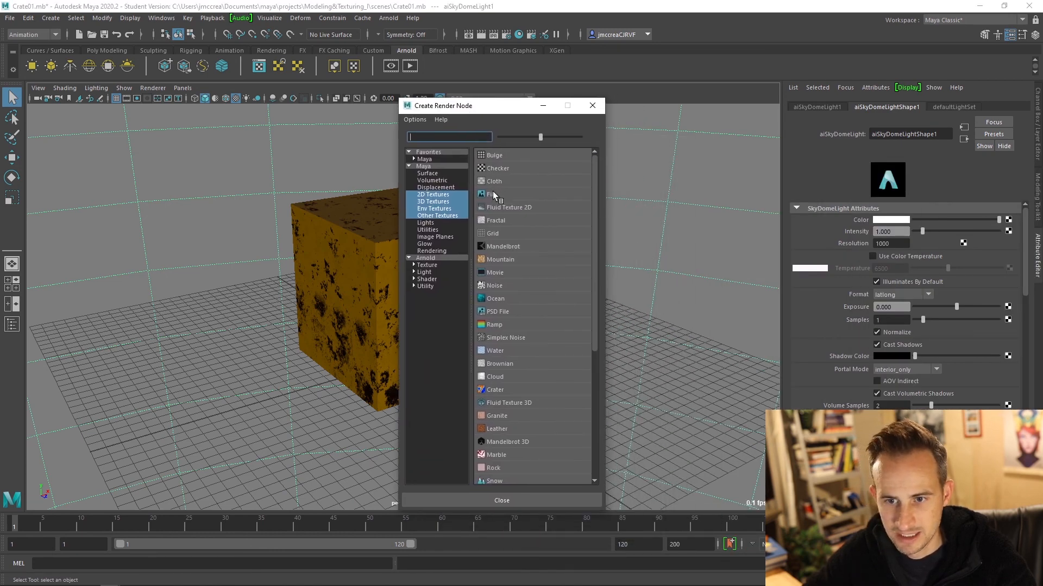
left_click(493, 193)
Browse for the sky dome file texture's image in C:\Program Files\Allegorithmic\Substance Painter\resources\shelf\allegorithmic\environments
left_click(1010, 255)
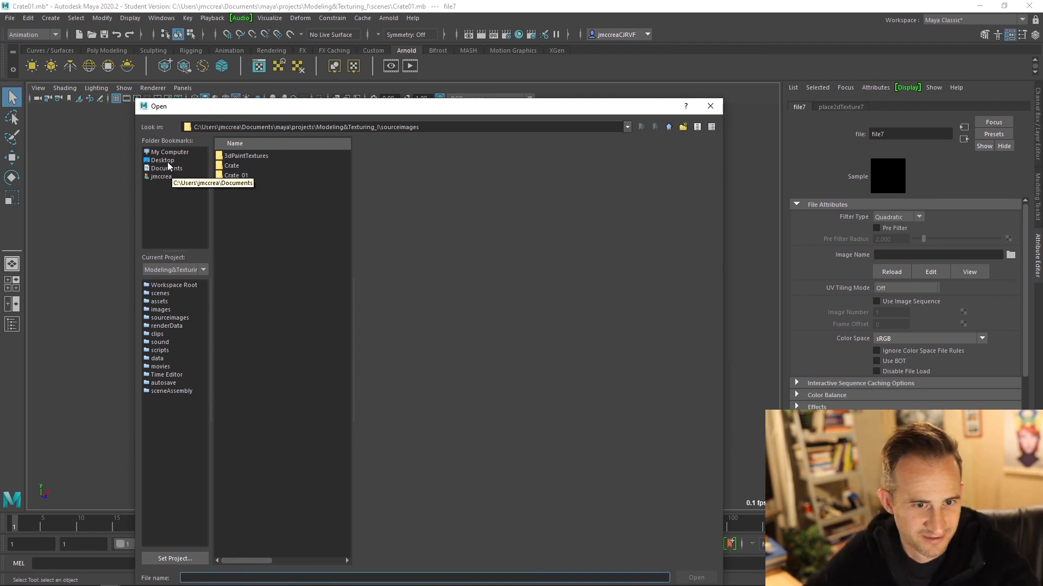
left_click(168, 154)
left_click(230, 157)
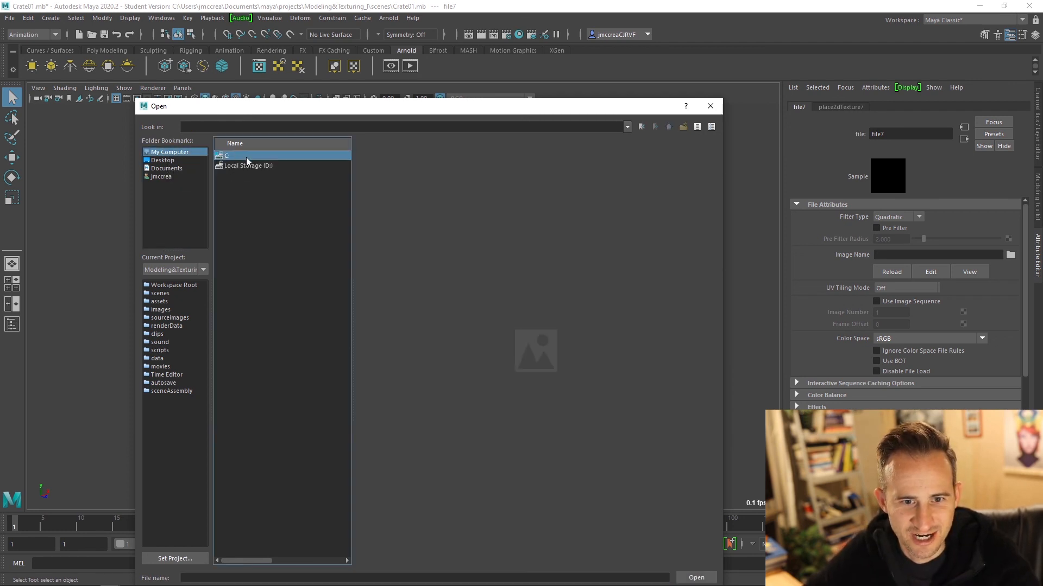
double_click(246, 157)
left_click(246, 224)
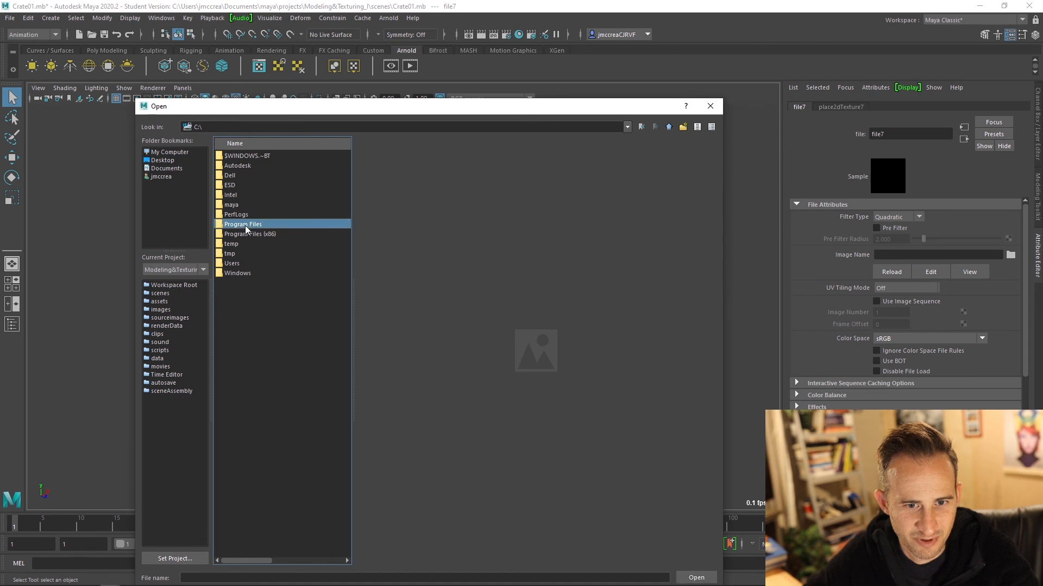
double_click(246, 226)
double_click(242, 186)
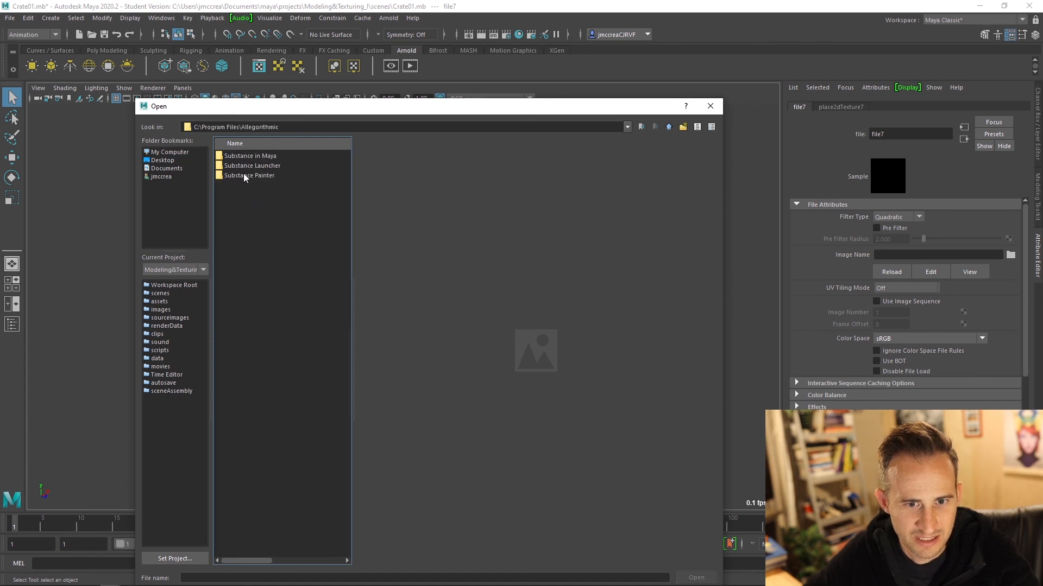
double_click(243, 176)
double_click(231, 185)
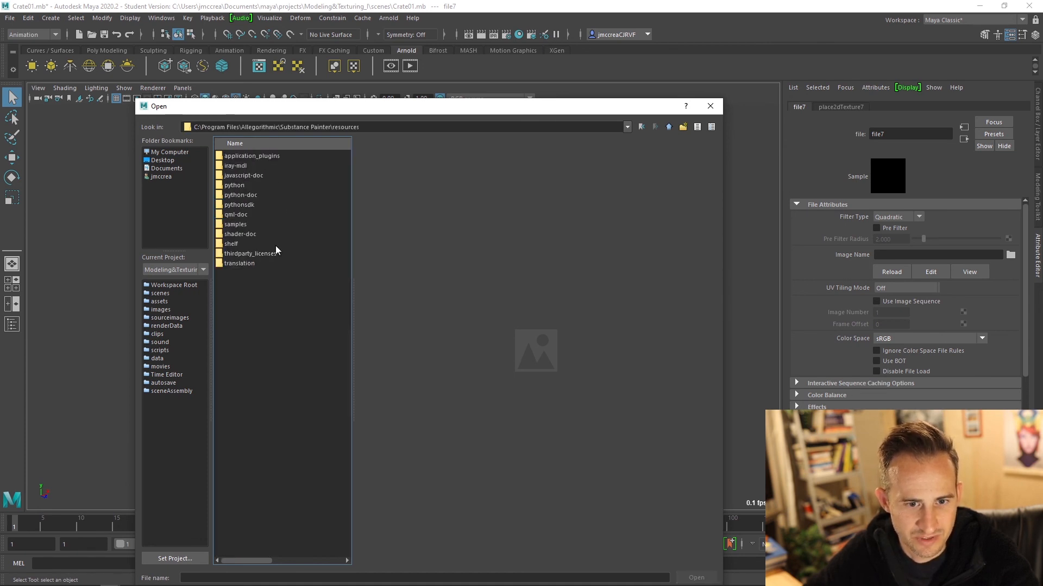
double_click(233, 243)
double_click(229, 156)
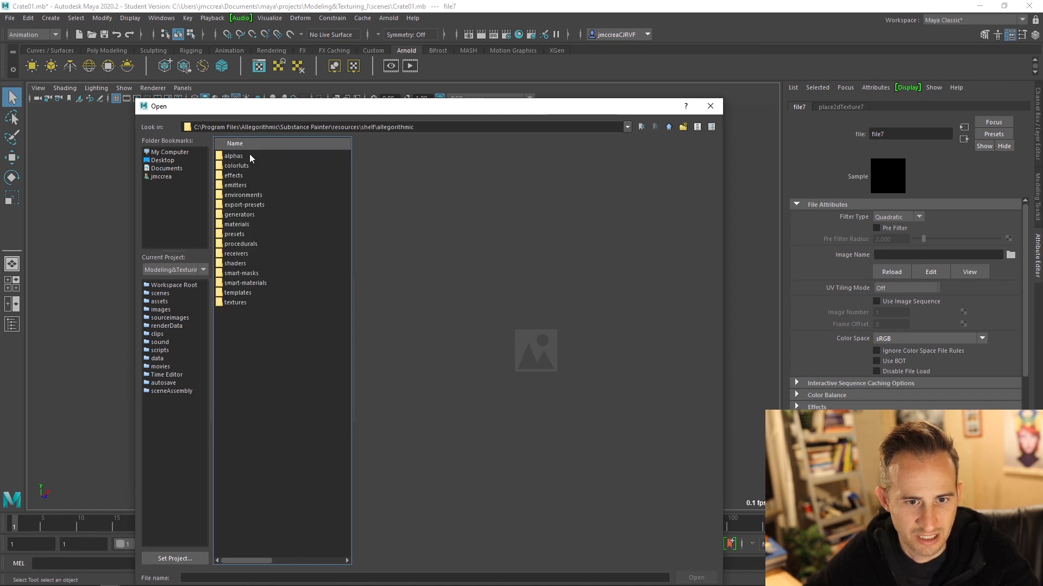
double_click(245, 194)
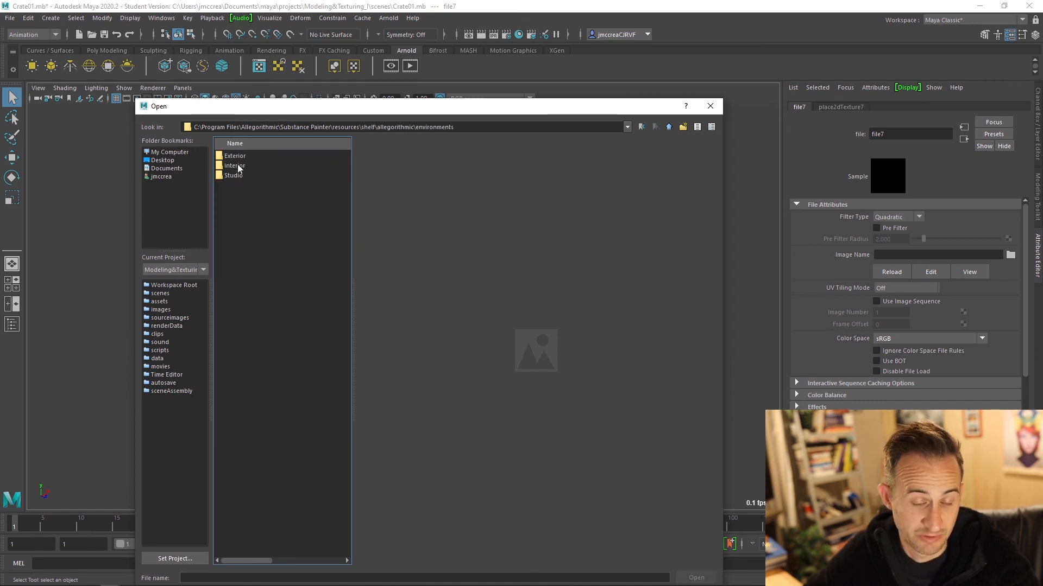
Load Bus Garage.exr from the Interior environments folder as the sky dome's color image
double_click(238, 165)
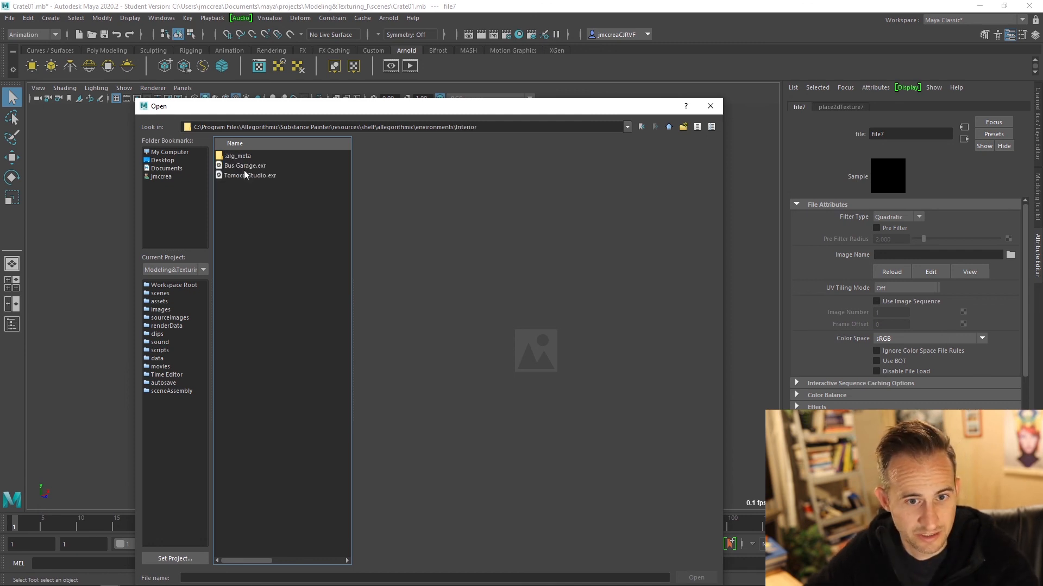
left_click(243, 175)
left_click(240, 165)
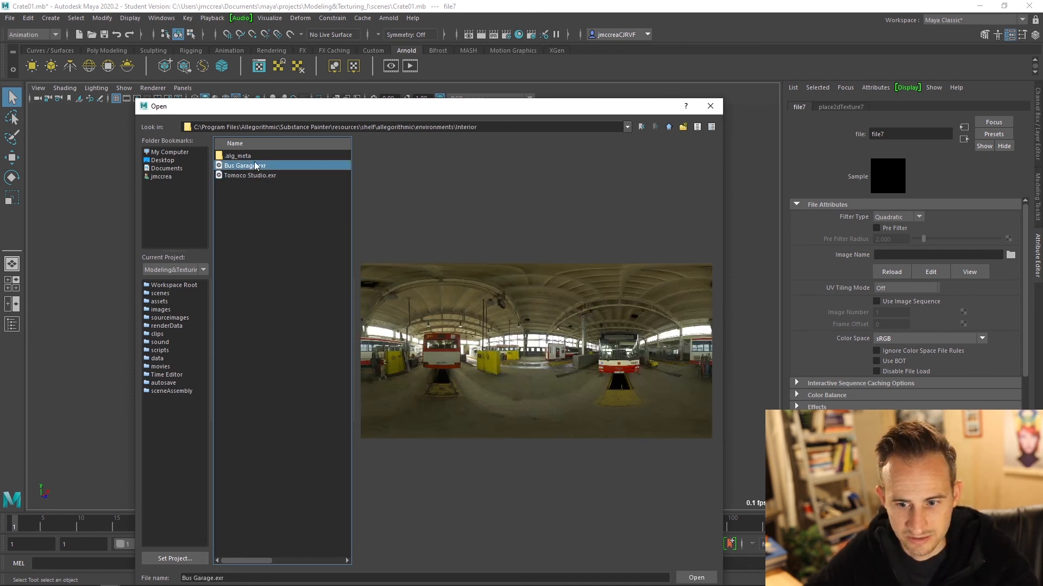
left_click(696, 576)
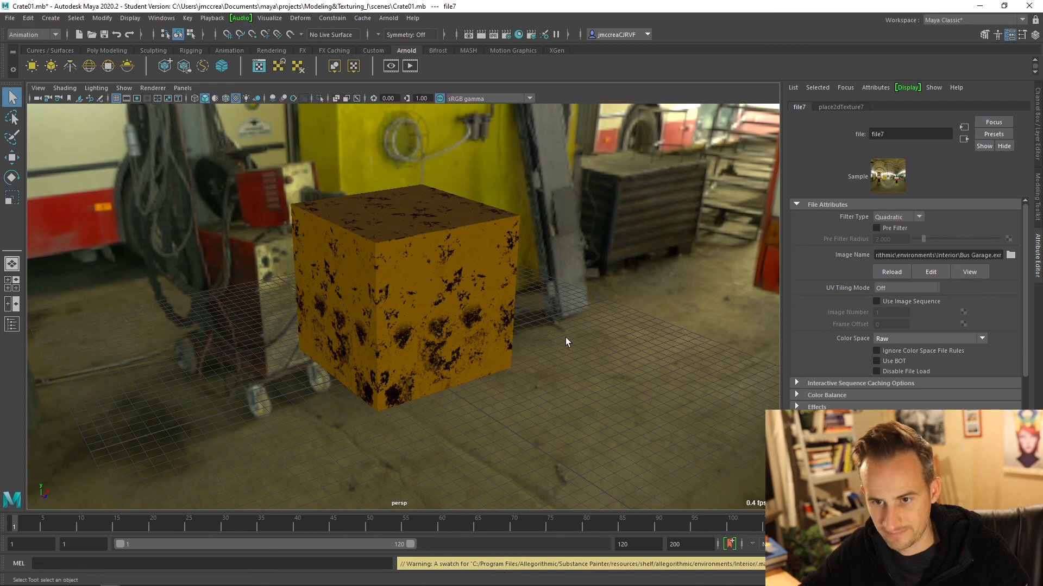
Select the sky dome light with the Rotate tool, try turning it about its vertical axis, and undo the turn
left_click_drag(563, 342, 415, 180, "alt")
left_click(414, 180)
left_click_drag(353, 205, 440, 198, "alt")
left_click(480, 248)
key("e")
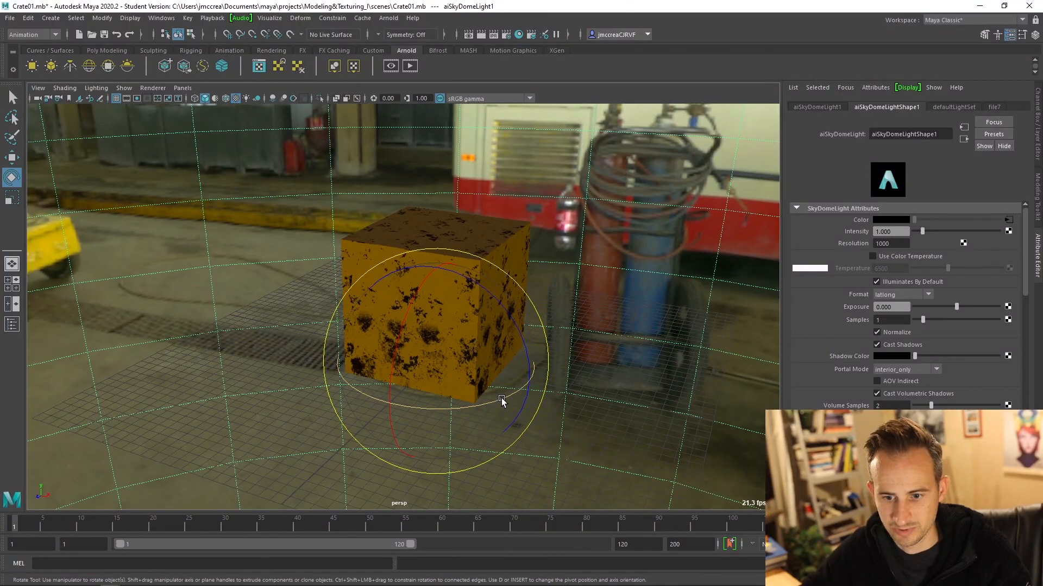
left_click_drag(501, 398, 524, 390)
key("ctrl+z")
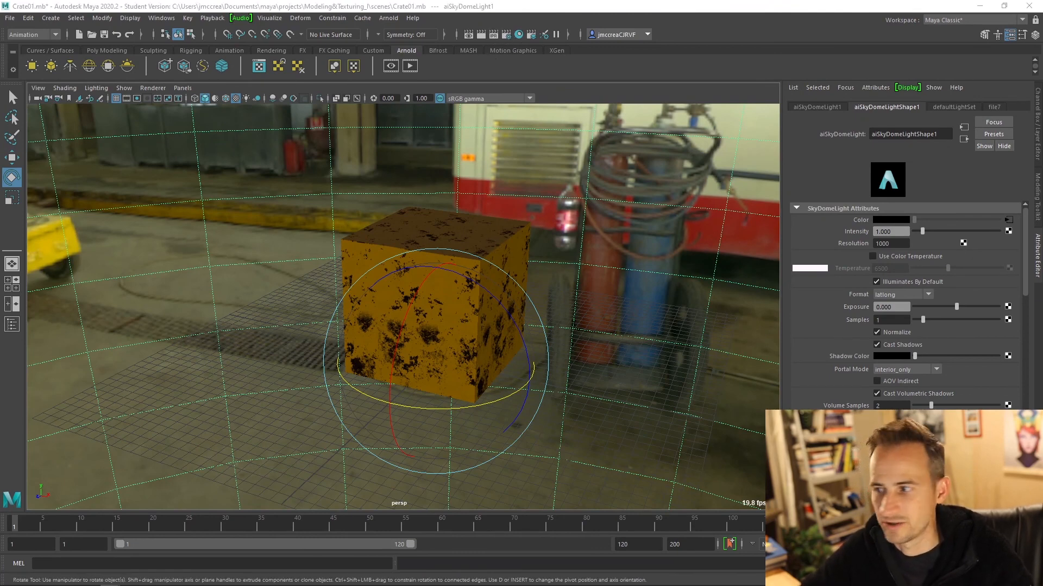
Set the render output's image format to jpeg and its image size preset to HD_1080
left_click(505, 34)
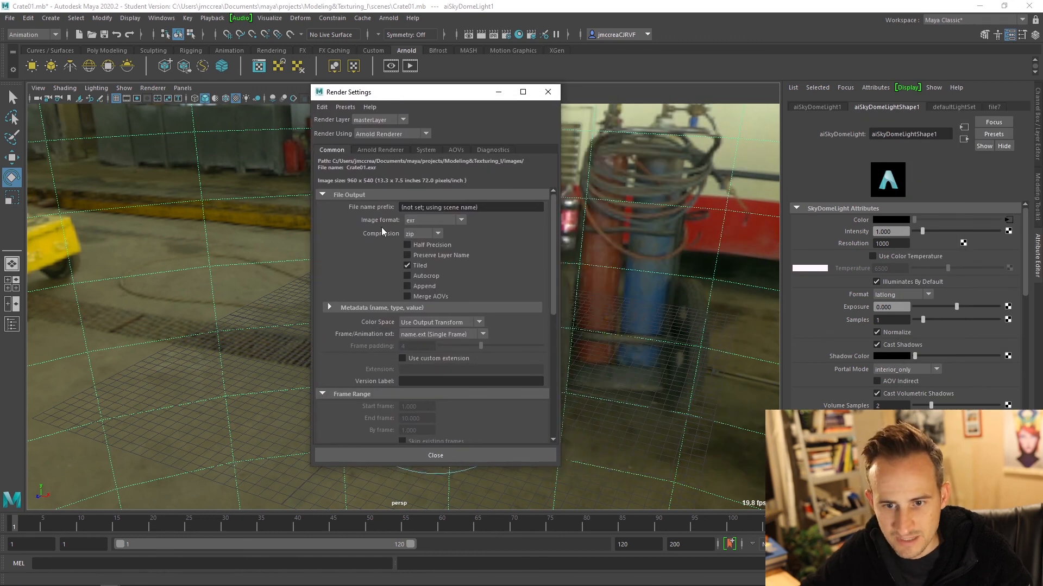
left_click(418, 220)
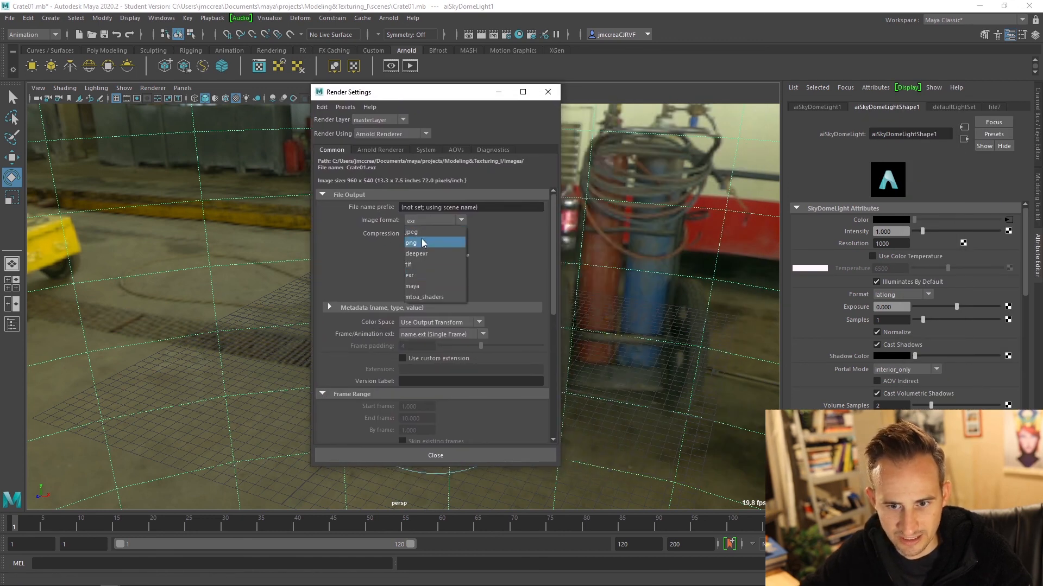
left_click(421, 239)
scroll(427, 307, "down", 6)
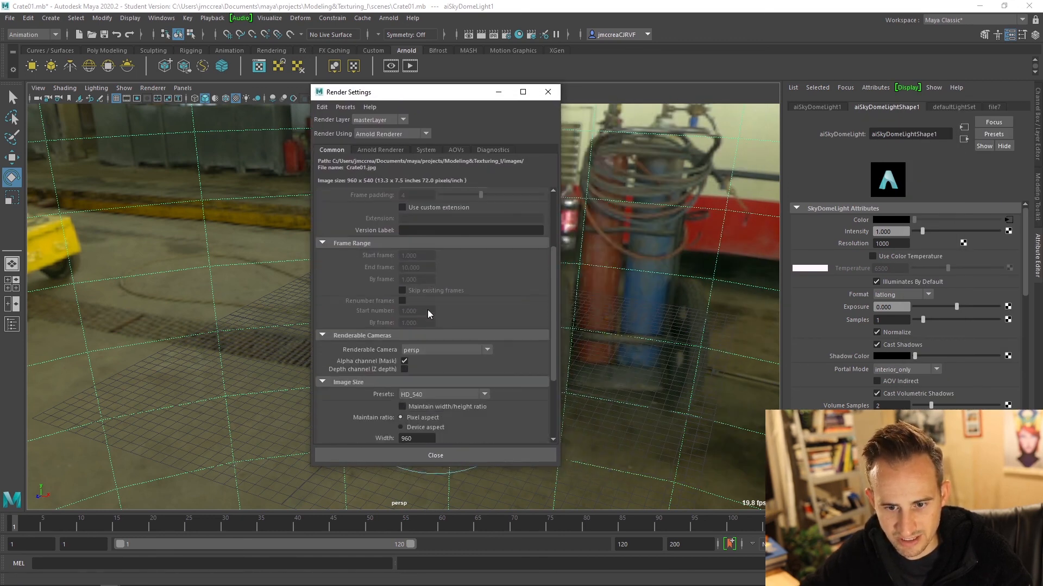
left_click(425, 292)
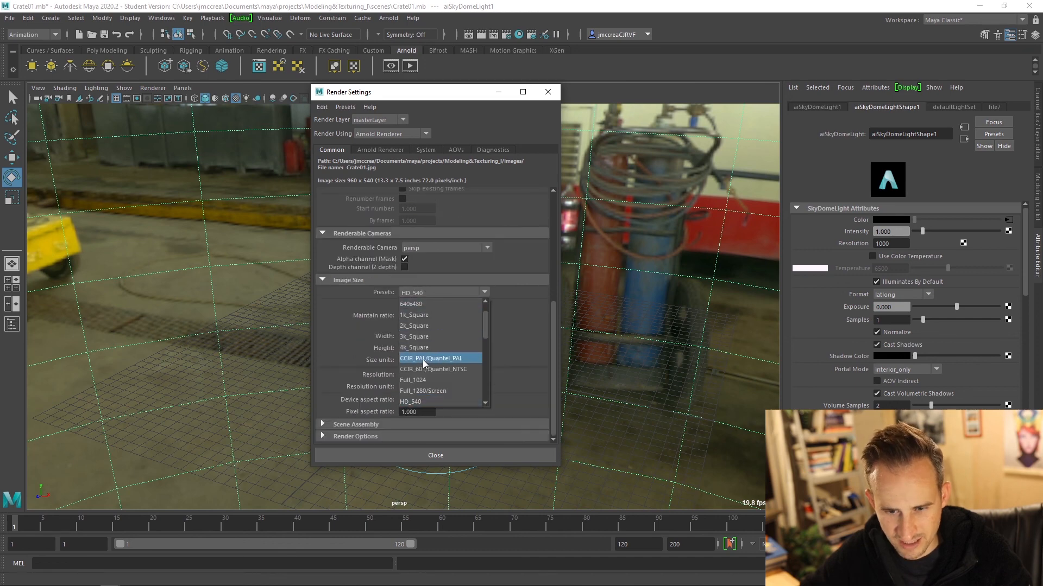
scroll(431, 380, "down", 2)
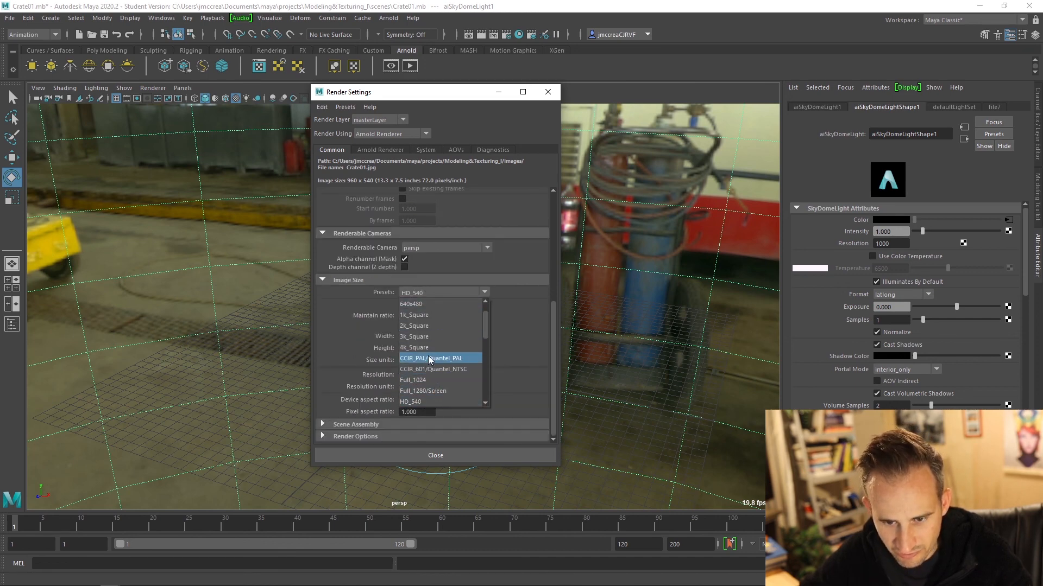
left_click(435, 359)
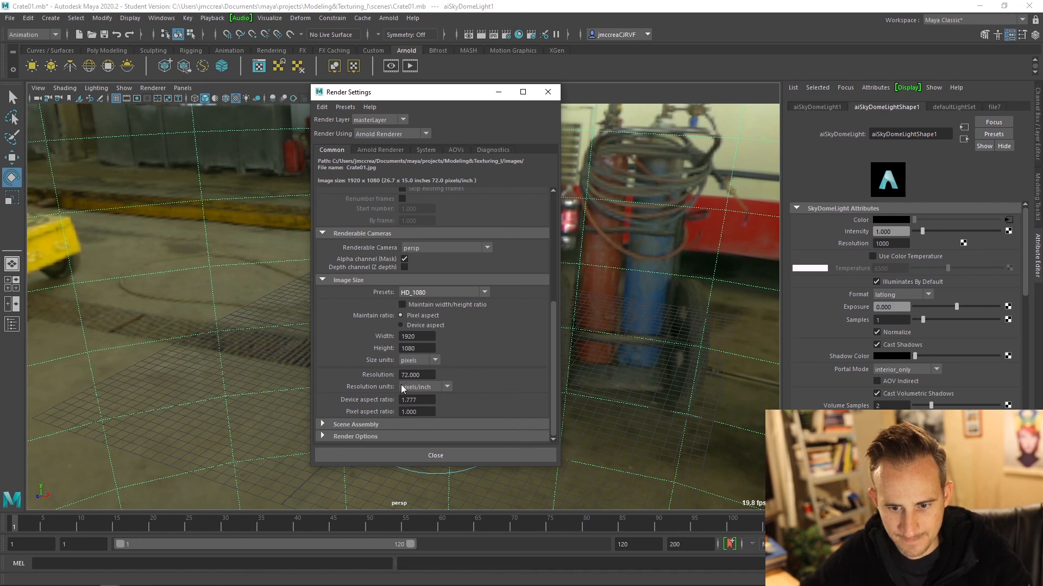
Set the Arnold Diffuse and Specular sampling values to 3 each
left_click(382, 148)
left_click(433, 207)
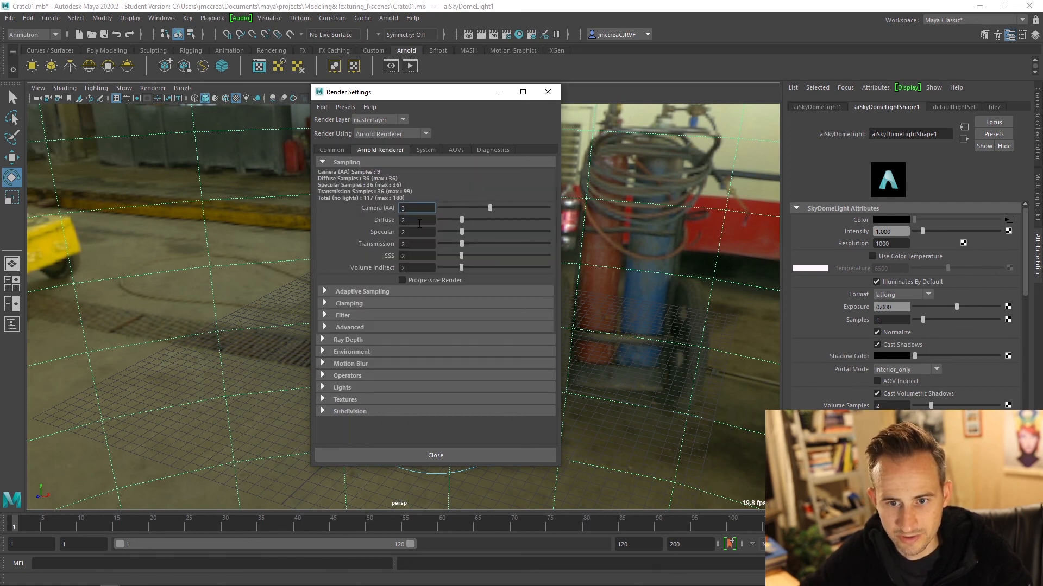
key("Tab")
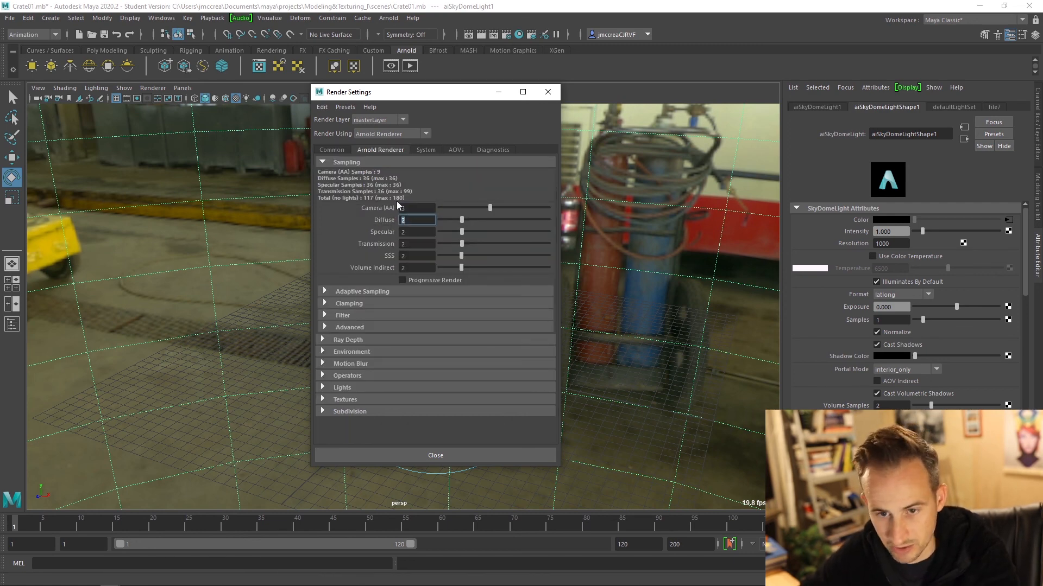
type("3")
key("Tab")
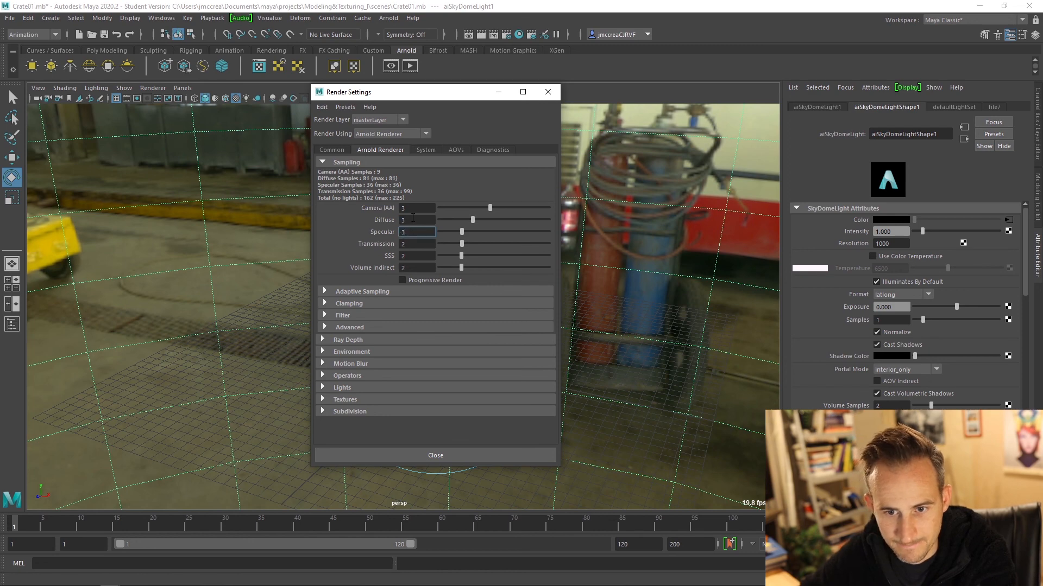
type("3")
left_click(413, 218)
Set the Arnold ray depth to 3 for Diffuse and 2 for Specular
left_click(354, 340)
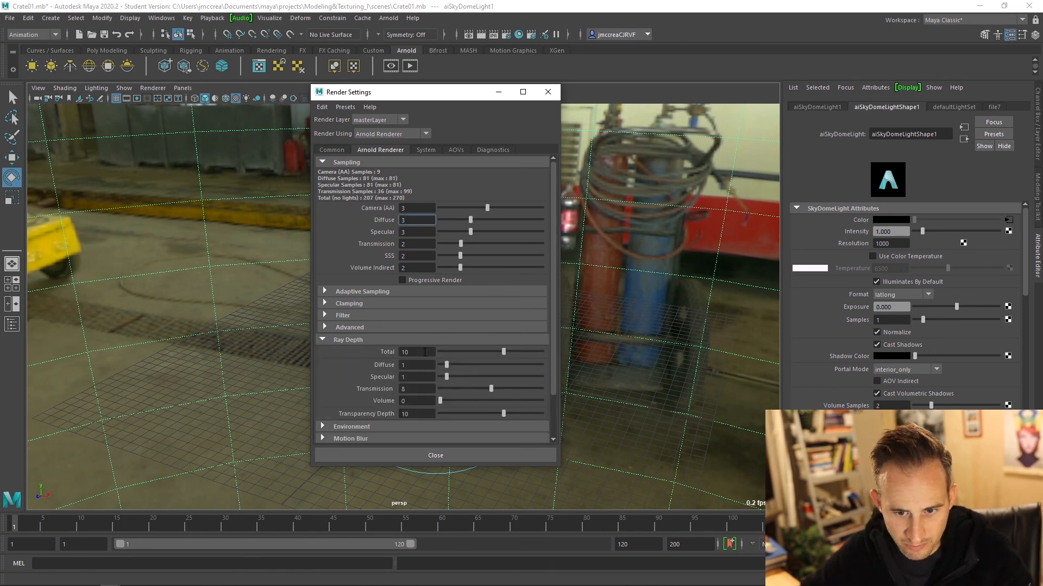
left_click(421, 365)
type("3")
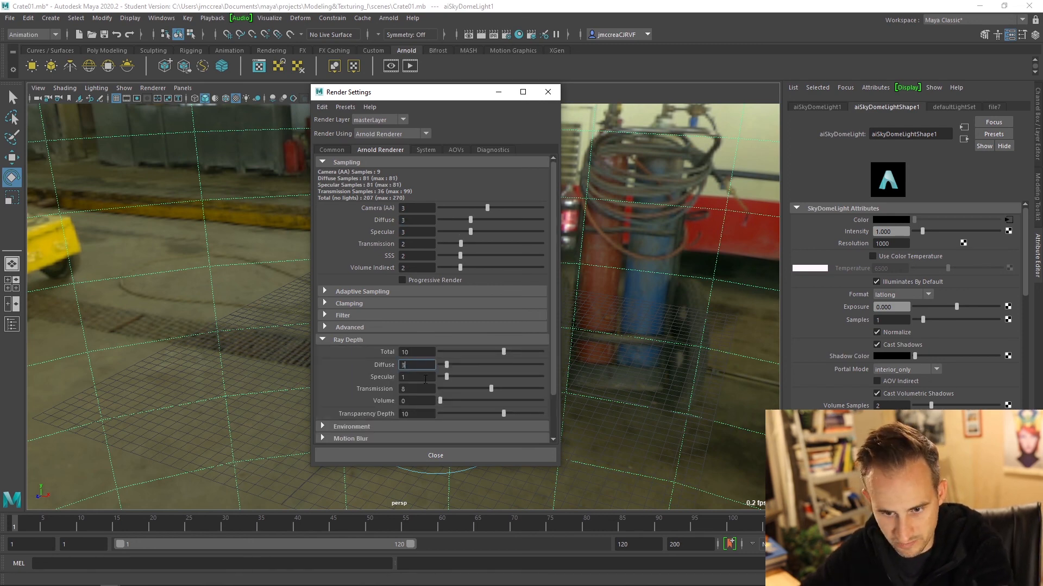
key("Tab")
type("2")
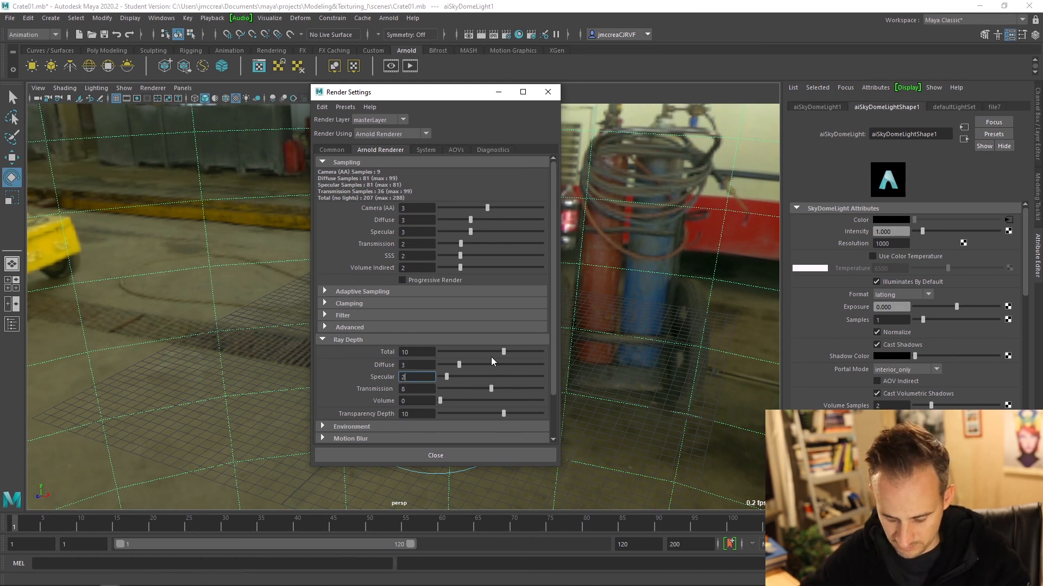
Switch the Arnold render device to GPU and close the Render Settings
left_click(426, 150)
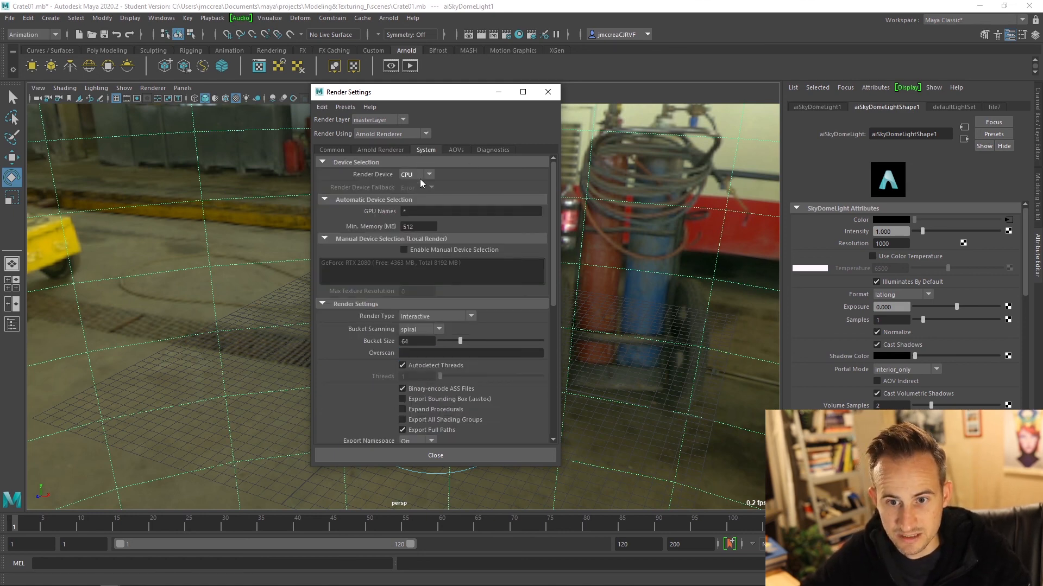
left_click(420, 174)
left_click(419, 185)
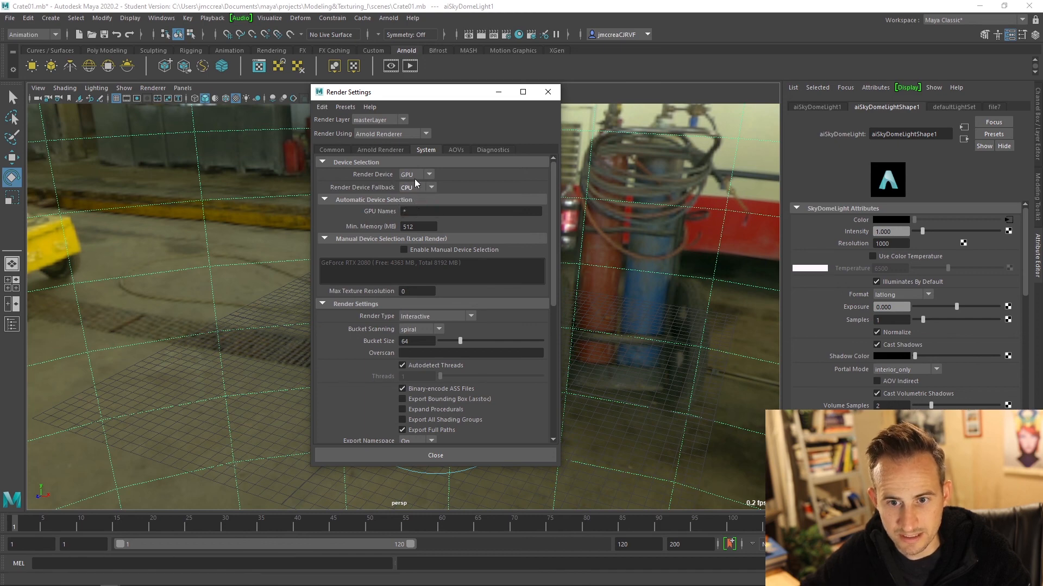
left_click(545, 94)
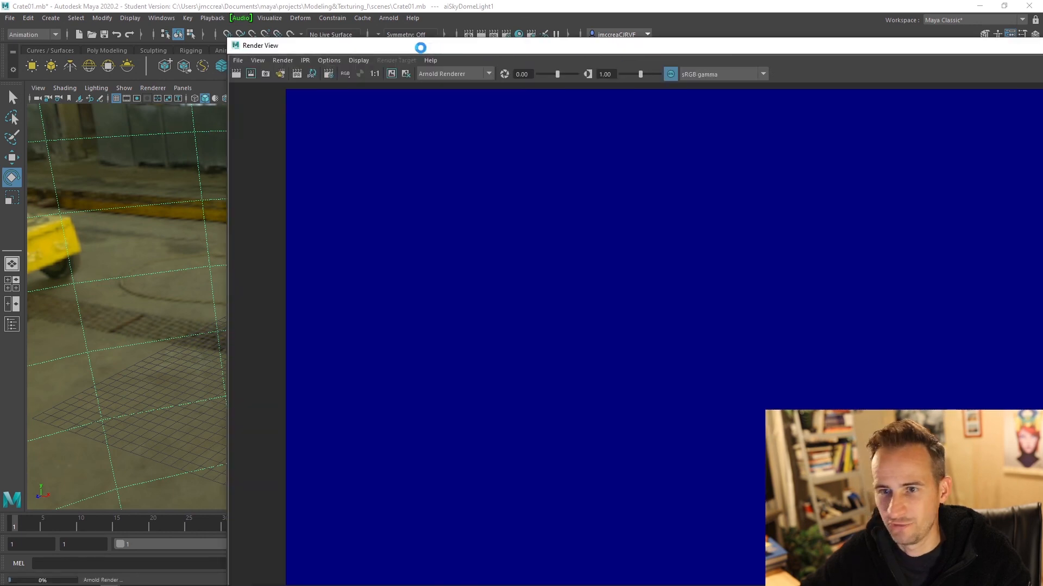
Frame the cube in a live render beside the viewport and rotate the sky dome until the red bus stands behind it
left_click_drag(314, 46, 243, 41)
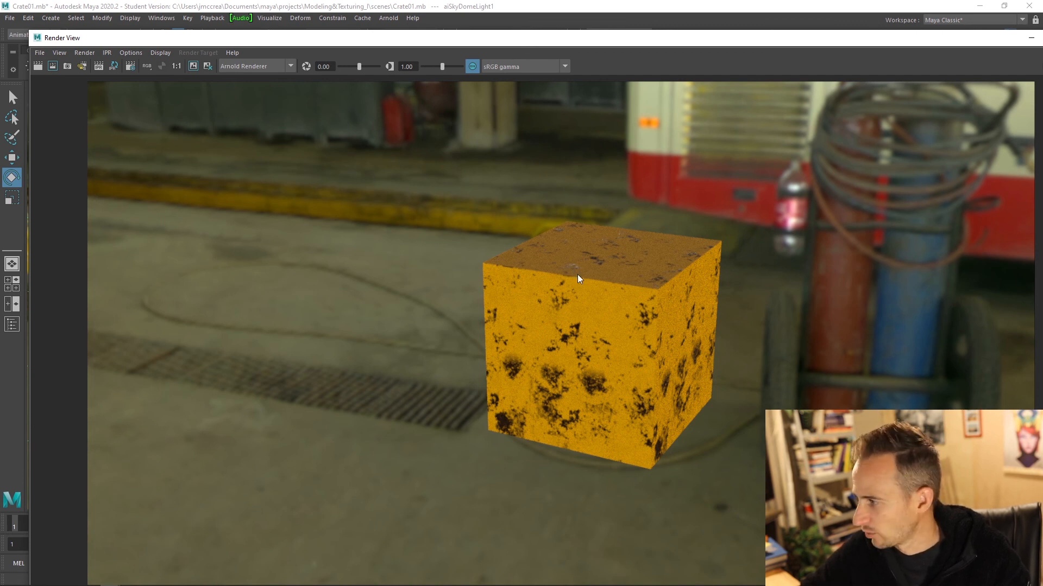
left_click_drag(277, 44, 514, 45)
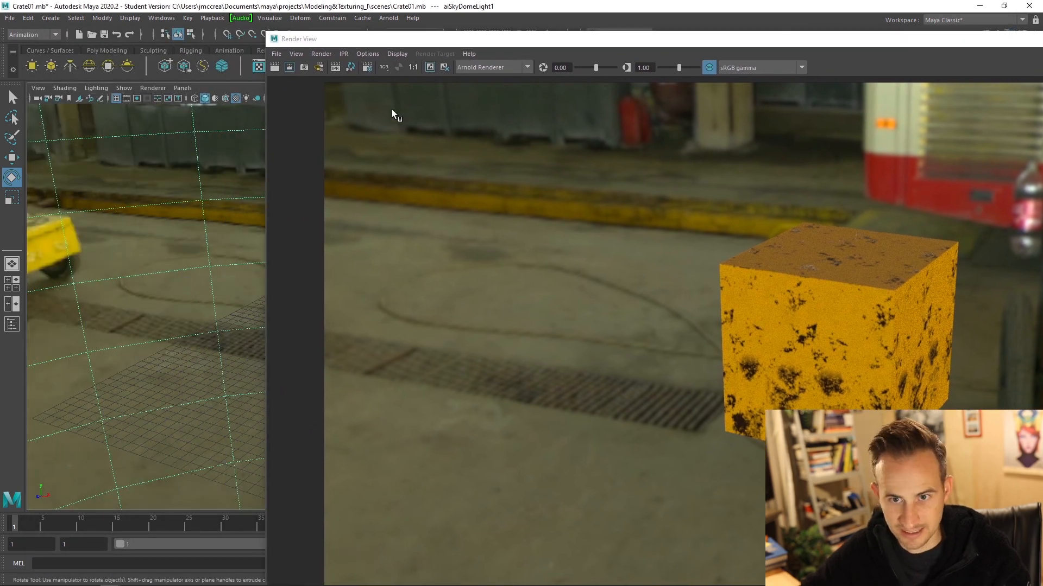
left_click_drag(396, 43, 418, 46)
middle_click_drag(192, 295, 14, 286, "alt")
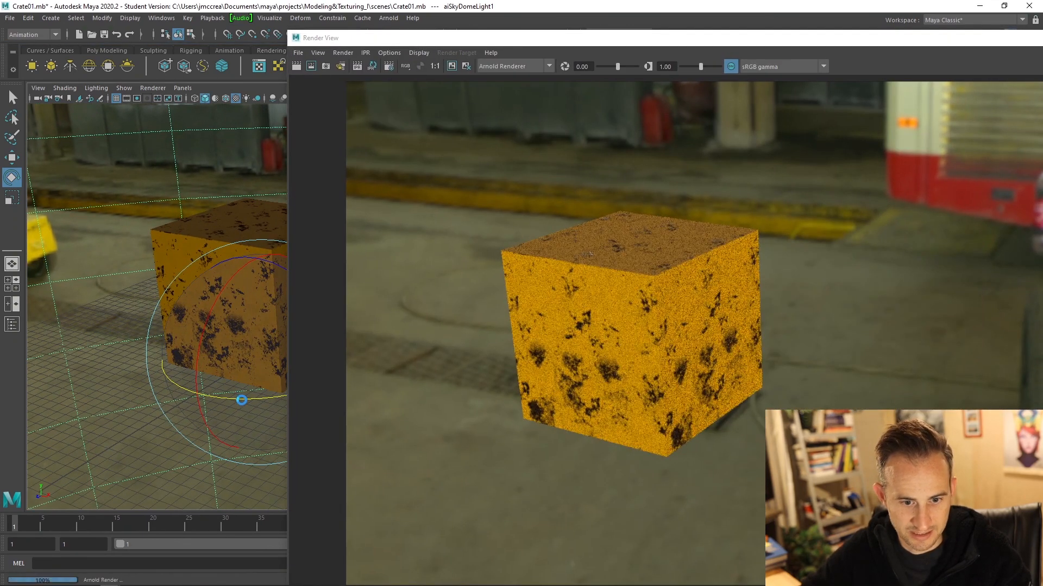
left_click_drag(240, 401, 210, 402)
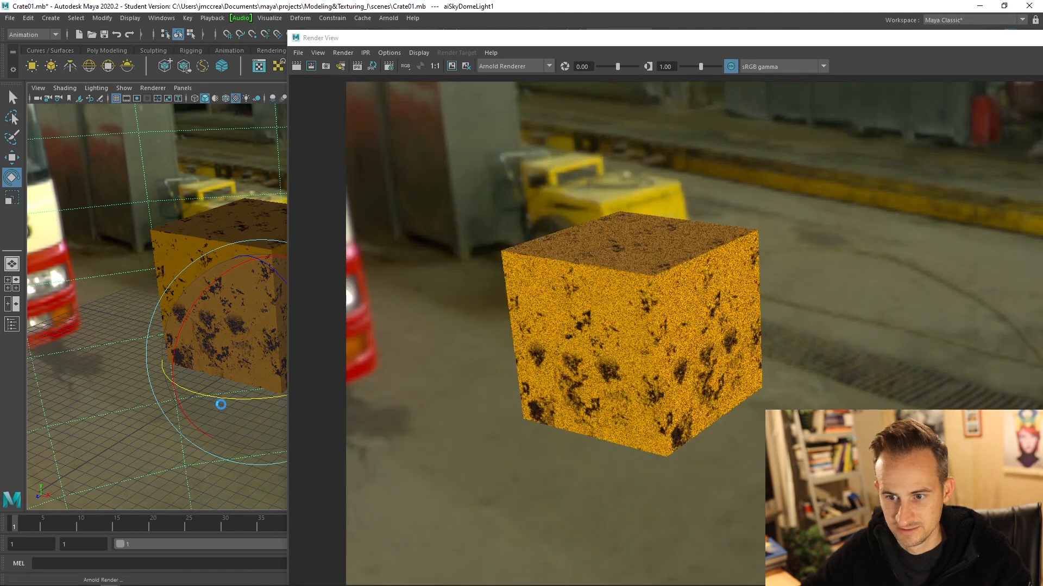
Create a large polygon plane as a ground surface beneath the cube
left_click(106, 50)
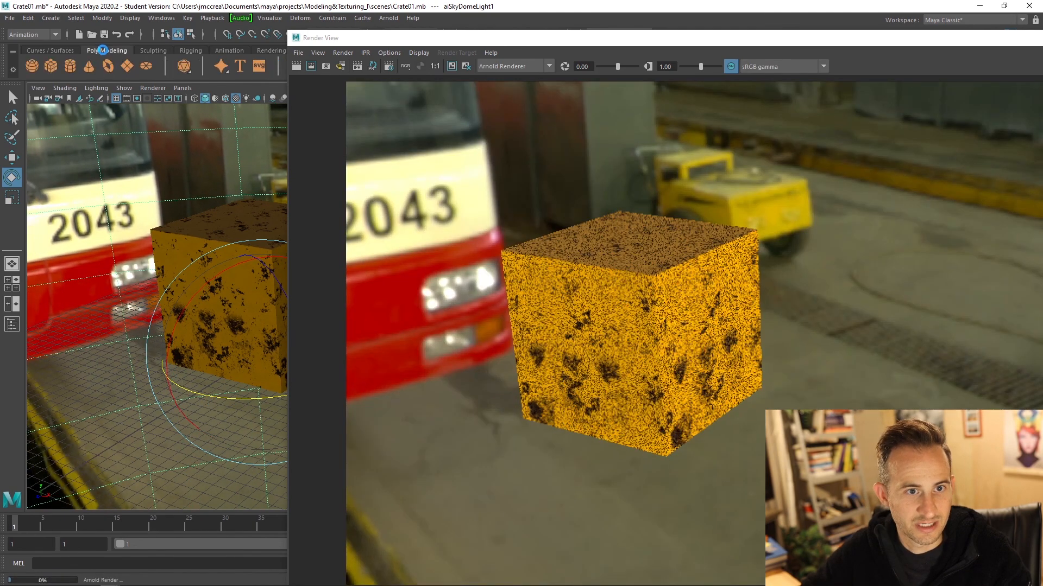
left_click(127, 65)
left_click_drag(232, 381, 733, 543)
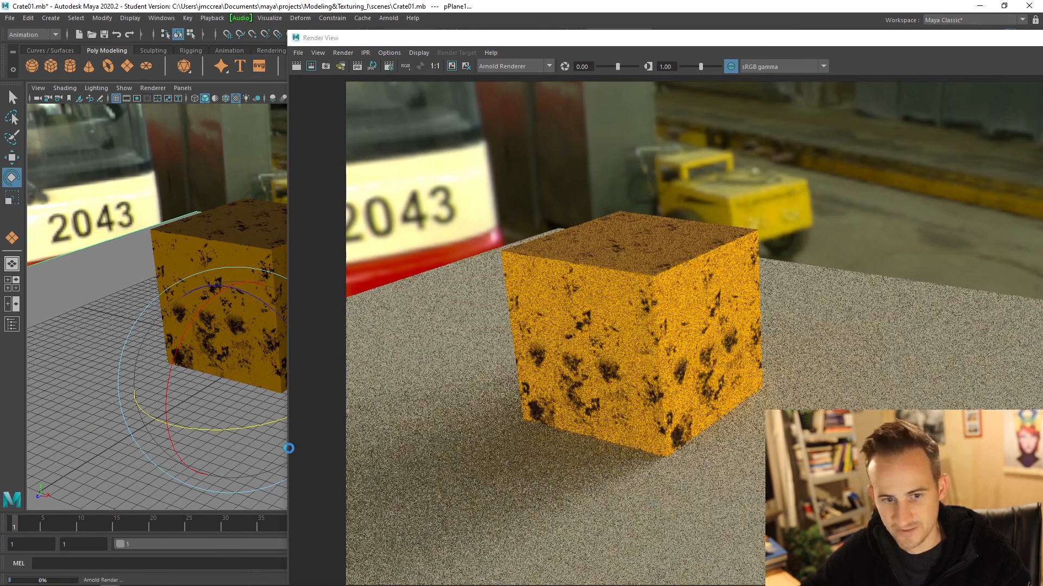
Reselect the sky dome and rotate it about its vertical axis to bring the yellow wall behind the cube
left_click(157, 184)
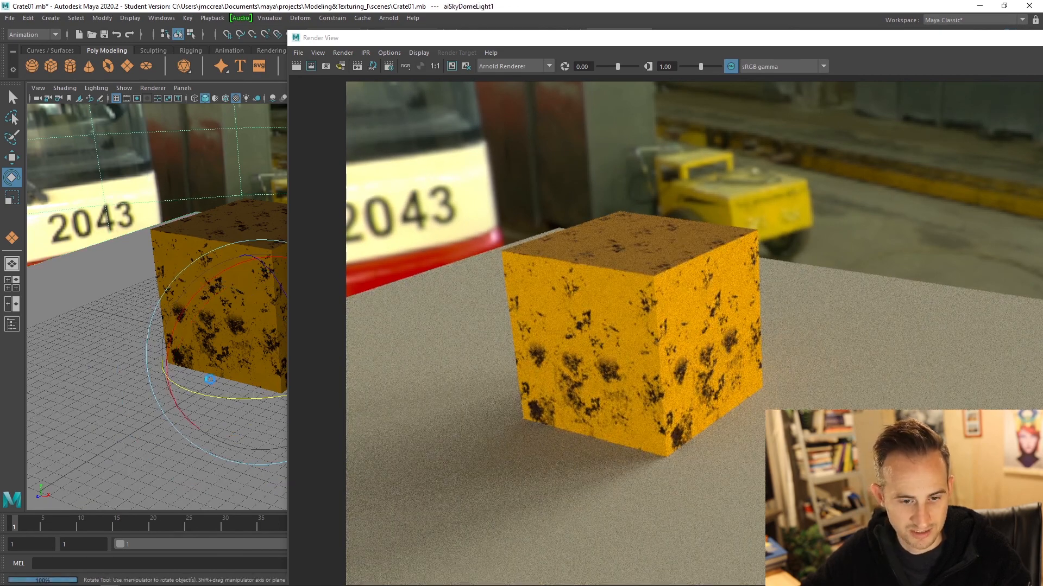
left_click_drag(214, 396, 275, 403)
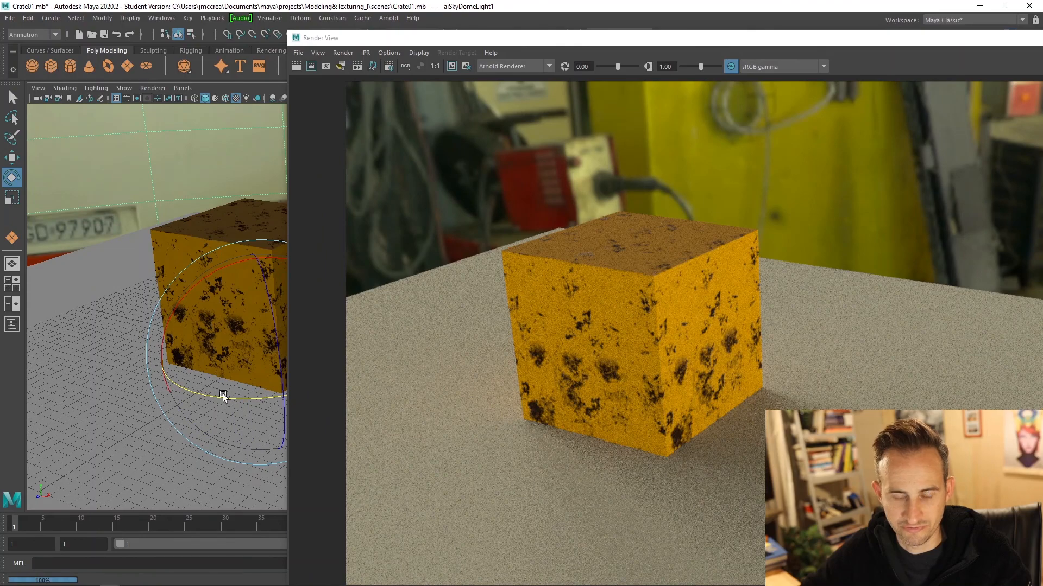
Rotate the sky dome about its vertical axis until the white vehicle's licence plate and the garage opening stand behind the cube
left_click_drag(223, 396, 260, 403)
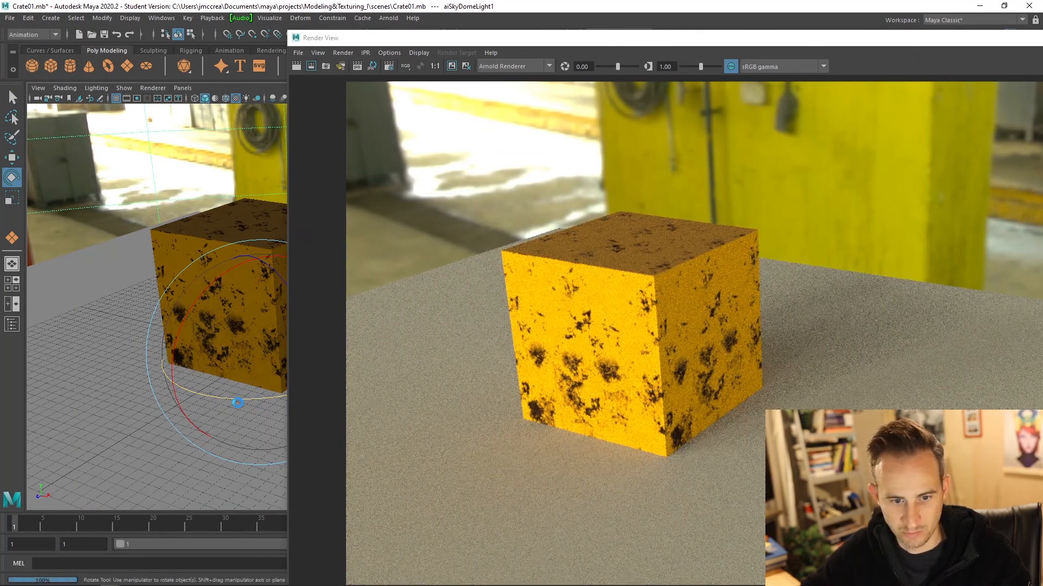
left_click_drag(238, 403, 201, 394)
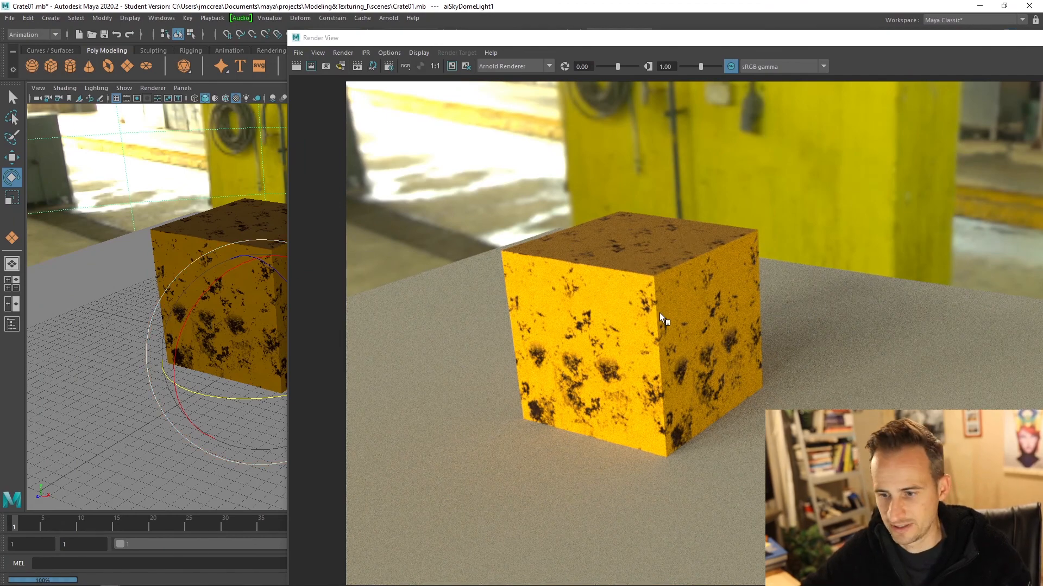
mouse_move(247, 398)
left_mouse_down()
mouse_move(216, 400)
mouse_move(228, 396)
left_mouse_up()
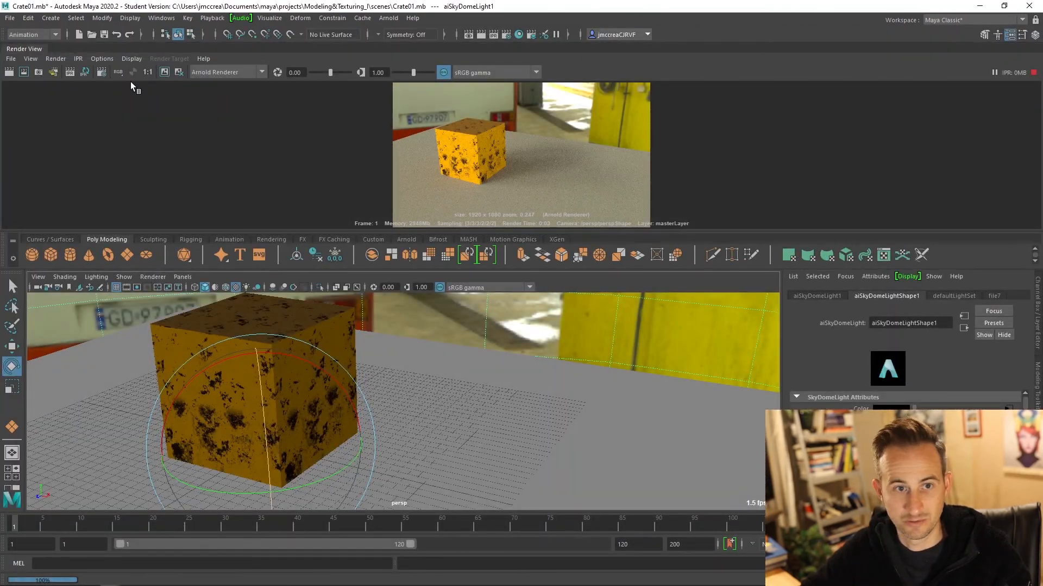
Undock the Render View, maximize it to inspect the cube's live render, and close it
left_click_drag(25, 51, 117, 194)
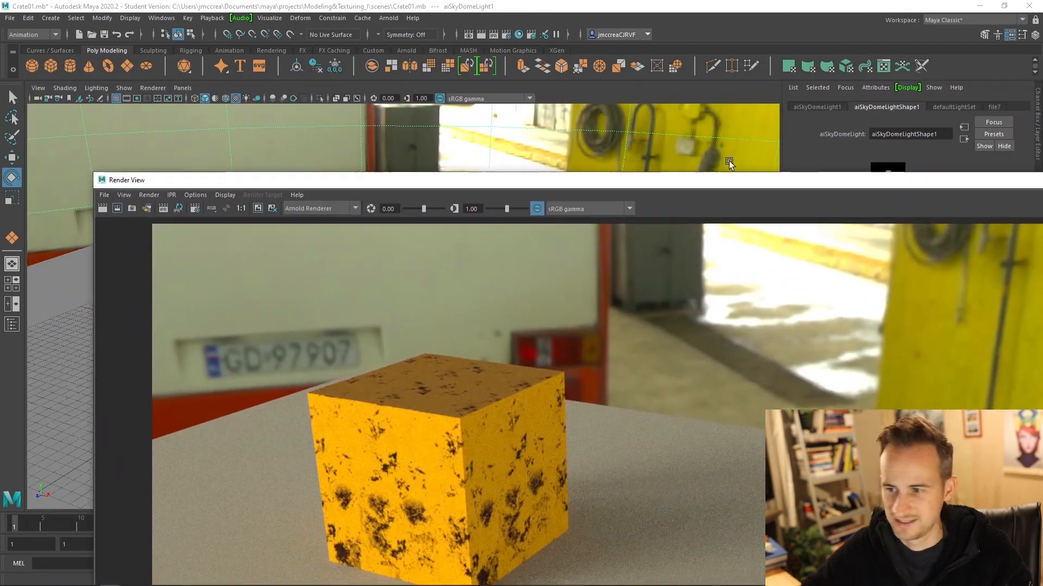
left_click_drag(828, 179, 625, 158)
left_click(917, 158)
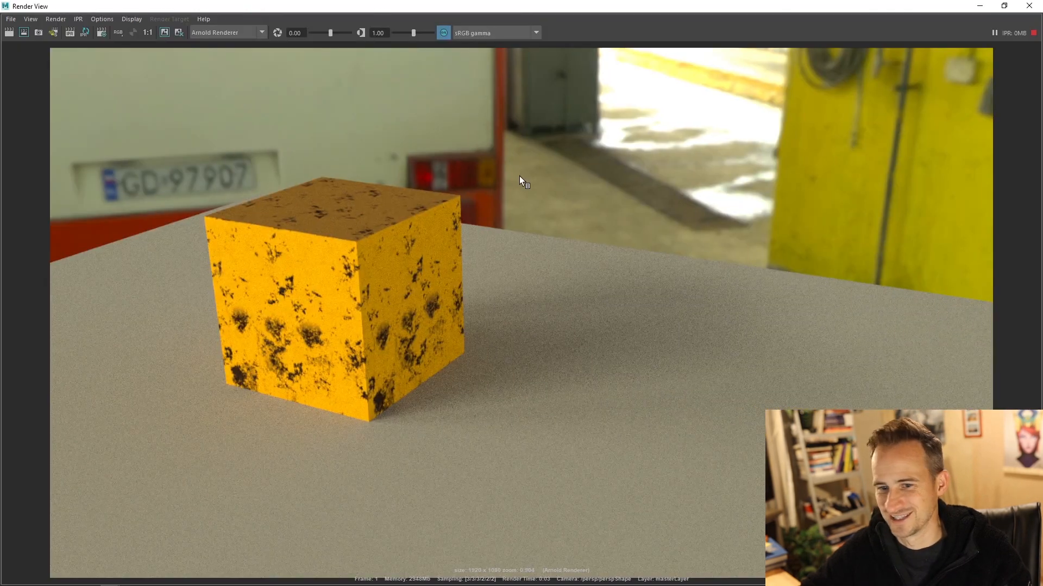
left_click(1027, 7)
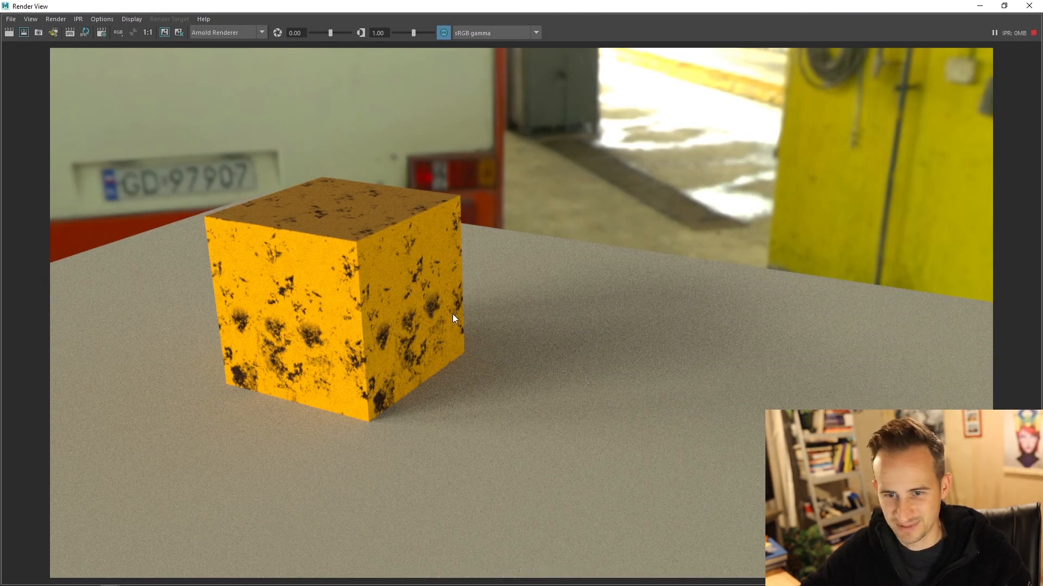
Centre the cube in the perspective viewport, switch the viewport renderer to Arnold, and start the live viewport render
middle_click_drag(318, 258, 511, 242, "alt")
left_click_drag(478, 311, 457, 296, "alt")
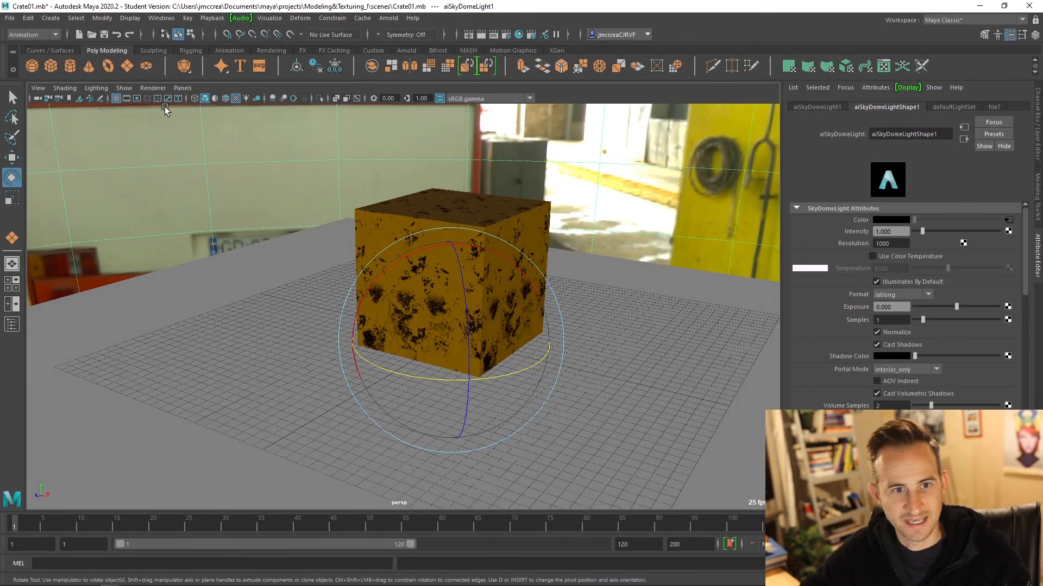
left_click(146, 88)
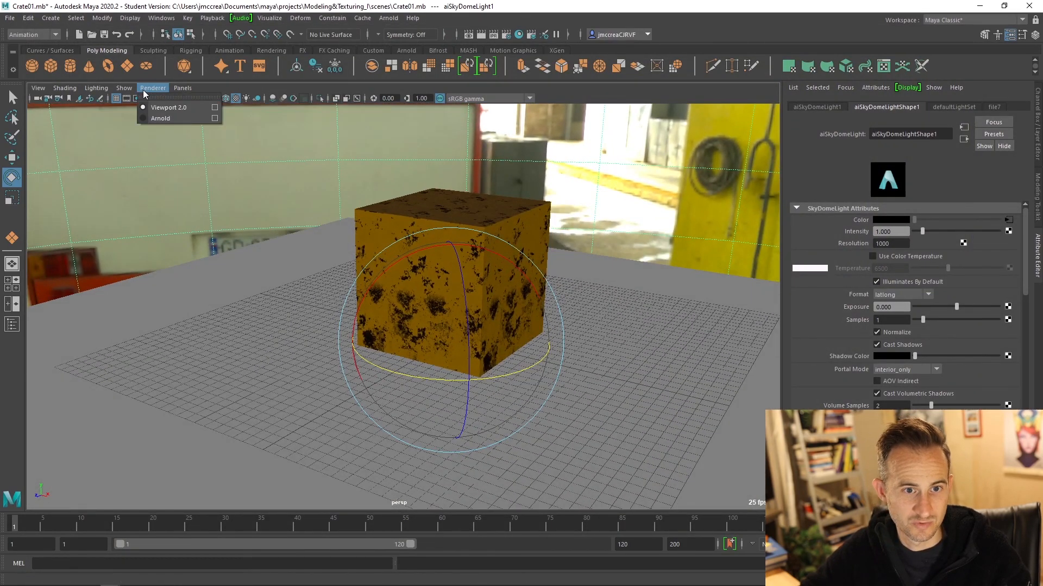
left_click(147, 118)
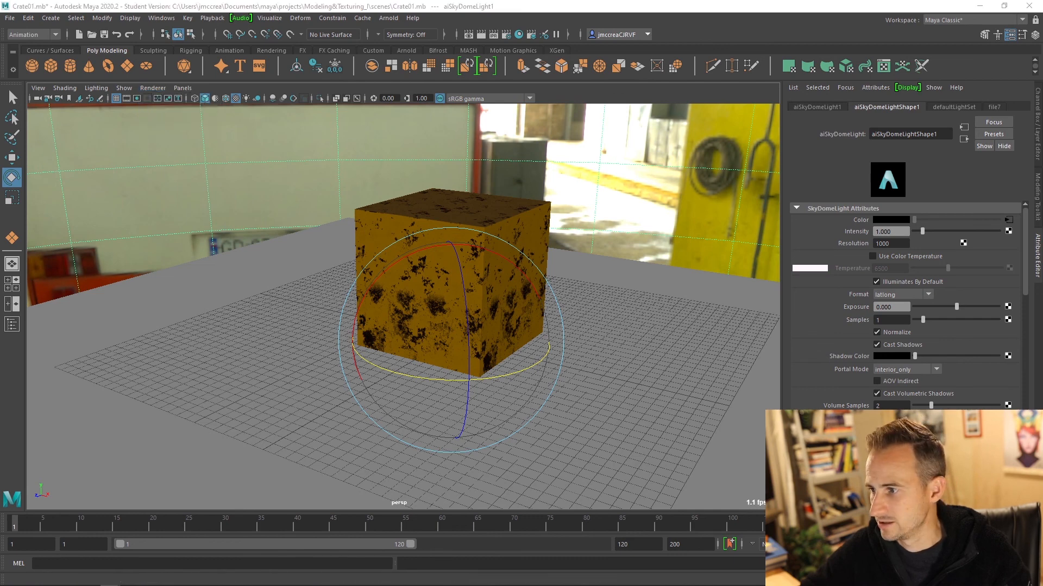
left_click(664, 134)
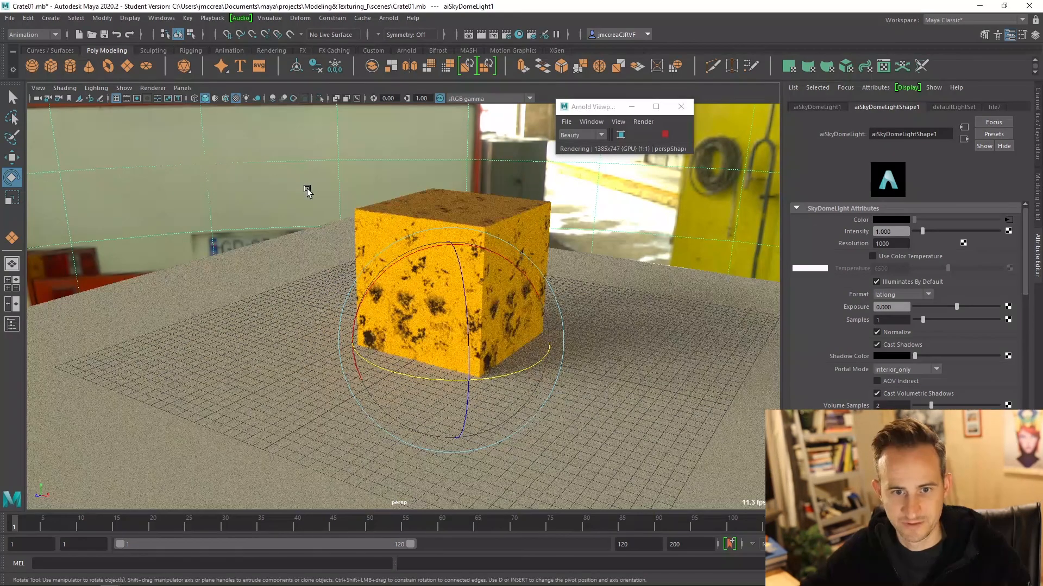
Rotate the sky dome about its vertical axis to bring the red-and-white cabin behind the cube, and restart the Arnold viewport render
left_click_drag(508, 373, 573, 348)
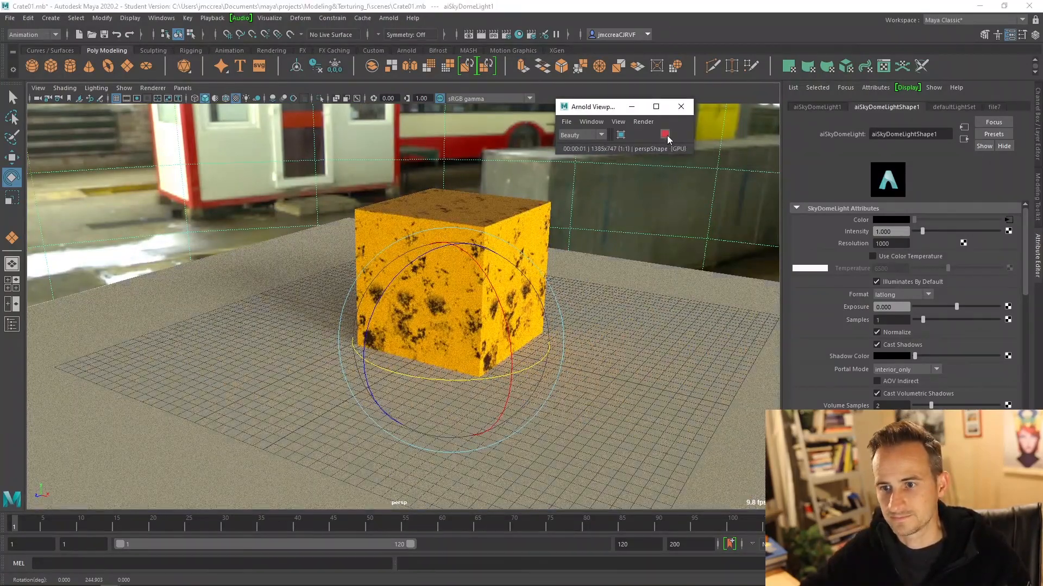
left_click(664, 134)
left_click(664, 134)
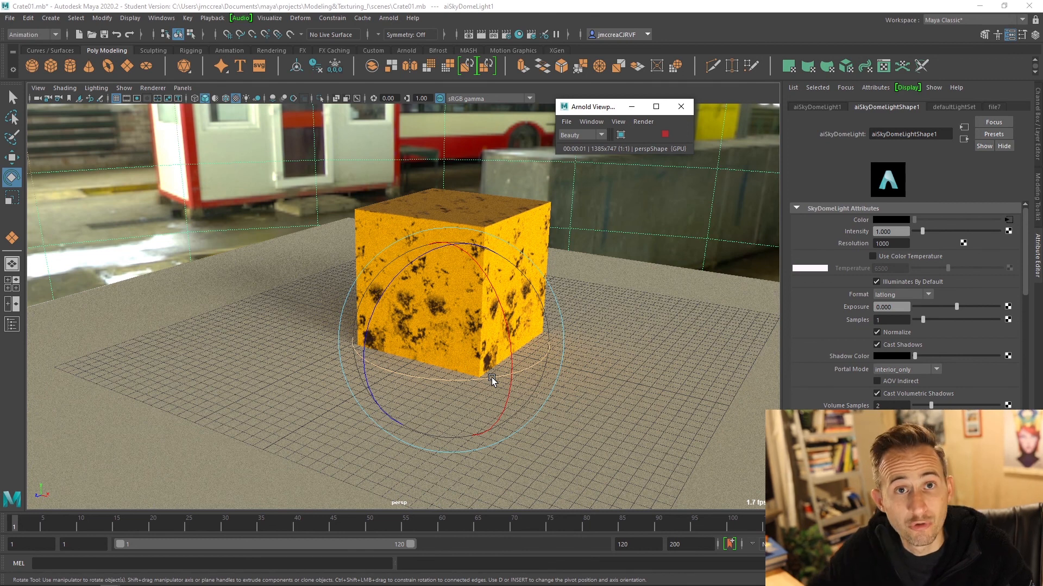
left_click_drag(488, 378, 469, 359)
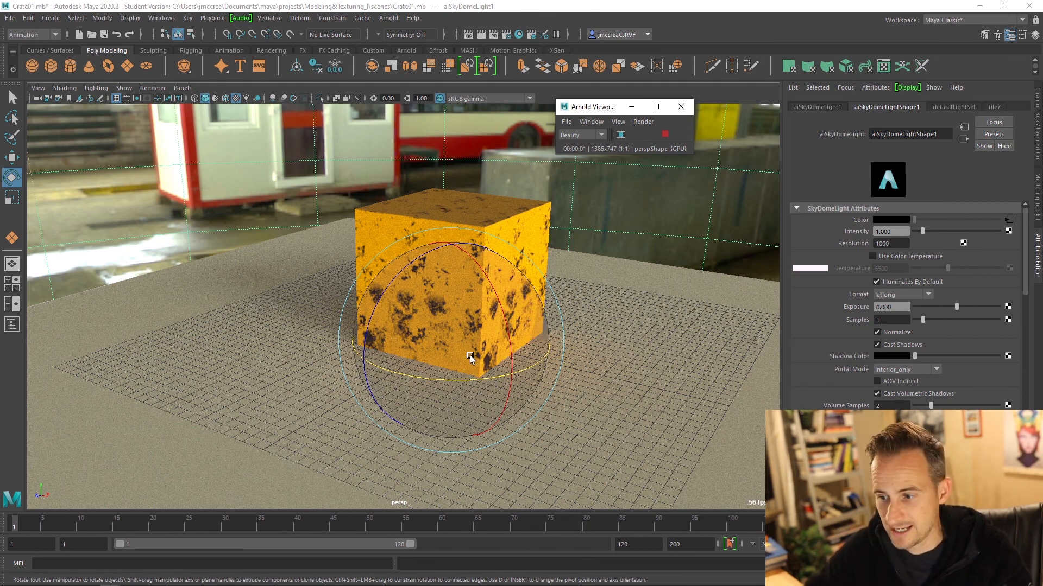